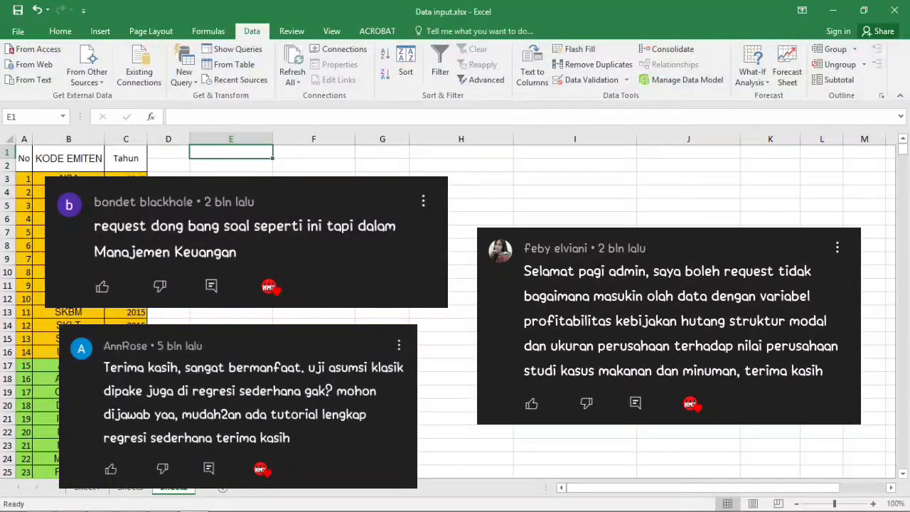
Enter the heading "Debt of Equity Ratio" in cell D1, beside the Tahun header.
{"action": "left_click", "coordinate": [181, 169]}
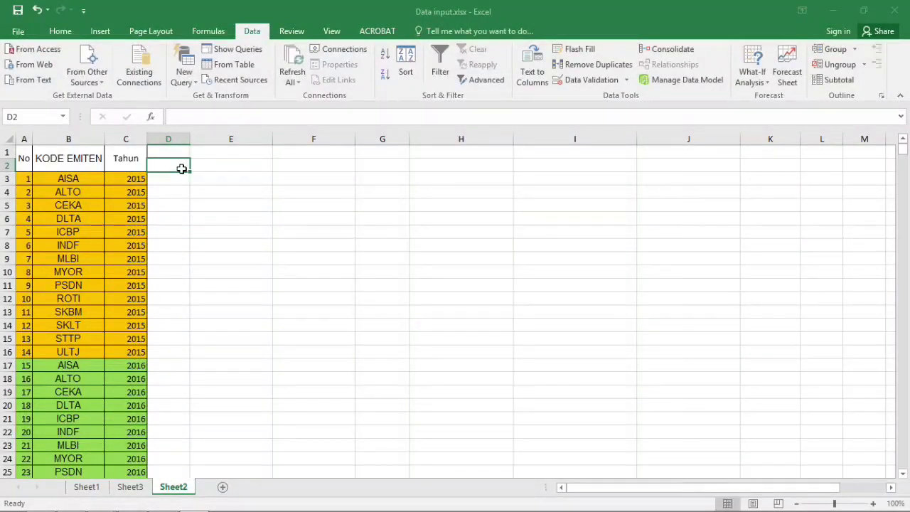
{"action": "key", "text": "Up"}
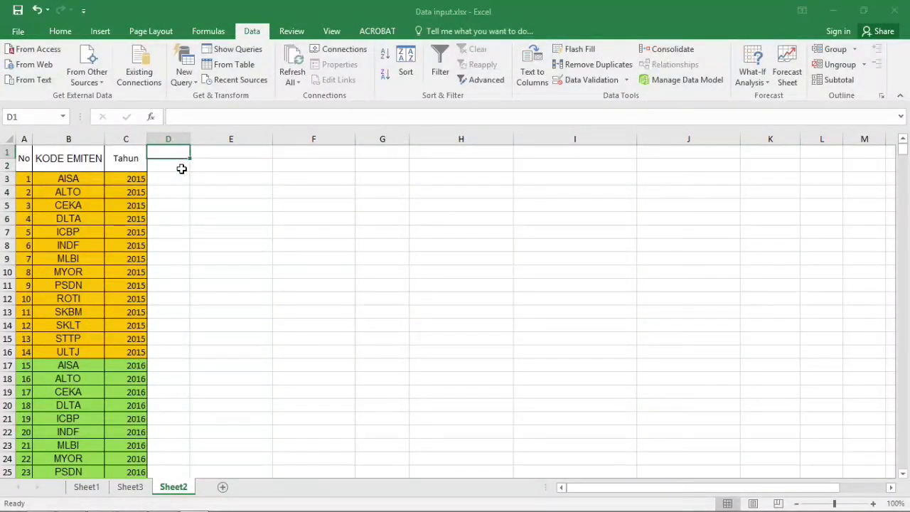
{"action": "type", "text": "Debt"}
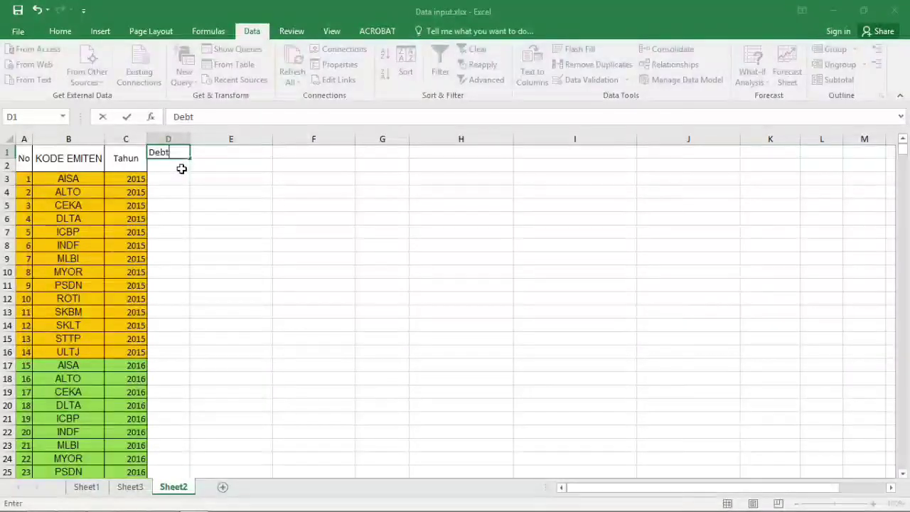
{"action": "type", "text": " of"}
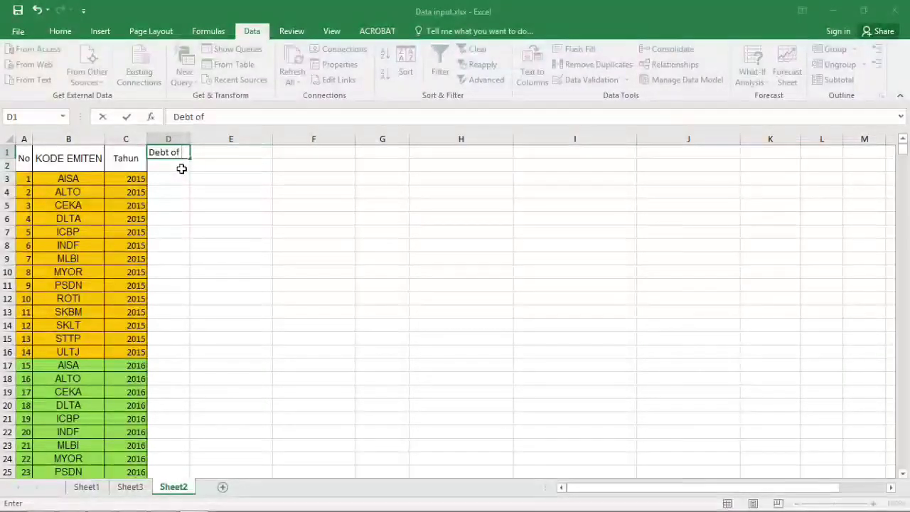
{"action": "type", "text": " Equity R"}
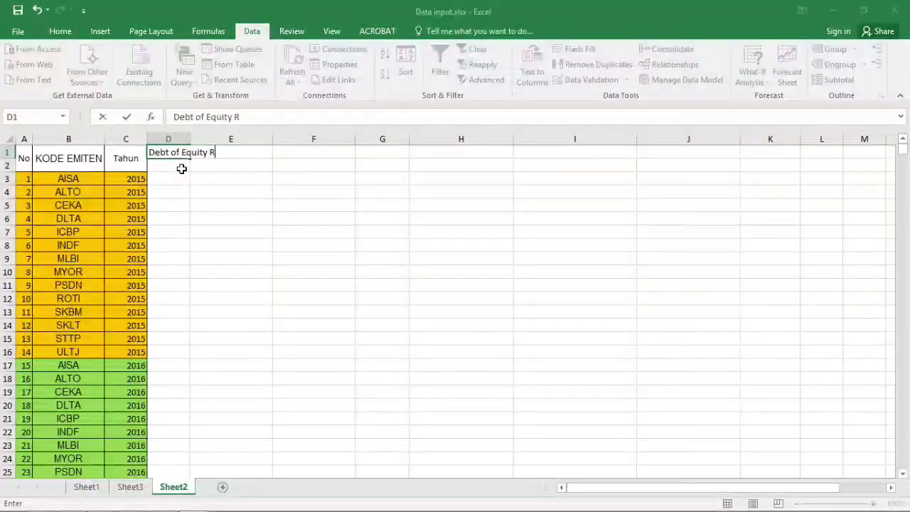
{"action": "type", "text": "atio"}
{"action": "key", "text": "Return"}
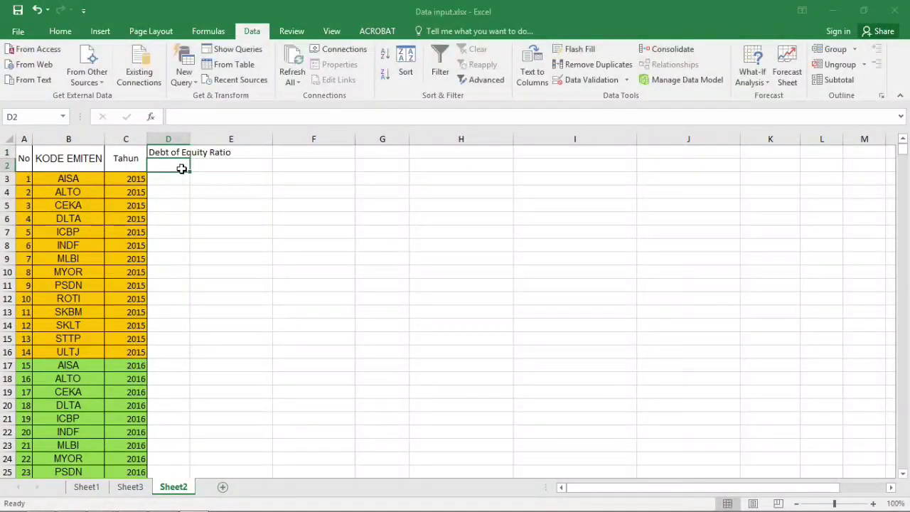
Merge and center the "Debt of Equity Ratio" heading across D1:F1.
{"action": "key", "text": "Up"}
{"action": "key", "text": "shift+Right"}
{"action": "key", "text": "shift+Right"}
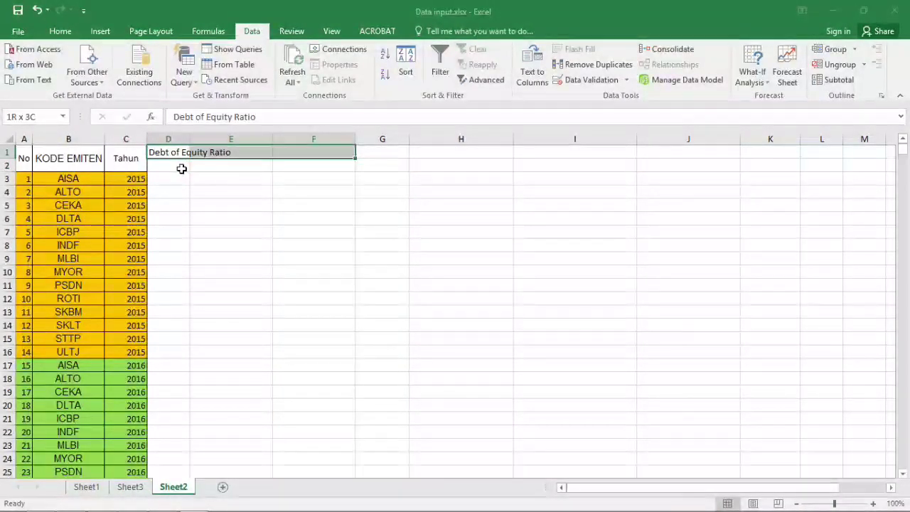
{"action": "left_click", "coordinate": [61, 32]}
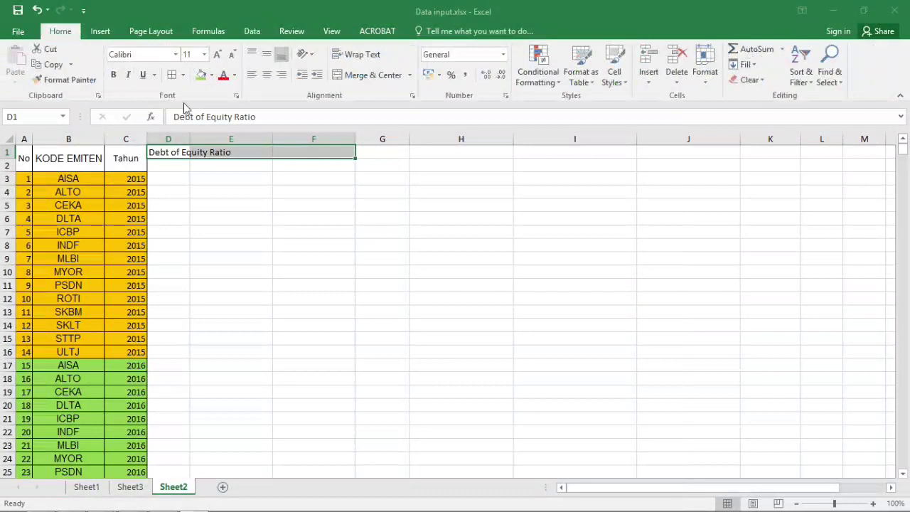
{"action": "left_click", "coordinate": [366, 75]}
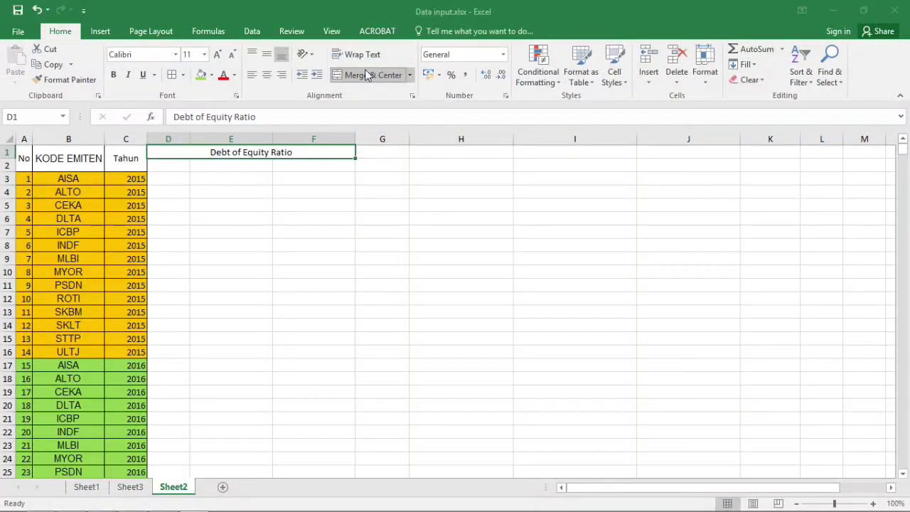
Enter the subheading "DER" in cell D2 beneath the merged heading.
{"action": "key", "text": "Left"}
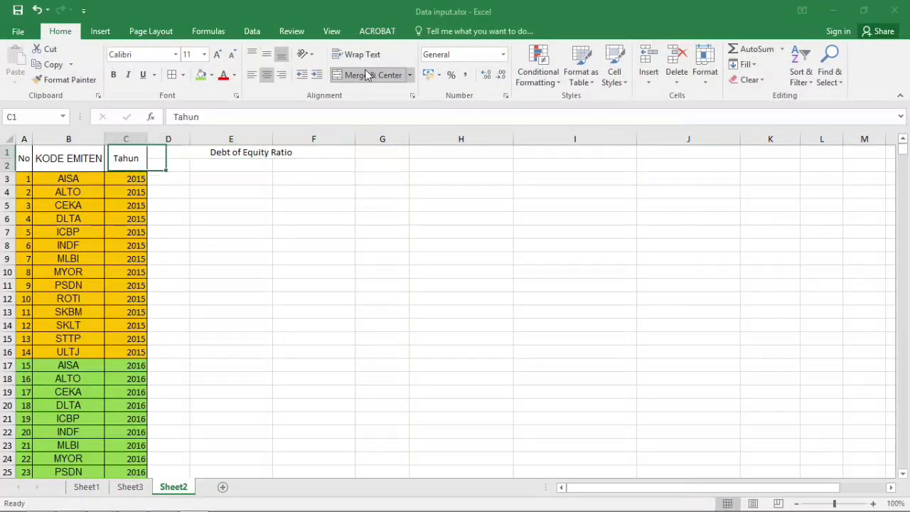
{"action": "key", "text": "Right"}
{"action": "key", "text": "Down"}
{"action": "type", "text": "DER"}
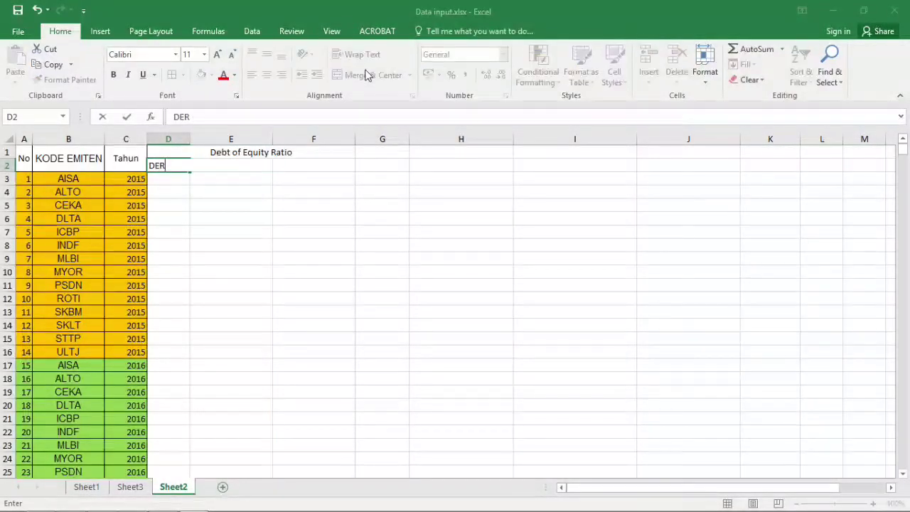
{"action": "key", "text": "Return"}
Enter the subheadings "Total Hutang" in E2 and "Ekuitas" in F2.
{"action": "key", "text": "Right"}
{"action": "key", "text": "Up"}
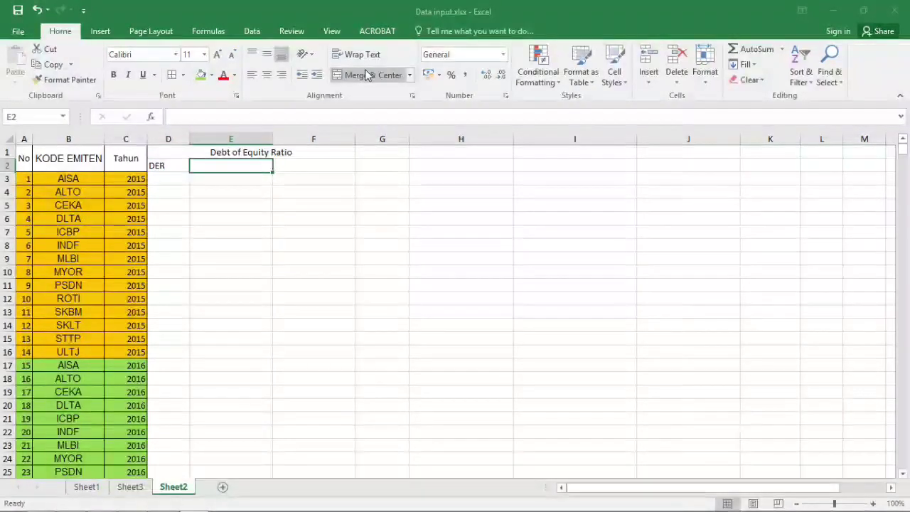
{"action": "type", "text": "Toh"}
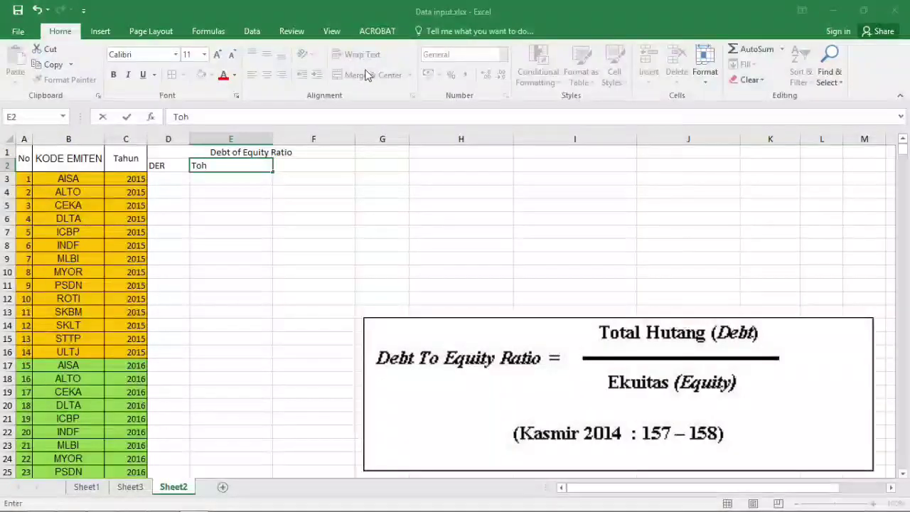
{"action": "key", "text": "BackSpace"}
{"action": "type", "text": "tal "}
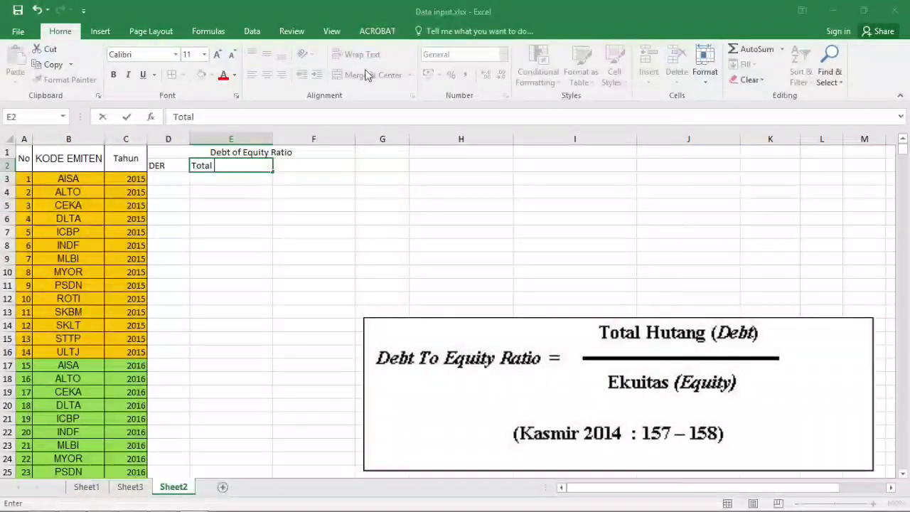
{"action": "type", "text": "Hutang"}
{"action": "key", "text": "Tab"}
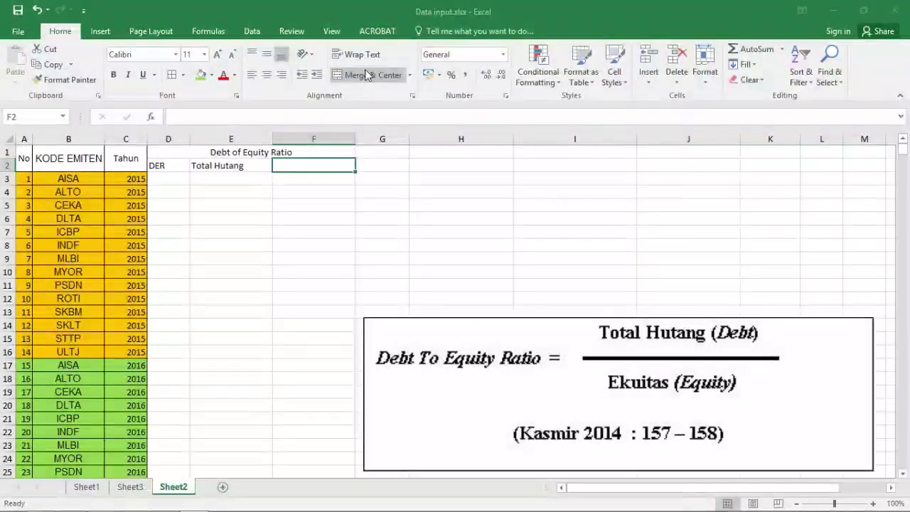
{"action": "type", "text": "Ekuitas"}
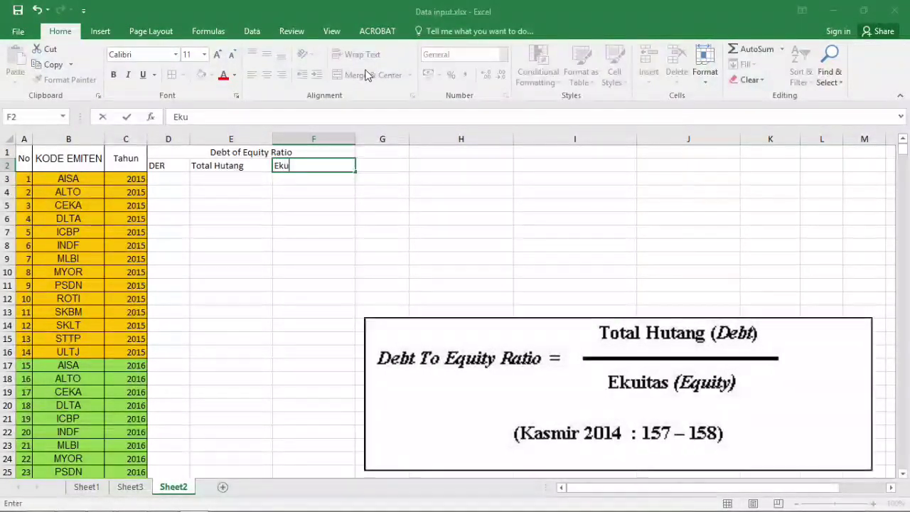
{"action": "key", "text": "Return"}
Examine the numbered company list in columns A to C from its first row to its last.
{"action": "key", "text": "Up"}
{"action": "key", "text": "Left"}
{"action": "key", "text": "Left"}
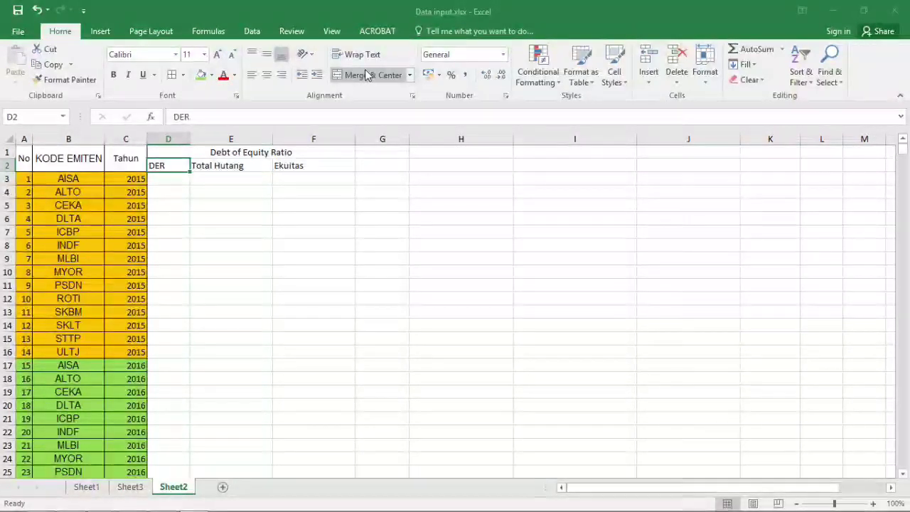
{"action": "key", "text": "Left"}
{"action": "key", "text": "Left"}
{"action": "key", "text": "Left"}
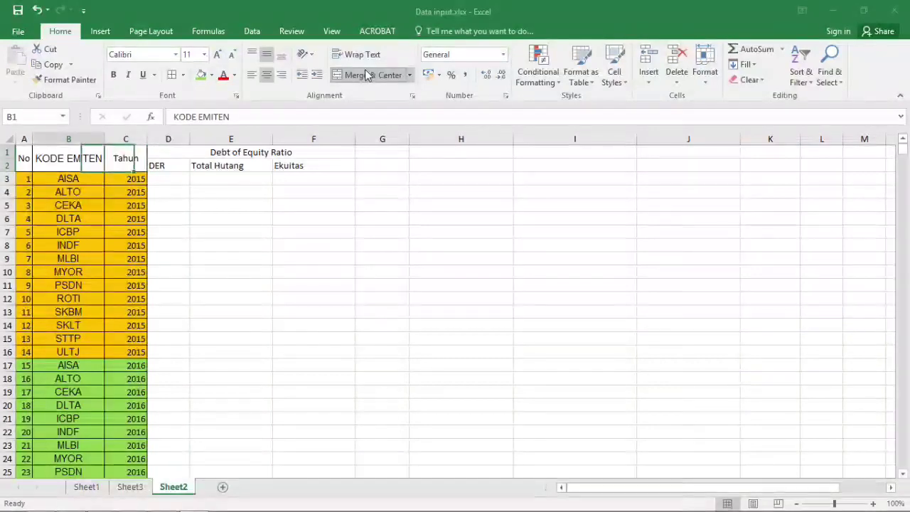
{"action": "key", "text": "Down"}
{"action": "key", "text": "ctrl+Down"}
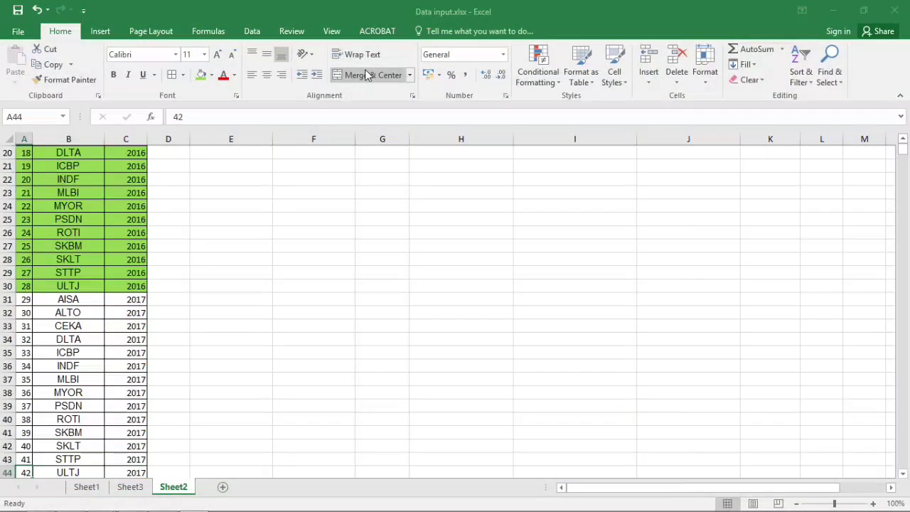
{"action": "key", "text": "ctrl+Up"}
{"action": "key", "text": "Up"}
{"action": "key", "text": "Down"}
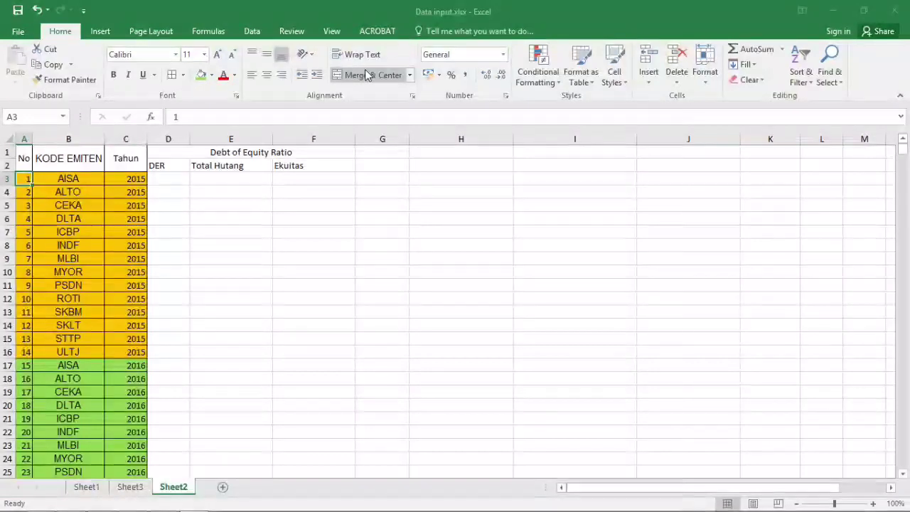
Enter the heading "Nilai Perusahaan" in cell G1, beside the Debt of Equity Ratio group.
{"action": "key", "text": "Up"}
{"action": "key", "text": "Right"}
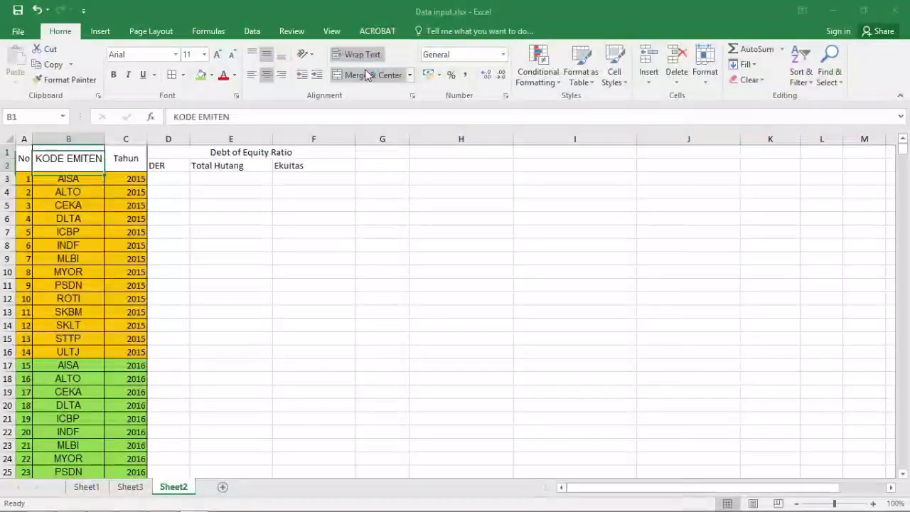
{"action": "key", "text": "Right"}
{"action": "key", "text": "Right"}
{"action": "key", "text": "Down"}
{"action": "key", "text": "Right"}
{"action": "key", "text": "Right"}
{"action": "key", "text": "Right"}
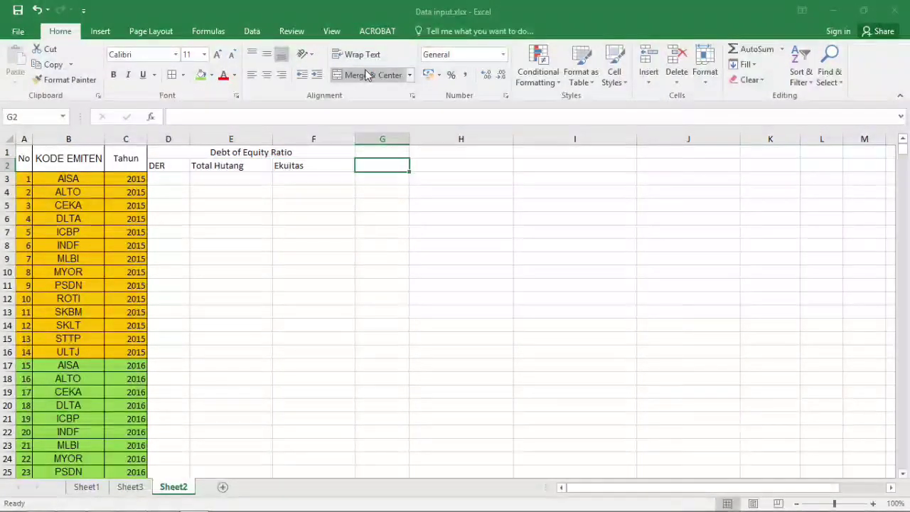
{"action": "key", "text": "Up"}
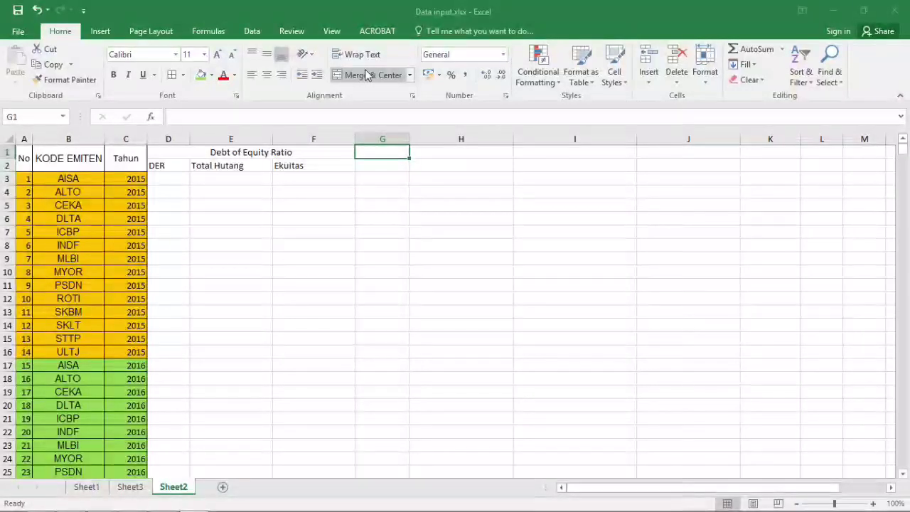
{"action": "type", "text": "Ni"}
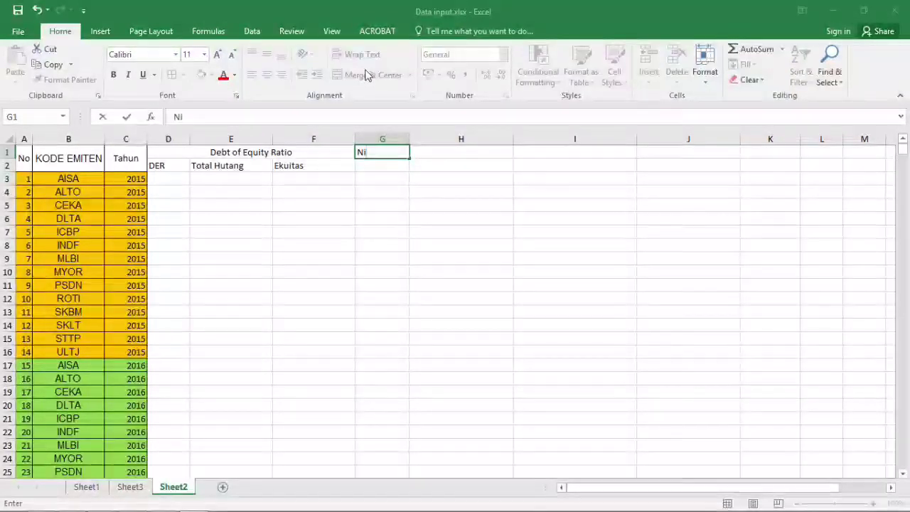
{"action": "type", "text": "lai Perusahaan"}
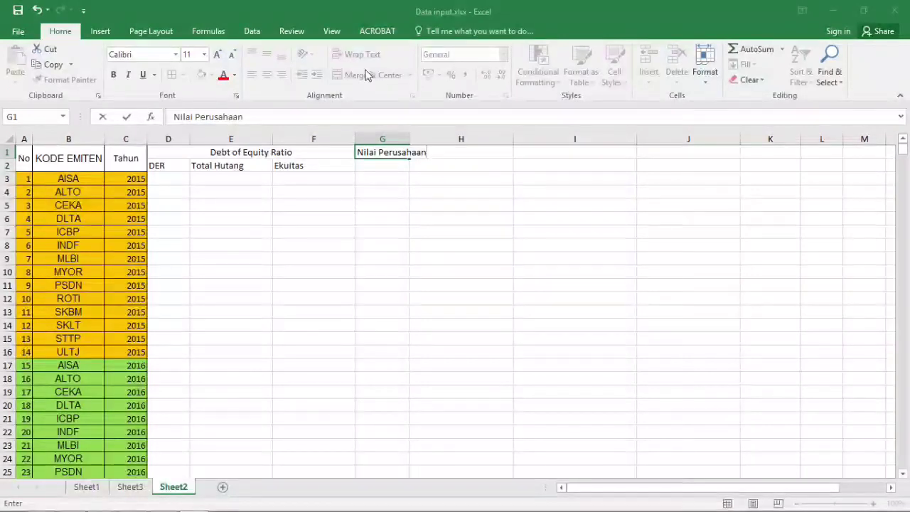
{"action": "key", "text": "ctrl+Return"}
{"action": "key", "text": "Return"}
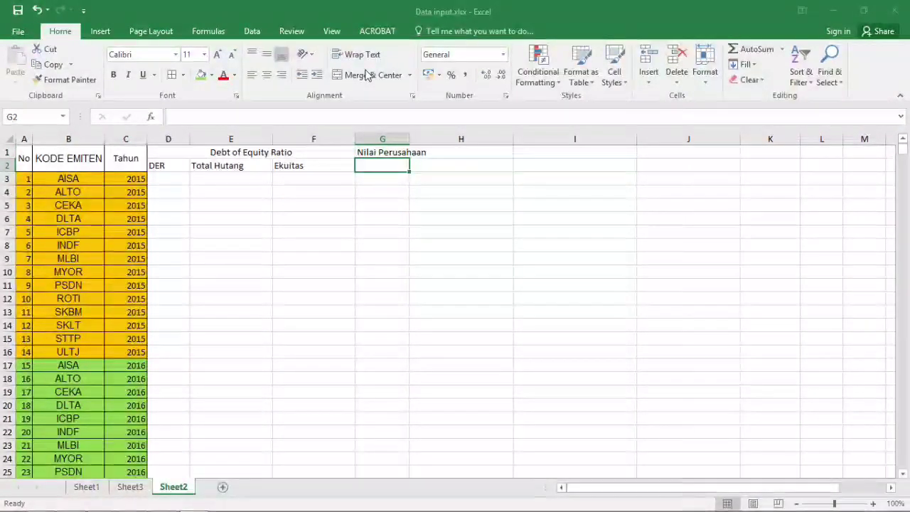
Insert a blank row above the first data row and merge the No header over A1:A3.
{"action": "left_click", "coordinate": [10, 177]}
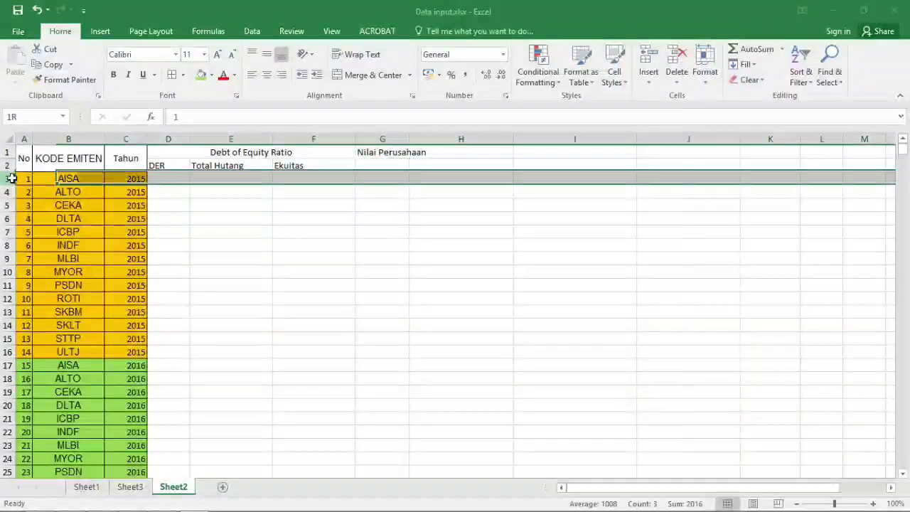
{"action": "left_click", "coordinate": [646, 63]}
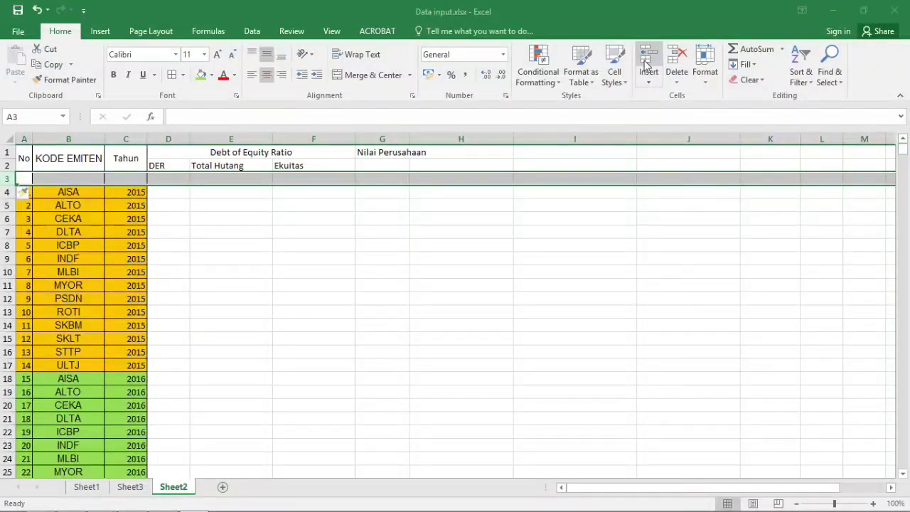
{"action": "key", "text": "ctrl+Home"}
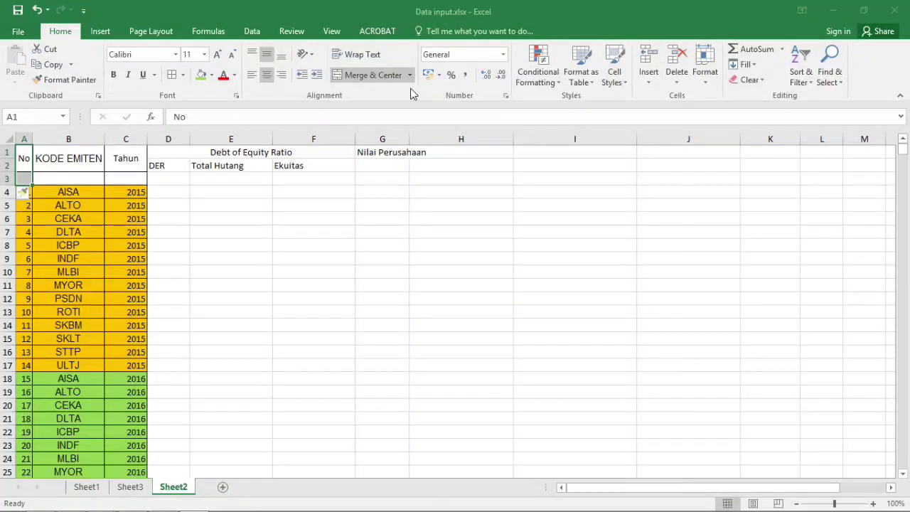
{"action": "left_click", "coordinate": [371, 76]}
{"action": "key", "text": "Up"}
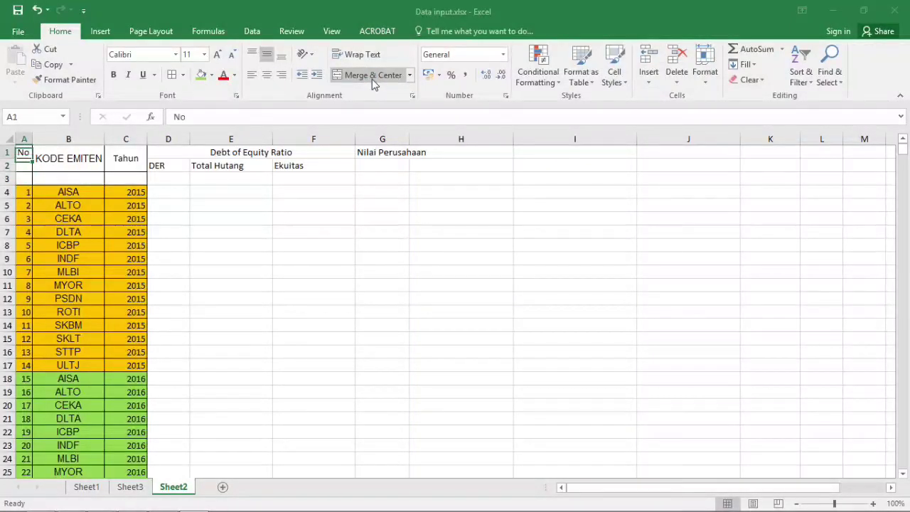
{"action": "key", "text": "shift+Down"}
{"action": "left_click", "coordinate": [372, 79]}
Merge and center the KODE EMITEN header over B1:B3.
{"action": "key", "text": "Right"}
{"action": "key", "text": "shift+Down"}
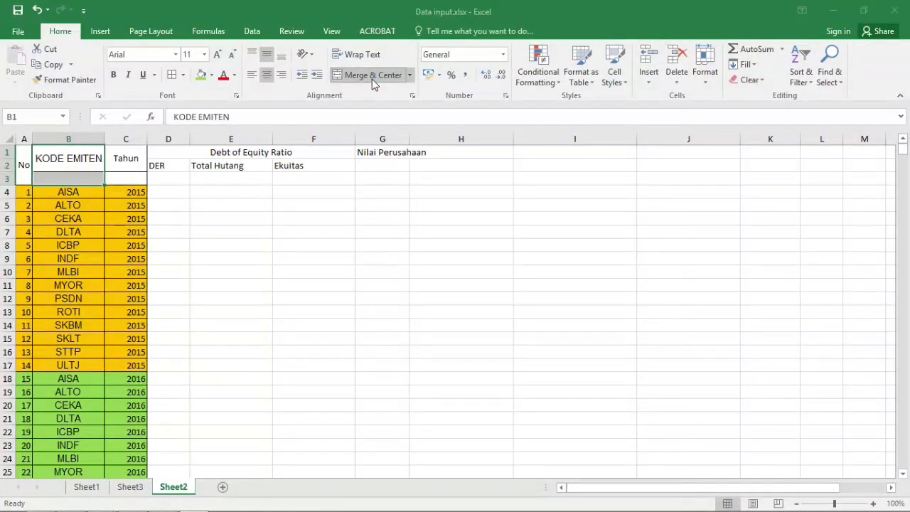
{"action": "left_click", "coordinate": [372, 79]}
{"action": "key", "text": "Right"}
{"action": "key", "text": "Left"}
{"action": "key", "text": "shift+Down"}
{"action": "key", "text": "shift+Down"}
{"action": "left_click", "coordinate": [371, 79]}
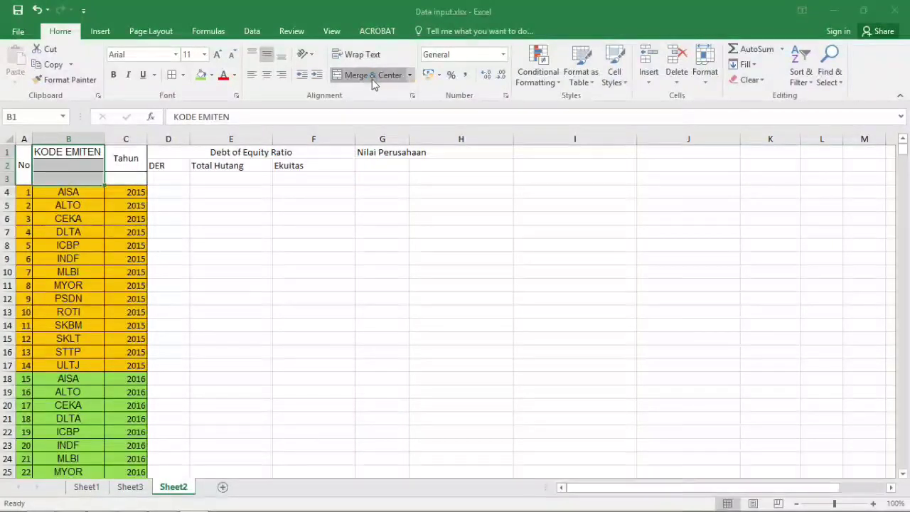
Merge and center the Tahun header over C1:C3.
{"action": "key", "text": "Right"}
{"action": "key", "text": "shift+Down"}
{"action": "key", "text": "shift+Down"}
{"action": "left_click", "coordinate": [372, 79]}
{"action": "left_click", "coordinate": [372, 79]}
Look through the issuer codes in the KODE EMITEN column and return to the upper rows.
{"action": "key", "text": "Left"}
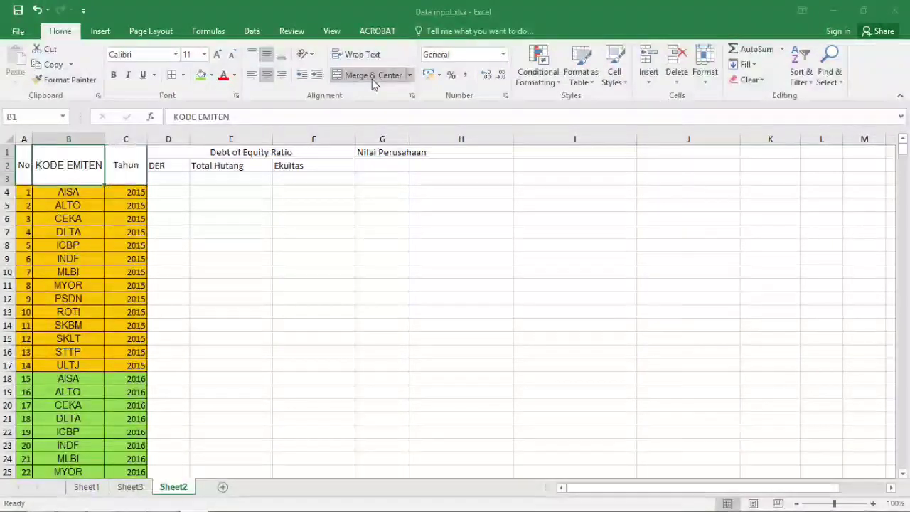
{"action": "key", "text": "Down"}
{"action": "key", "text": "Down"}
{"action": "key", "text": "Down"}
{"action": "key", "text": "Down"}
{"action": "key", "text": "Down"}
{"action": "key", "text": "Down"}
{"action": "key", "text": "Down"}
{"action": "key", "text": "Down"}
{"action": "key", "text": "Down"}
{"action": "key", "text": "Down"}
{"action": "key", "text": "Down"}
{"action": "key", "text": "Down"}
{"action": "key", "text": "Down"}
{"action": "key", "text": "Down"}
{"action": "key", "text": "Down"}
{"action": "key", "text": "Down"}
{"action": "key", "text": "Down"}
{"action": "key", "text": "Down"}
{"action": "key", "text": "Down"}
{"action": "key", "text": "Down"}
{"action": "key", "text": "Down"}
{"action": "key", "text": "Down"}
{"action": "key", "text": "Down"}
{"action": "key", "text": "Down"}
{"action": "key", "text": "Down"}
{"action": "key", "text": "Down"}
{"action": "key", "text": "Down"}
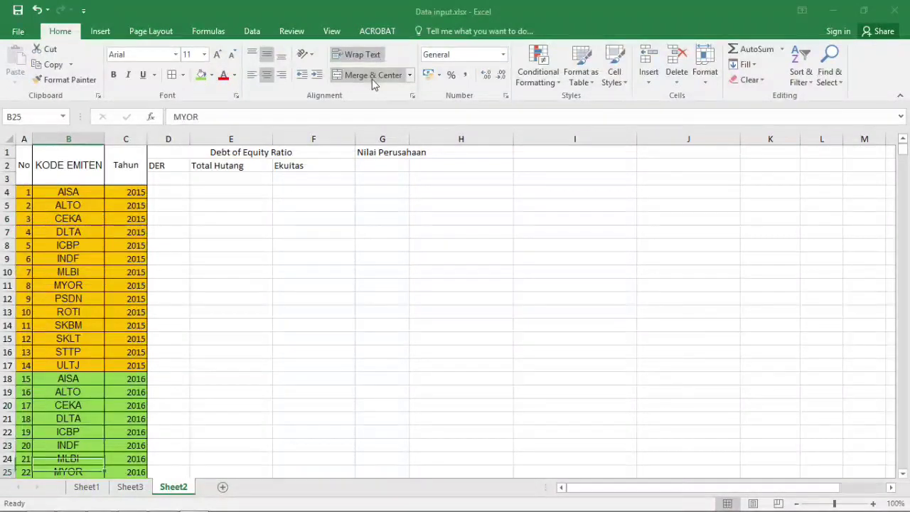
{"action": "key", "text": "Up"}
{"action": "key", "text": "Up"}
{"action": "key", "text": "Up"}
{"action": "key", "text": "Up"}
{"action": "key", "text": "Up"}
{"action": "key", "text": "Up"}
{"action": "key", "text": "Up"}
{"action": "key", "text": "Up"}
{"action": "key", "text": "Up"}
{"action": "key", "text": "Up"}
{"action": "key", "text": "Up"}
{"action": "key", "text": "Up"}
{"action": "key", "text": "Up"}
{"action": "key", "text": "Up"}
{"action": "key", "text": "Up"}
{"action": "key", "text": "Up"}
{"action": "key", "text": "Up"}
{"action": "key", "text": "Up"}
{"action": "key", "text": "Up"}
{"action": "key", "text": "Up"}
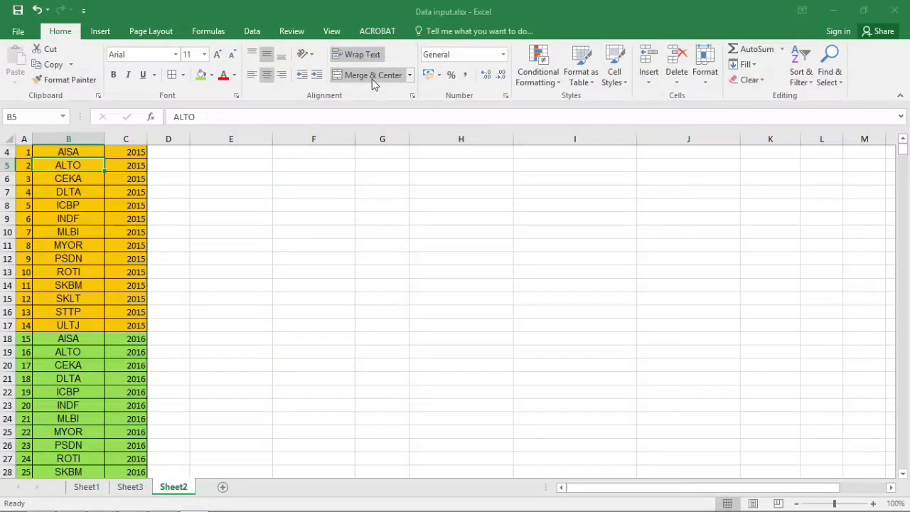
Merge and center the DER header over D2:D3.
{"action": "key", "text": "Up"}
{"action": "key", "text": "Up"}
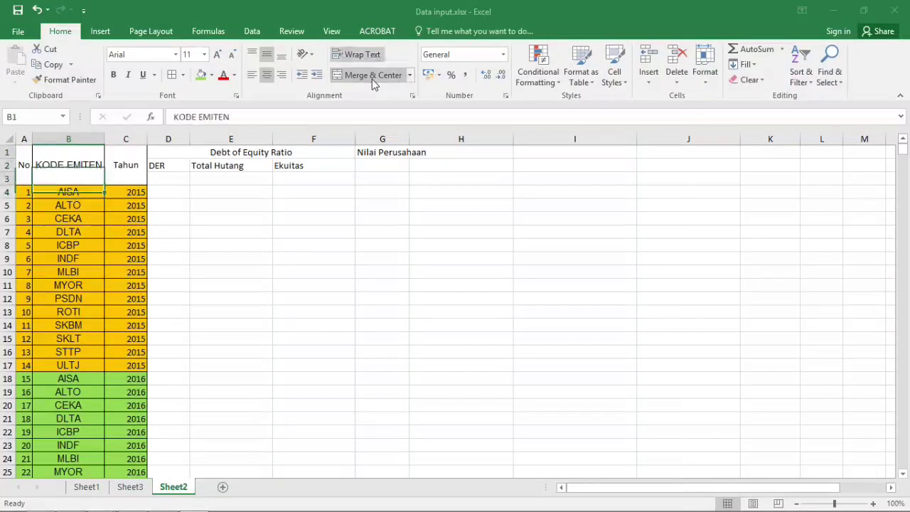
{"action": "key", "text": "Right"}
{"action": "key", "text": "Right"}
{"action": "key", "text": "Down"}
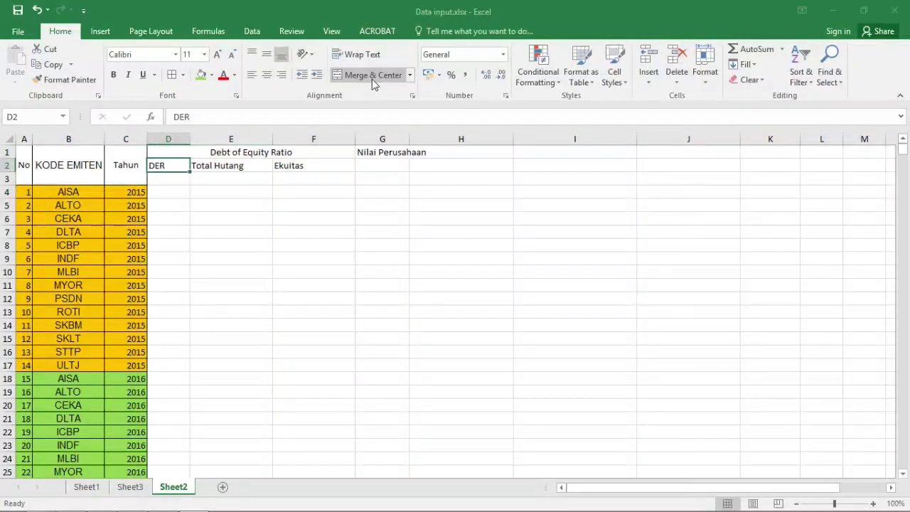
{"action": "key", "text": "shift+Down"}
{"action": "left_click", "coordinate": [372, 79]}
Merge and center the Total Hutang header over E2:E3 and the Ekuitas header over F2:F3.
{"action": "key", "text": "Right"}
{"action": "key", "text": "shift+Down"}
{"action": "left_click", "coordinate": [372, 79]}
{"action": "key", "text": "Right"}
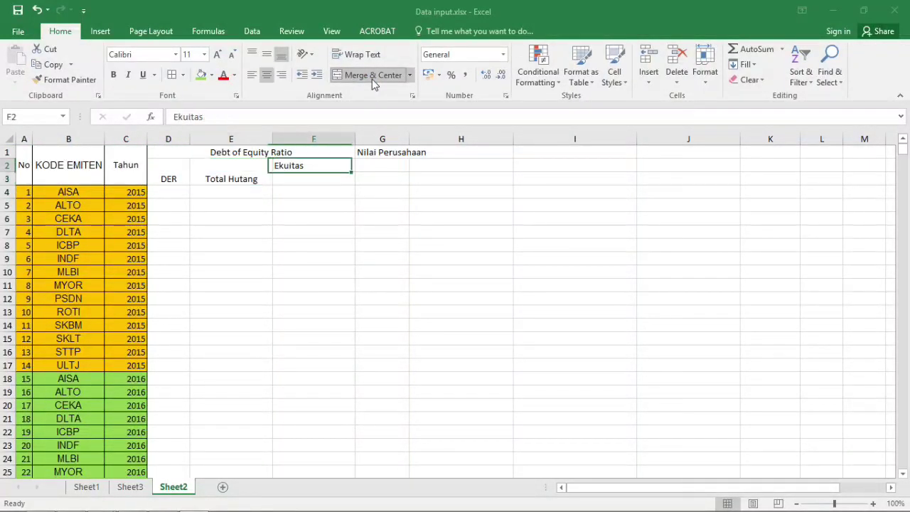
{"action": "key", "text": "shift+Down"}
{"action": "left_click", "coordinate": [372, 79]}
{"action": "key", "text": "Right"}
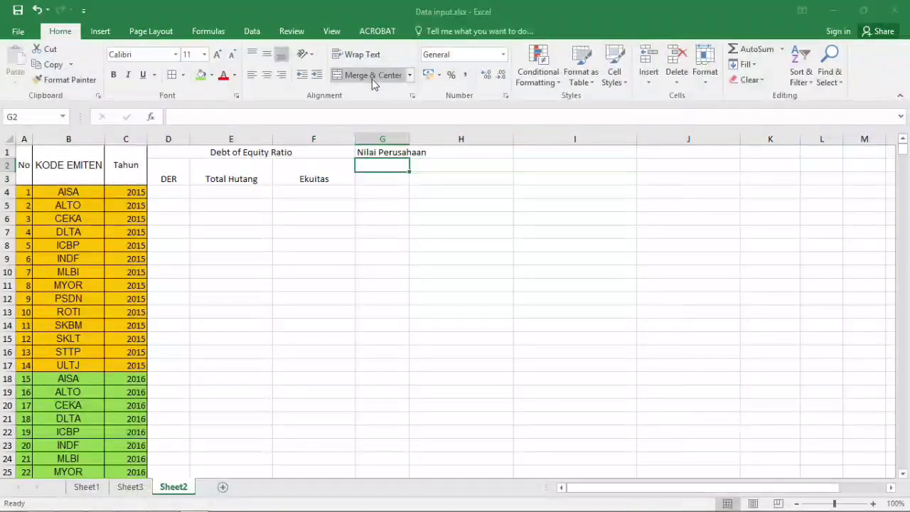
Enter the sub-header PBV in G2 under Nilai Perusahaan and merge and center it over G2:G3.
{"action": "key", "text": "Up"}
{"action": "key", "text": "shift+Down"}
{"action": "key", "text": "Down"}
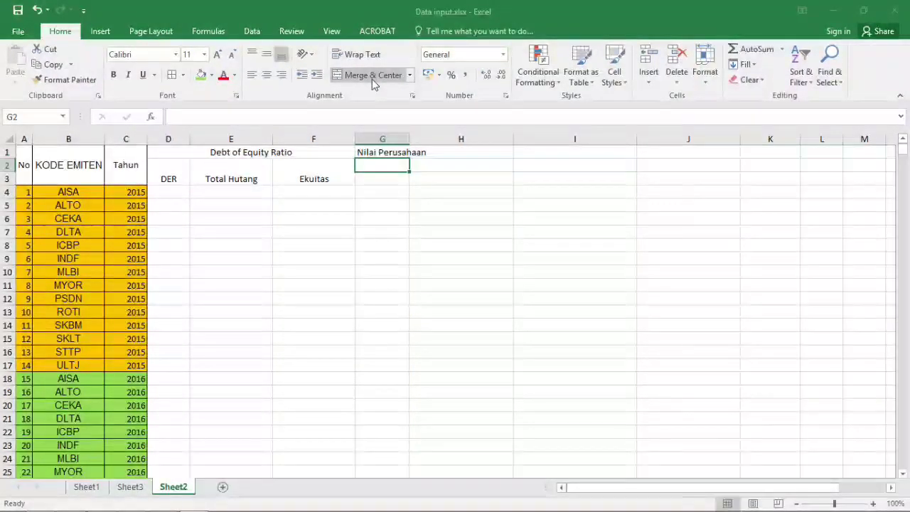
{"action": "type", "text": "PBV"}
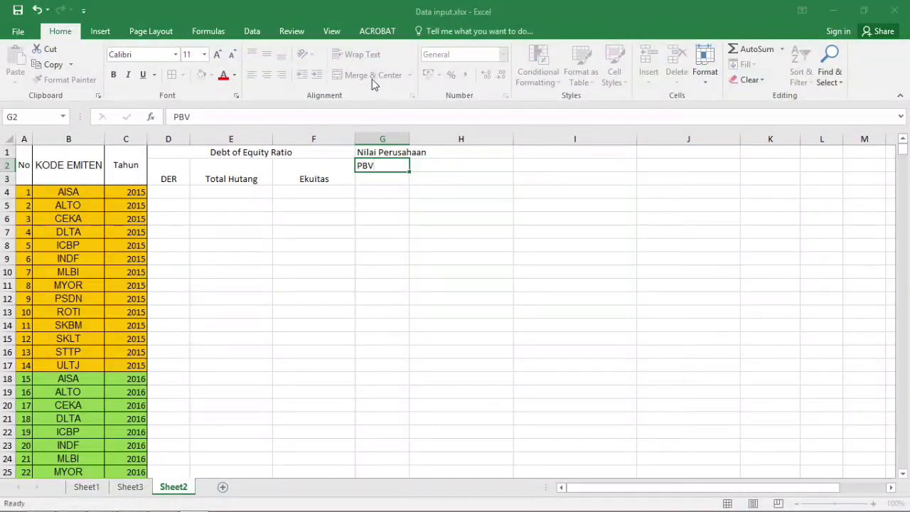
{"action": "key", "text": "shift+Down"}
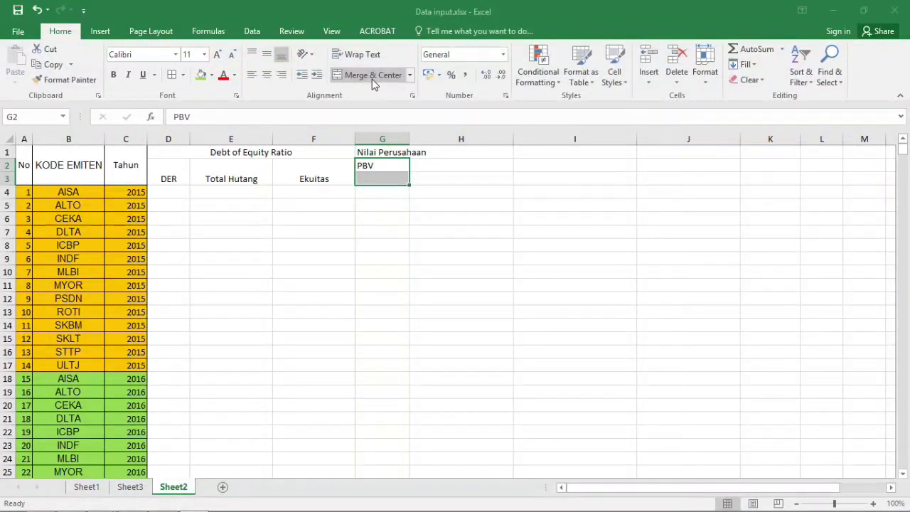
{"action": "left_click", "coordinate": [372, 76]}
{"action": "key", "text": "Right"}
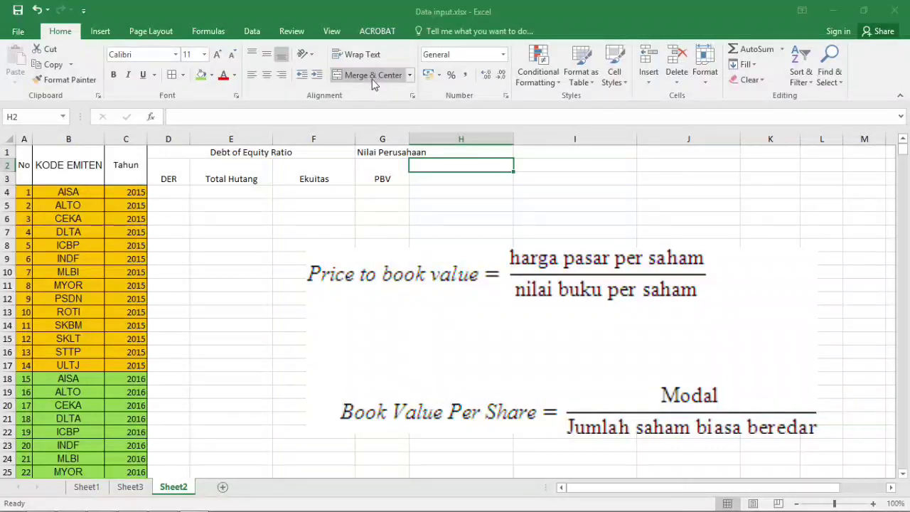
Enter the sub-headers Harga Saham in H2 and Nilai Buku Perlembar Saham in I2.
{"action": "type", "text": "Har"}
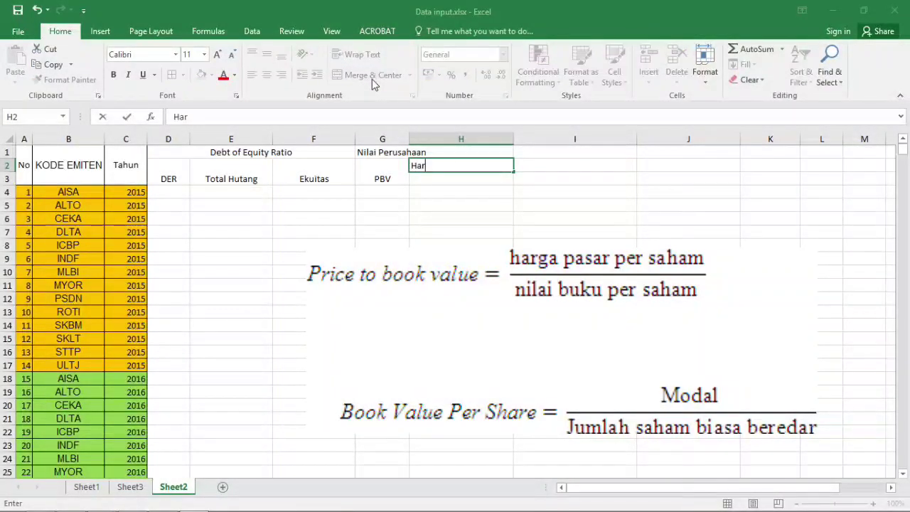
{"action": "type", "text": "ga Saham"}
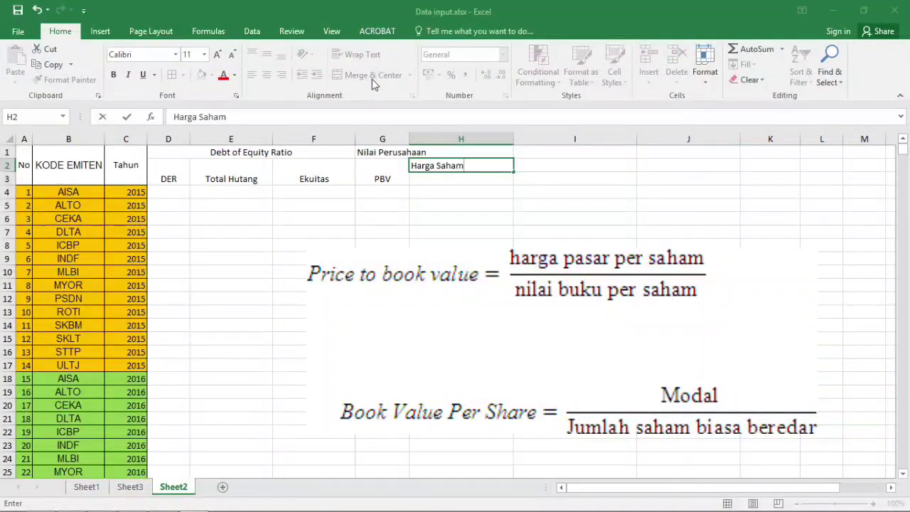
{"action": "key", "text": "shift+Down"}
{"action": "key", "text": "Tab"}
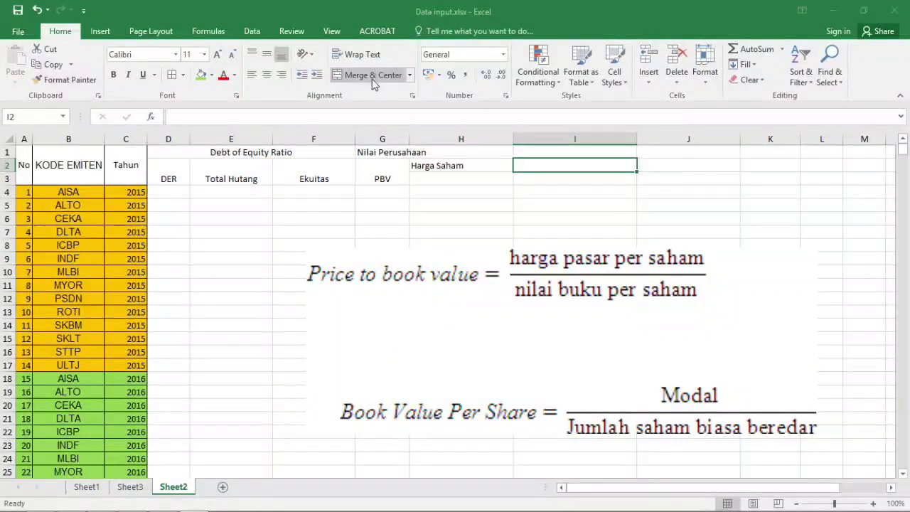
{"action": "type", "text": "Nia"}
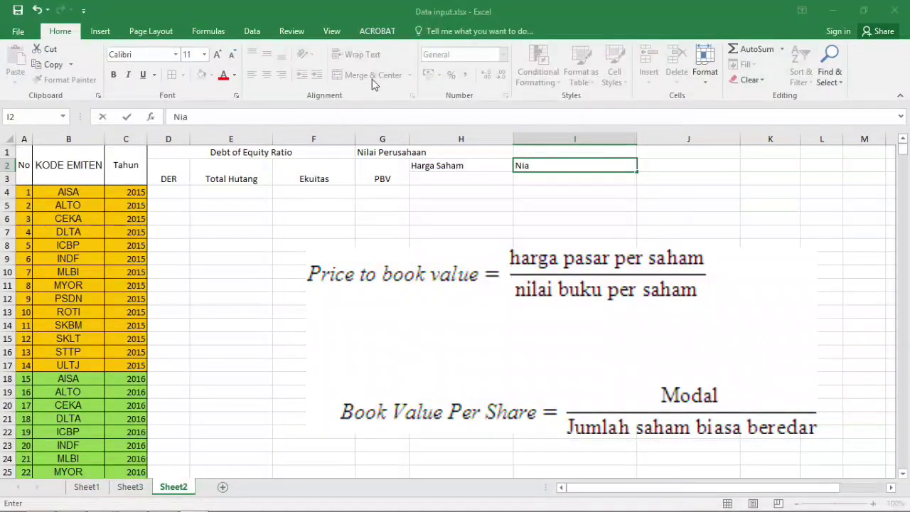
{"action": "key", "text": "BackSpace"}
{"action": "type", "text": "lai Buku P"}
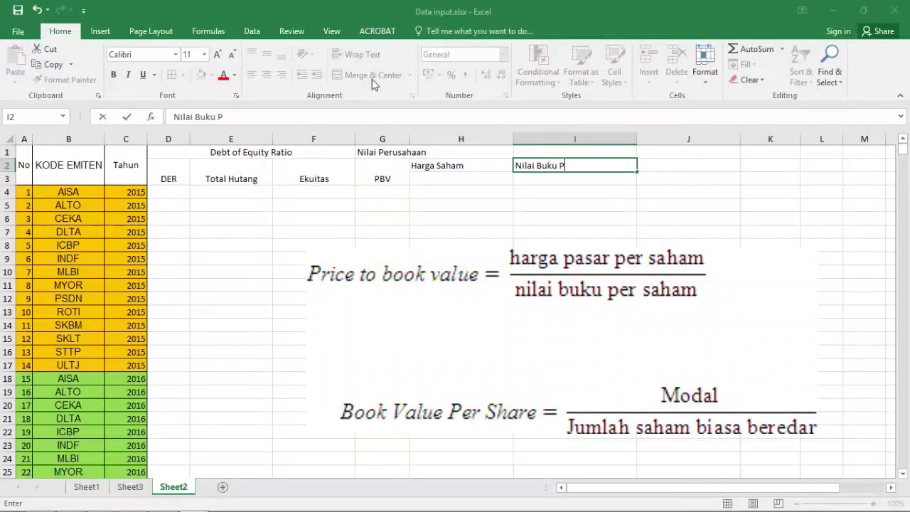
{"action": "type", "text": "erlemba"}
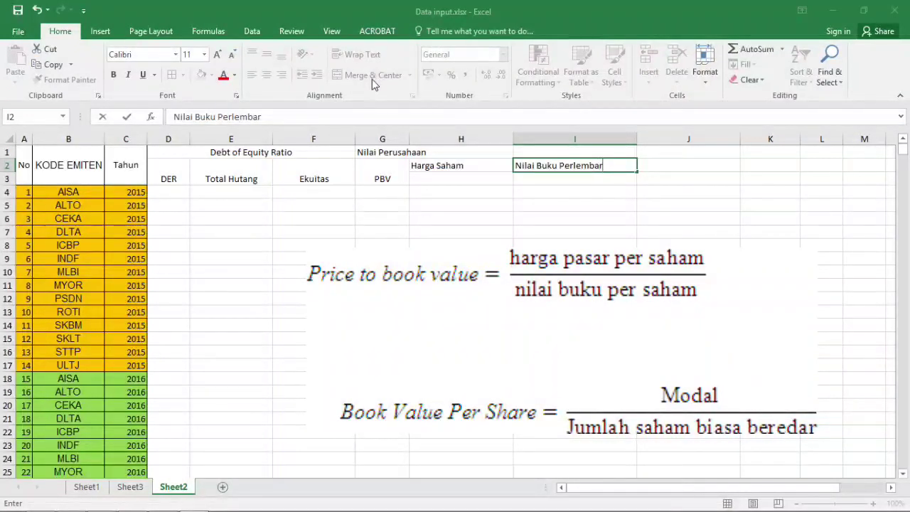
{"action": "type", "text": "r Saham"}
{"action": "key", "text": "Return"}
Merge and center the Harga Saham header over H2:H3.
{"action": "key", "text": "Left"}
{"action": "key", "text": "shift+Down"}
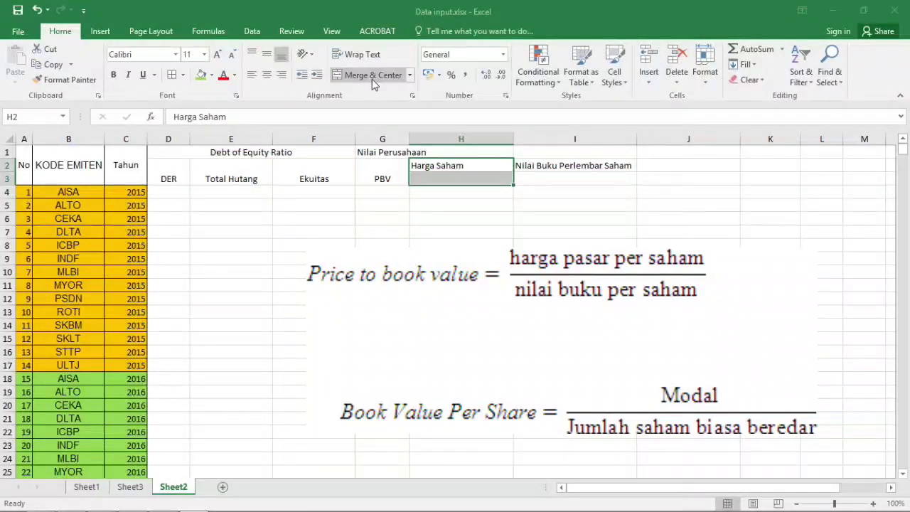
{"action": "left_click", "coordinate": [372, 75]}
Try merging the Nilai Buku Perlembar Saham header over I2:I3 and undo that merge.
{"action": "key", "text": "Right"}
{"action": "key", "text": "shift+Down"}
{"action": "left_click", "coordinate": [372, 79]}
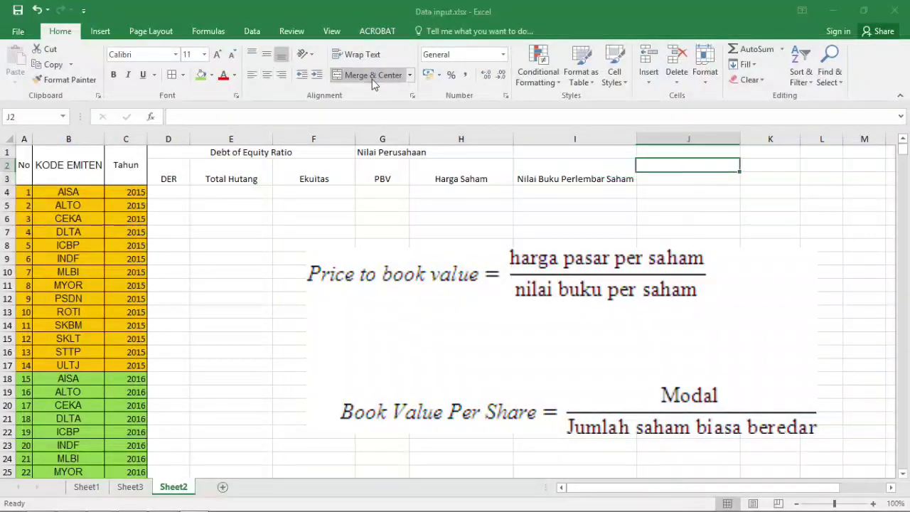
{"action": "key", "text": "ctrl+z"}
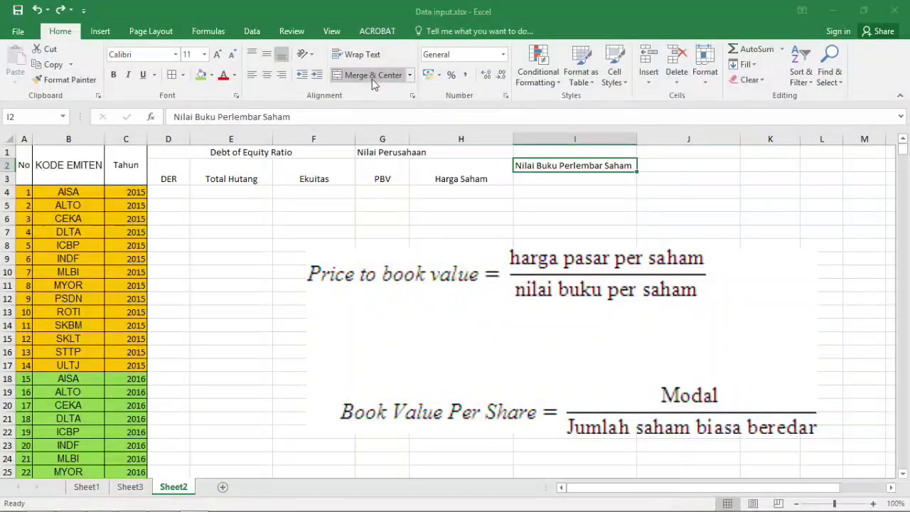
{"action": "key", "text": "Return"}
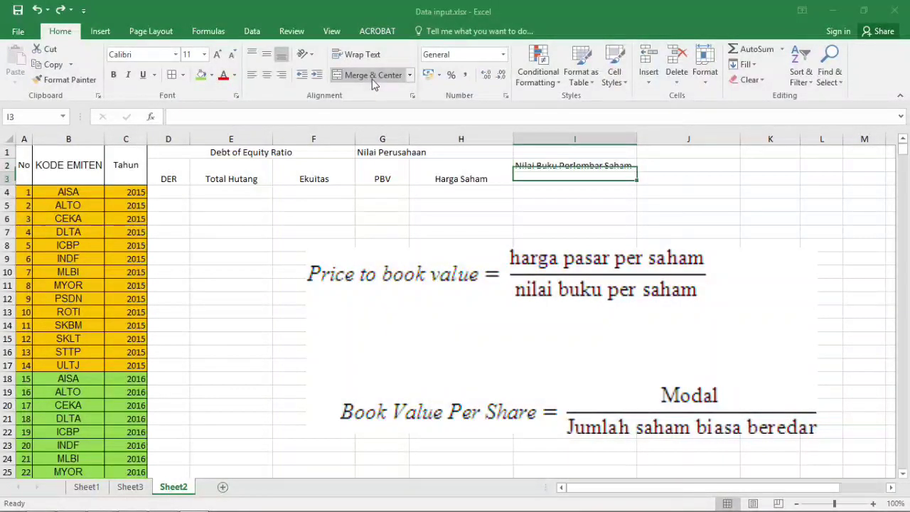
{"action": "type", "text": "Saham"}
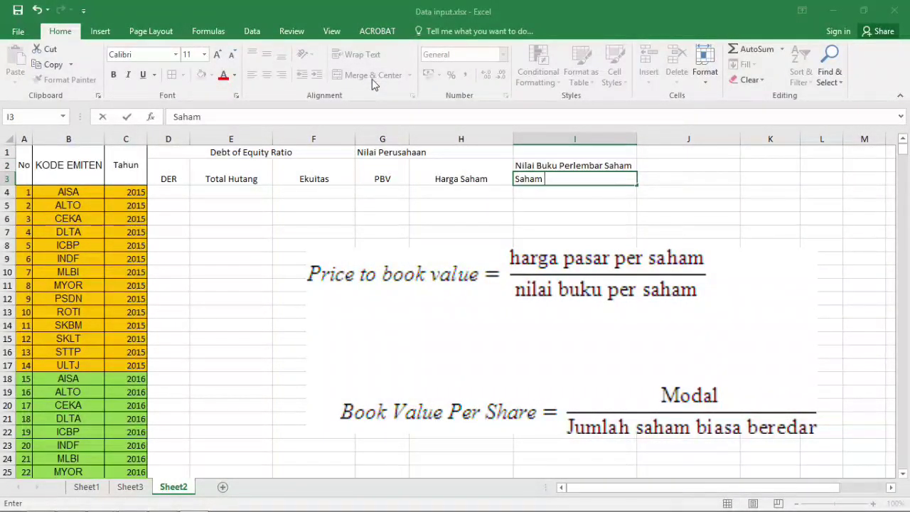
{"action": "type", "text": " B"}
{"action": "key", "text": "BackSpace"}
{"action": "key", "text": "BackSpace"}
{"action": "key", "text": "BackSpace"}
{"action": "key", "text": "BackSpace"}
{"action": "key", "text": "BackSpace"}
{"action": "key", "text": "BackSpace"}
{"action": "key", "text": "BackSpace"}
{"action": "key", "text": "Escape"}
Merge and center the Nilai Buku Perlembar Saham header across I2:K2.
{"action": "key", "text": "shift+Up"}
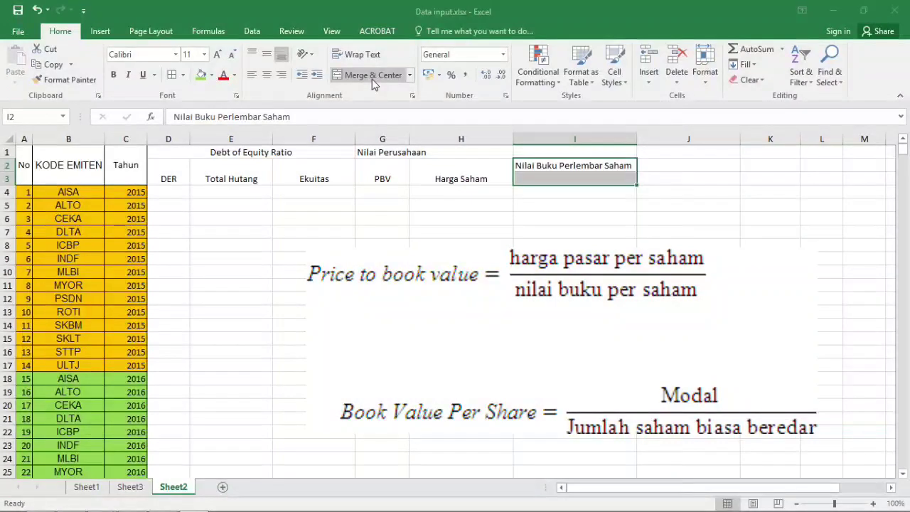
{"action": "key", "text": "shift+Down"}
{"action": "key", "text": "shift+Right"}
{"action": "key", "text": "shift+Right"}
{"action": "left_click", "coordinate": [372, 75]}
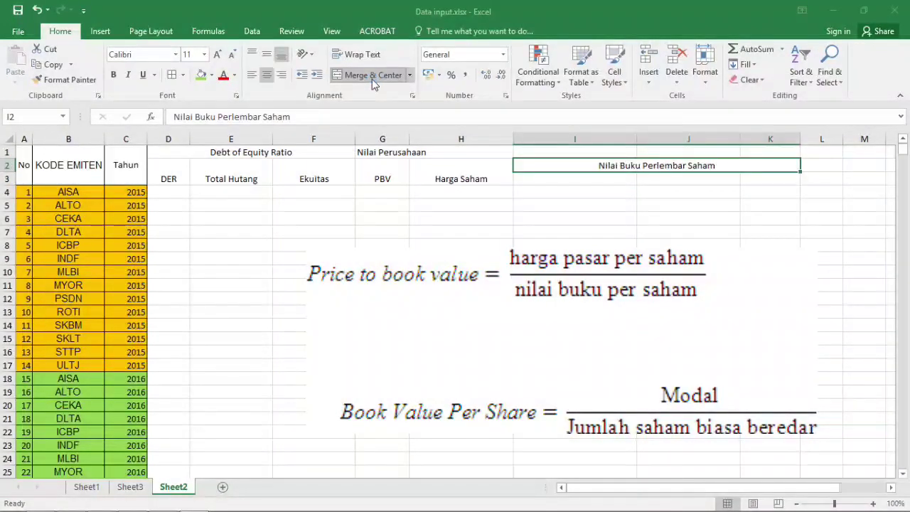
Enter the sub-header NBPS in I3 below Nilai Buku Perlembar Saham.
{"action": "key", "text": "Down"}
{"action": "key", "text": "Left"}
{"action": "key", "text": "Right"}
{"action": "key", "text": "Right"}
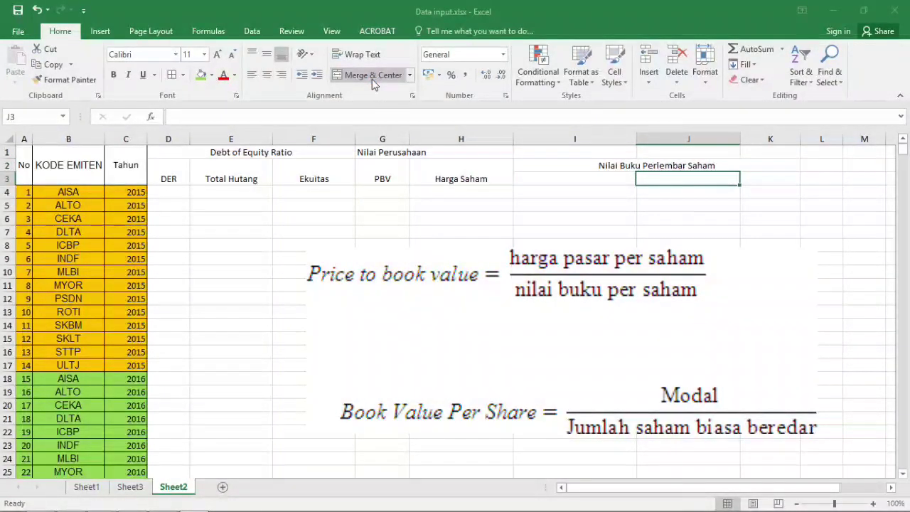
{"action": "key", "text": "Up"}
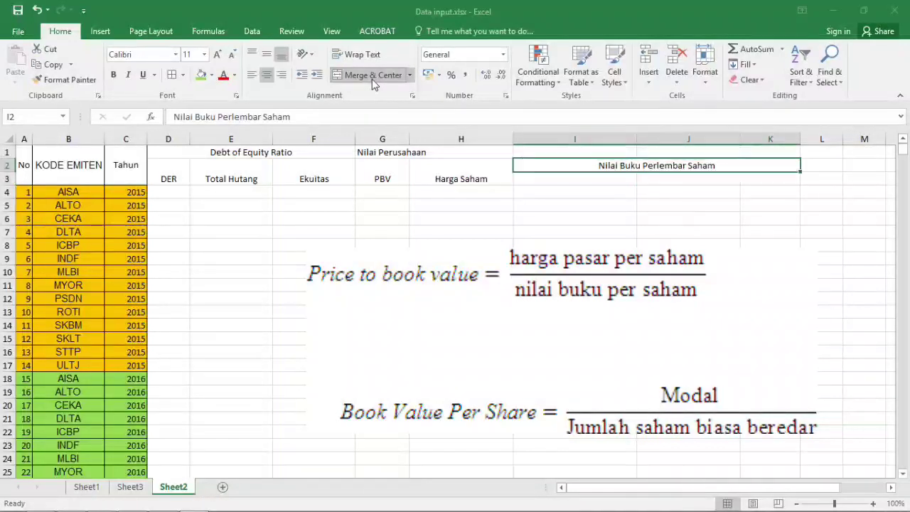
{"action": "left_click_drag", "start_coordinate": [291, 117], "coordinate": [140, 118]}
{"action": "key", "text": "Return"}
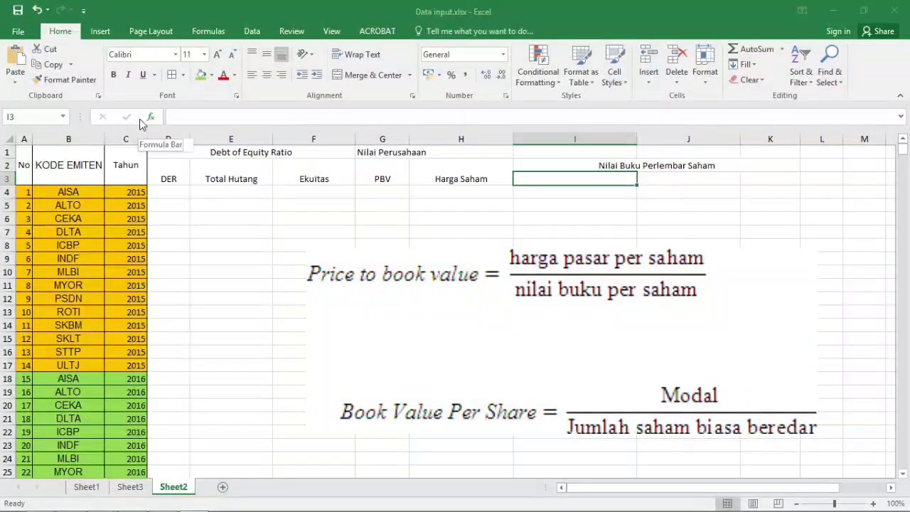
{"action": "type", "text": "NBPS"}
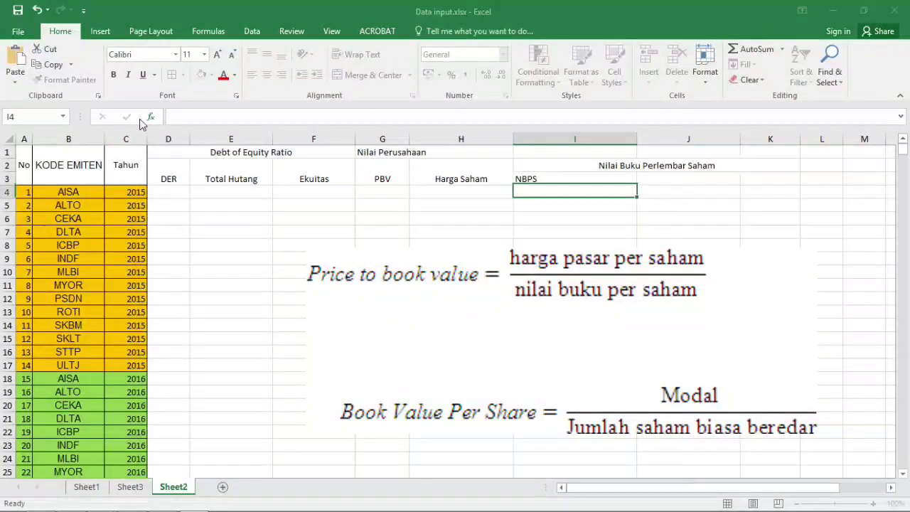
{"action": "key", "text": "Tab"}
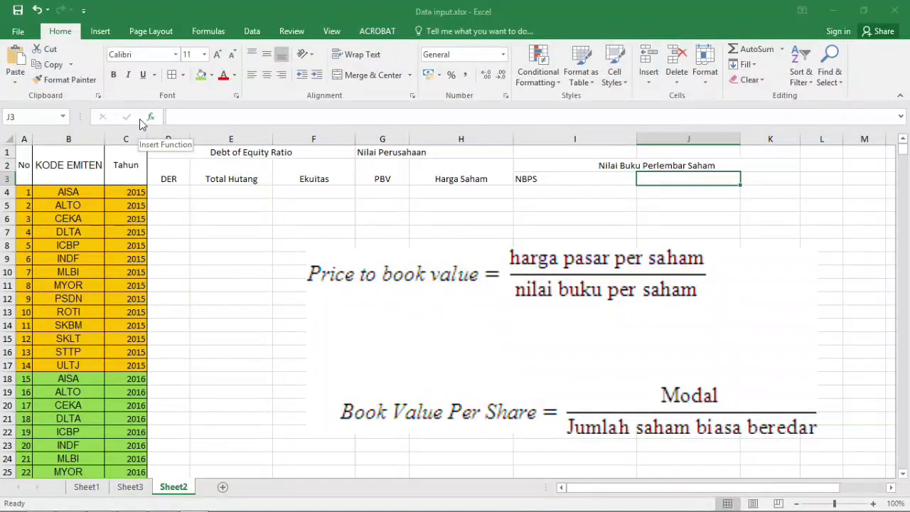
Enter the sub-headers Saham Beredar in J3 and Ekuitas in K3.
{"action": "type", "text": "Sah"}
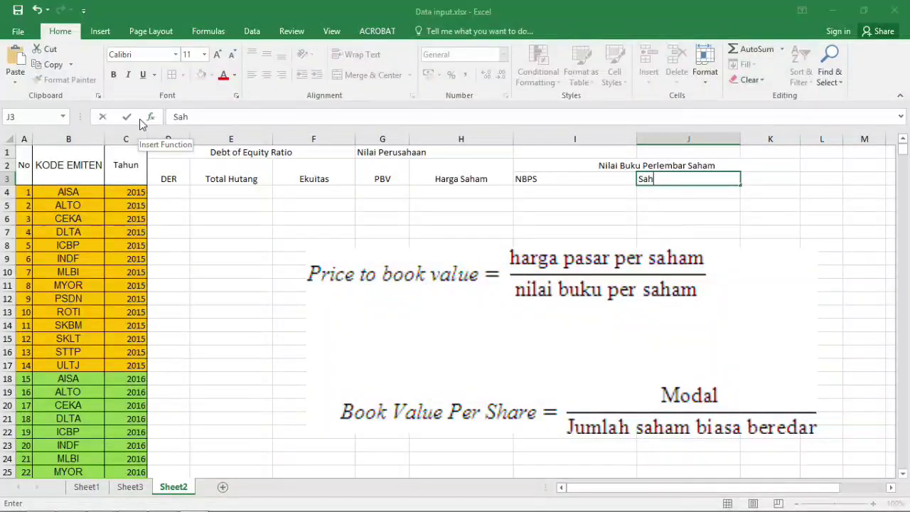
{"action": "type", "text": "am Beredar"}
{"action": "key", "text": "Return"}
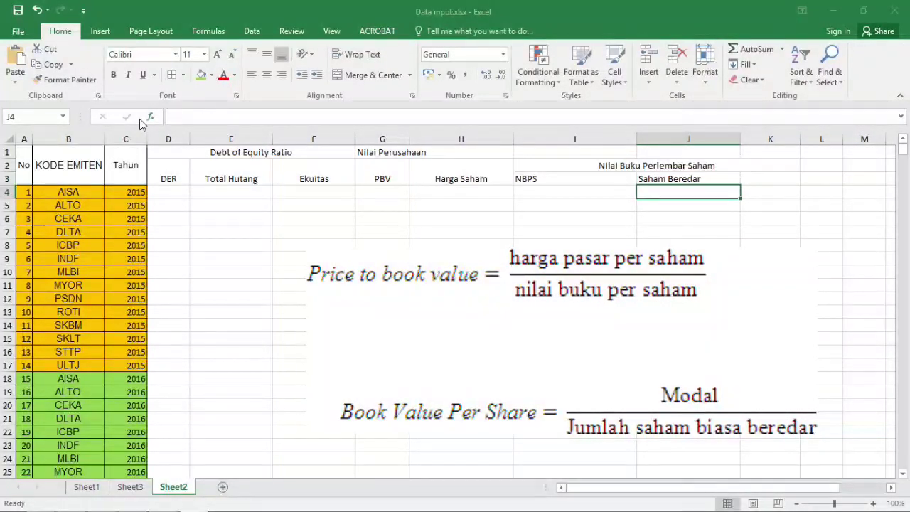
{"action": "key", "text": "Up"}
{"action": "key", "text": "Right"}
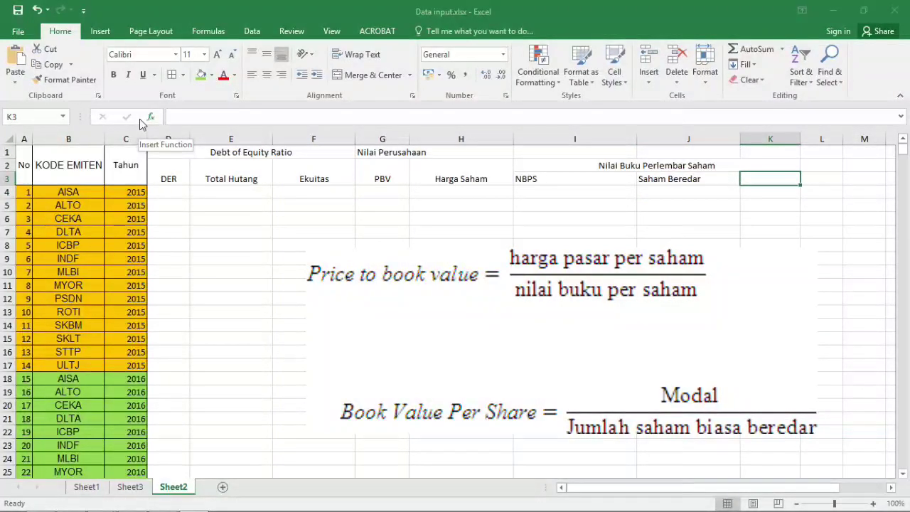
{"action": "type", "text": "Ekuitas"}
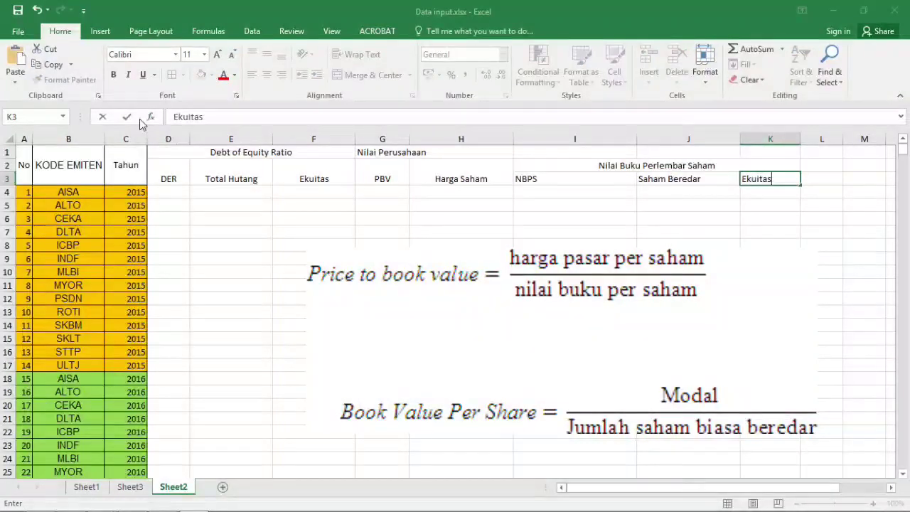
{"action": "key", "text": "Return"}
Merge and center the Nilai Perusahaan header across G1:K1.
{"action": "key", "text": "Up"}
{"action": "key", "text": "Left"}
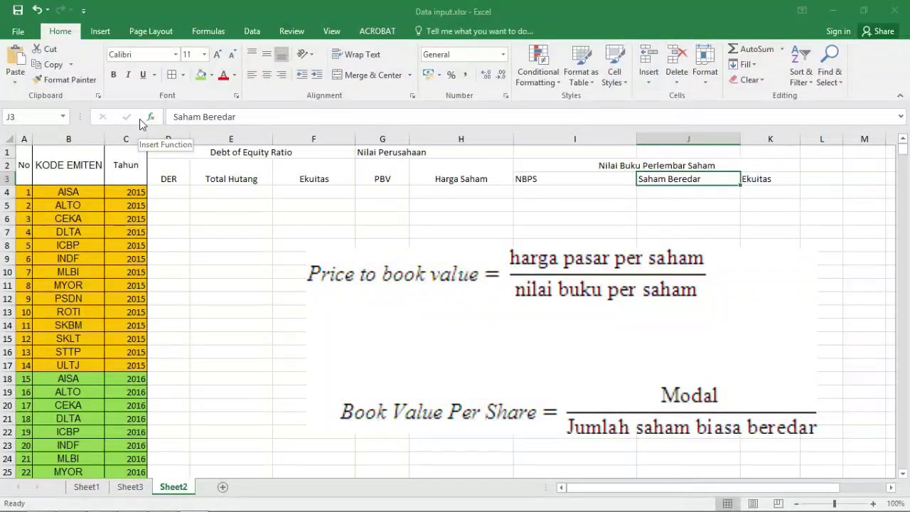
{"action": "key", "text": "Up"}
{"action": "key", "text": "Up"}
{"action": "key", "text": "Left"}
{"action": "key", "text": "Left"}
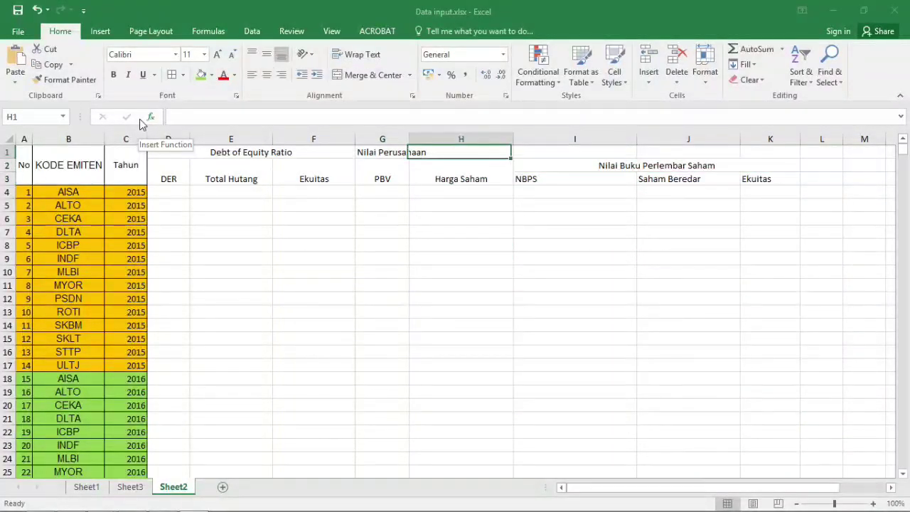
{"action": "key", "text": "Left"}
{"action": "key", "text": "shift+Right"}
{"action": "key", "text": "shift+Right"}
{"action": "key", "text": "shift+Right"}
{"action": "key", "text": "shift+Right"}
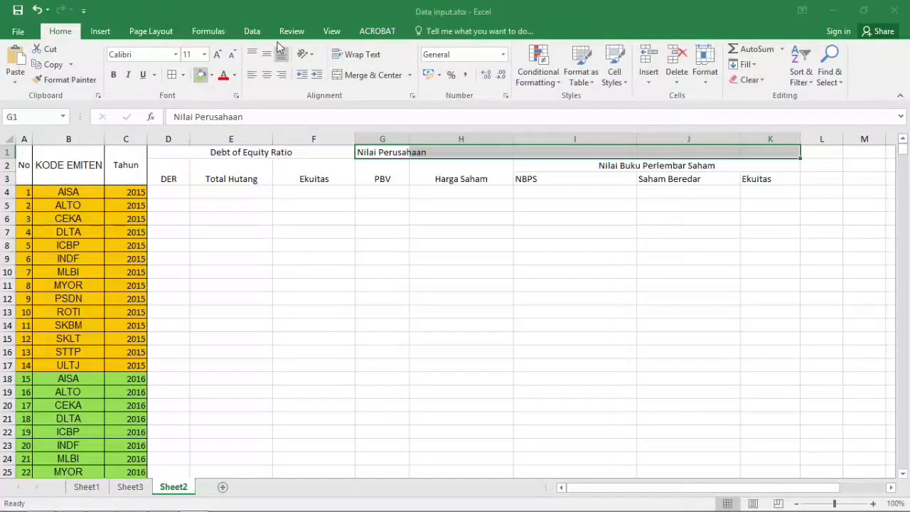
{"action": "left_click", "coordinate": [352, 76]}
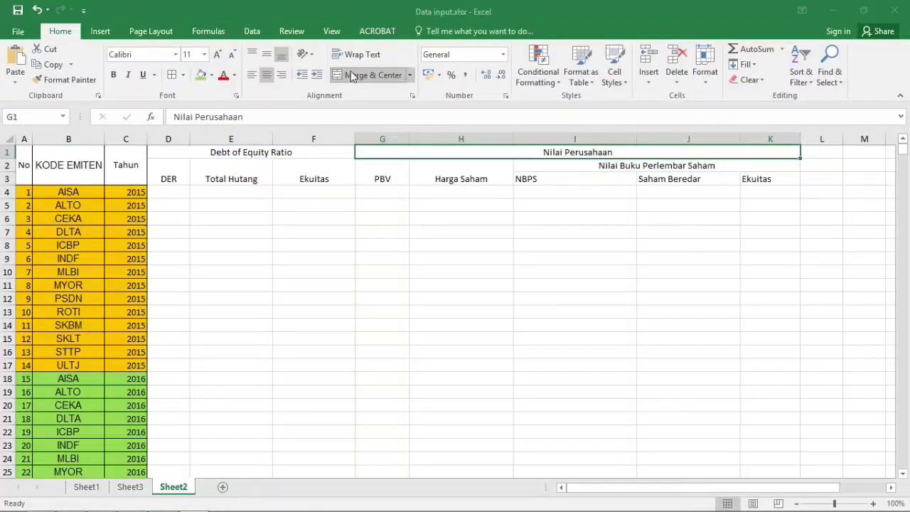
{"action": "key", "text": "Left"}
{"action": "key", "text": "Left"}
{"action": "key", "text": "Left"}
{"action": "key", "text": "shift+Right"}
{"action": "key", "text": "shift+Right"}
{"action": "left_click", "coordinate": [352, 76]}
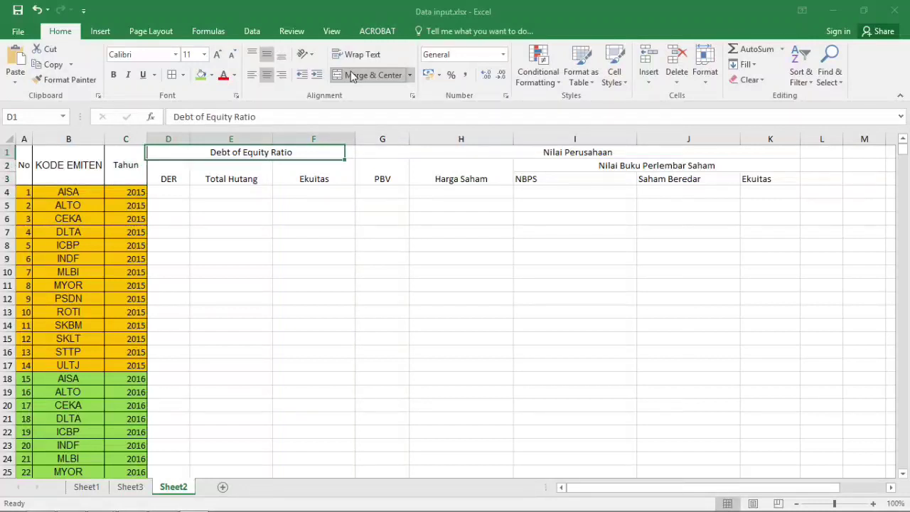
{"action": "key", "text": "Left"}
{"action": "key", "text": "Right"}
{"action": "key", "text": "Left"}
{"action": "key", "text": "Left"}
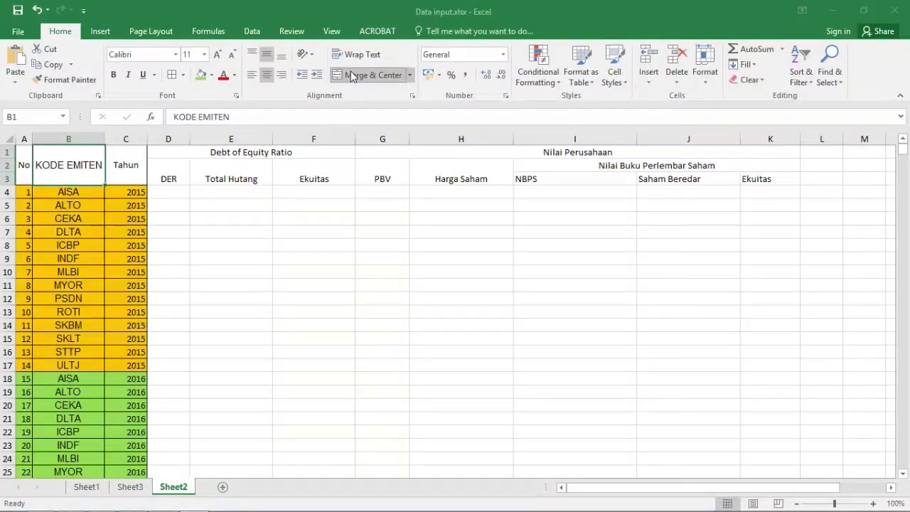
{"action": "key", "text": "Left"}
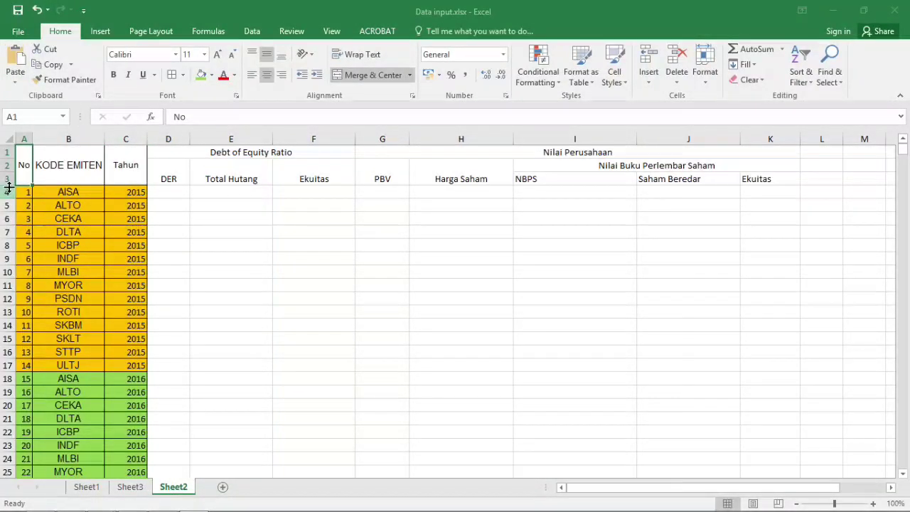
Fill the entire 2015 rows 4 to 17 with the standard orange color.
{"action": "left_click_drag", "start_coordinate": [8, 192], "coordinate": [7, 365]}
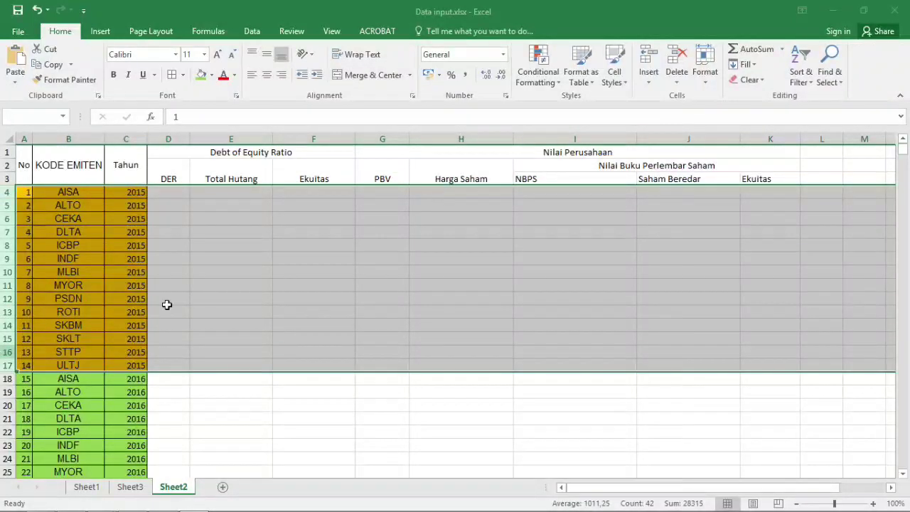
{"action": "left_click", "coordinate": [211, 75]}
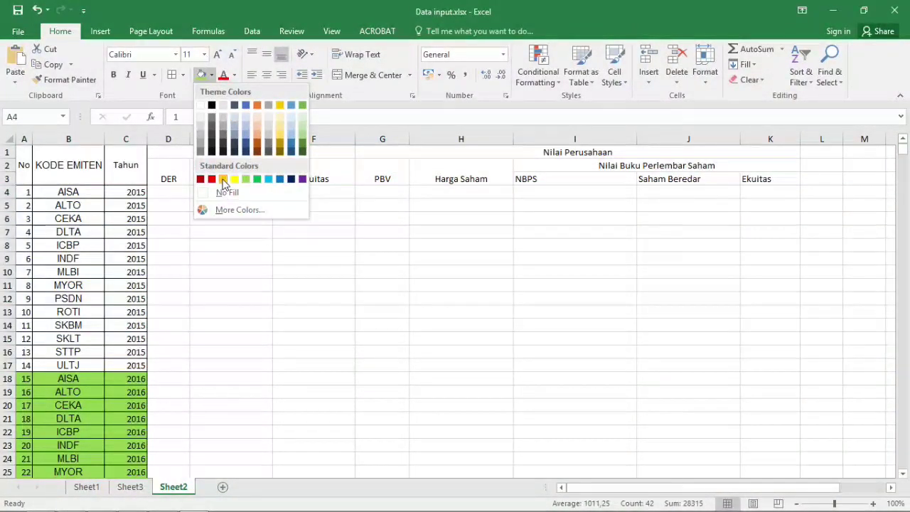
{"action": "left_click", "coordinate": [222, 179]}
Fill the entire 2016 rows 18 to 31 with a light green theme color.
{"action": "left_click_drag", "start_coordinate": [8, 382], "coordinate": [6, 445]}
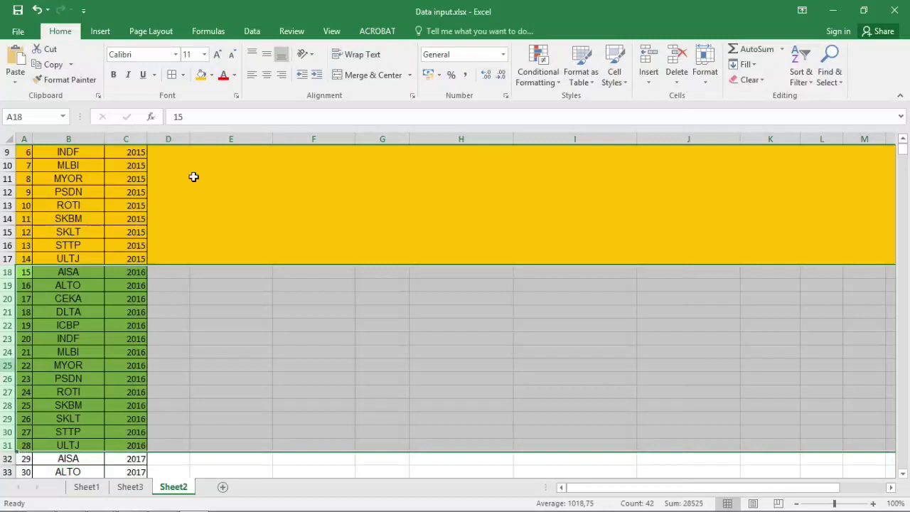
{"action": "left_click", "coordinate": [211, 76]}
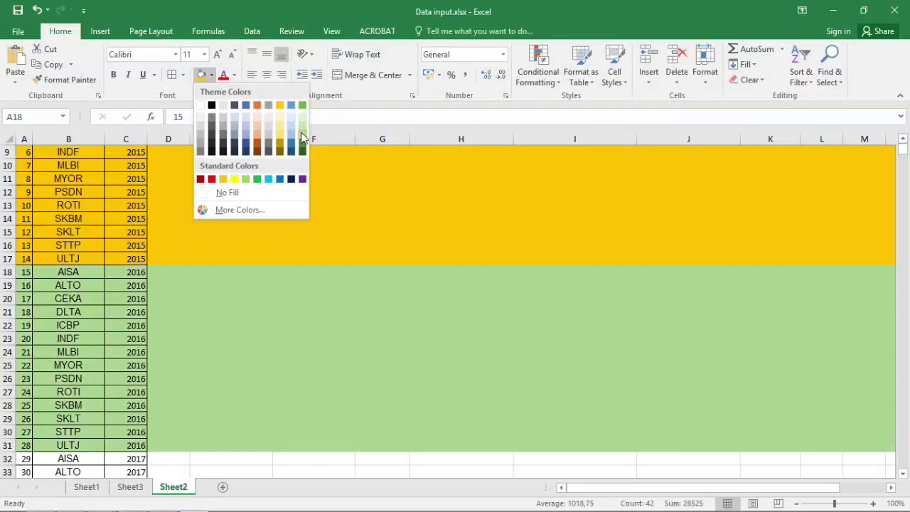
{"action": "left_click", "coordinate": [301, 137]}
Apply all borders to the whole table range A1:K45.
{"action": "key", "text": "ctrl+Up"}
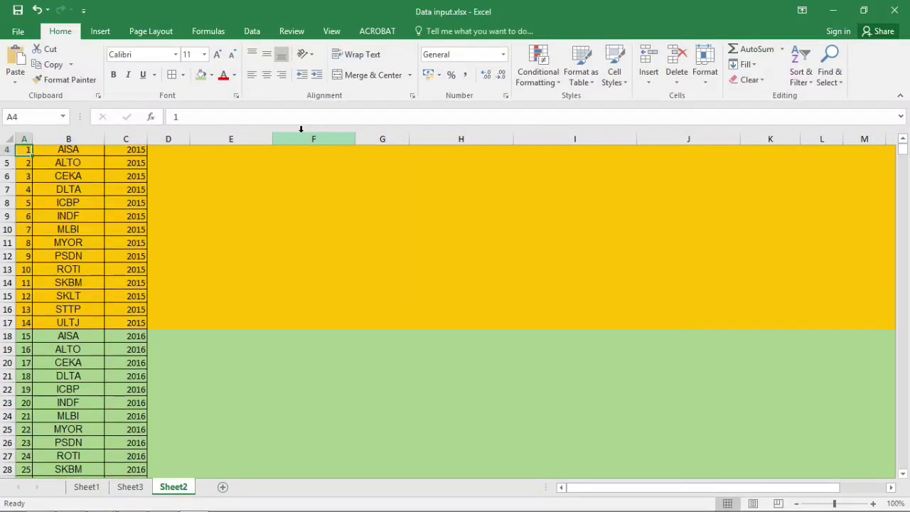
{"action": "key", "text": "ctrl+Up"}
{"action": "key", "text": "shift+Right"}
{"action": "key", "text": "shift+Right"}
{"action": "key", "text": "shift+Right"}
{"action": "key", "text": "shift+Right"}
{"action": "key", "text": "shift+Right"}
{"action": "key", "text": "shift+Left"}
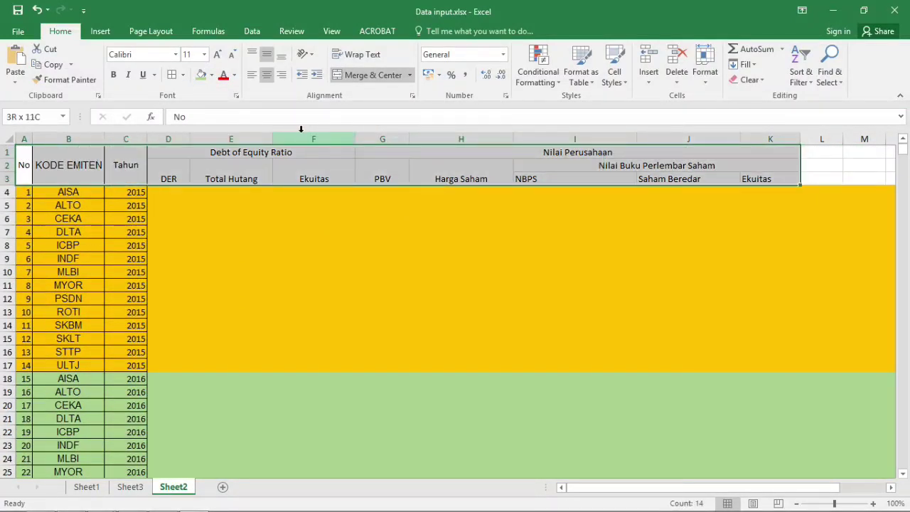
{"action": "key", "text": "shift+Down"}
{"action": "key", "text": "shift+Down"}
{"action": "key", "text": "shift+Down"}
{"action": "key", "text": "shift+Down"}
{"action": "key", "text": "shift+Down"}
{"action": "key", "text": "shift+Down"}
{"action": "key", "text": "shift+Down"}
{"action": "key", "text": "shift+Down"}
{"action": "key", "text": "shift+Down"}
{"action": "key", "text": "shift+Down"}
{"action": "key", "text": "shift+Down"}
{"action": "key", "text": "shift+Down"}
{"action": "key", "text": "shift+Down"}
{"action": "key", "text": "shift+Down"}
{"action": "key", "text": "shift+Down"}
{"action": "key", "text": "shift+Down"}
{"action": "key", "text": "shift+Down"}
{"action": "key", "text": "shift+Down"}
{"action": "key", "text": "shift+Down"}
{"action": "key", "text": "shift+Down"}
{"action": "key", "text": "shift+Down"}
{"action": "key", "text": "shift+Down"}
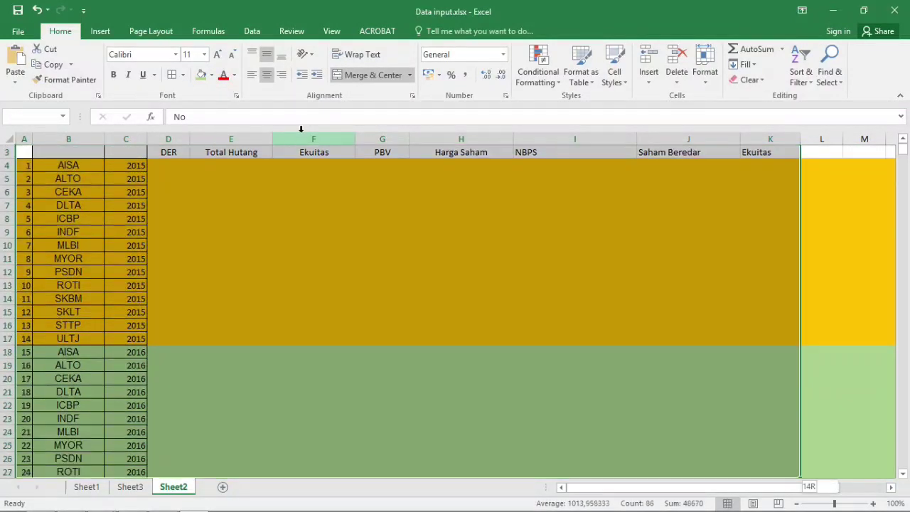
{"action": "key", "text": "shift+Down"}
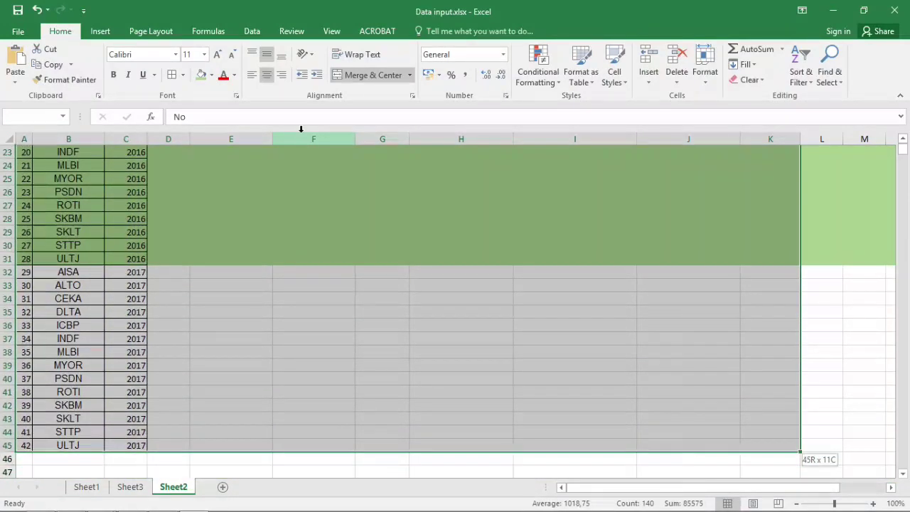
{"action": "left_click", "coordinate": [178, 76]}
Center the header cells A1:K3 both vertically and horizontally.
{"action": "key", "text": "ctrl+Home"}
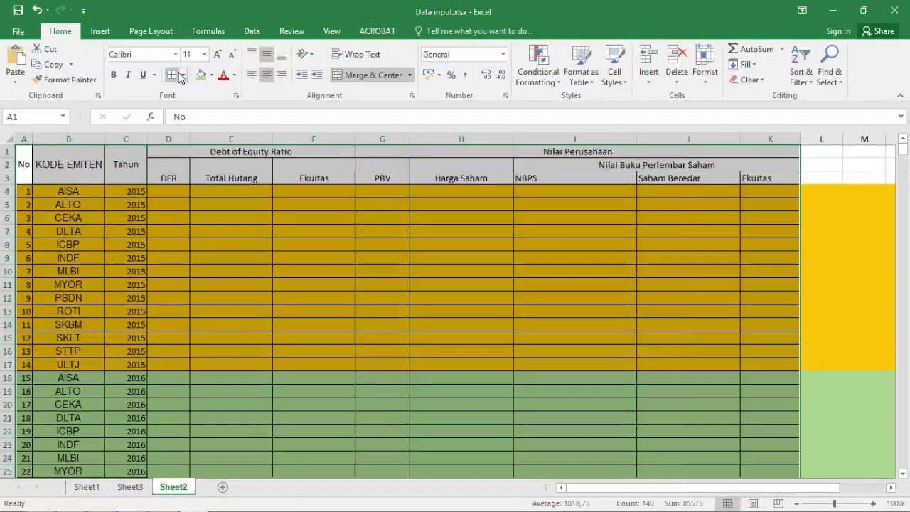
{"action": "key", "text": "Right"}
{"action": "key", "text": "Left"}
{"action": "key", "text": "shift+Right"}
{"action": "key", "text": "shift+Right"}
{"action": "key", "text": "shift+Right"}
{"action": "key", "text": "shift+Right"}
{"action": "key", "text": "shift+Right"}
{"action": "key", "text": "shift+Right"}
{"action": "key", "text": "shift+Right"}
{"action": "key", "text": "shift+Right"}
{"action": "key", "text": "shift+Right"}
{"action": "key", "text": "shift+Right"}
{"action": "key", "text": "shift+Right"}
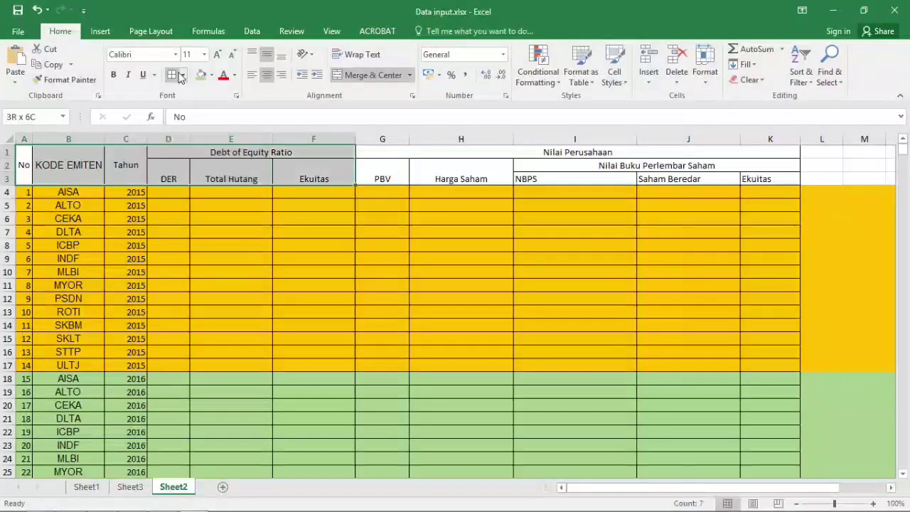
{"action": "key", "text": "shift+Left"}
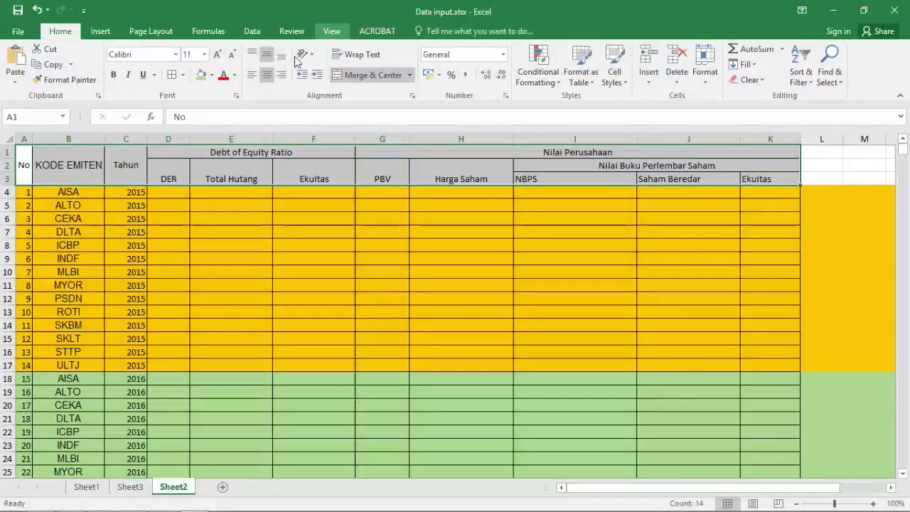
{"action": "left_click", "coordinate": [268, 56]}
{"action": "left_click", "coordinate": [268, 56]}
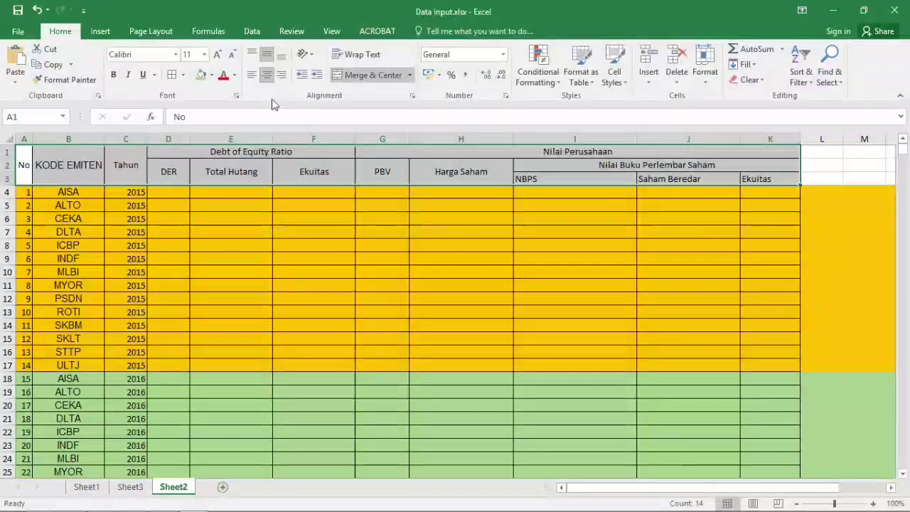
{"action": "left_click", "coordinate": [267, 77]}
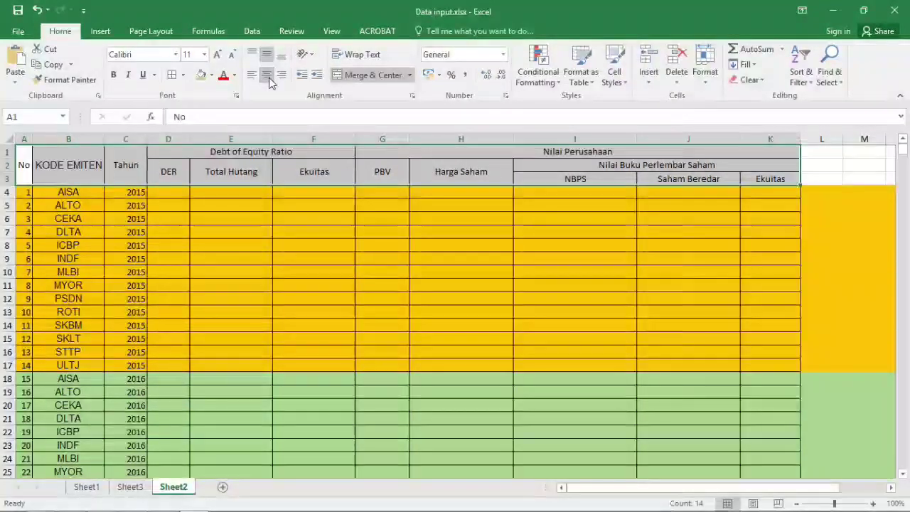
{"action": "key", "text": "Right"}
{"action": "key", "text": "Right"}
{"action": "key", "text": "Down"}
{"action": "key", "text": "Right"}
{"action": "key", "text": "Right"}
{"action": "key", "text": "Right"}
{"action": "key", "text": "Left"}
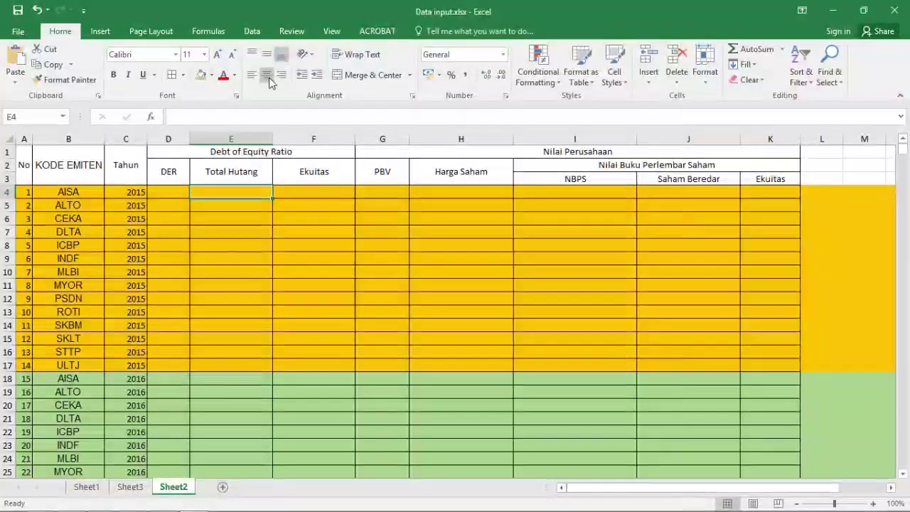
{"action": "left_click", "coordinate": [172, 138]}
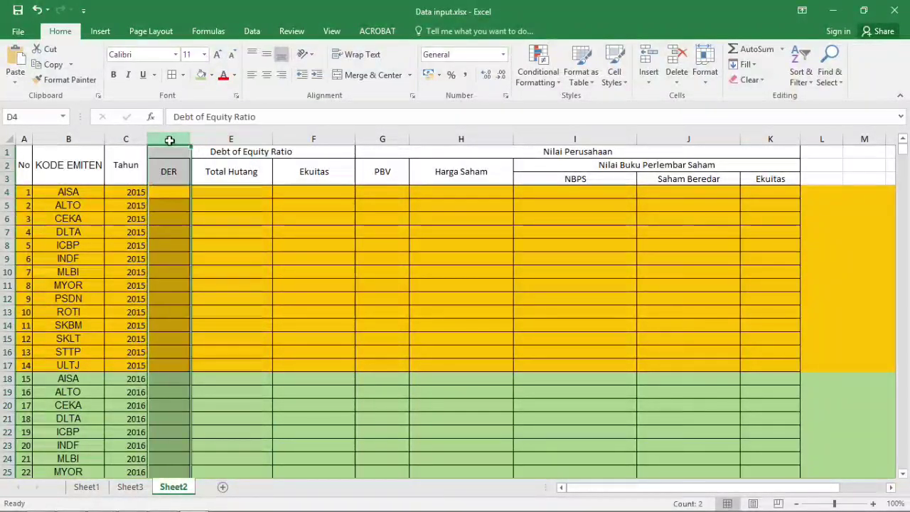
{"action": "left_click", "coordinate": [212, 77]}
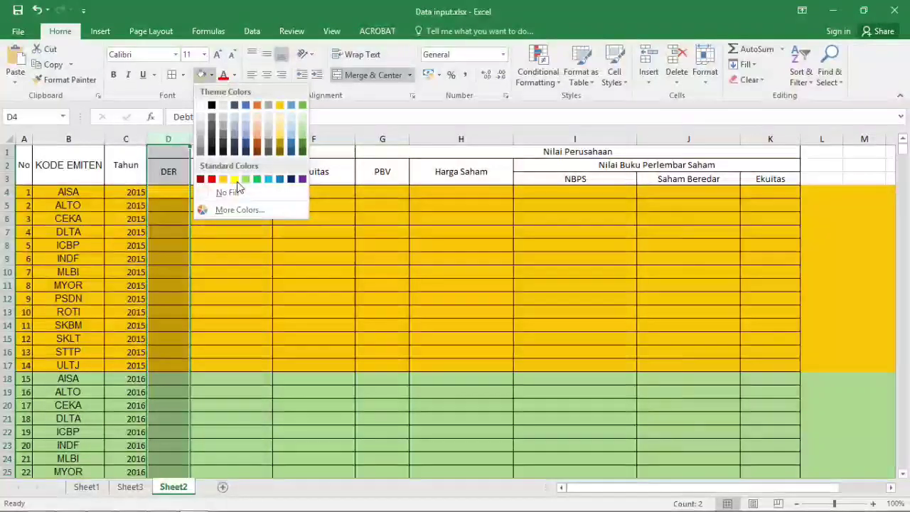
{"action": "left_click", "coordinate": [341, 253]}
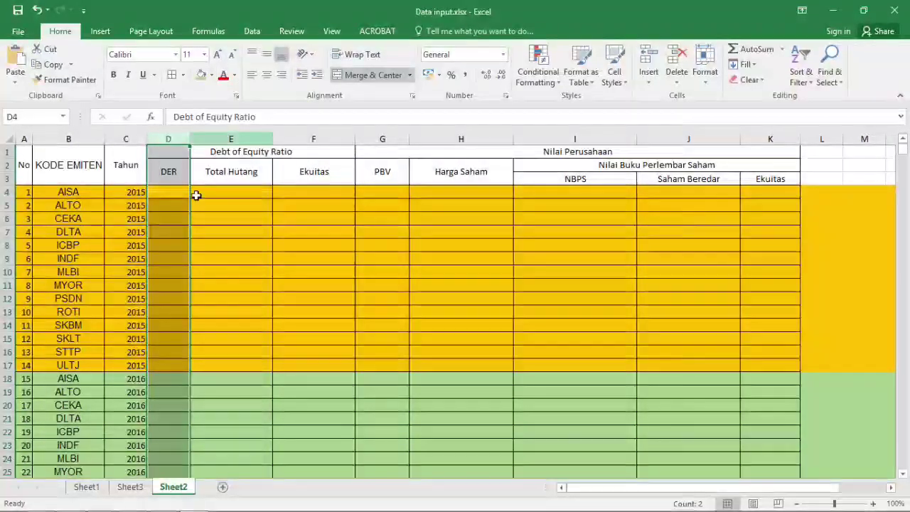
{"action": "left_click", "coordinate": [190, 197]}
{"action": "left_click", "coordinate": [171, 173]}
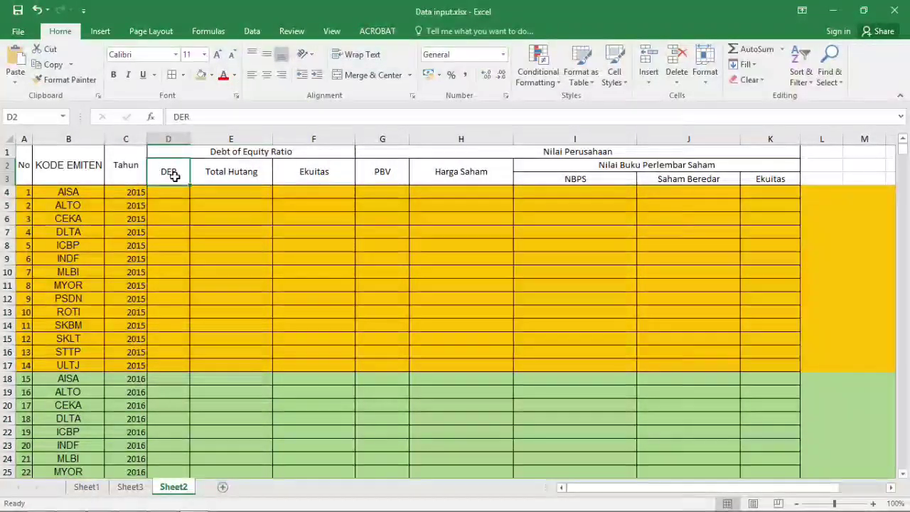
{"action": "key", "text": "ctrl+shift+Down"}
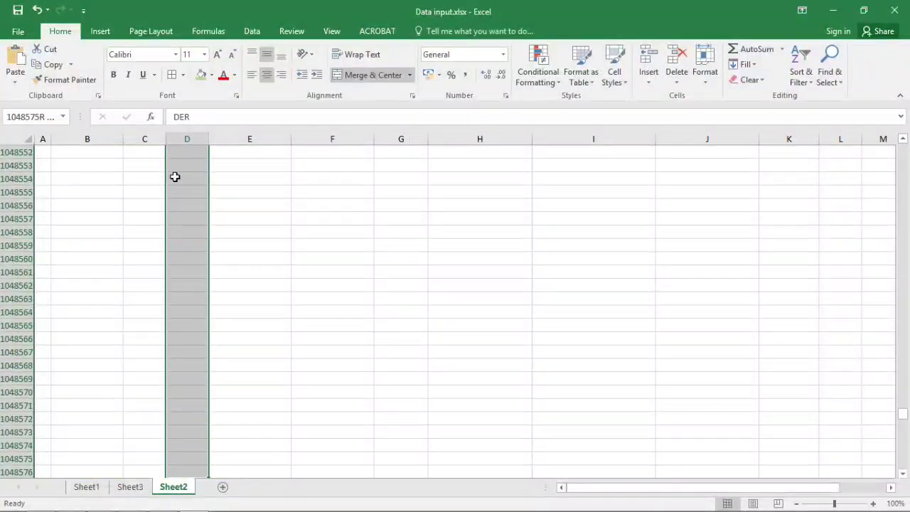
Fill the DER column from its header in D2 down to D45 with standard yellow.
{"action": "key", "text": "Left"}
{"action": "key", "text": "Down"}
{"action": "key", "text": "ctrl+Down"}
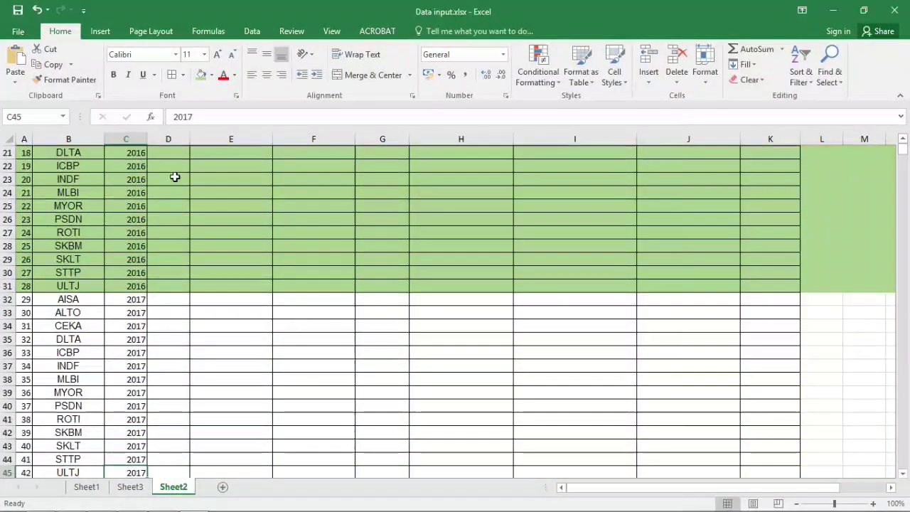
{"action": "key", "text": "Right"}
{"action": "key", "text": "ctrl+shift+Up"}
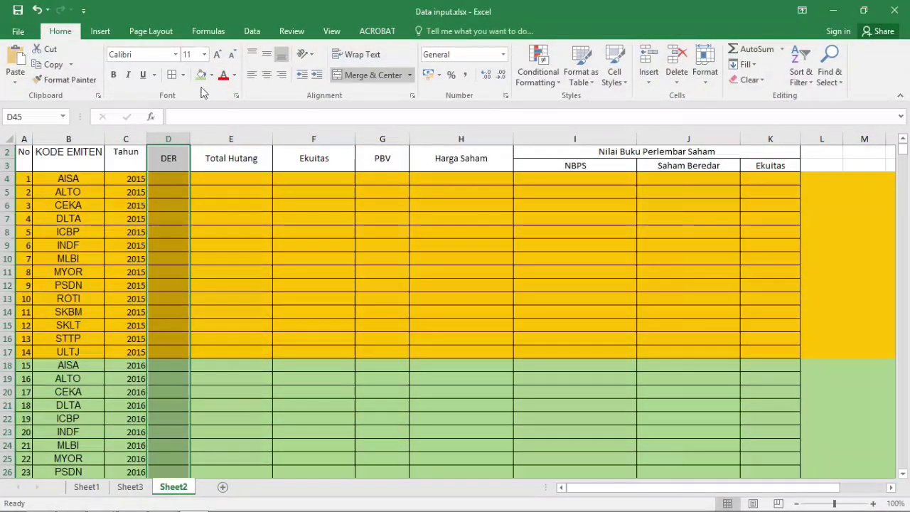
{"action": "left_click", "coordinate": [211, 75]}
{"action": "left_click", "coordinate": [235, 179]}
{"action": "left_click", "coordinate": [235, 179]}
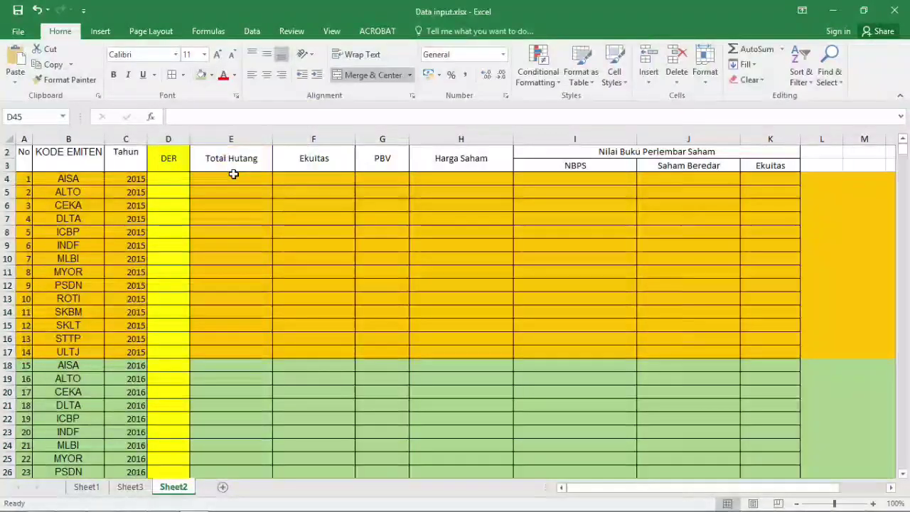
Fill the PBV column from its header in G2 down to G45 with the same yellow.
{"action": "key", "text": "Right"}
{"action": "key", "text": "Left"}
{"action": "key", "text": "Left"}
{"action": "key", "text": "Right"}
{"action": "key", "text": "Right"}
{"action": "key", "text": "Right"}
{"action": "key", "text": "Right"}
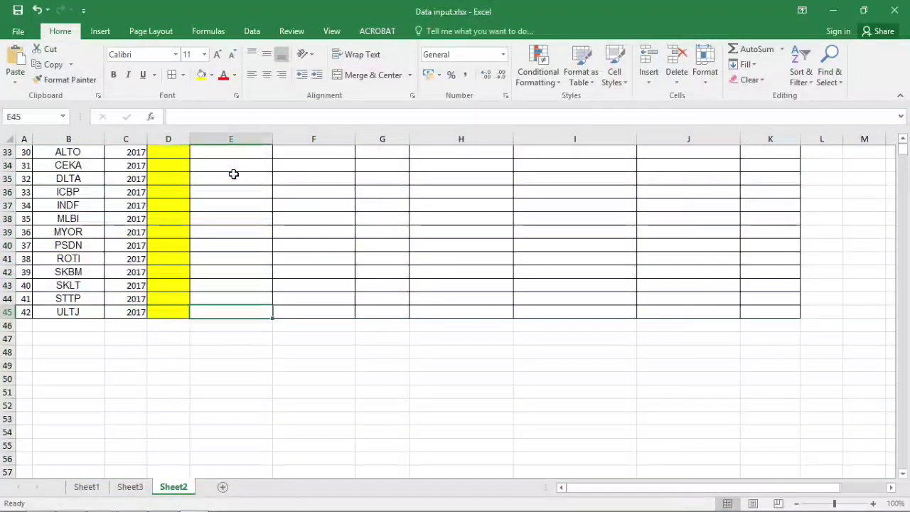
{"action": "key", "text": "ctrl+Up"}
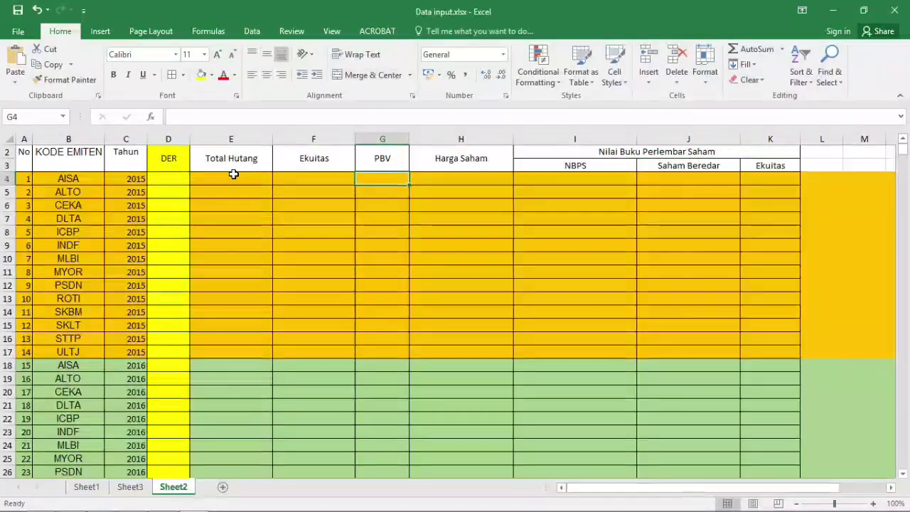
{"action": "key", "text": "Left"}
{"action": "key", "text": "Left"}
{"action": "key", "text": "Left"}
{"action": "key", "text": "Left"}
{"action": "key", "text": "ctrl+Down"}
{"action": "key", "text": "Right"}
{"action": "key", "text": "Right"}
{"action": "key", "text": "Right"}
{"action": "key", "text": "Right"}
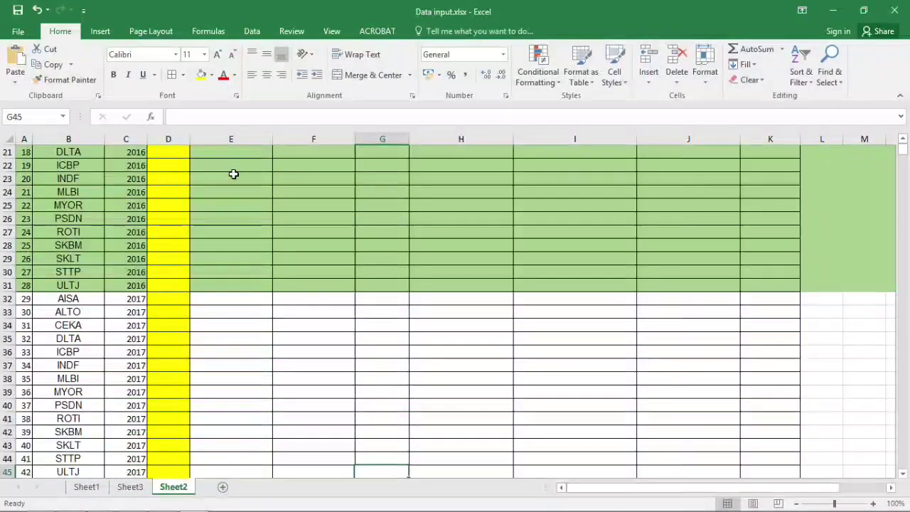
{"action": "key", "text": "ctrl+shift+Up"}
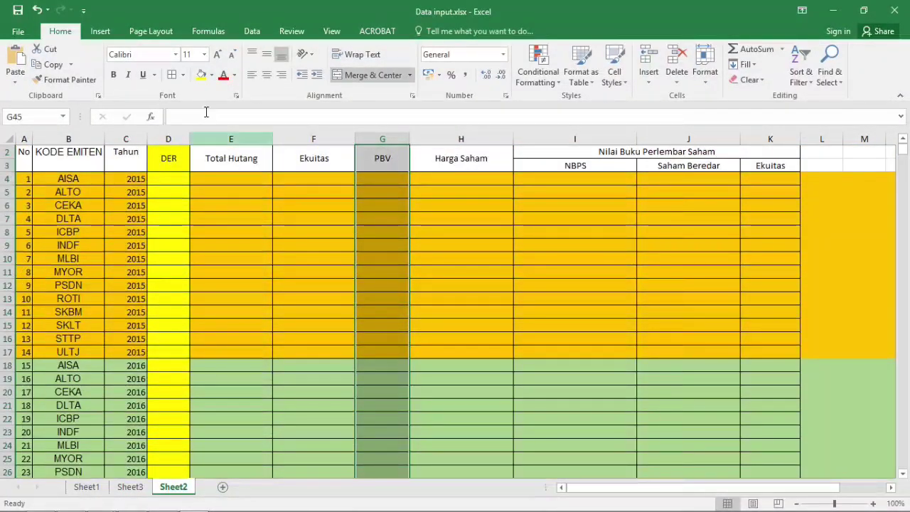
{"action": "left_click", "coordinate": [201, 74]}
{"action": "key", "text": "Up"}
{"action": "key", "text": "Up"}
{"action": "key", "text": "ctrl+Up"}
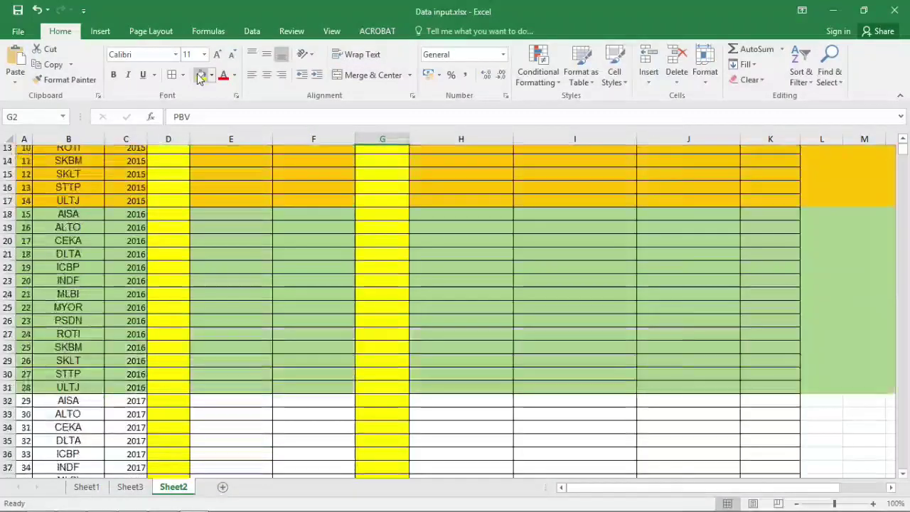
{"action": "key", "text": "Up"}
{"action": "key", "text": "Left"}
{"action": "key", "text": "Right"}
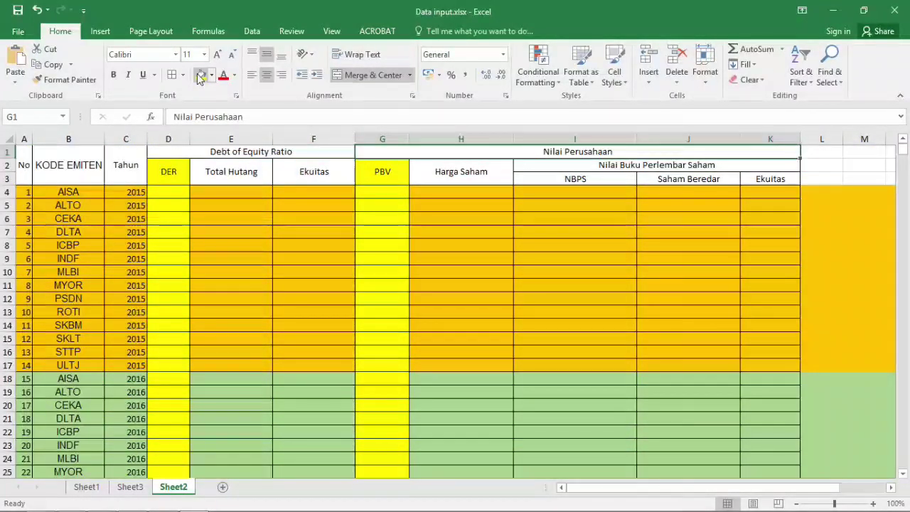
{"action": "key", "text": "Left"}
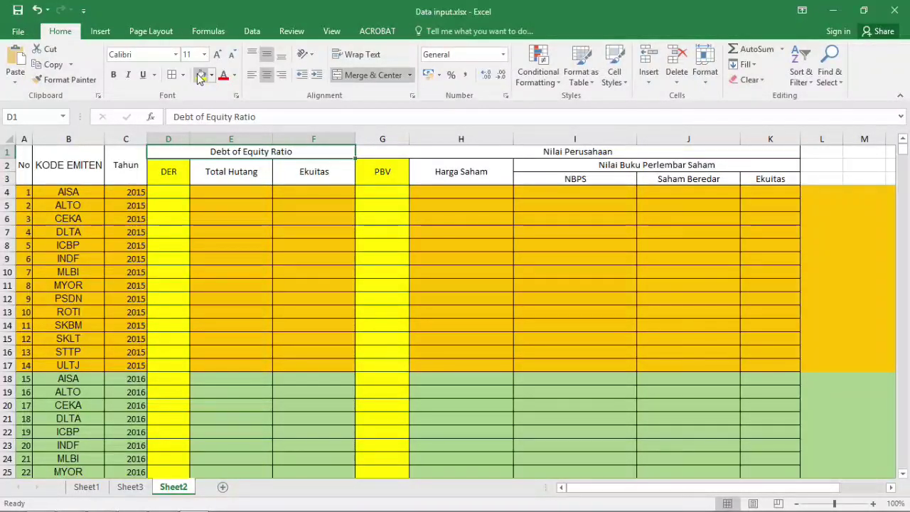
{"action": "key", "text": "Down"}
{"action": "key", "text": "Right"}
{"action": "key", "text": "Right"}
{"action": "key", "text": "Down"}
{"action": "key", "text": "Left"}
{"action": "key", "text": "Left"}
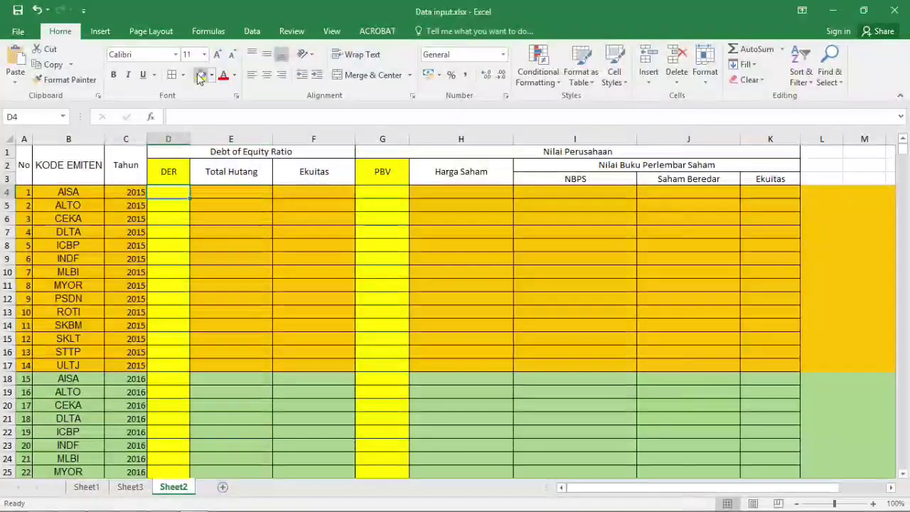
Switch to the aisa.pdf company report in Adobe Acrobat Pro.
{"action": "key", "text": "alt+Tab"}
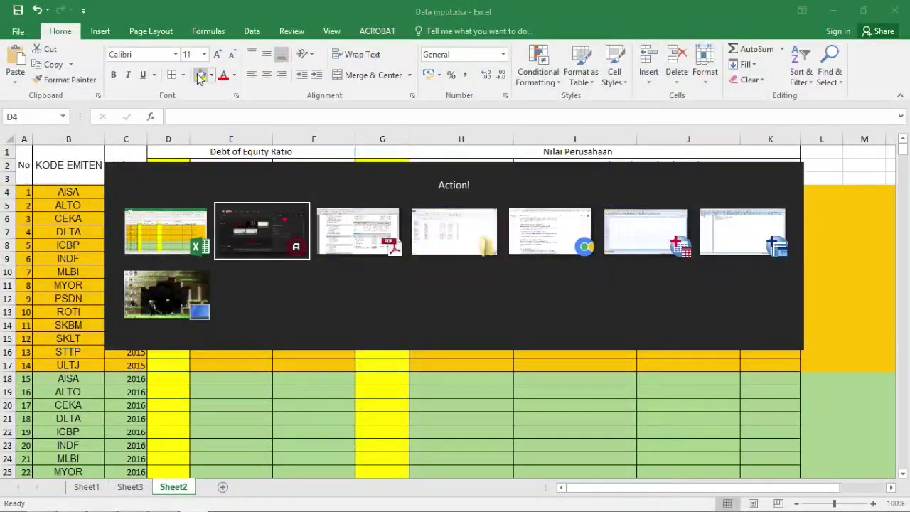
{"action": "key", "text": "alt+Tab"}
{"action": "key", "text": "alt+Tab"}
{"action": "key", "text": "alt+Tab"}
{"action": "key", "text": "alt+shift+Tab"}
{"action": "key", "text": "alt+shift+Tab"}
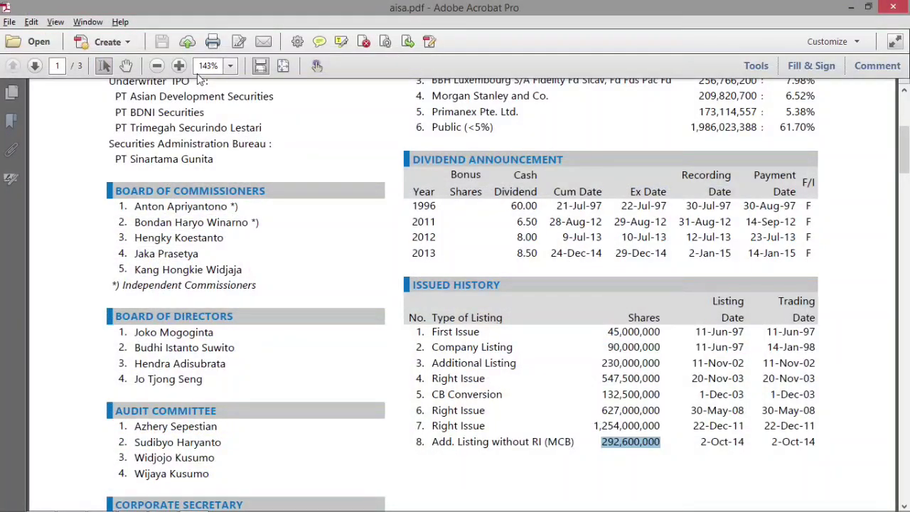
Look through the three pages of the AISA company report, examining its shares traded, balance sheet and ratios tables.
{"action": "scroll", "coordinate": [200, 80], "scroll_direction": "up", "scroll_amount": 5}
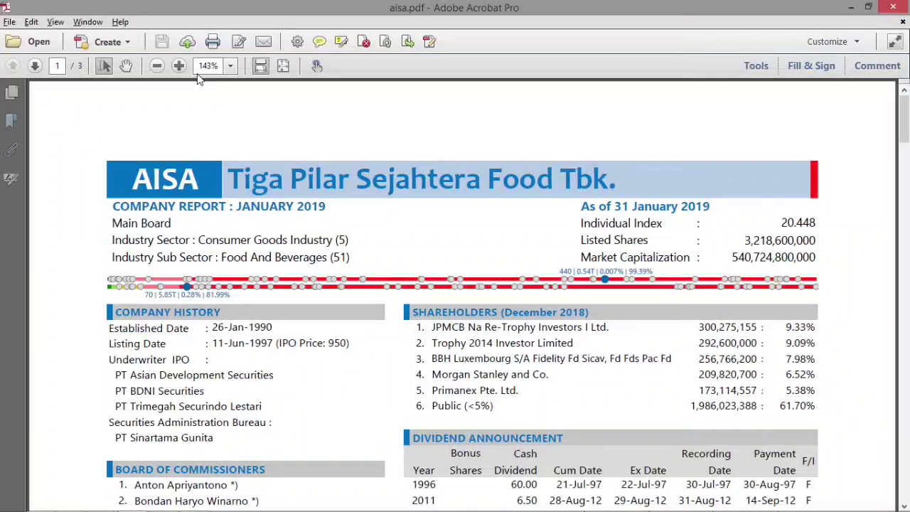
{"action": "scroll", "coordinate": [199, 79], "scroll_direction": "down", "scroll_amount": 15}
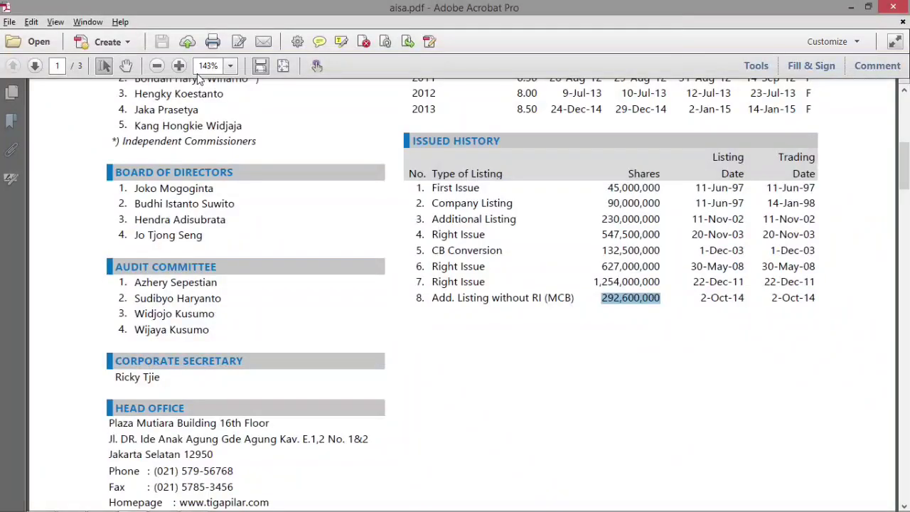
{"action": "scroll", "coordinate": [199, 80], "scroll_direction": "down", "scroll_amount": 5}
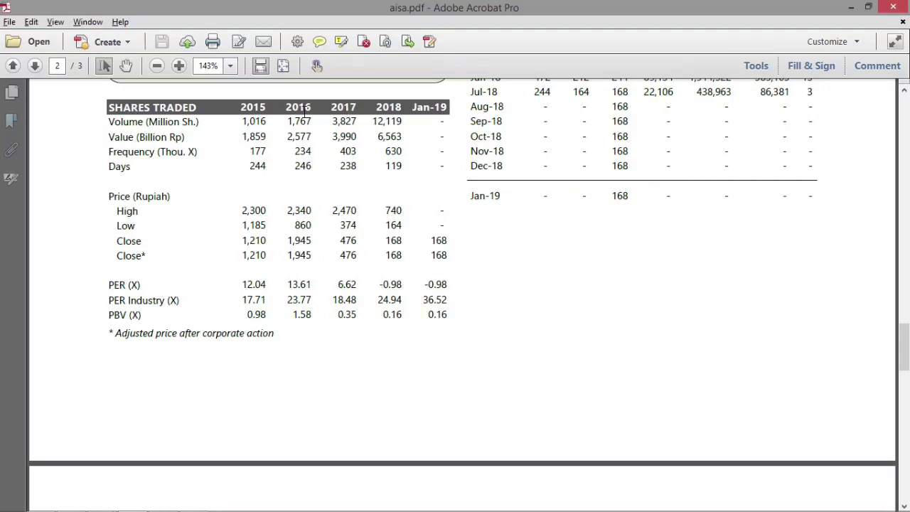
{"action": "scroll", "coordinate": [304, 114], "scroll_direction": "down", "scroll_amount": 10}
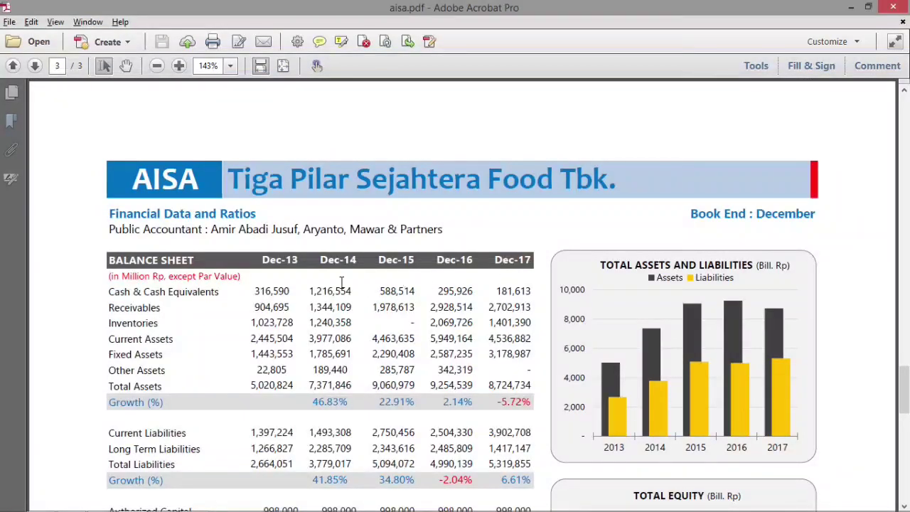
{"action": "scroll", "coordinate": [502, 284], "scroll_direction": "up", "scroll_amount": 8}
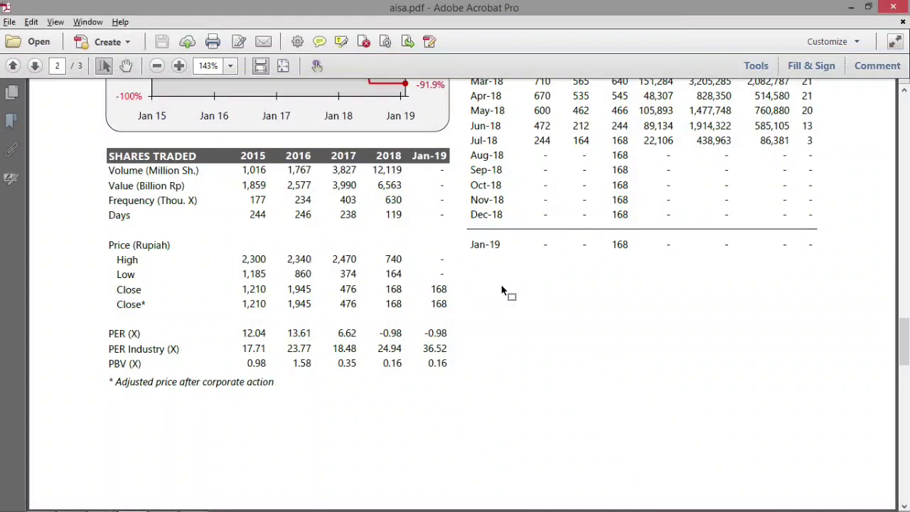
{"action": "scroll", "coordinate": [501, 287], "scroll_direction": "up", "scroll_amount": 15}
{"action": "scroll", "coordinate": [501, 286], "scroll_direction": "down", "scroll_amount": 10}
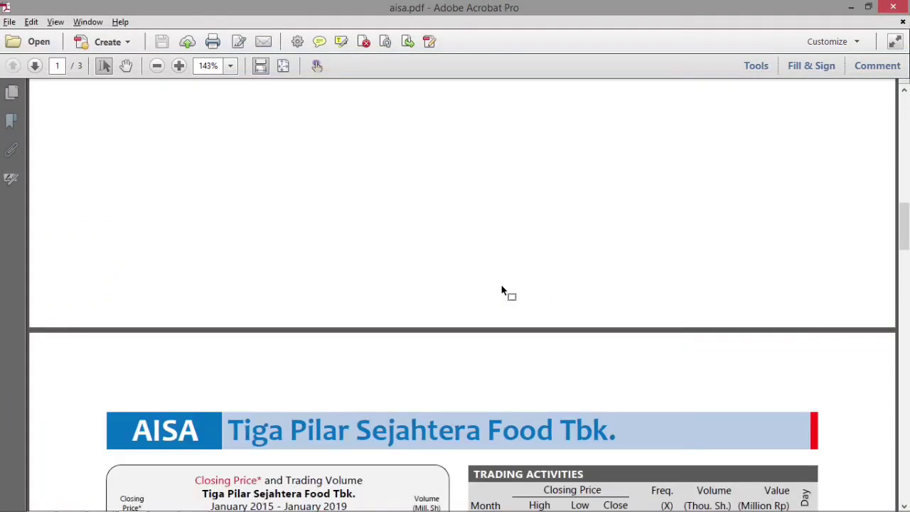
{"action": "scroll", "coordinate": [501, 288], "scroll_direction": "down", "scroll_amount": 18}
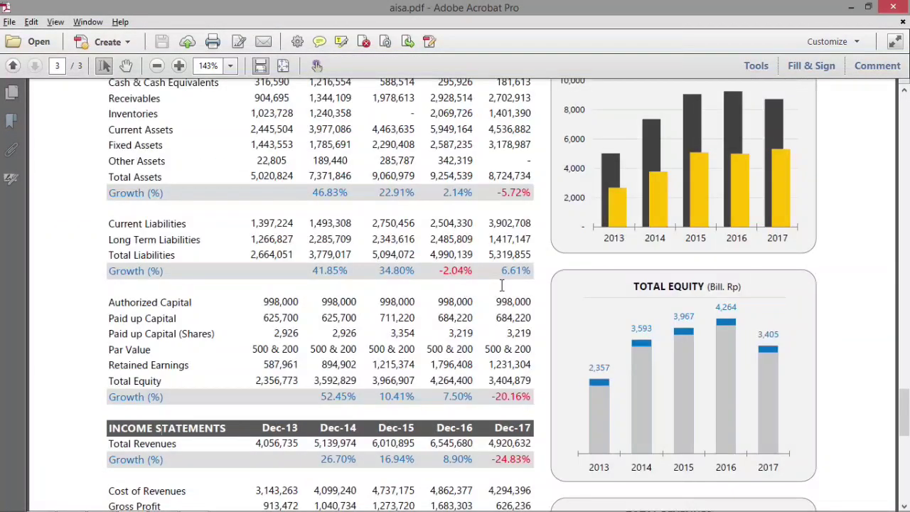
{"action": "mouse_move", "coordinate": [906, 413]}
{"action": "left_mouse_down"}
{"action": "mouse_move", "coordinate": [905, 384]}
{"action": "mouse_move", "coordinate": [906, 398]}
{"action": "left_mouse_up"}
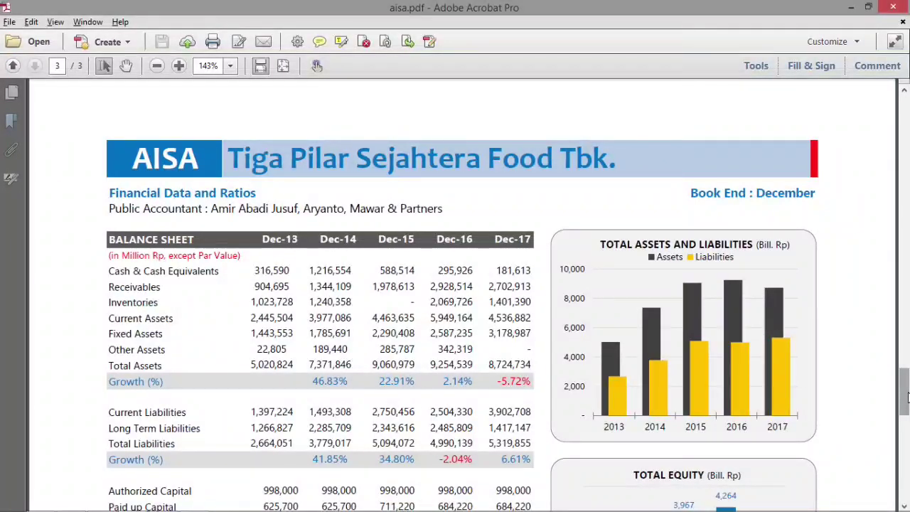
{"action": "scroll", "coordinate": [907, 396], "scroll_direction": "up", "scroll_amount": 10}
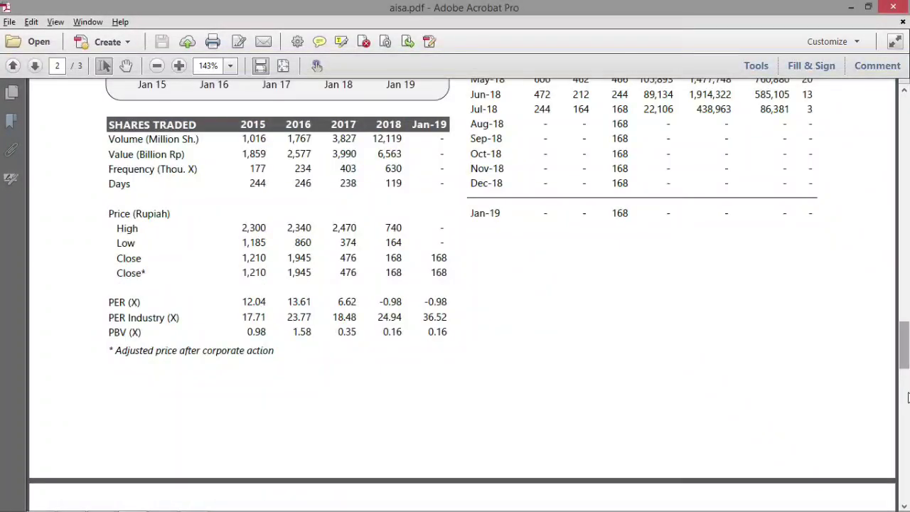
{"action": "scroll", "coordinate": [907, 396], "scroll_direction": "down", "scroll_amount": 15}
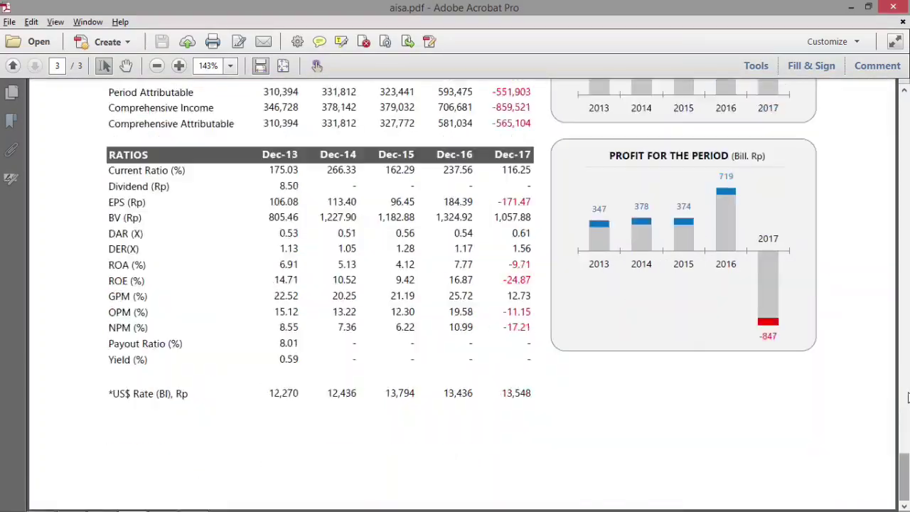
Check the Total Hutang column in Data input.xlsx and select the matching Dec-15 Total Liabilities figure, 5,094,072, in the aisa.pdf balance sheet.
{"action": "key", "text": "alt+Tab"}
{"action": "key", "text": "Up"}
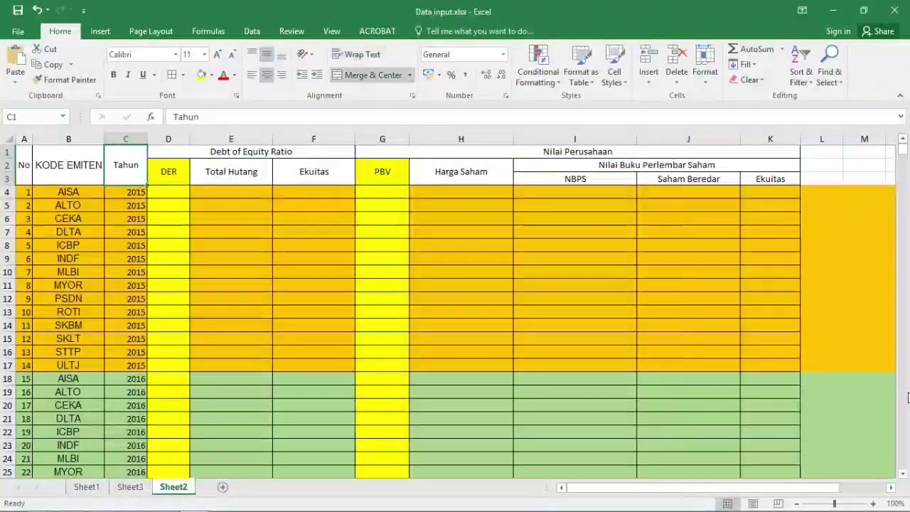
{"action": "key", "text": "Right"}
{"action": "key", "text": "Right"}
{"action": "key", "text": "alt+Tab"}
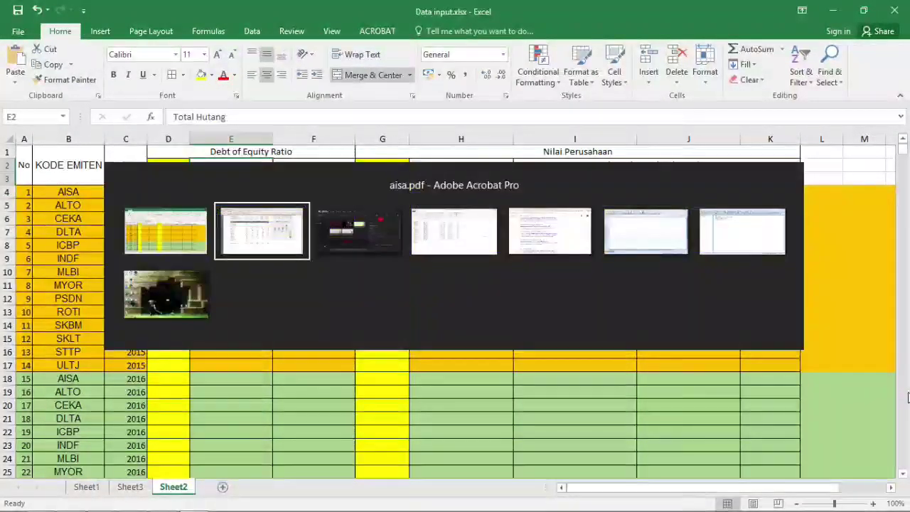
{"action": "scroll", "coordinate": [907, 396], "scroll_direction": "up", "scroll_amount": 10}
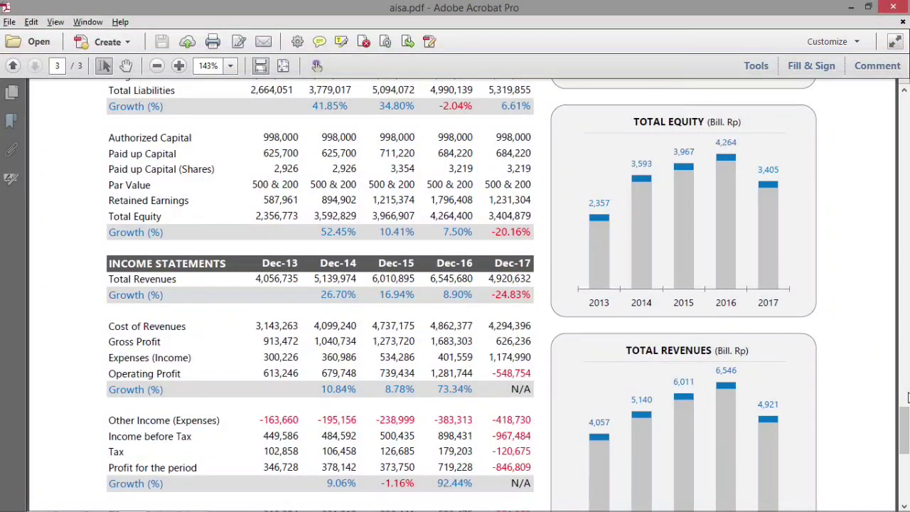
{"action": "scroll", "coordinate": [907, 397], "scroll_direction": "up", "scroll_amount": 3}
{"action": "scroll", "coordinate": [907, 397], "scroll_direction": "up", "scroll_amount": 4}
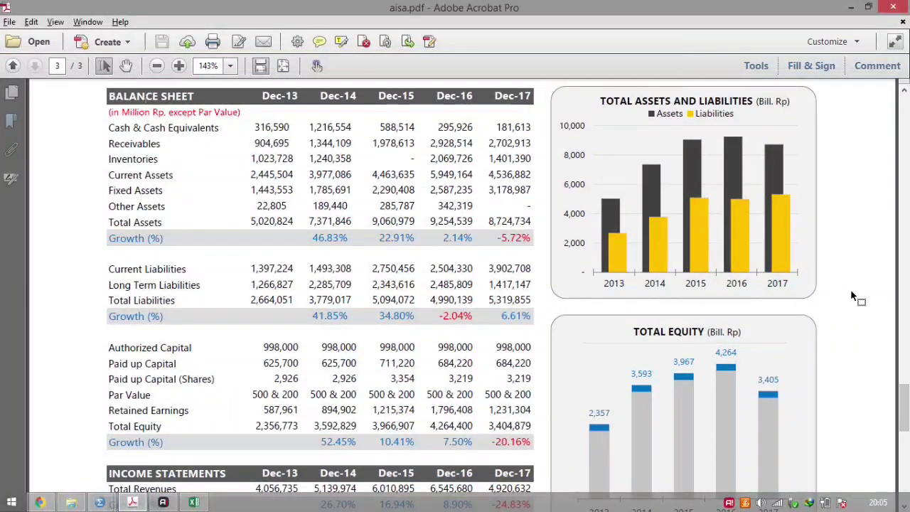
{"action": "key", "text": "super+c"}
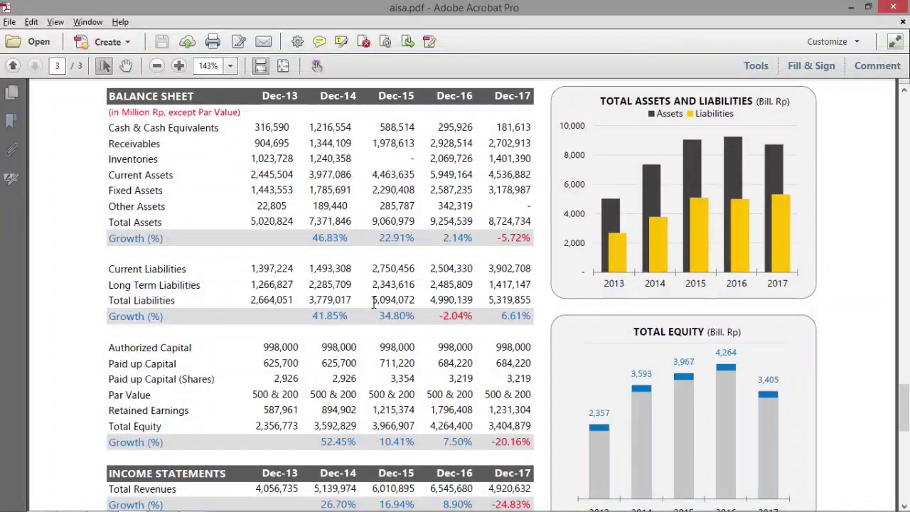
{"action": "left_click_drag", "start_coordinate": [373, 299], "coordinate": [416, 304]}
Paste the Total Liabilities figure 5,094,072 into cell E4 of Data input.xlsx as AISA's 2015 Total Hutang.
{"action": "key", "text": "alt+Tab"}
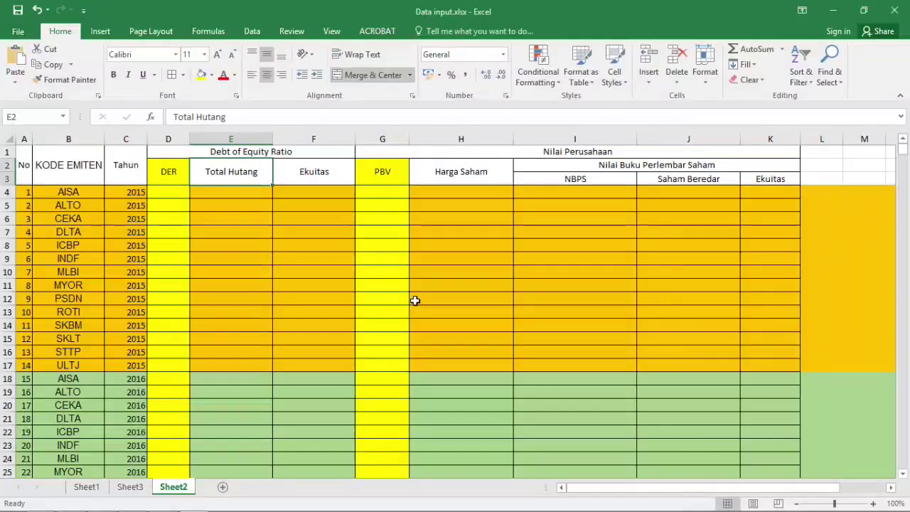
{"action": "key", "text": "Right"}
{"action": "key", "text": "Left"}
{"action": "key", "text": "Down"}
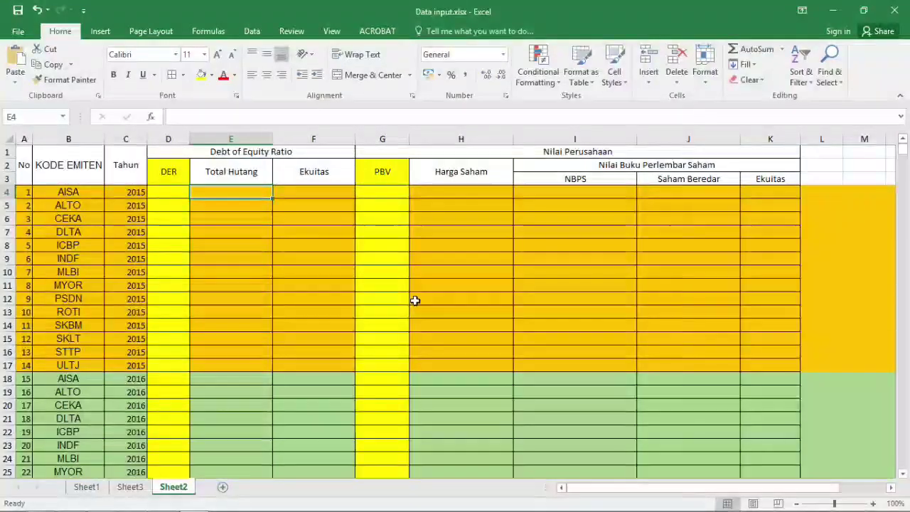
{"action": "key", "text": "ctrl+v"}
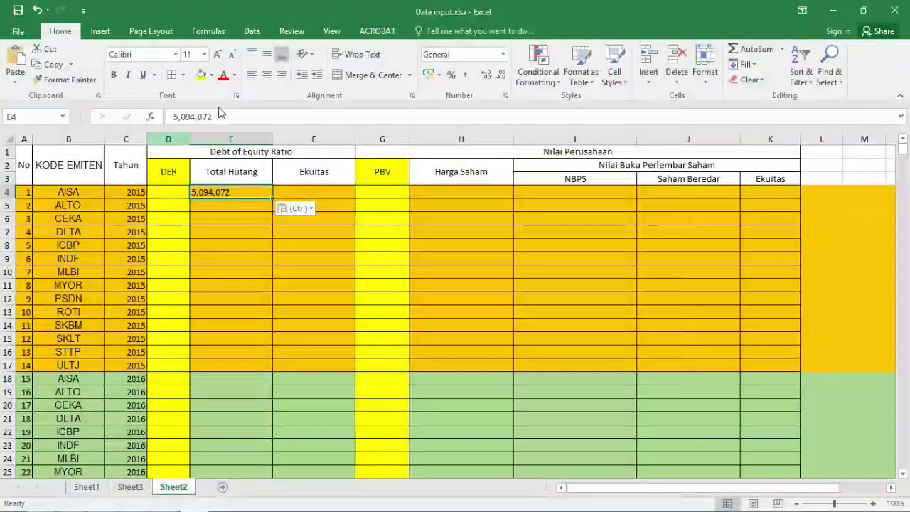
Remove the commas from E4 to make it the number 5094072, and apply the comma style without decimals.
{"action": "left_click", "coordinate": [201, 116]}
{"action": "key", "text": "BackSpace"}
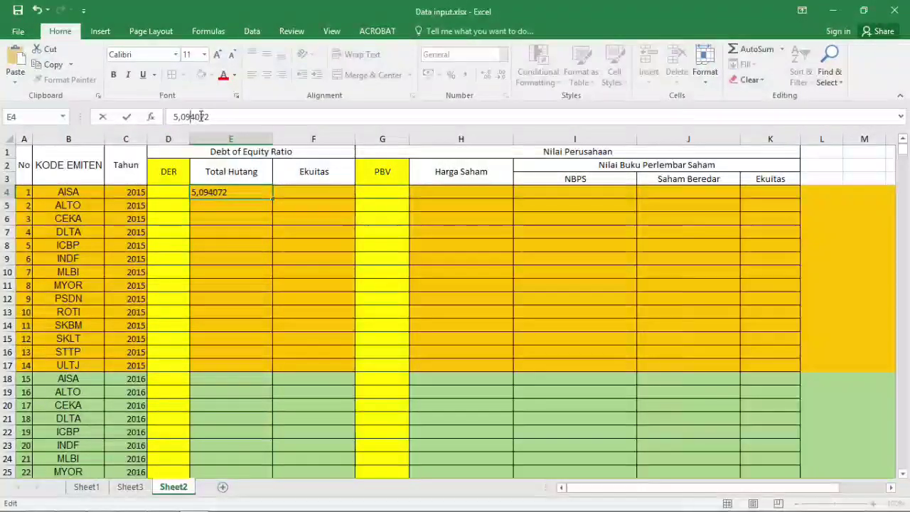
{"action": "key", "text": "Left"}
{"action": "key", "text": "Left"}
{"action": "key", "text": "Left"}
{"action": "key", "text": "BackSpace"}
{"action": "key", "text": "Return"}
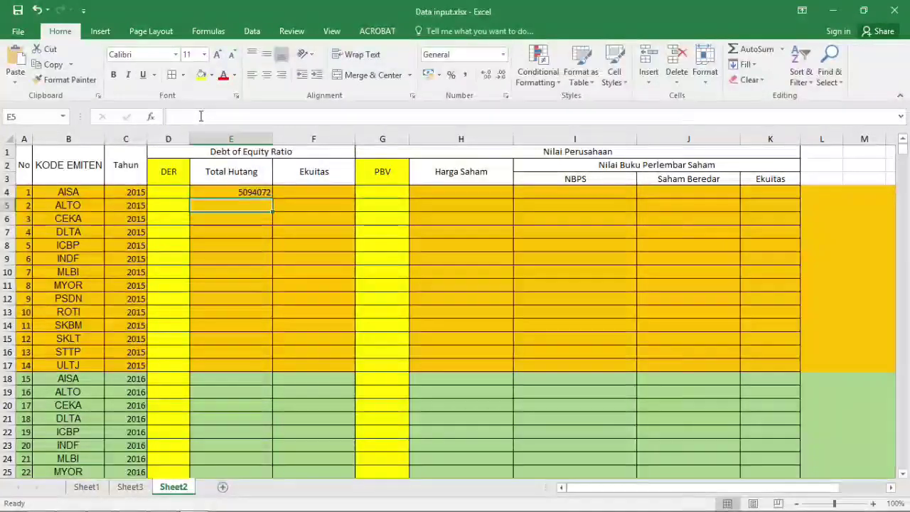
{"action": "key", "text": "Up"}
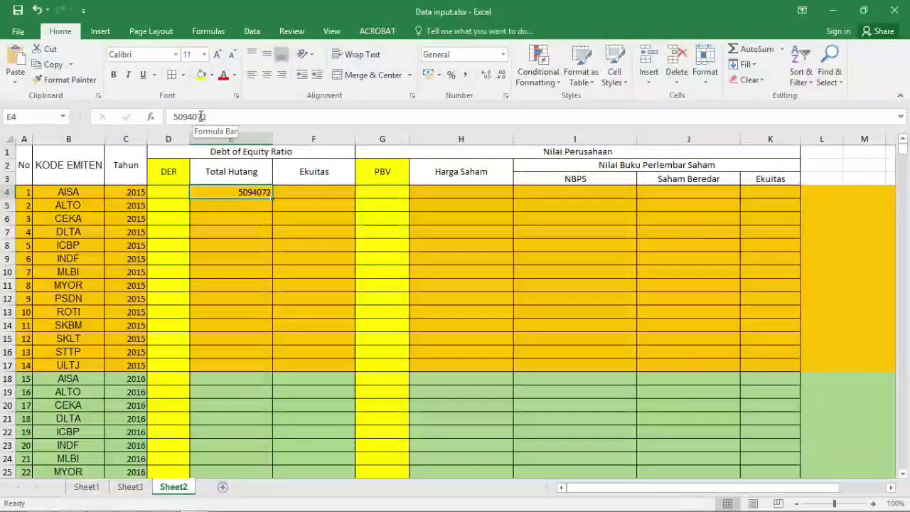
{"action": "left_click", "coordinate": [468, 74]}
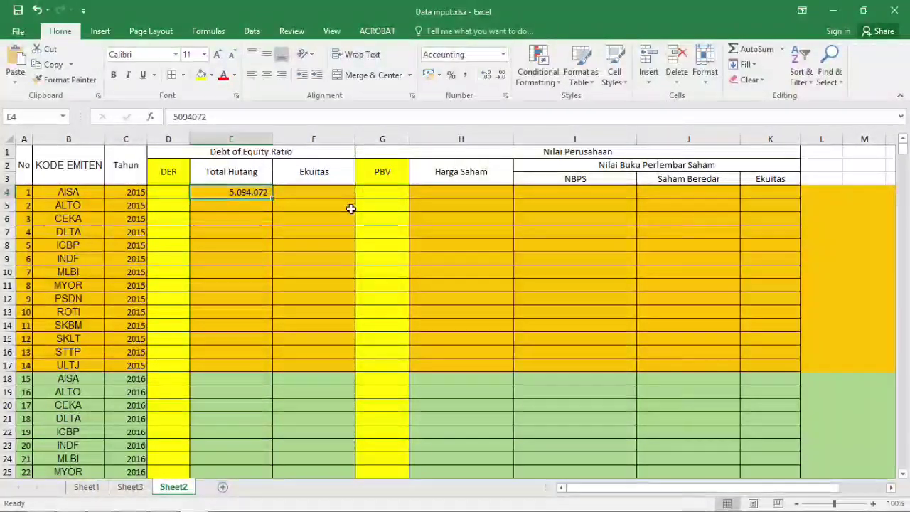
Copy the Dec-15 Total Equity figure 3,966,907 from aisa.pdf into cell F4 of Data input.xlsx as AISA's 2015 Ekuitas.
{"action": "key", "text": "alt+Tab"}
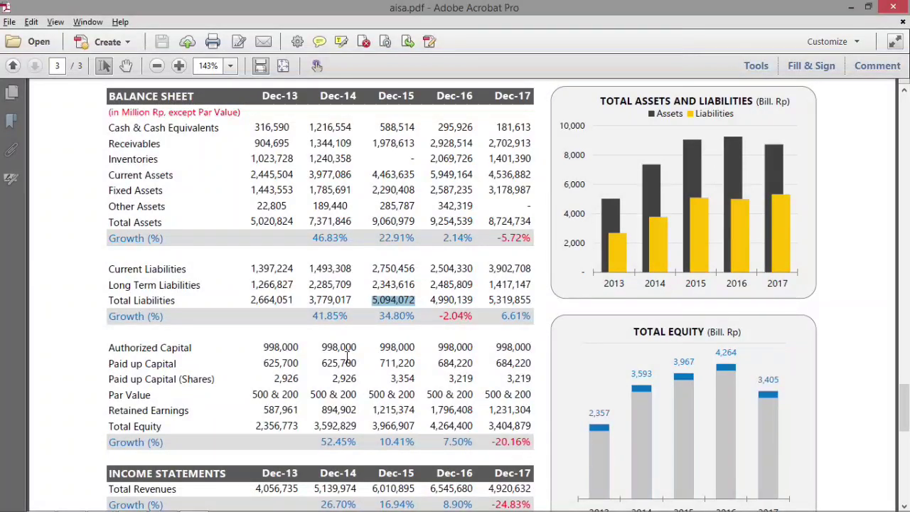
{"action": "left_click_drag", "start_coordinate": [371, 425], "coordinate": [403, 426]}
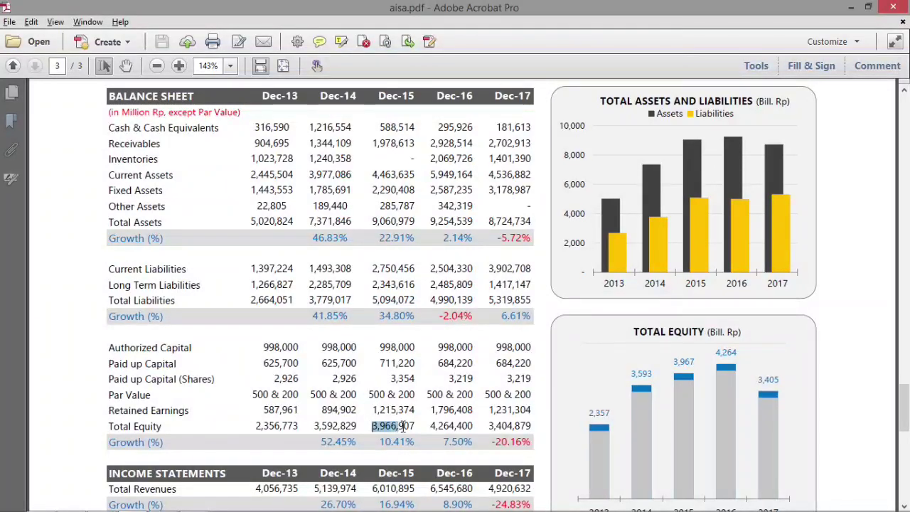
{"action": "key", "text": "ctrl+c"}
{"action": "key", "text": "alt+Tab"}
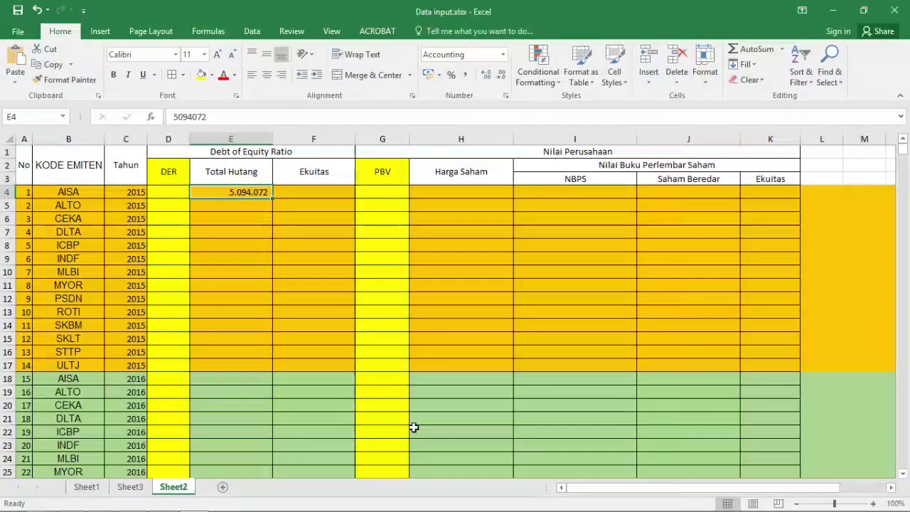
{"action": "key", "text": "Right"}
{"action": "key", "text": "ctrl+v"}
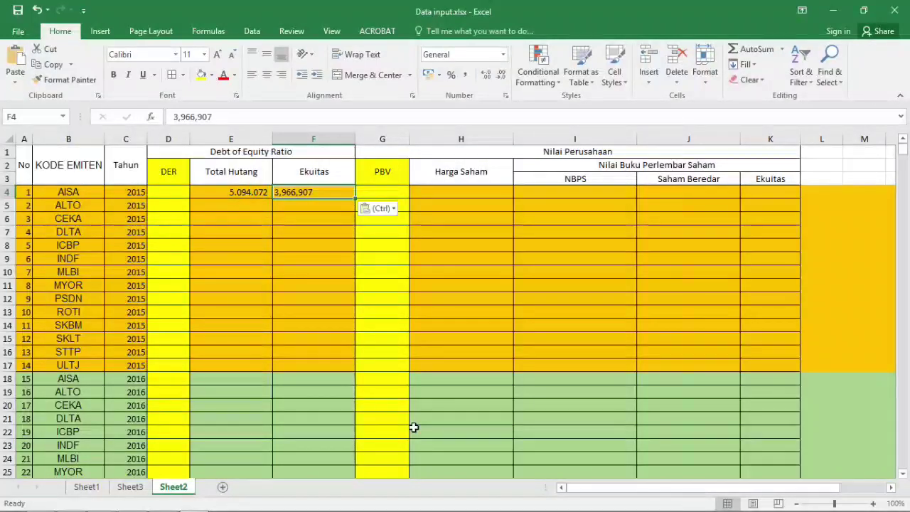
Remove the commas from the Ekuitas value in F4 to make it the number 3966907.
{"action": "left_click", "coordinate": [199, 118]}
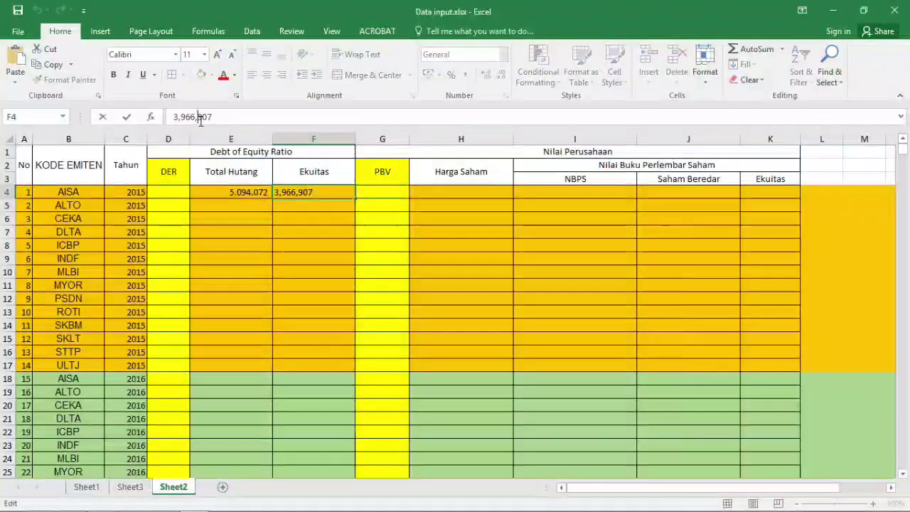
{"action": "key", "text": "BackSpace"}
{"action": "key", "text": "Left"}
{"action": "key", "text": "Left"}
{"action": "key", "text": "Left"}
{"action": "key", "text": "BackSpace"}
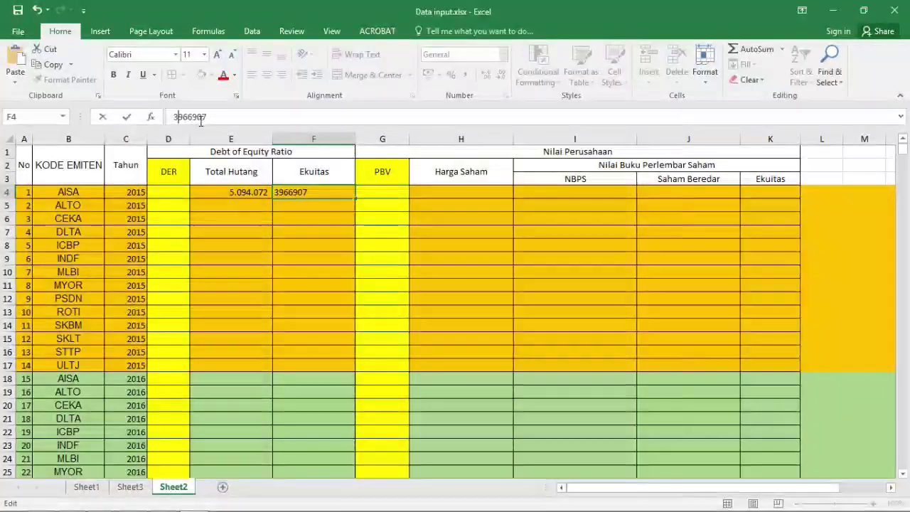
{"action": "key", "text": "Return"}
Format AISA's 2015 Total Hutang and Ekuitas cells E4:F4 as Rp Indonesian accounting values with no decimal places.
{"action": "key", "text": "Up"}
{"action": "key", "text": "Left"}
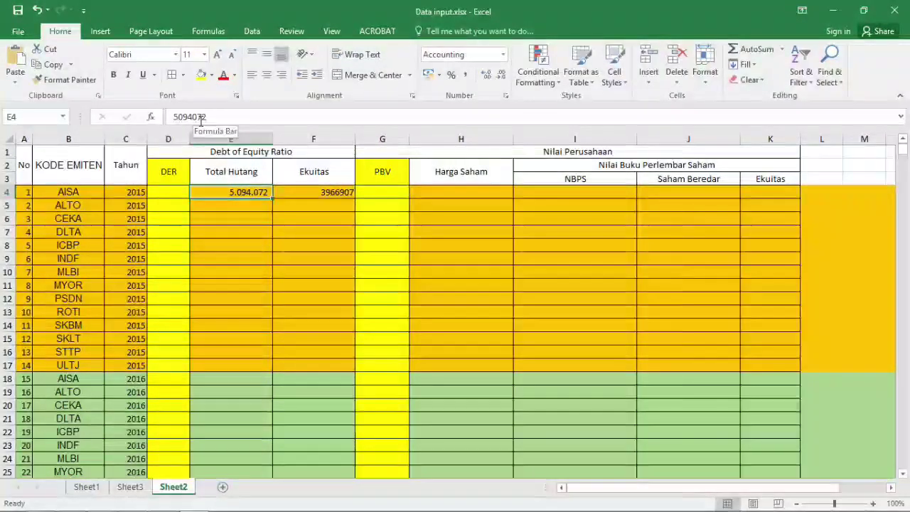
{"action": "key", "text": "Right"}
{"action": "key", "text": "Left"}
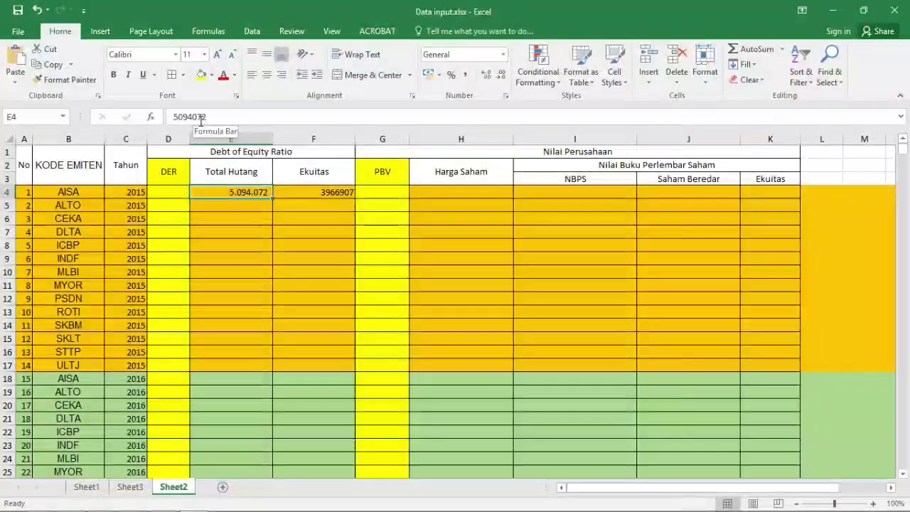
{"action": "key", "text": "shift+Right"}
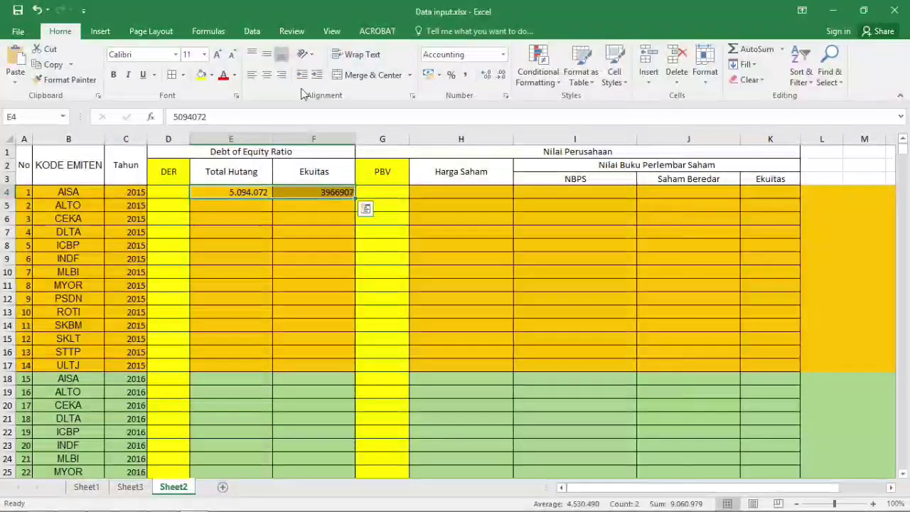
{"action": "left_click", "coordinate": [440, 75]}
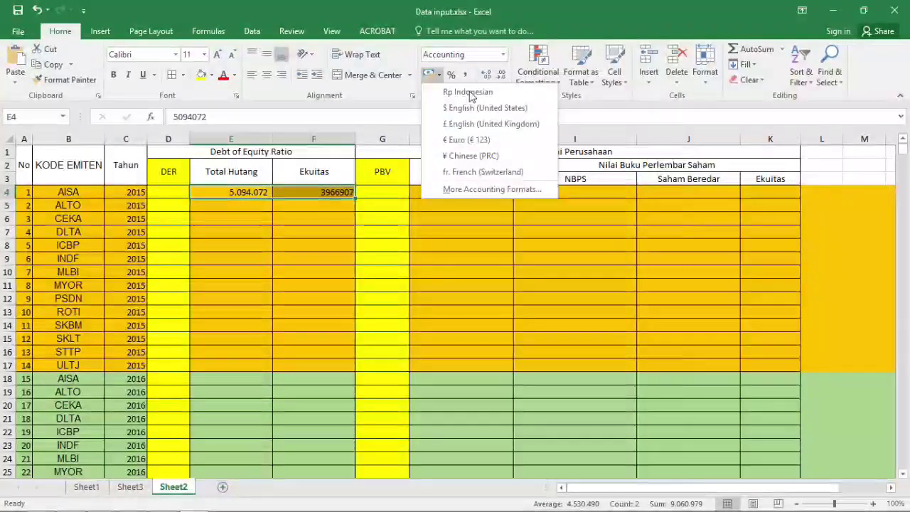
{"action": "left_click", "coordinate": [469, 96]}
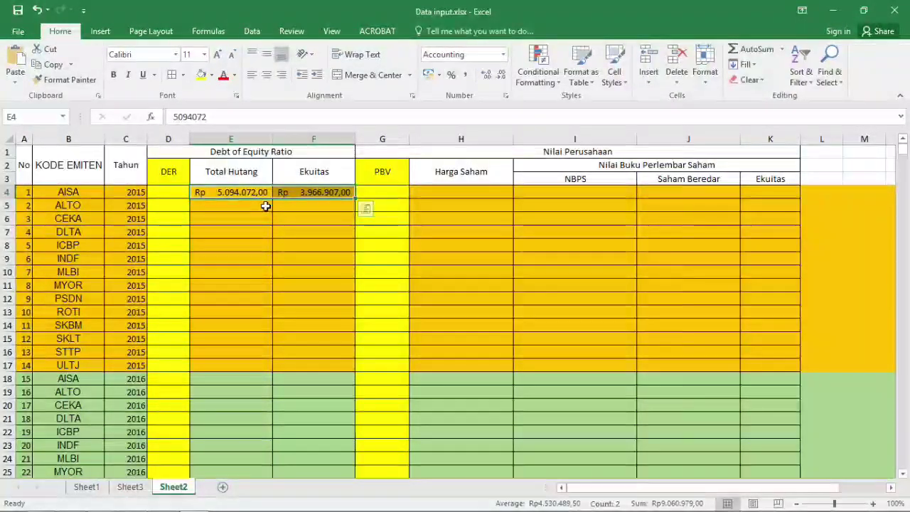
{"action": "left_click", "coordinate": [508, 73]}
{"action": "left_click", "coordinate": [507, 73]}
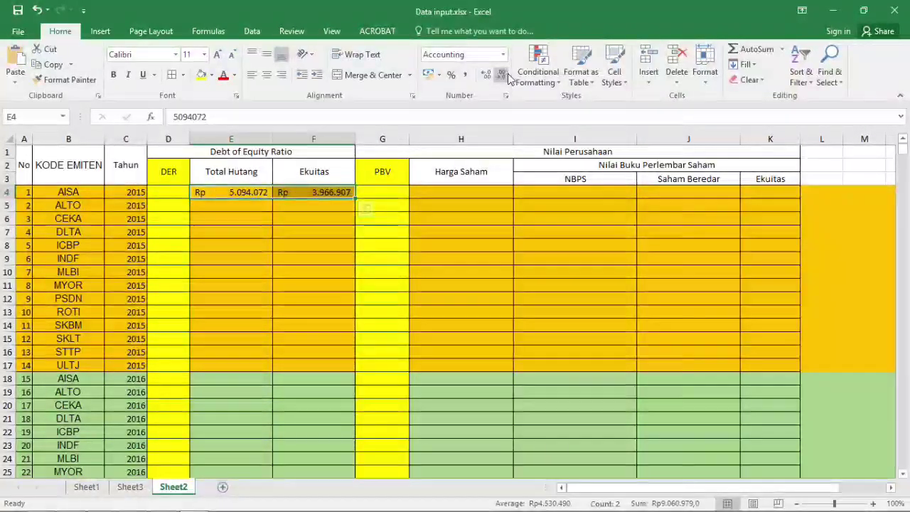
{"action": "key", "text": "Left"}
{"action": "key", "text": "Right"}
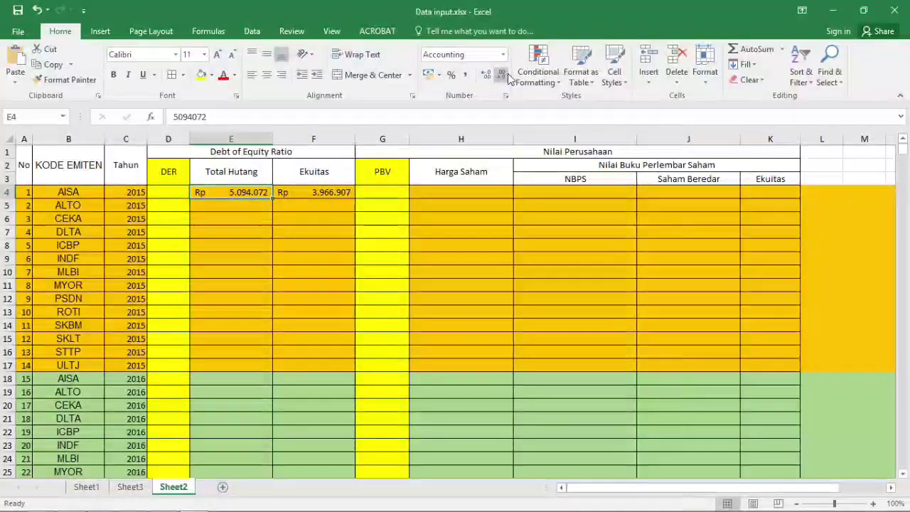
Calculate AISA's 2015 DER in cell D4 with the formula =E4/F4.
{"action": "key", "text": "Left"}
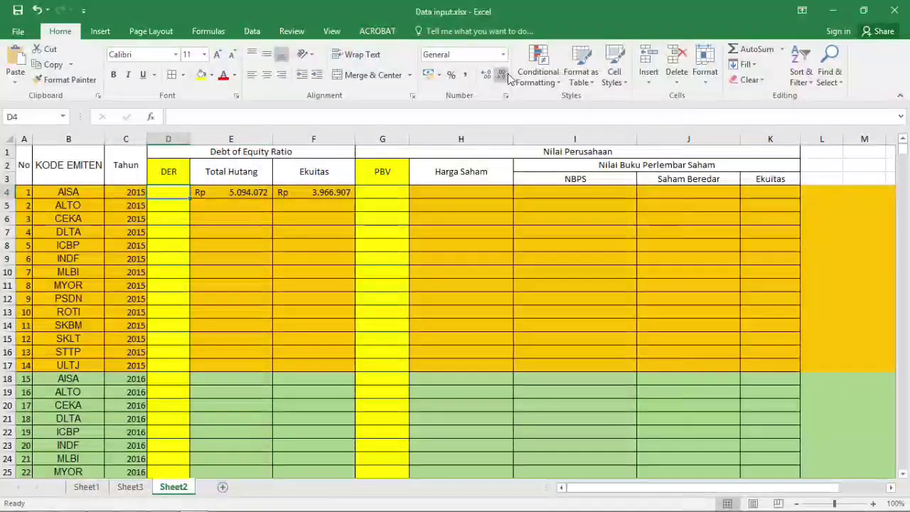
{"action": "type", "text": "="}
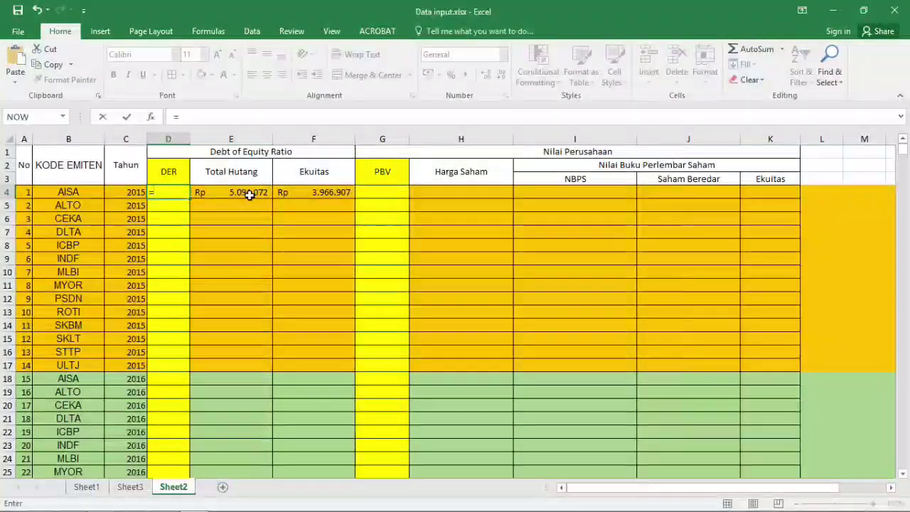
{"action": "left_click", "coordinate": [250, 196]}
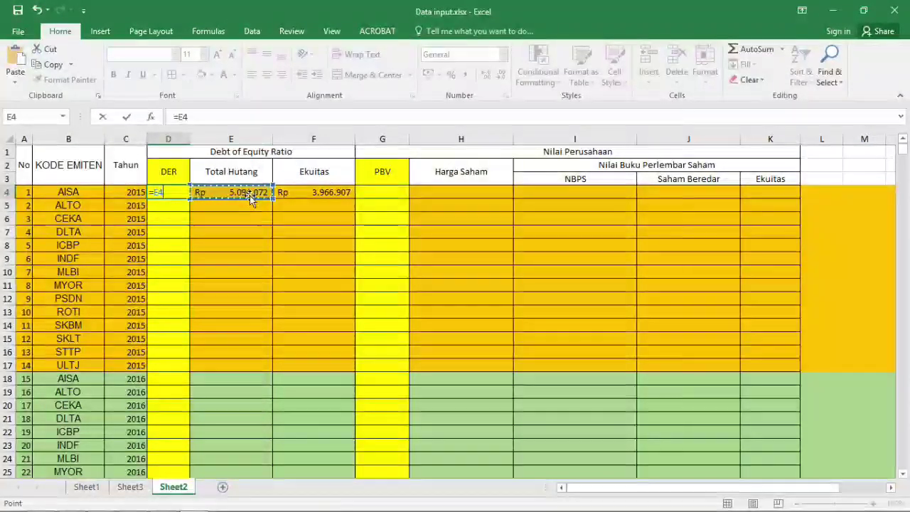
{"action": "type", "text": "/"}
{"action": "left_click", "coordinate": [321, 194]}
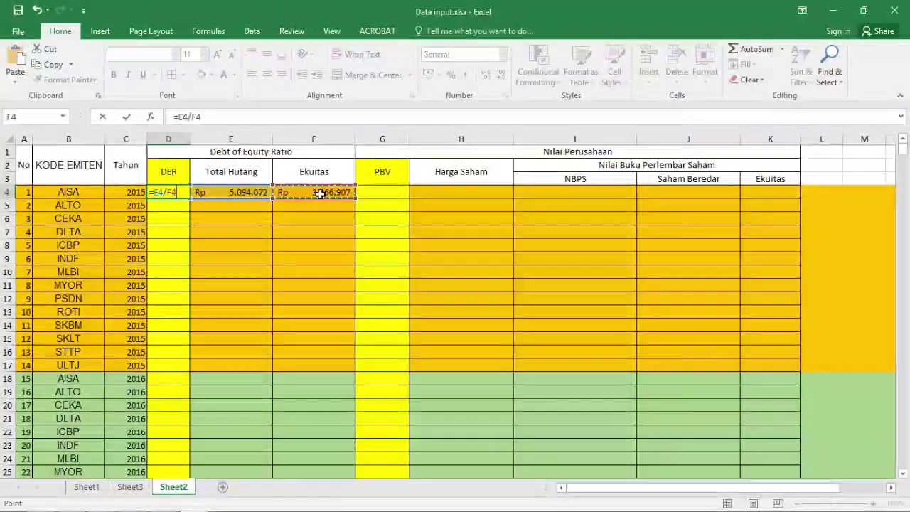
{"action": "key", "text": "ctrl+Return"}
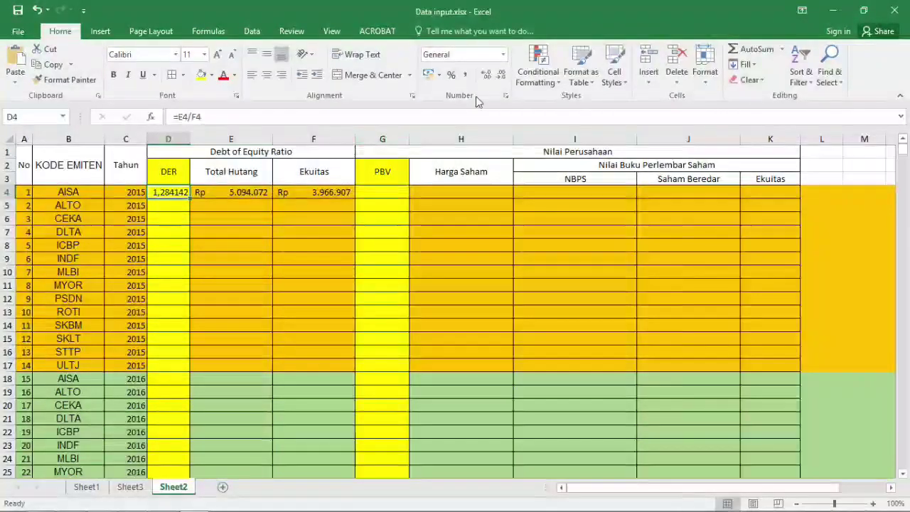
Reduce the DER value in D4 to two decimal places.
{"action": "left_click", "coordinate": [500, 75]}
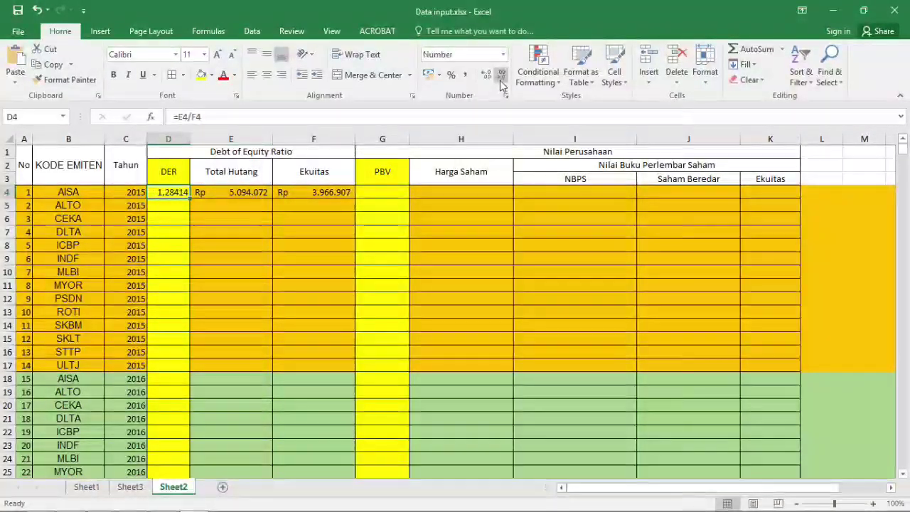
{"action": "left_click", "coordinate": [501, 75]}
{"action": "left_click", "coordinate": [500, 78]}
{"action": "left_click", "coordinate": [501, 78]}
Check the calculated DER in D4 against the Dec-15 DER(X) figure in the Ratios table of aisa.pdf.
{"action": "key", "text": "alt+Tab"}
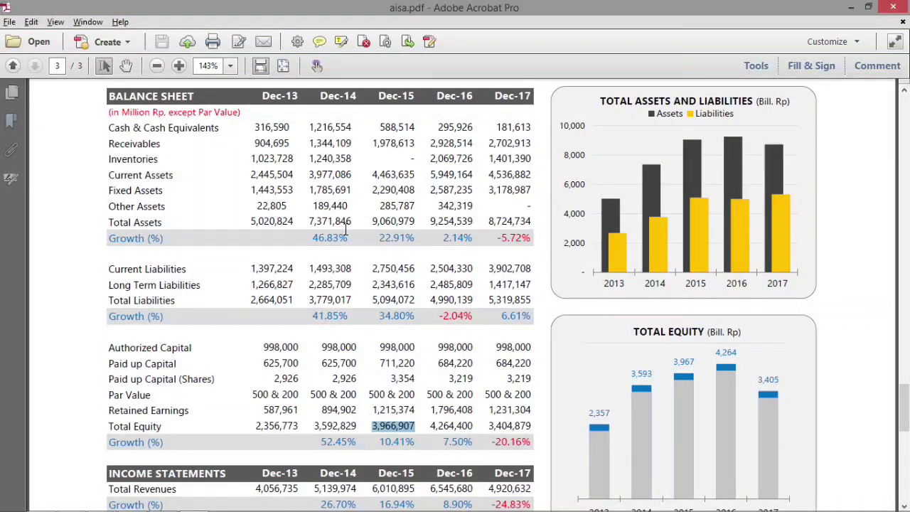
{"action": "scroll", "coordinate": [346, 229], "scroll_direction": "down", "scroll_amount": 5}
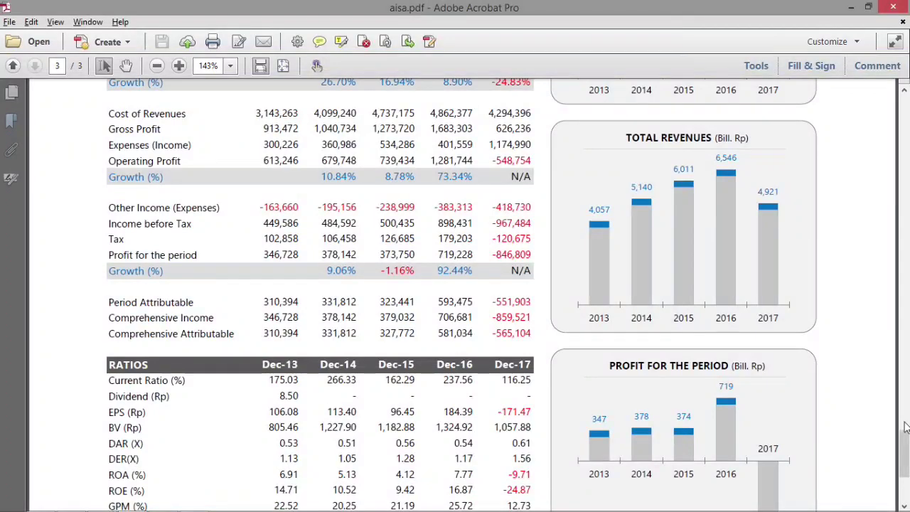
{"action": "scroll", "coordinate": [713, 455], "scroll_direction": "down", "scroll_amount": 1}
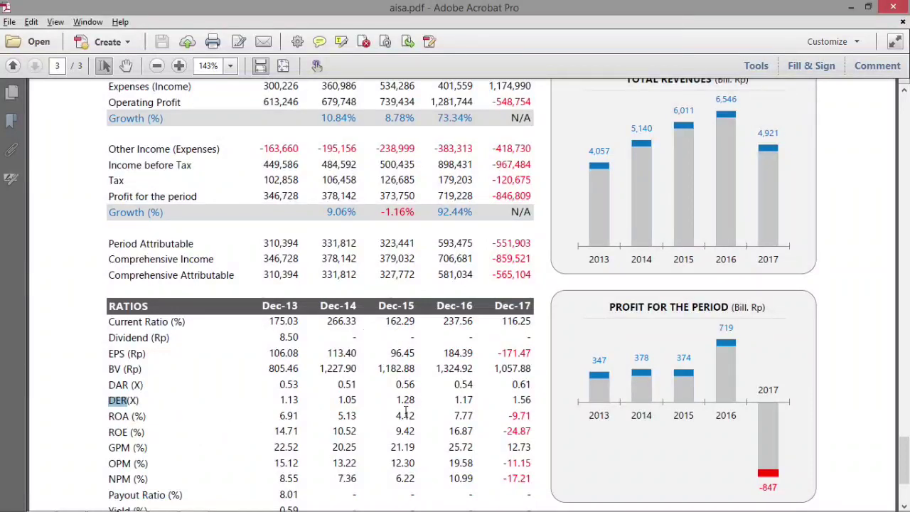
{"action": "left_click_drag", "start_coordinate": [397, 402], "coordinate": [423, 402]}
{"action": "key", "text": "alt+Tab"}
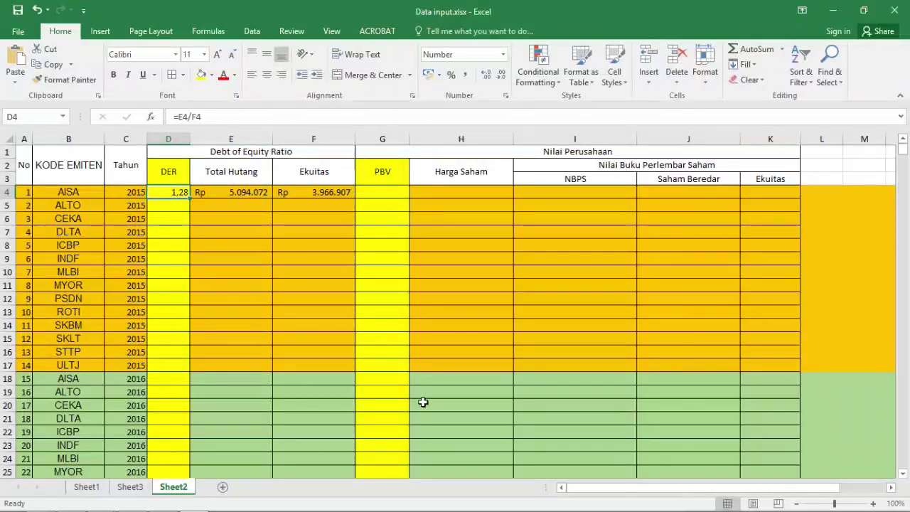
Try copying the Dec-16 DER figure 1.17 from aisa.pdf into D18 as AISA's 2016 DER, and undo the paste.
{"action": "key", "text": "alt+Tab"}
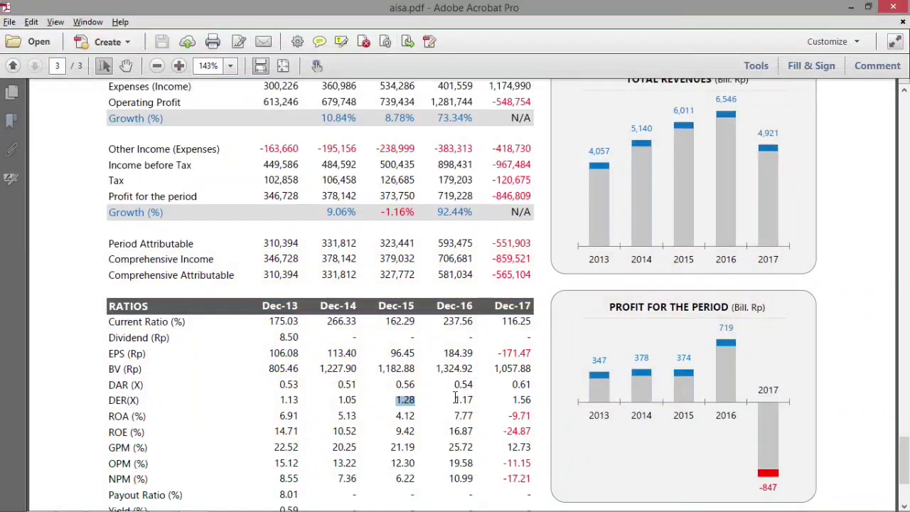
{"action": "left_click_drag", "start_coordinate": [455, 399], "coordinate": [466, 405]}
{"action": "key", "text": "ctrl+c"}
{"action": "key", "text": "alt+Tab"}
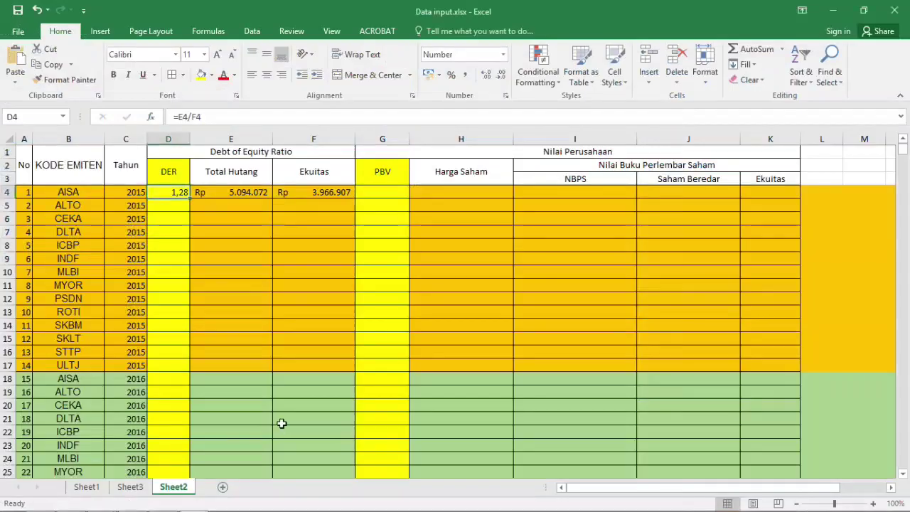
{"action": "left_click", "coordinate": [158, 387]}
{"action": "key", "text": "ctrl+v"}
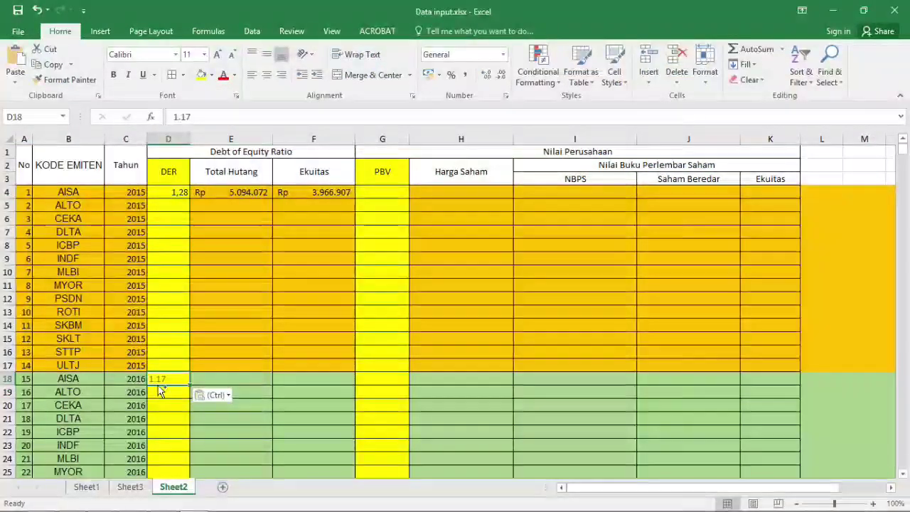
{"action": "key", "text": "ctrl+z"}
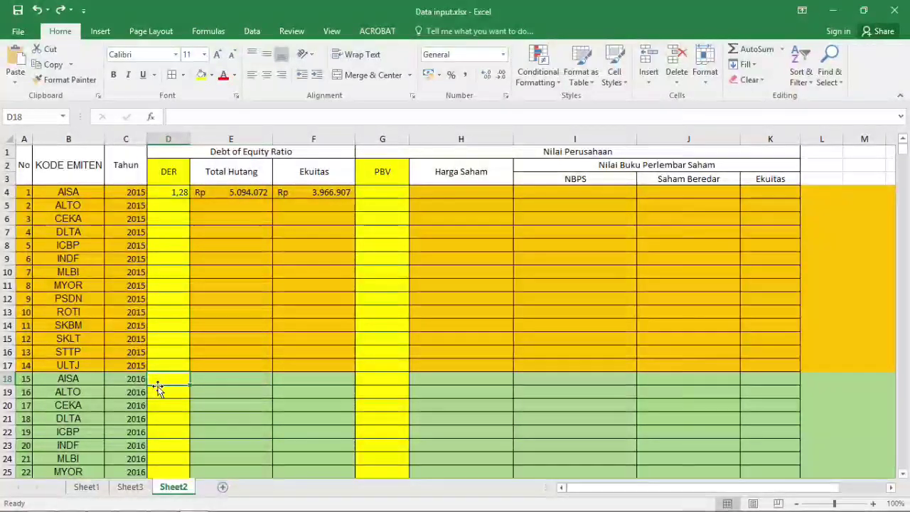
Check the unit note under the Balance Sheet heading in aisa.pdf and return to Data input.xlsx.
{"action": "key", "text": "alt+Tab"}
{"action": "scroll", "coordinate": [156, 384], "scroll_direction": "up", "scroll_amount": 10}
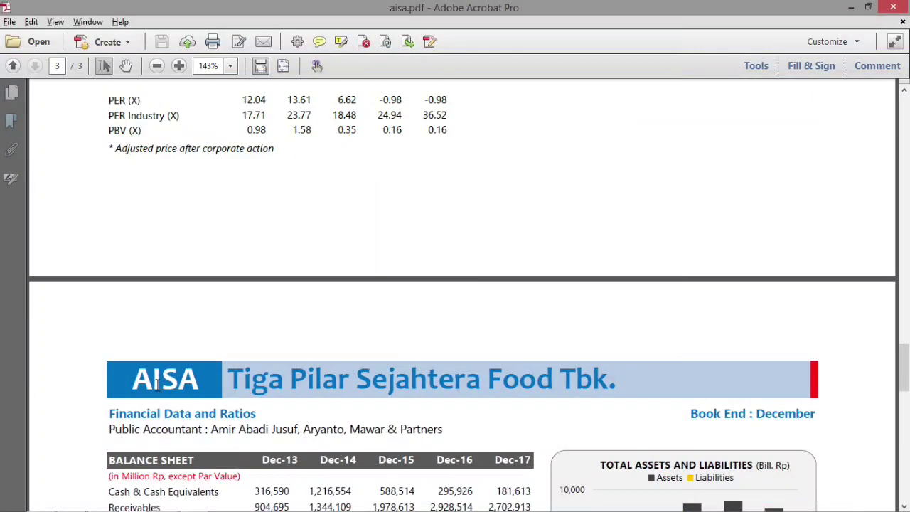
{"action": "scroll", "coordinate": [157, 384], "scroll_direction": "down", "scroll_amount": 5}
{"action": "scroll", "coordinate": [156, 383], "scroll_direction": "down", "scroll_amount": 5}
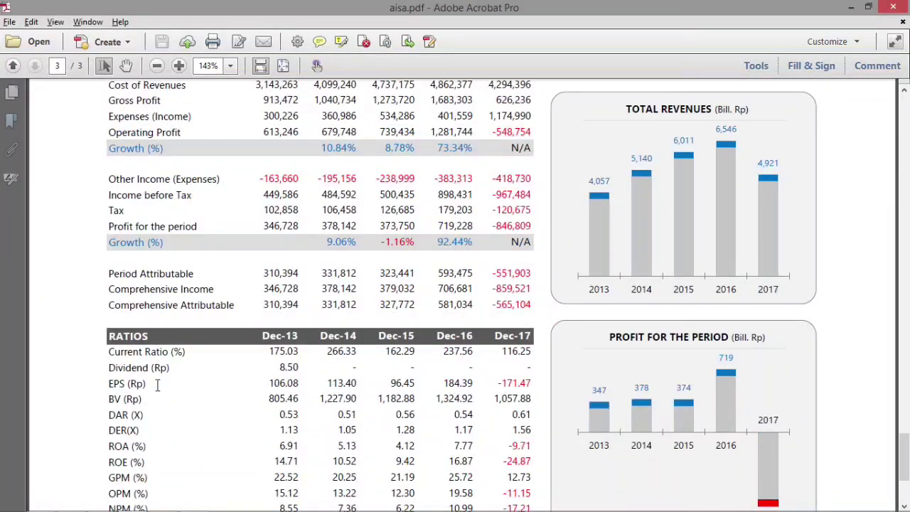
{"action": "scroll", "coordinate": [157, 384], "scroll_direction": "up", "scroll_amount": 5}
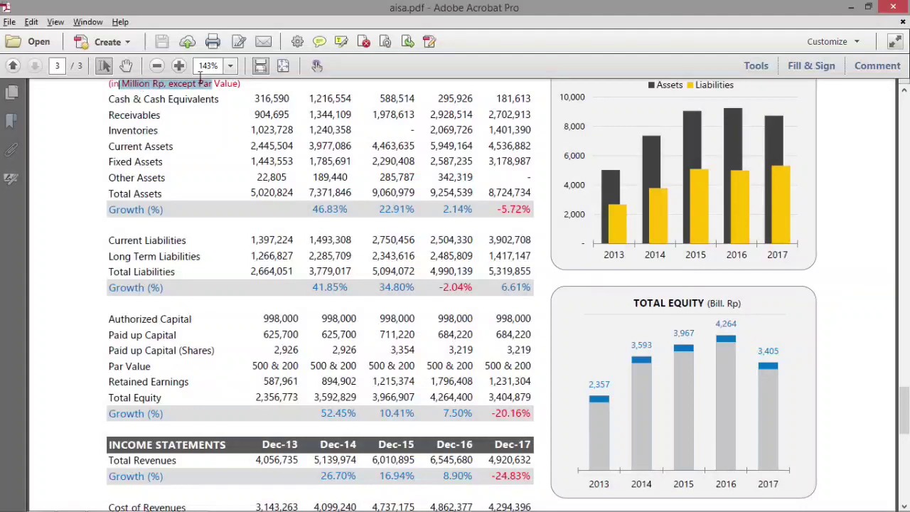
{"action": "scroll", "coordinate": [217, 79], "scroll_direction": "up", "scroll_amount": 1}
{"action": "key", "text": "alt+Tab"}
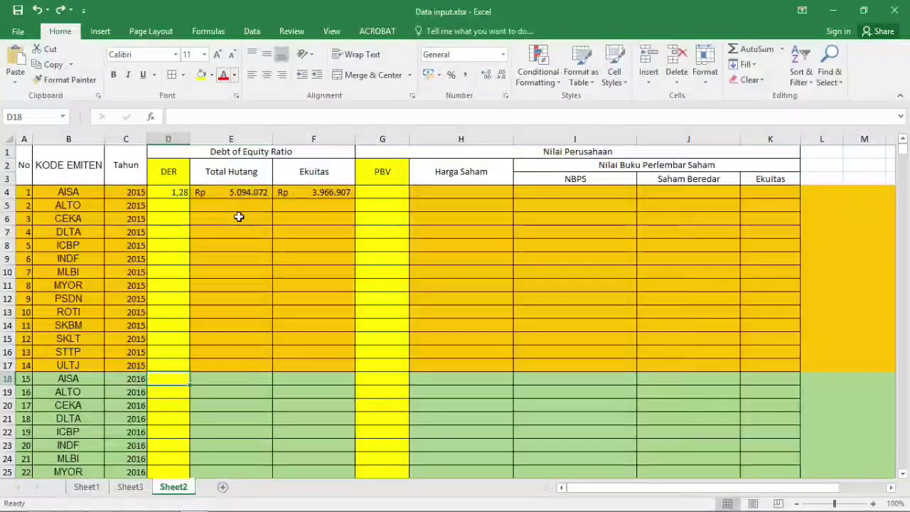
Review the PBV cell of AISA 2015 and the Nilai Perusahaan headings, including Nilai Buku Perlembar Saham and Saham Beredar.
{"action": "key", "text": "Right"}
{"action": "key", "text": "Right"}
{"action": "key", "text": "Right"}
{"action": "key", "text": "Down"}
{"action": "key", "text": "Up"}
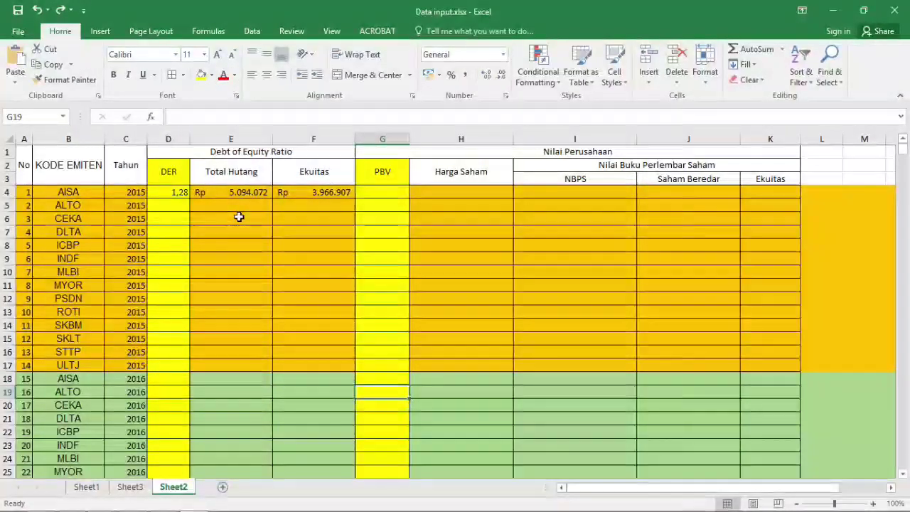
{"action": "key", "text": "ctrl+Up"}
{"action": "key", "text": "Down"}
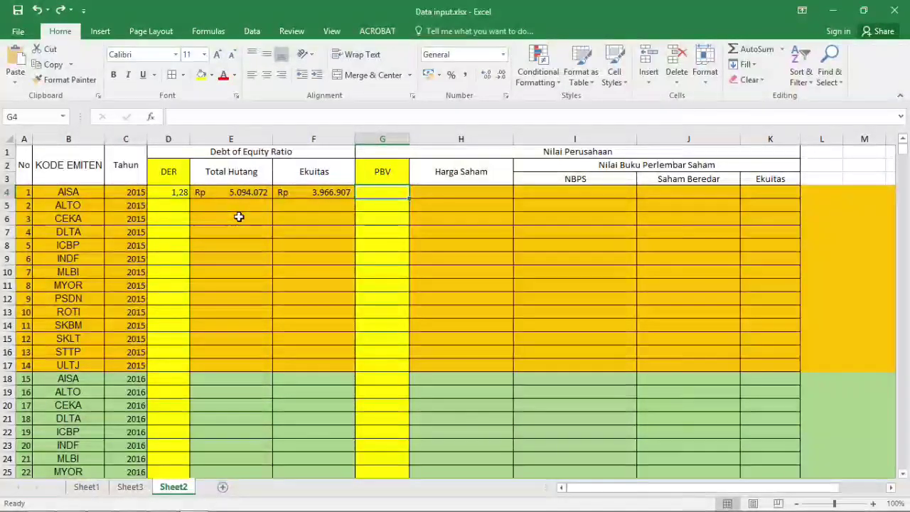
{"action": "left_click_drag", "start_coordinate": [239, 217], "coordinate": [620, 155]}
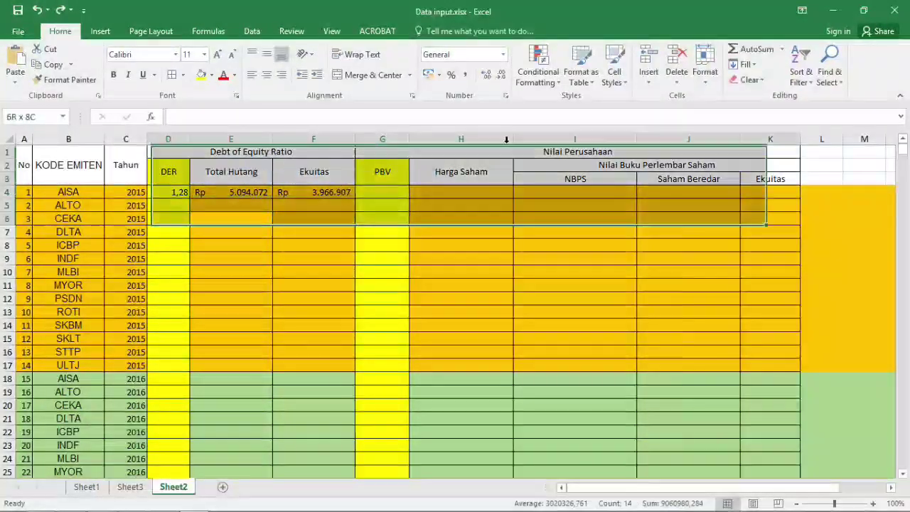
{"action": "left_click", "coordinate": [619, 155]}
{"action": "left_click", "coordinate": [633, 179]}
{"action": "left_click", "coordinate": [633, 160]}
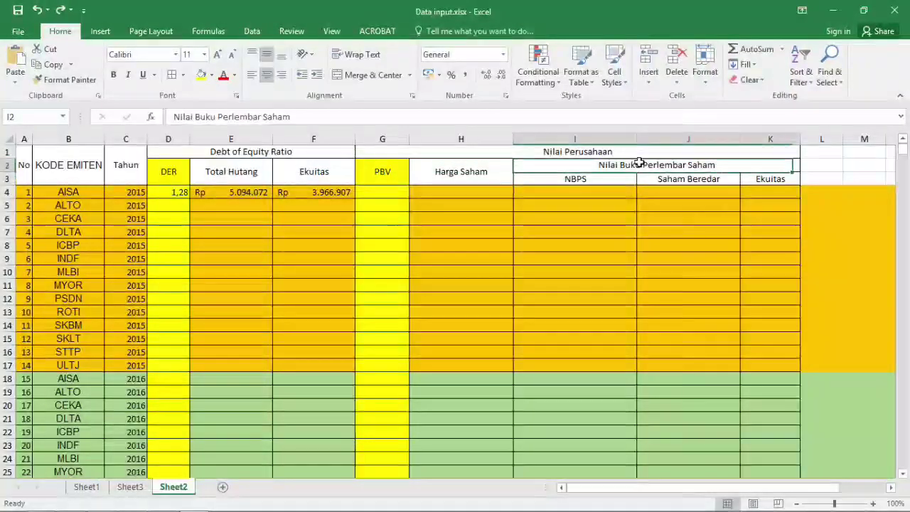
{"action": "left_click", "coordinate": [663, 177]}
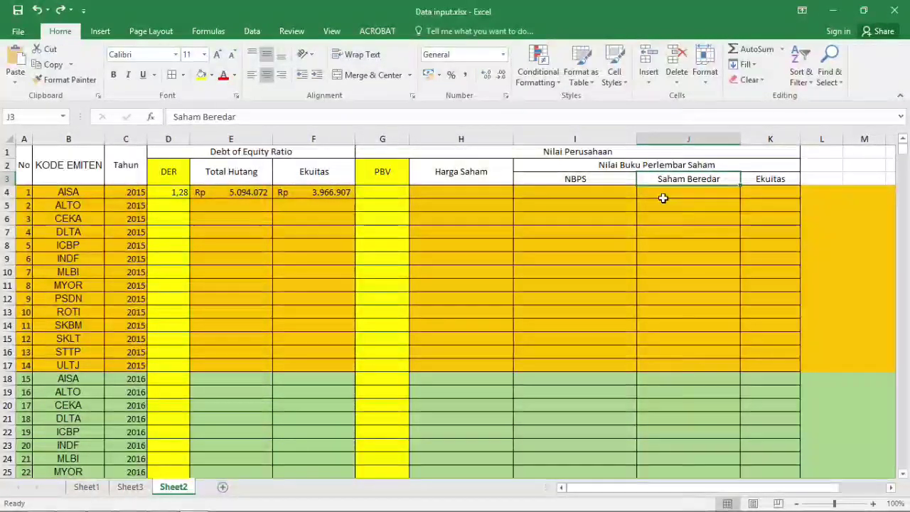
{"action": "left_click", "coordinate": [666, 195]}
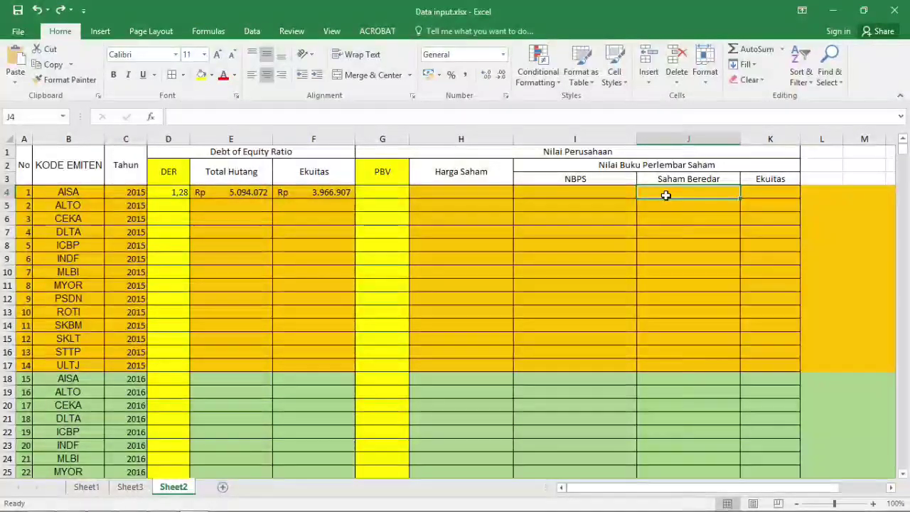
Copy AISA's 2015 Ekuitas value from F4 into K4, the Ekuitas column under Nilai Buku Perlembar Saham.
{"action": "key", "text": "Left"}
{"action": "key", "text": "Left"}
{"action": "key", "text": "Left"}
{"action": "key", "text": "Left"}
{"action": "key", "text": "Left"}
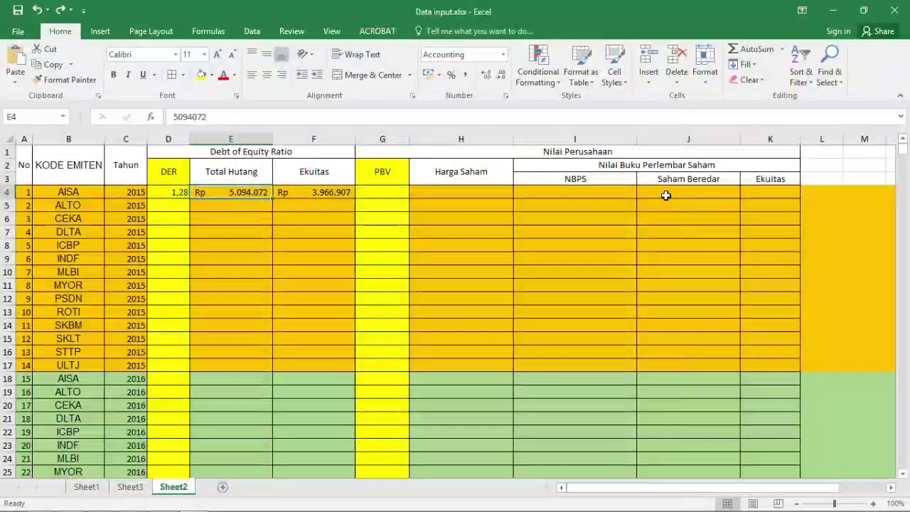
{"action": "key", "text": "Right"}
{"action": "key", "text": "ctrl+c"}
{"action": "key", "text": "Right"}
{"action": "key", "text": "Right"}
{"action": "key", "text": "Right"}
{"action": "key", "text": "Right"}
{"action": "key", "text": "Right"}
{"action": "key", "text": "ctrl+v"}
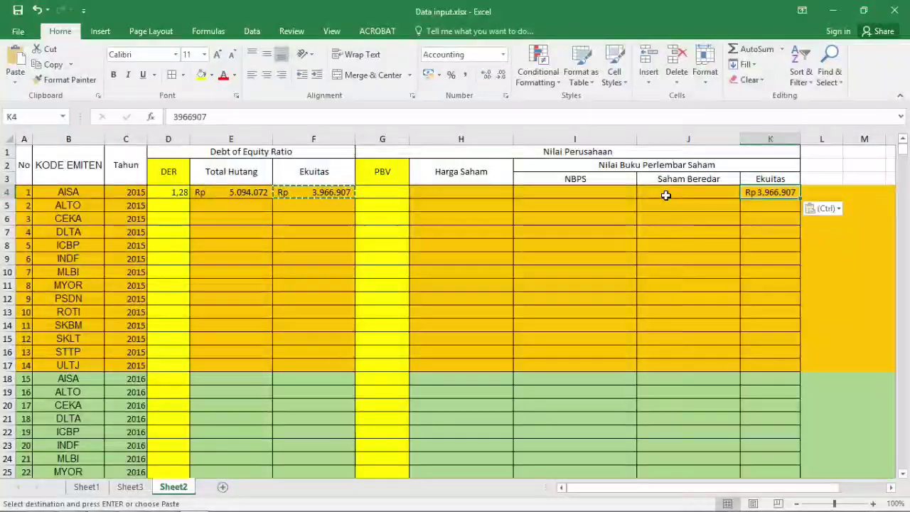
Look up the share counts in the Issued History table on page 1 of aisa.pdf for AISA's Saham Beredar.
{"action": "key", "text": "Left"}
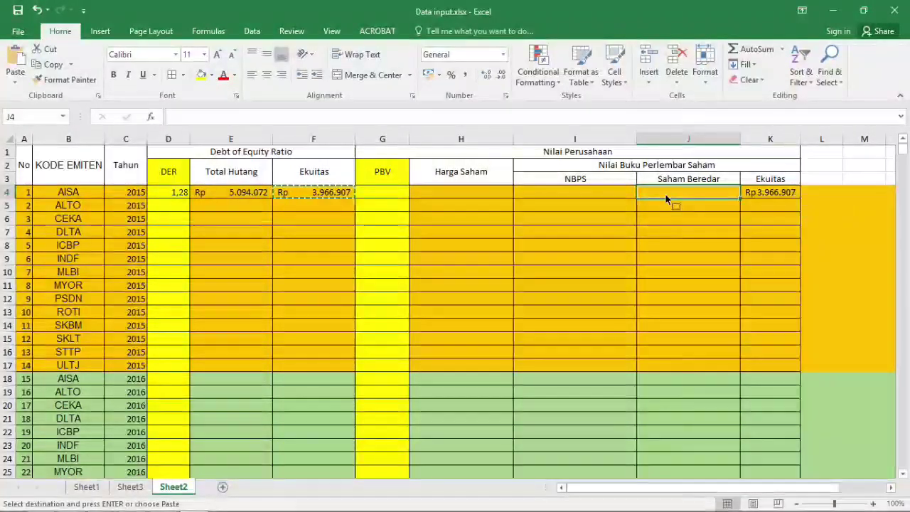
{"action": "key", "text": "alt+Tab"}
{"action": "scroll", "coordinate": [665, 192], "scroll_direction": "up", "scroll_amount": 10}
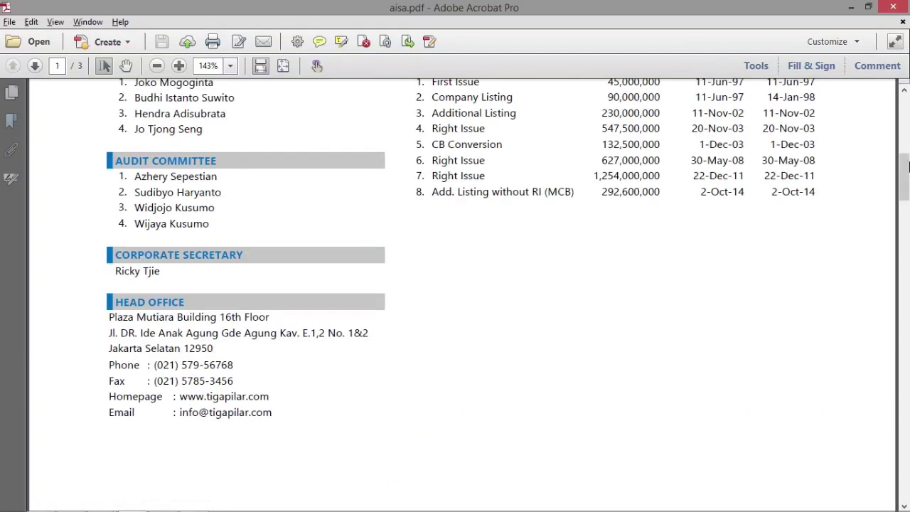
{"action": "left_click_drag", "start_coordinate": [907, 165], "coordinate": [905, 155]}
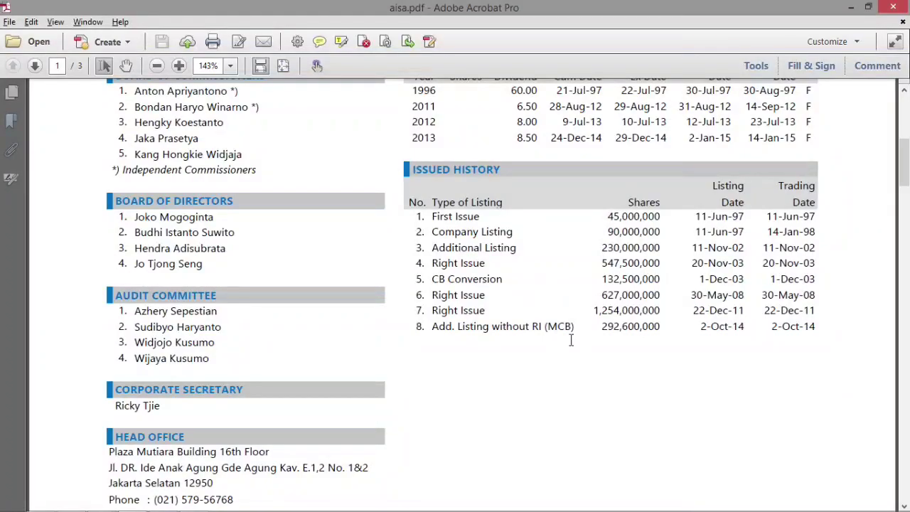
Format the issued share counts in A1:A8 of Sheet3 in Data input.xlsx with the comma style without decimals.
{"action": "key", "text": "alt+Tab"}
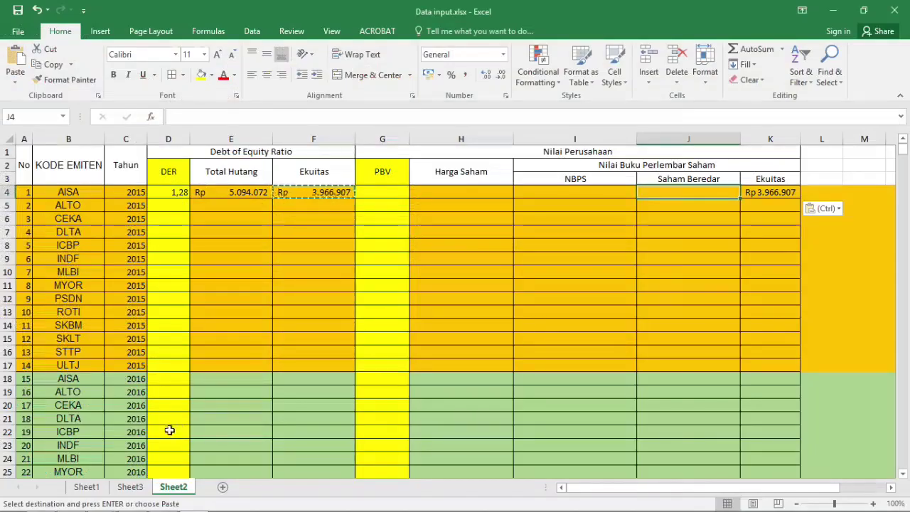
{"action": "left_click", "coordinate": [130, 487]}
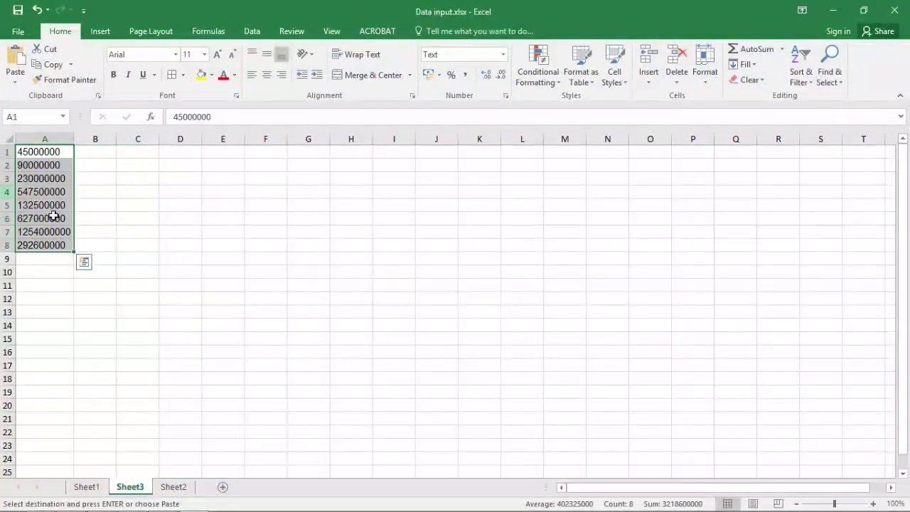
{"action": "left_click", "coordinate": [466, 75]}
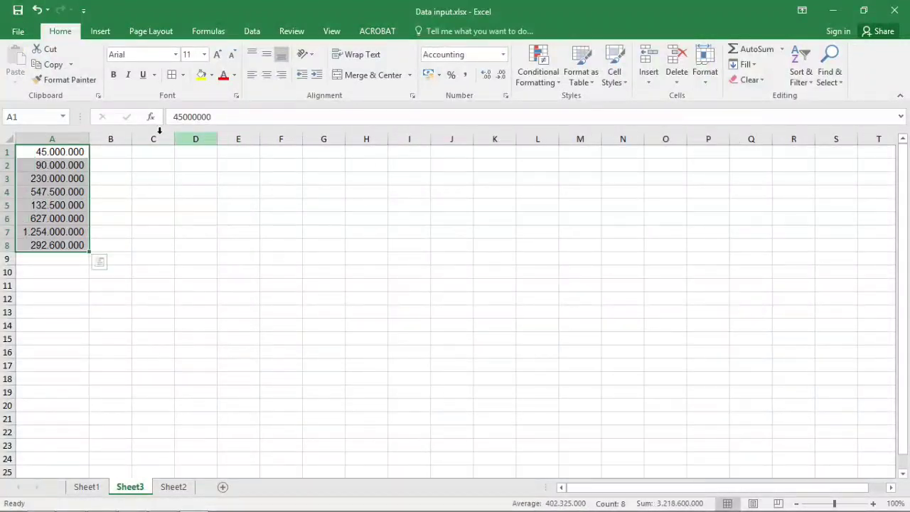
Compare the share counts in Sheet3 with the Issued History table in aisa.pdf and read the sum of A1:A8.
{"action": "key", "text": "alt+Tab"}
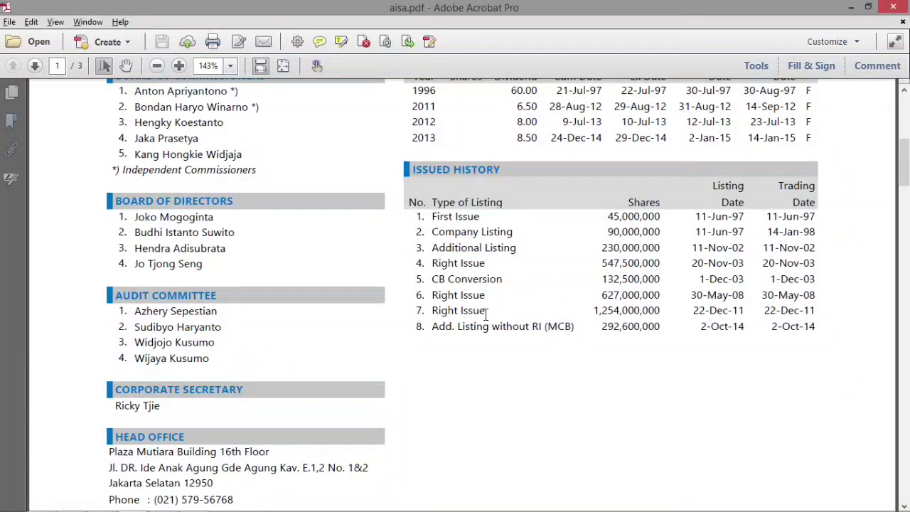
{"action": "key", "text": "alt+Tab"}
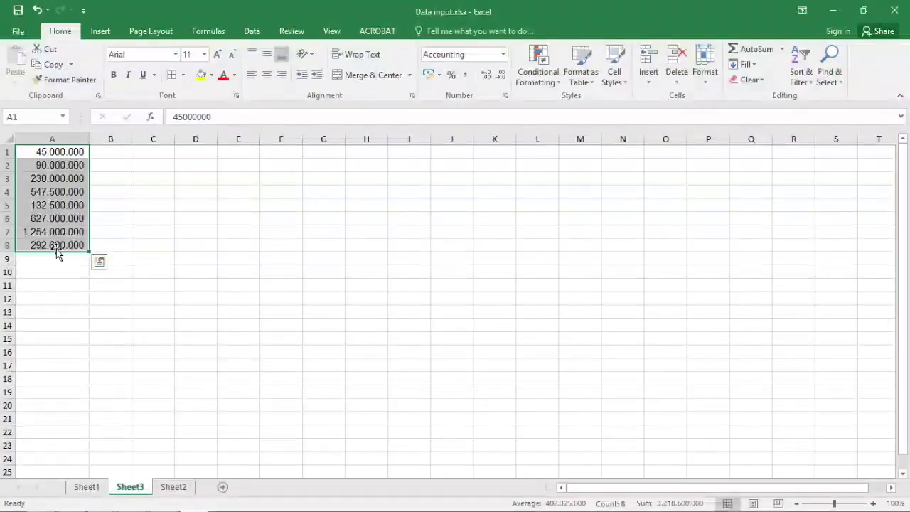
{"action": "mouse_move", "coordinate": [660, 509]}
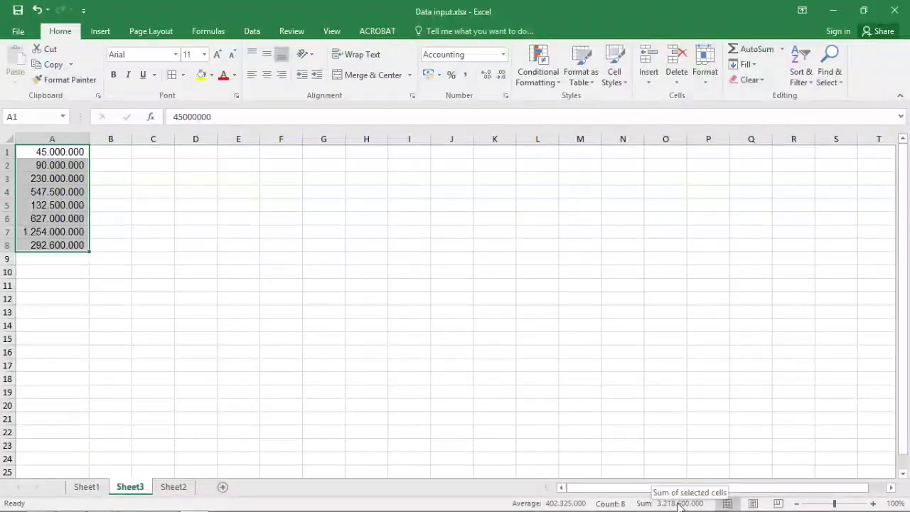
Total the issued share counts in A9 of Sheet3 with the formula =SUM(A1:A8).
{"action": "left_click", "coordinate": [68, 260]}
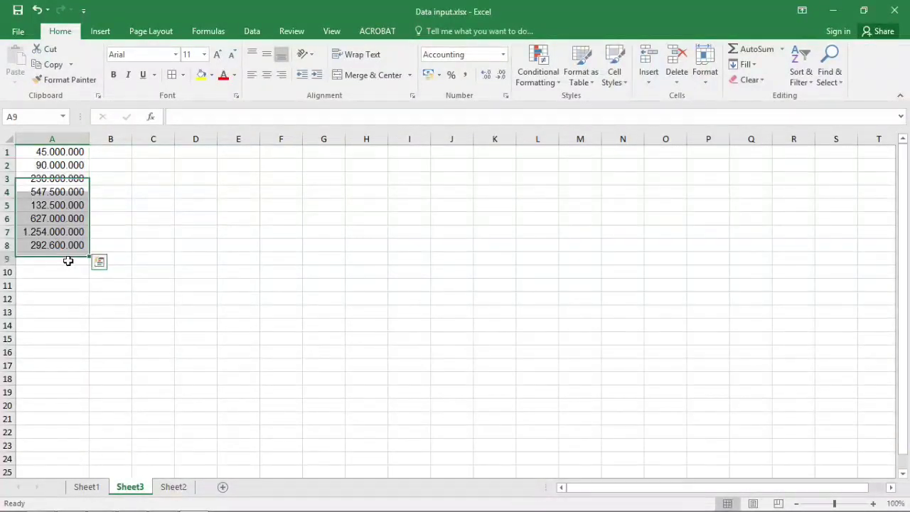
{"action": "type", "text": "=sum("}
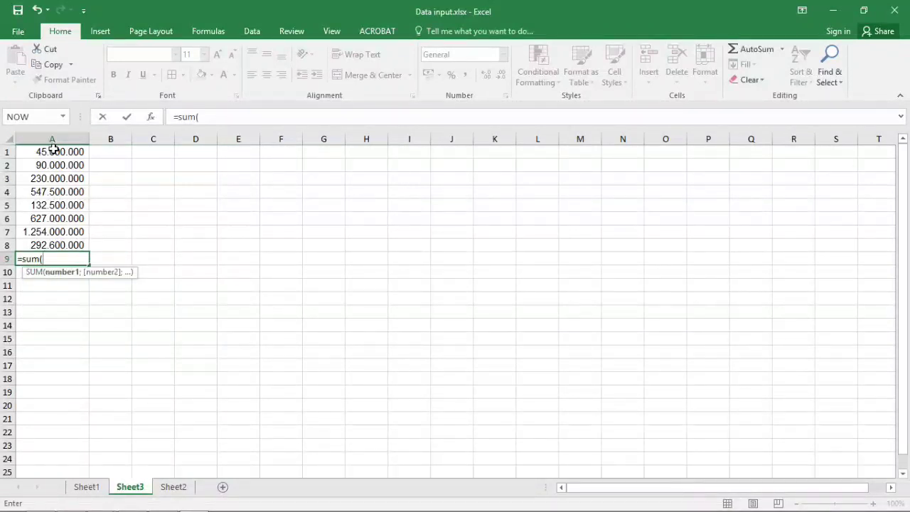
{"action": "left_click_drag", "start_coordinate": [53, 151], "coordinate": [63, 244]}
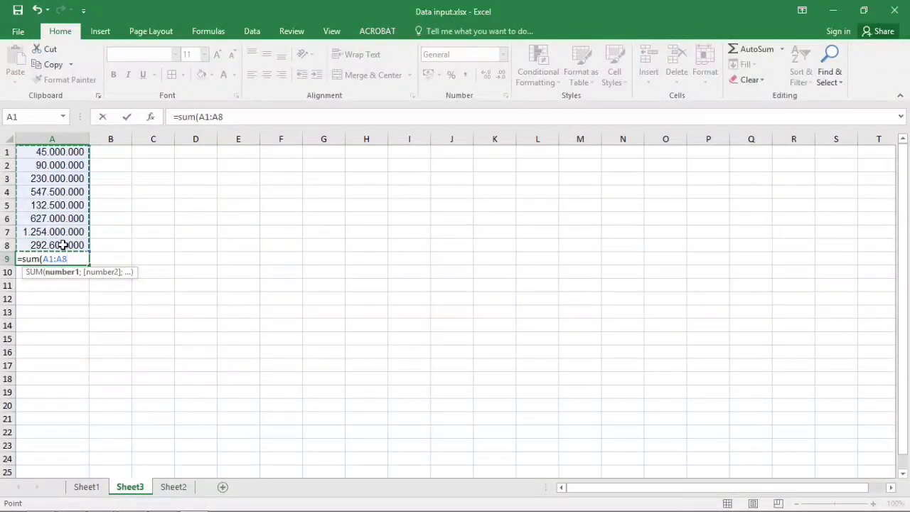
{"action": "type", "text": ")"}
{"action": "key", "text": "ctrl+Return"}
Copy the share total from A9 of Sheet3 as a value into AISA's 2015 Saham Beredar cell J4 on Sheet2 and apply comma style.
{"action": "key", "text": "ctrl+c"}
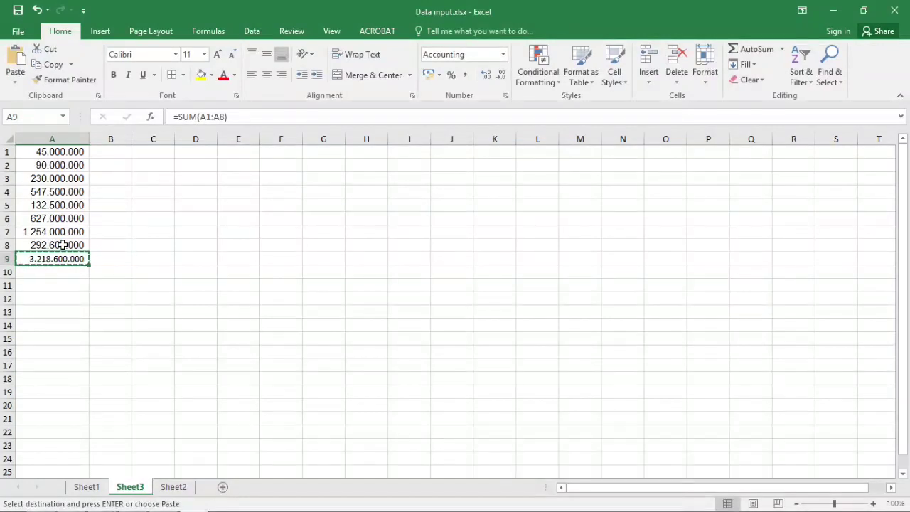
{"action": "left_click", "coordinate": [173, 487]}
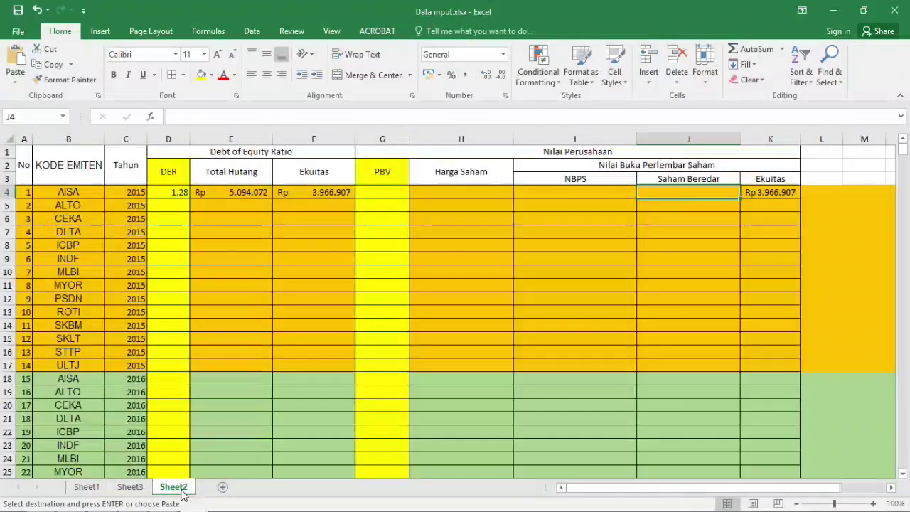
{"action": "left_click", "coordinate": [649, 191]}
{"action": "key", "text": "ctrl+v"}
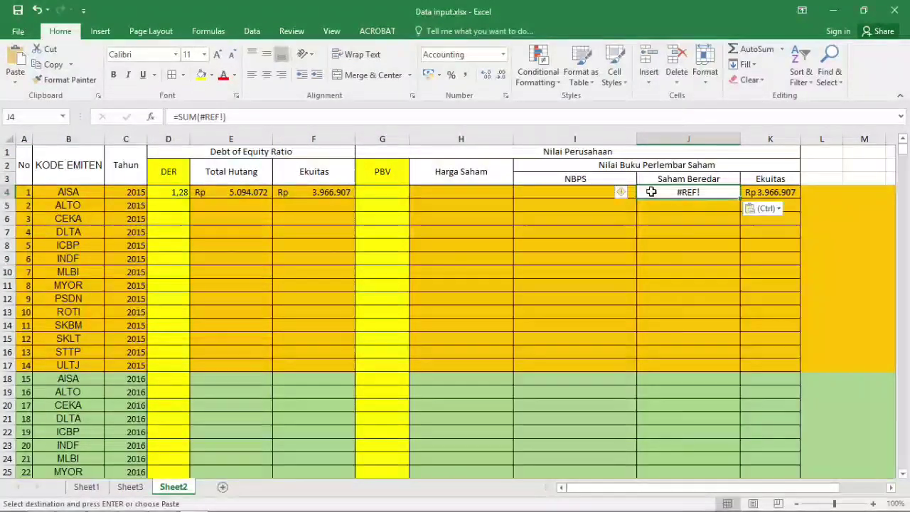
{"action": "left_click", "coordinate": [763, 208]}
{"action": "left_click", "coordinate": [759, 302]}
{"action": "key", "text": "ctrl"}
{"action": "key", "text": "v"}
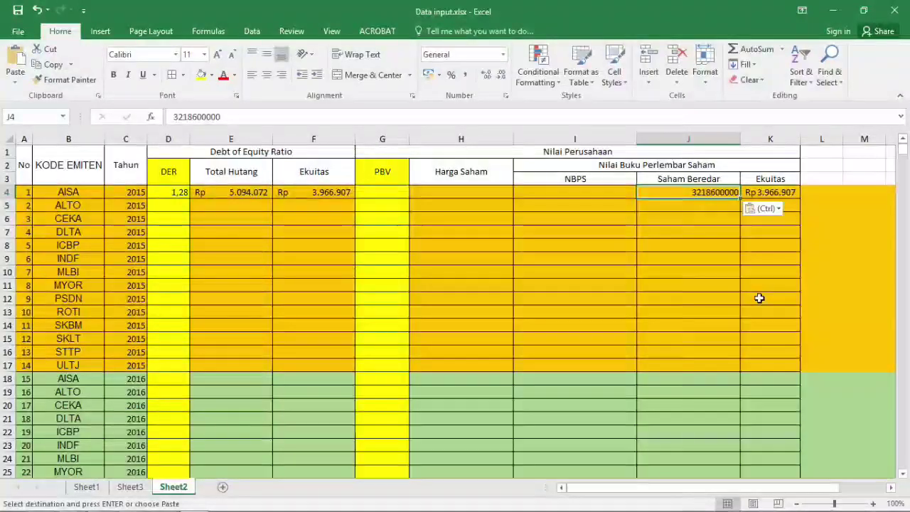
{"action": "left_click", "coordinate": [466, 76]}
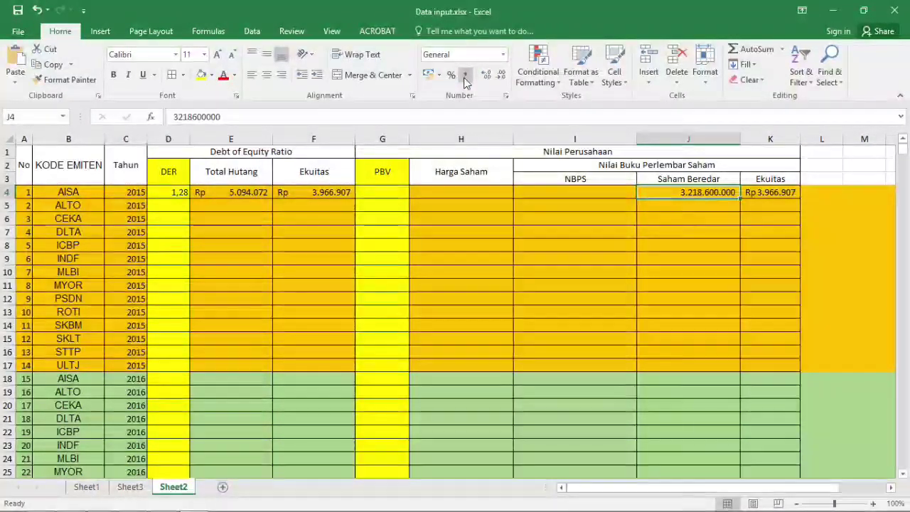
{"action": "key", "text": "Escape"}
Try calculating AISA's 2015 NBPS in I4 with =J4/K4 and clear the cell.
{"action": "key", "text": "Left"}
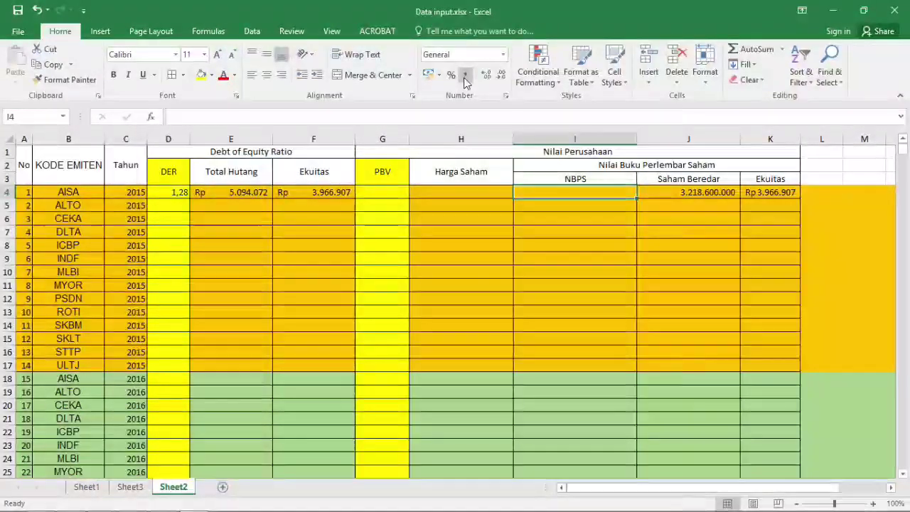
{"action": "type", "text": "="}
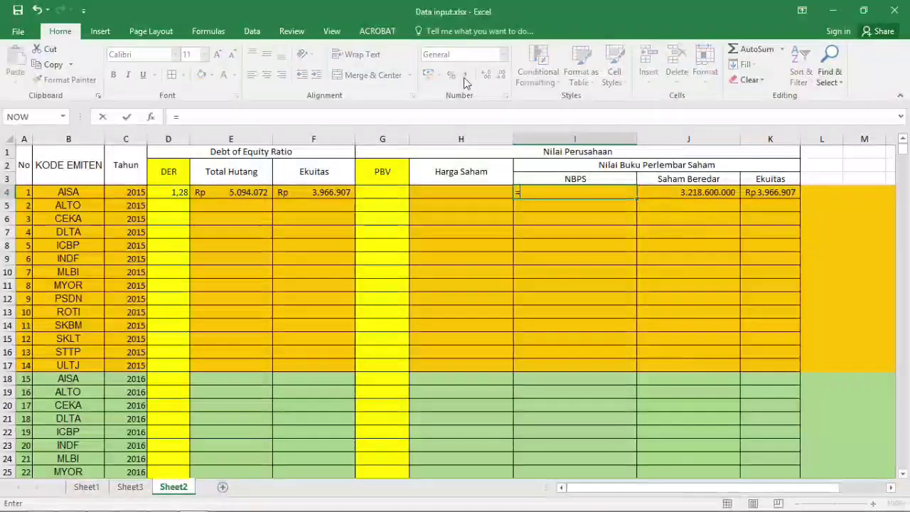
{"action": "left_click", "coordinate": [672, 192]}
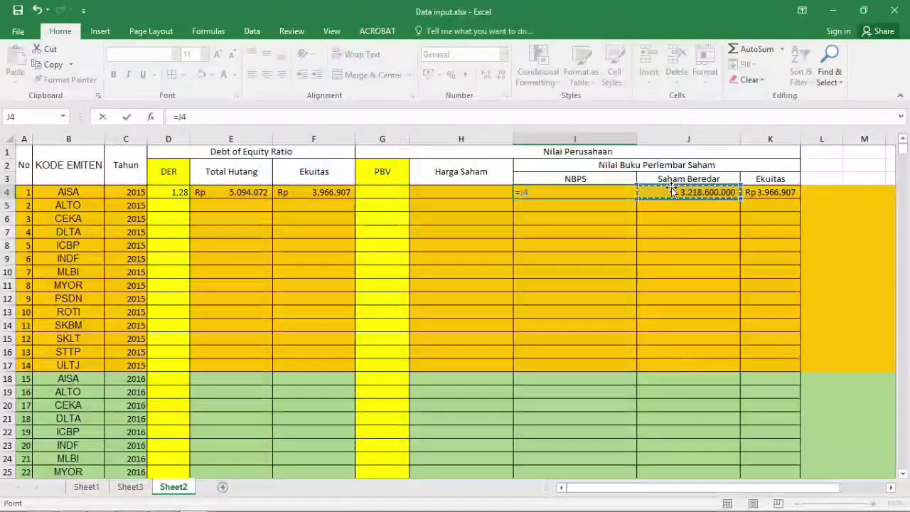
{"action": "type", "text": "/"}
{"action": "left_click", "coordinate": [780, 196]}
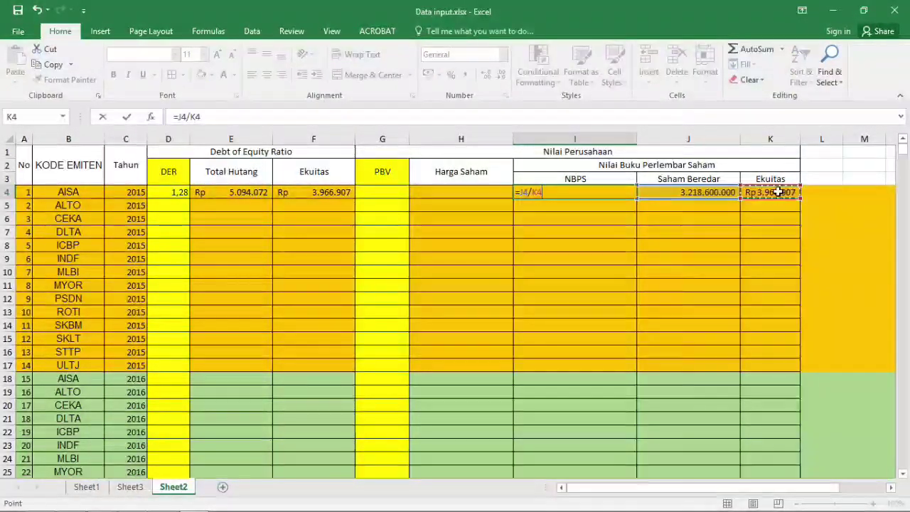
{"action": "key", "text": "Return"}
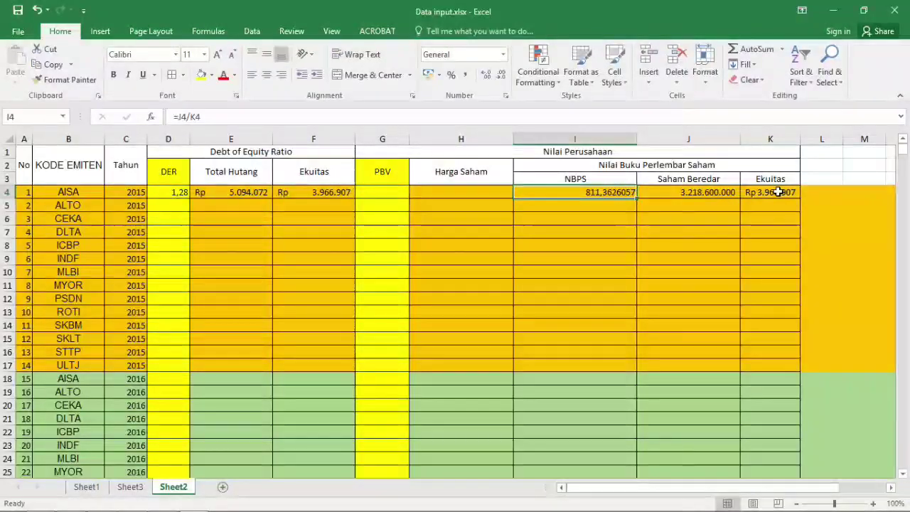
{"action": "key", "text": "Delete"}
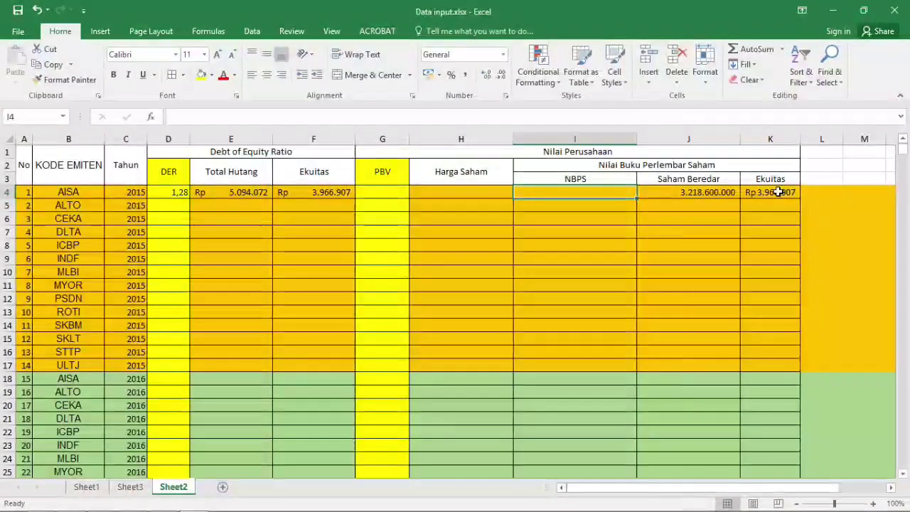
Calculate AISA's 2015 NBPS in I4 by dividing Ekuitas by Saham Beredar with the formula =K4/J4.
{"action": "type", "text": "="}
{"action": "left_click", "coordinate": [755, 196]}
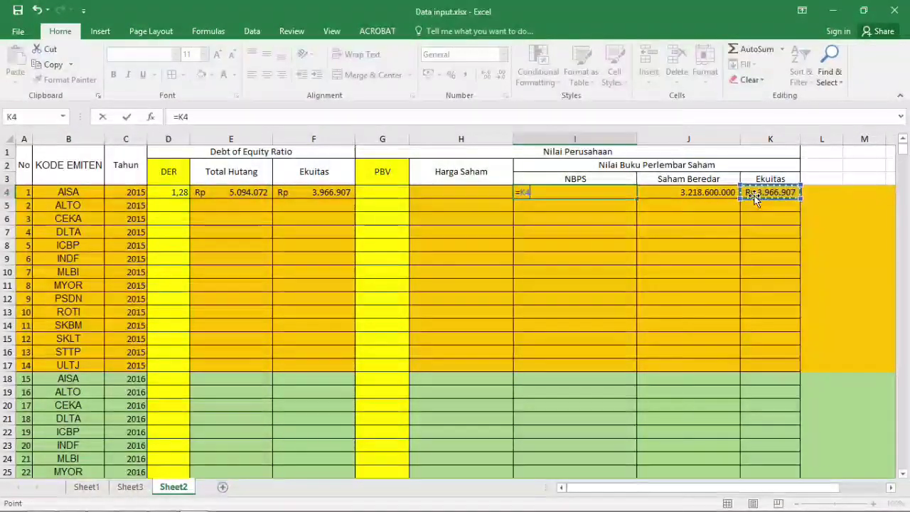
{"action": "type", "text": "/"}
{"action": "left_click", "coordinate": [715, 190]}
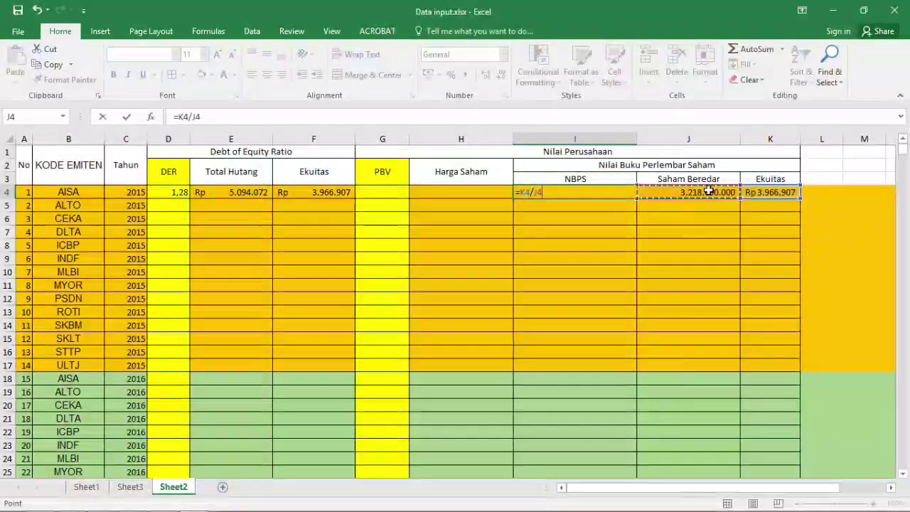
{"action": "key", "text": "Return"}
{"action": "key", "text": "Up"}
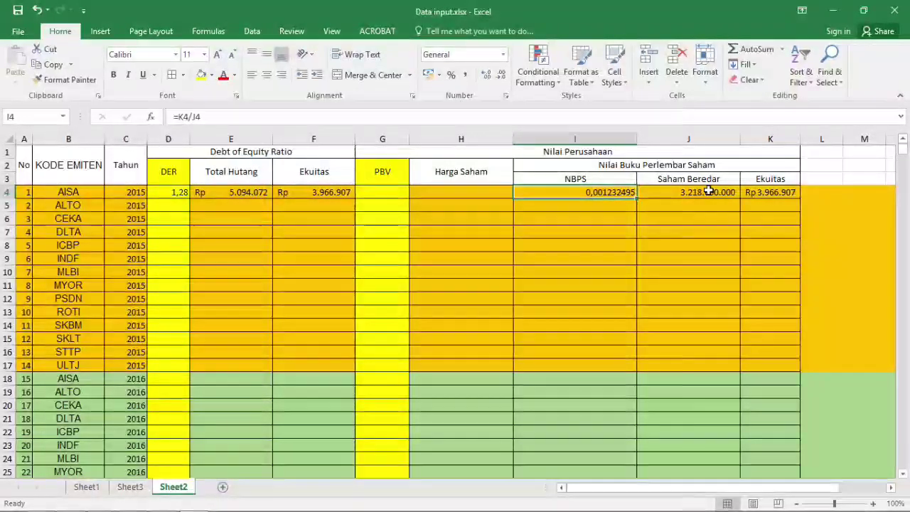
Copy AISA's 2015 adjusted closing price (Close*) from page 2 of aisa.pdf into the Harga Saham cell H4 of Data input.xlsx.
{"action": "key", "text": "Left"}
{"action": "key", "text": "Left"}
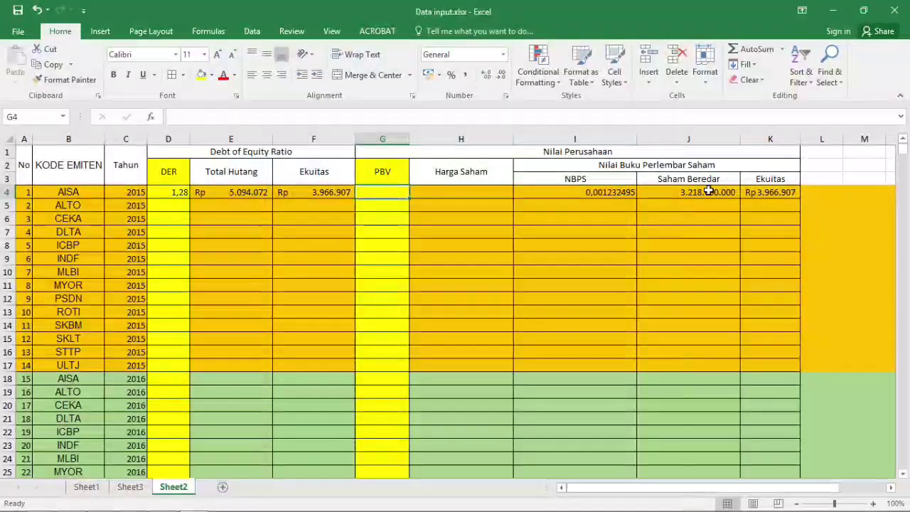
{"action": "key", "text": "alt+Tab"}
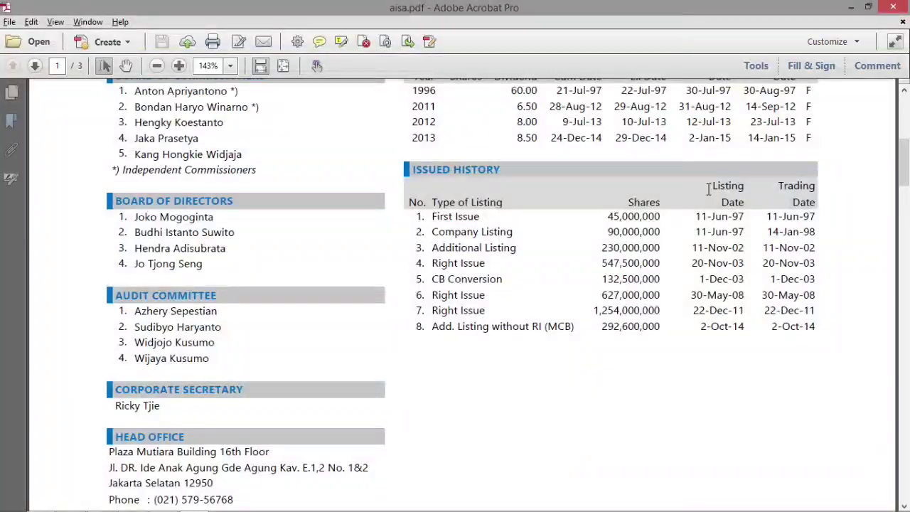
{"action": "scroll", "coordinate": [709, 188], "scroll_direction": "down", "scroll_amount": 20}
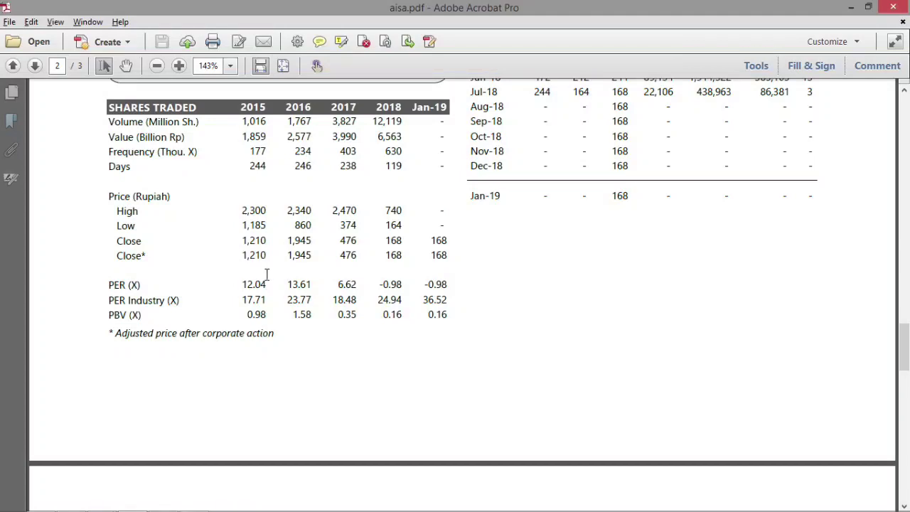
{"action": "double_click", "coordinate": [254, 260]}
{"action": "key", "text": "ctrl+c"}
{"action": "key", "text": "alt+Tab"}
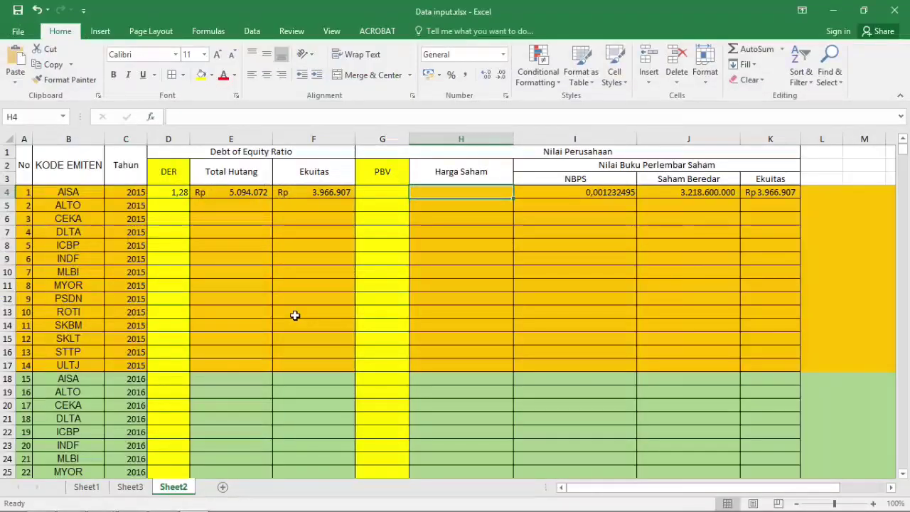
{"action": "key", "text": "ctrl+v"}
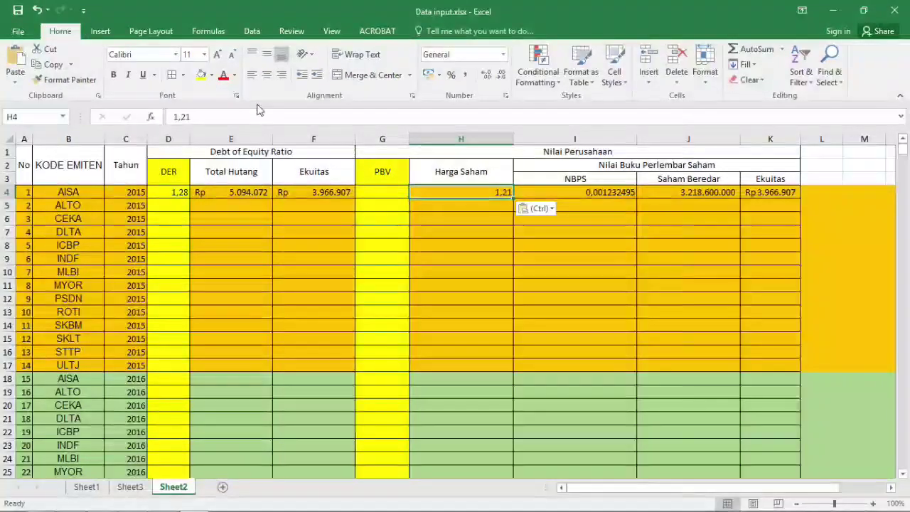
Correct AISA's 2015 Harga Saham in H4 to 1210.
{"action": "key", "text": "alt+Tab"}
{"action": "key", "text": "alt+Tab"}
{"action": "left_click", "coordinate": [205, 116]}
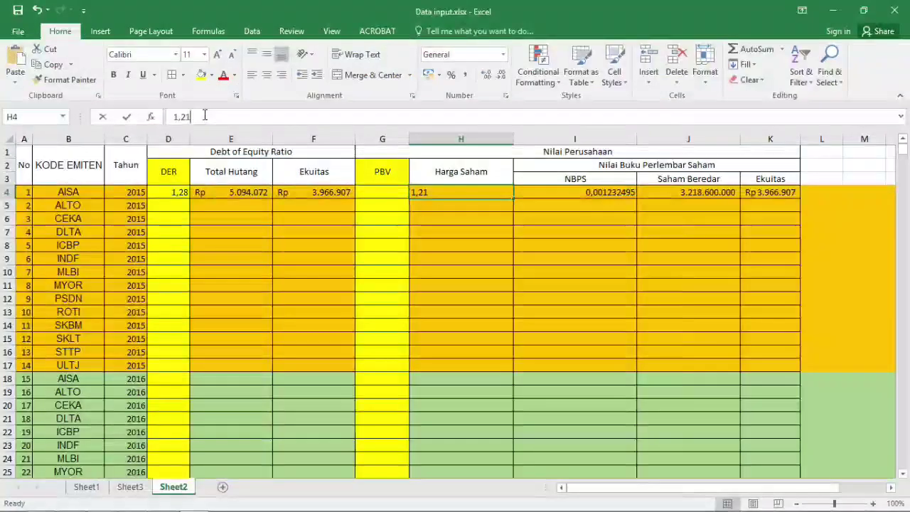
{"action": "key", "text": "Delete"}
{"action": "key", "text": "End"}
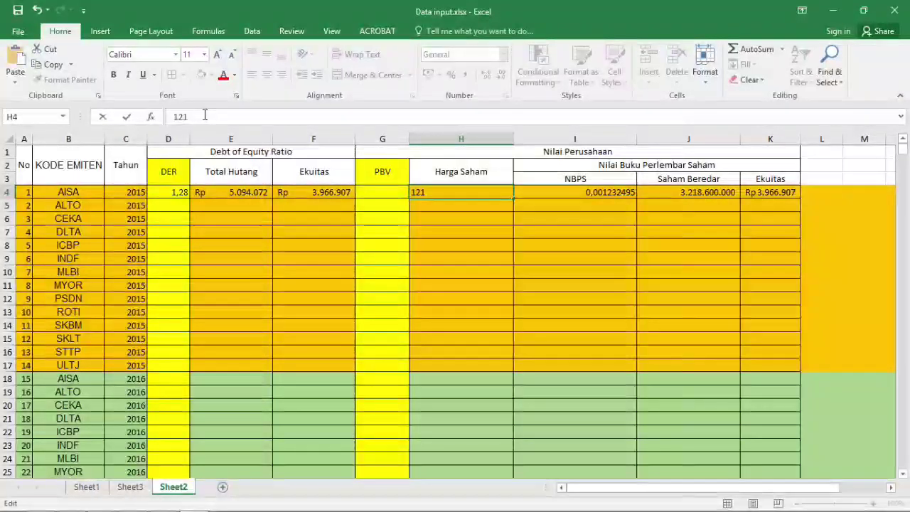
{"action": "type", "text": "0"}
{"action": "key", "text": "Return"}
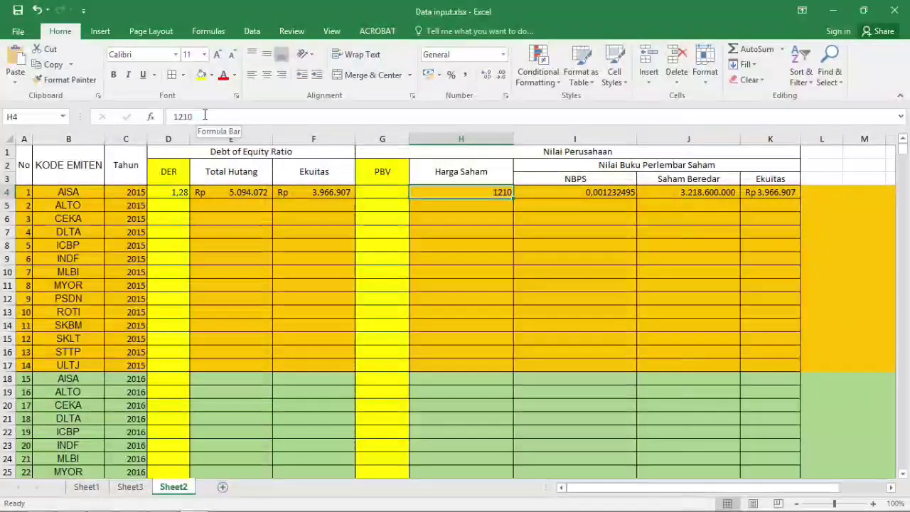
Calculate AISA's 2015 PBV in G4 with the formula =H4/I4 and apply comma style.
{"action": "key", "text": "Left"}
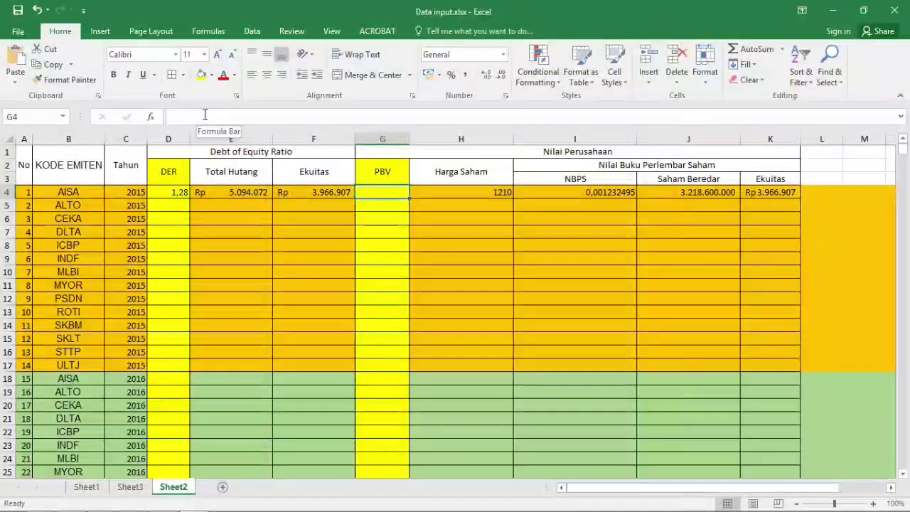
{"action": "type", "text": "="}
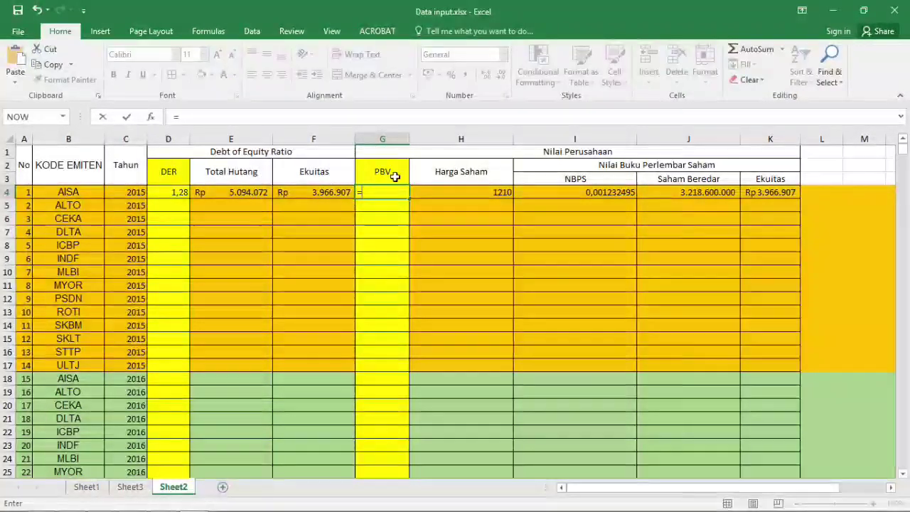
{"action": "left_click", "coordinate": [444, 189]}
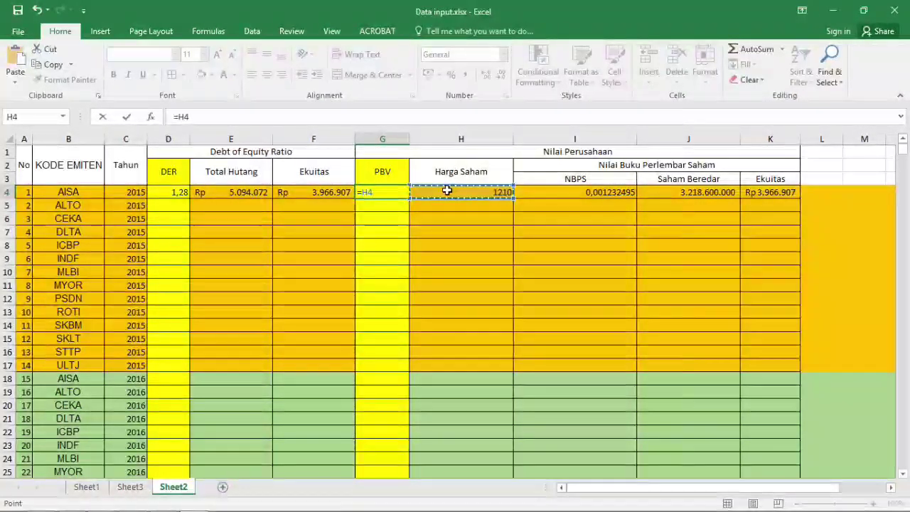
{"action": "type", "text": "/"}
{"action": "left_click", "coordinate": [599, 192]}
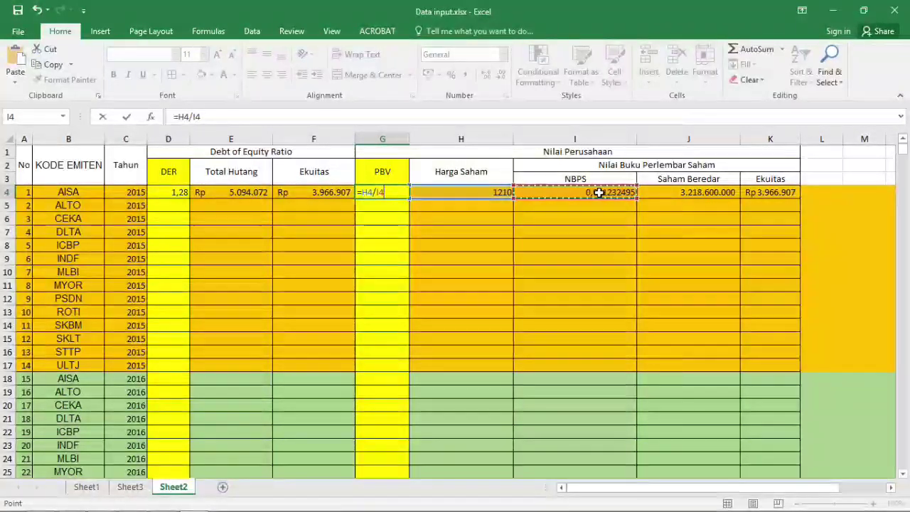
{"action": "key", "text": "ctrl+Return"}
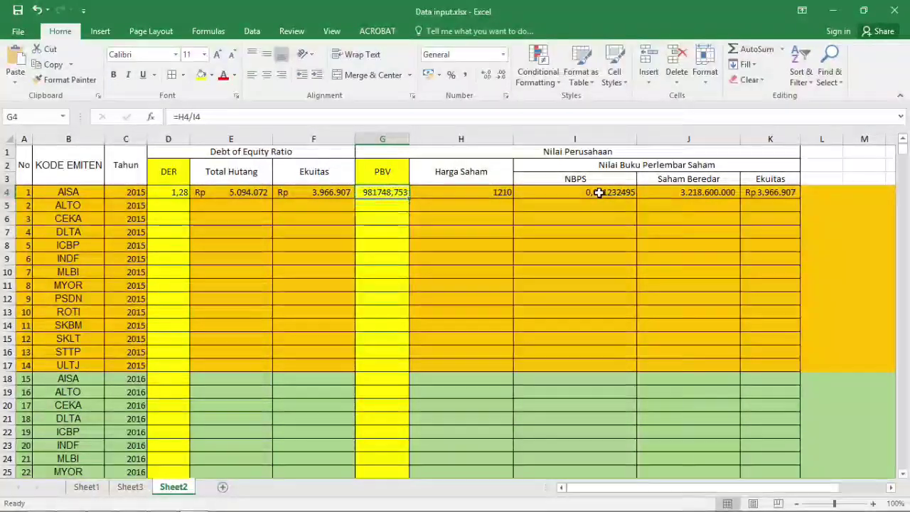
{"action": "left_click", "coordinate": [464, 75]}
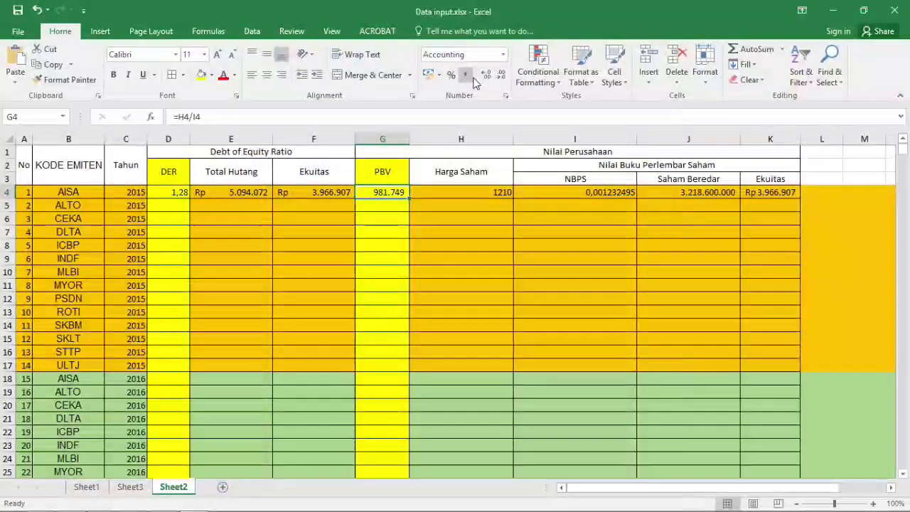
Change the PBV formula in G4 to =(H4/I4)/1000000.
{"action": "left_click", "coordinate": [314, 112]}
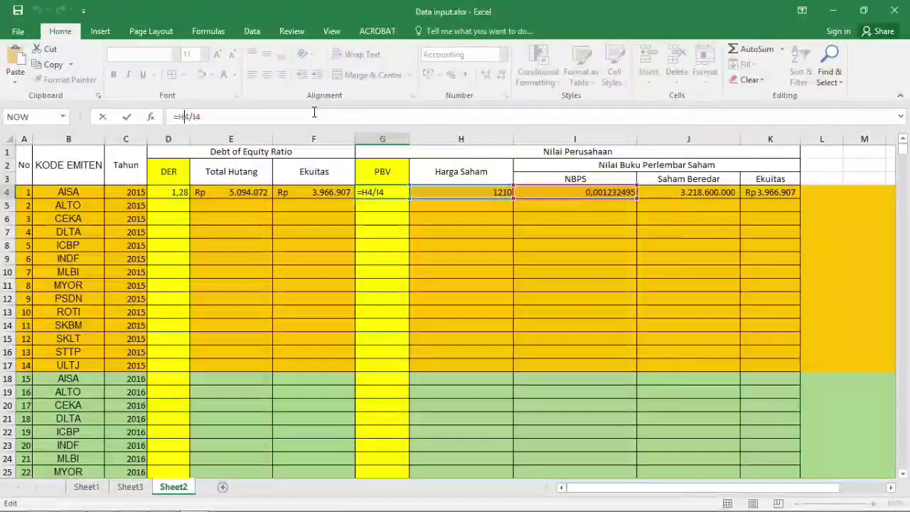
{"action": "type", "text": "("}
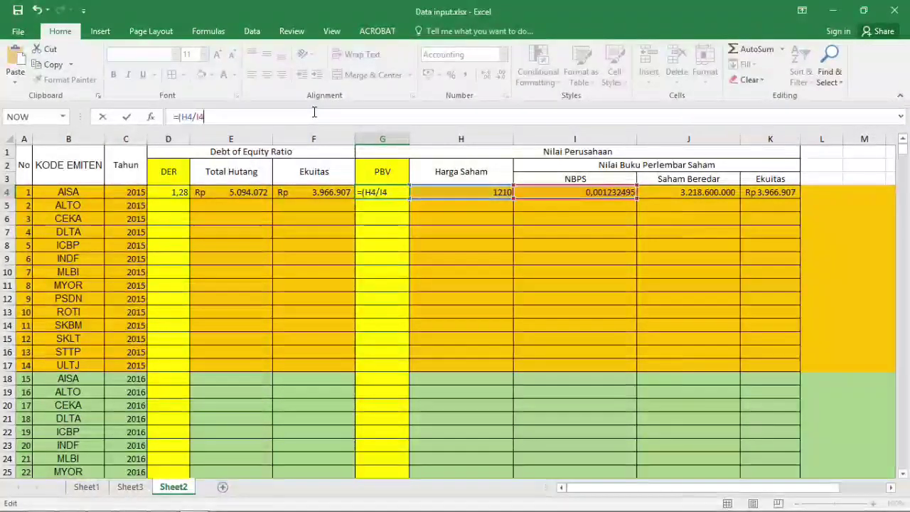
{"action": "type", "text": ")/1000000"}
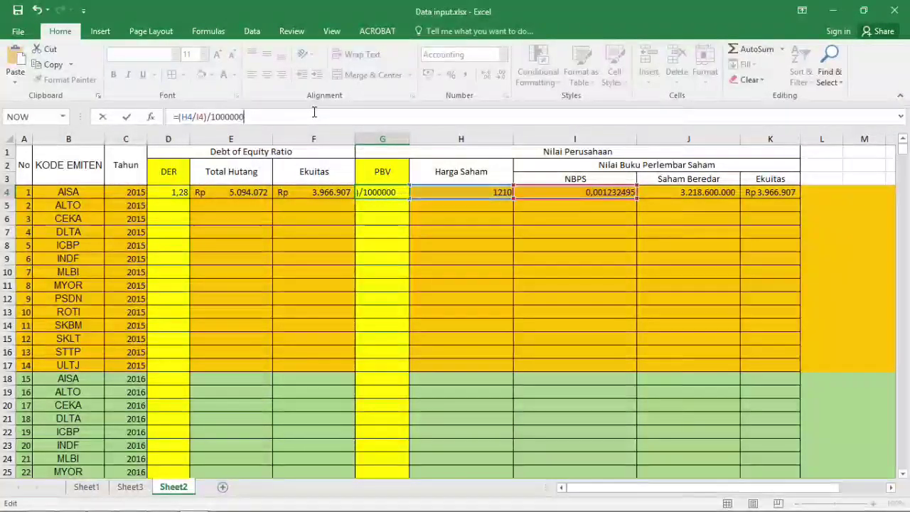
{"action": "key", "text": "Return"}
{"action": "key", "text": "Up"}
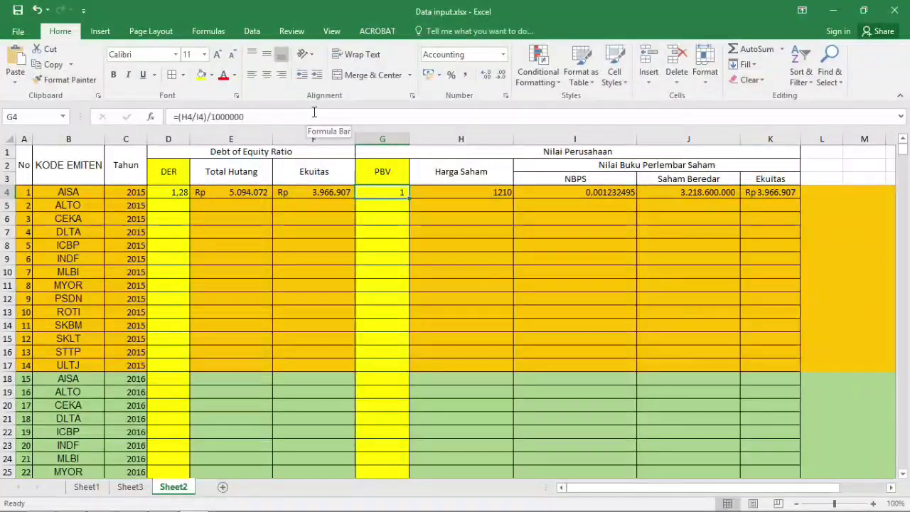
Format AISA's 2015 PBV in G4 to show two decimal places.
{"action": "left_click", "coordinate": [482, 76]}
{"action": "left_click", "coordinate": [480, 77]}
{"action": "left_click", "coordinate": [480, 77]}
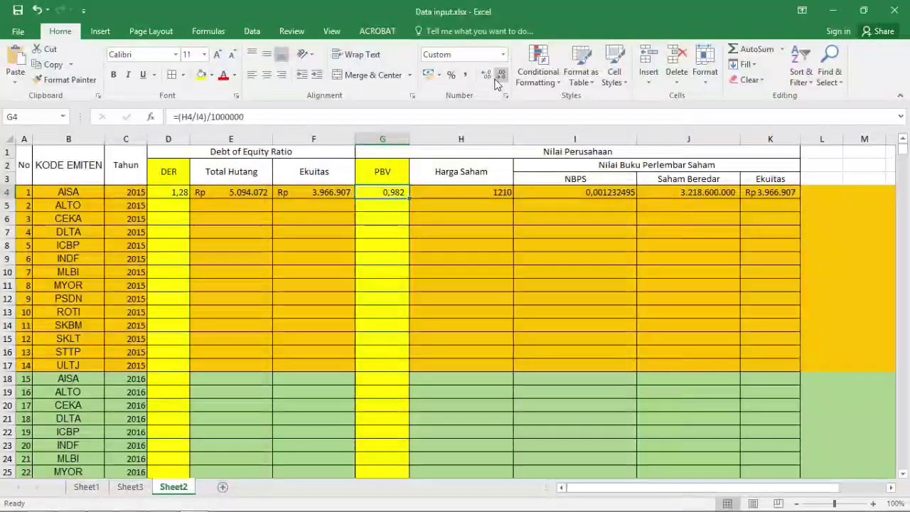
{"action": "left_click", "coordinate": [498, 78]}
Check the calculated ratios against the 2015 PBV (X) on page 2 and the DER(X) row on page 3 of aisa.pdf.
{"action": "key", "text": "alt+Tab"}
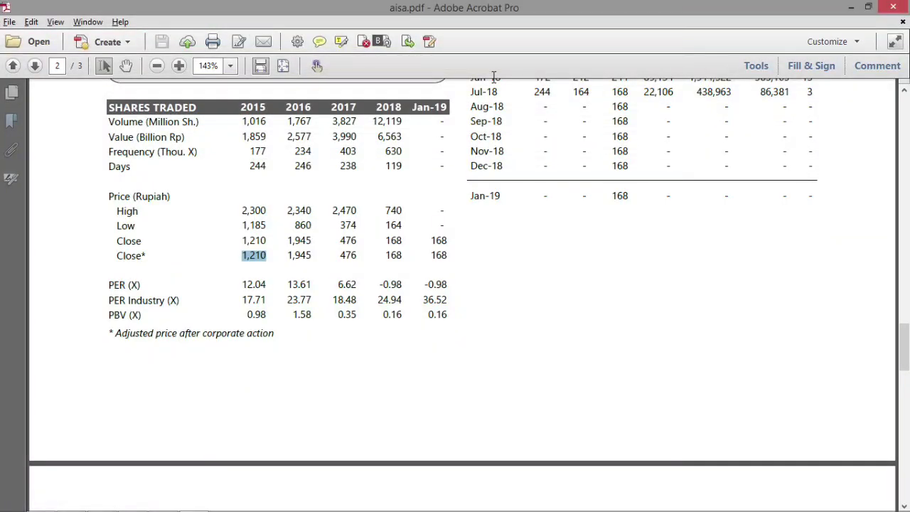
{"action": "left_click_drag", "start_coordinate": [246, 314], "coordinate": [268, 316]}
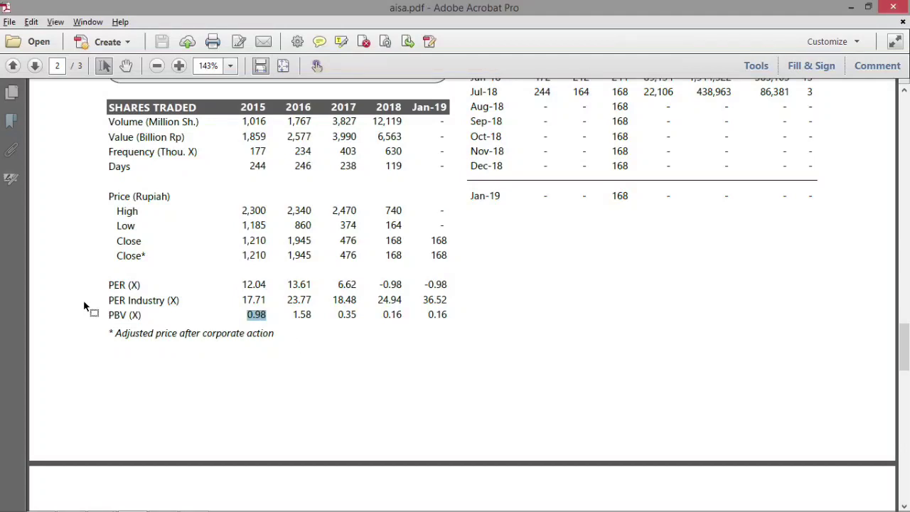
{"action": "left_click_drag", "start_coordinate": [109, 315], "coordinate": [153, 318]}
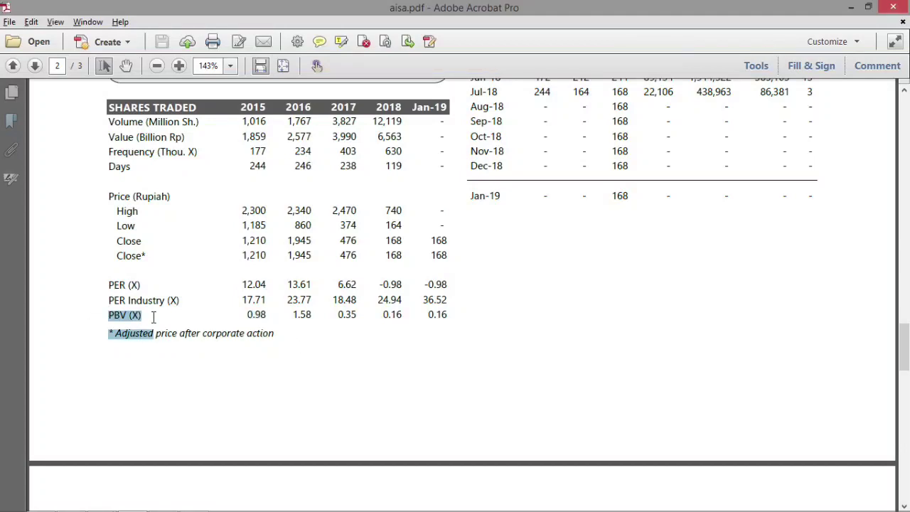
{"action": "scroll", "coordinate": [153, 318], "scroll_direction": "down", "scroll_amount": 15}
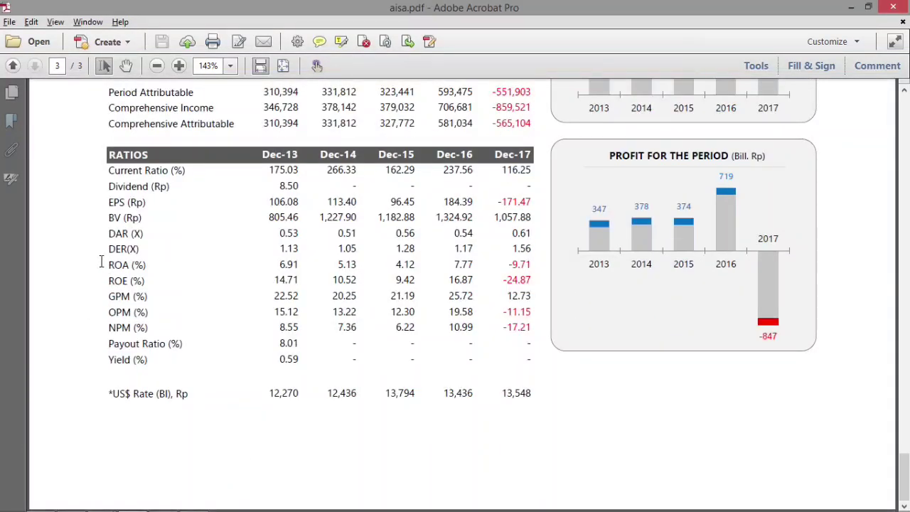
{"action": "left_click_drag", "start_coordinate": [101, 247], "coordinate": [141, 254]}
{"action": "scroll", "coordinate": [141, 254], "scroll_direction": "up", "scroll_amount": 8}
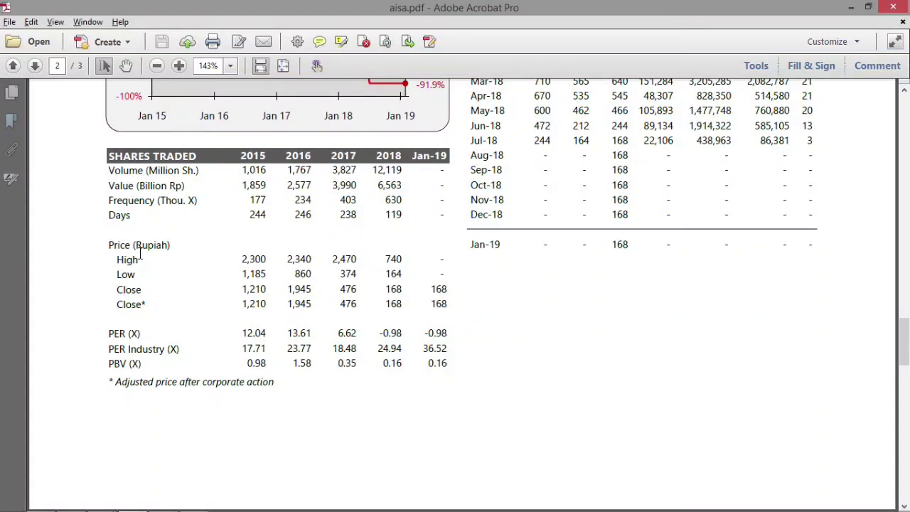
{"action": "key", "text": "alt+Tab"}
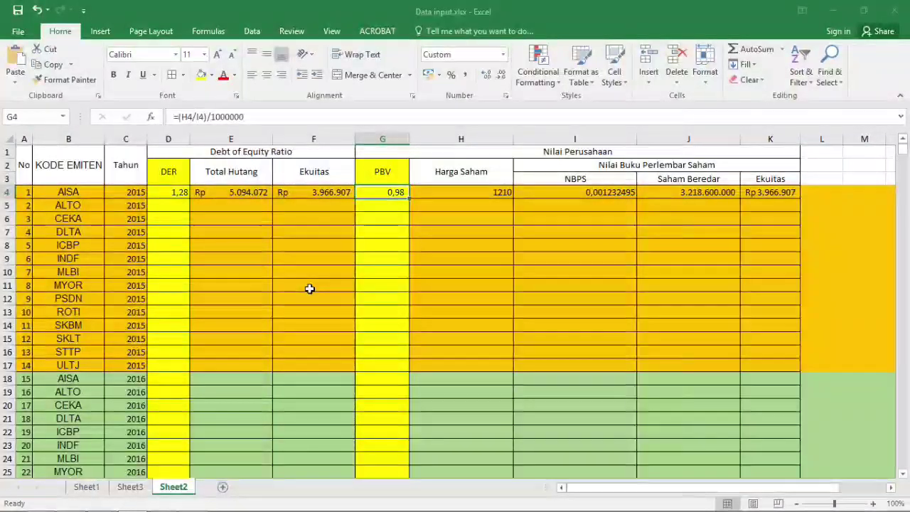
{"action": "key", "text": "alt+Tab"}
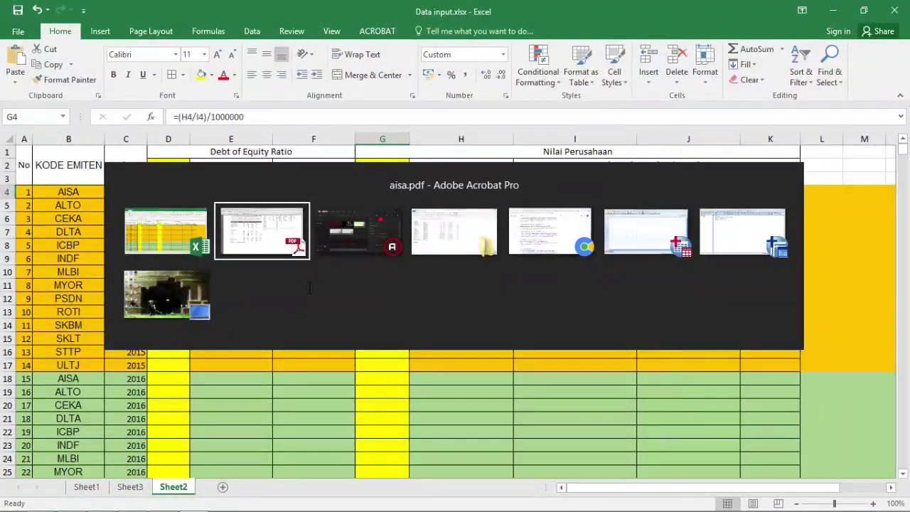
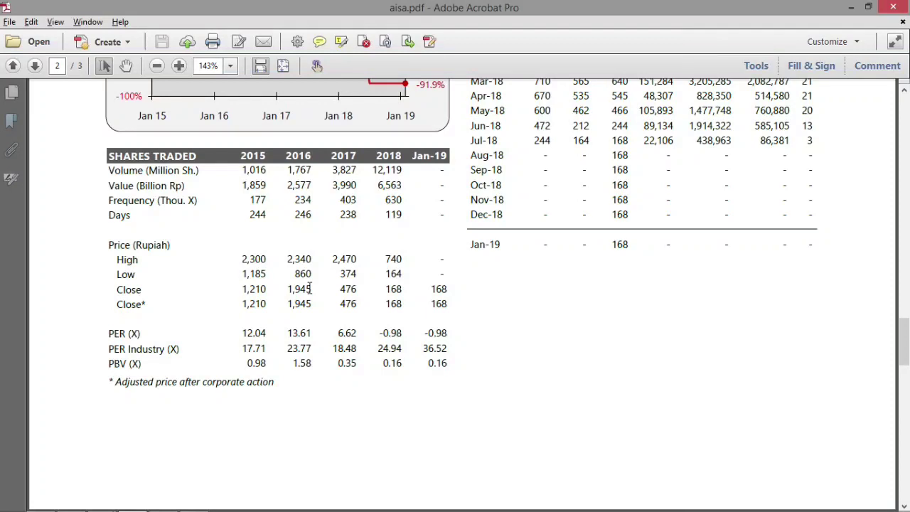
{"action": "key", "text": "alt+Tab"}
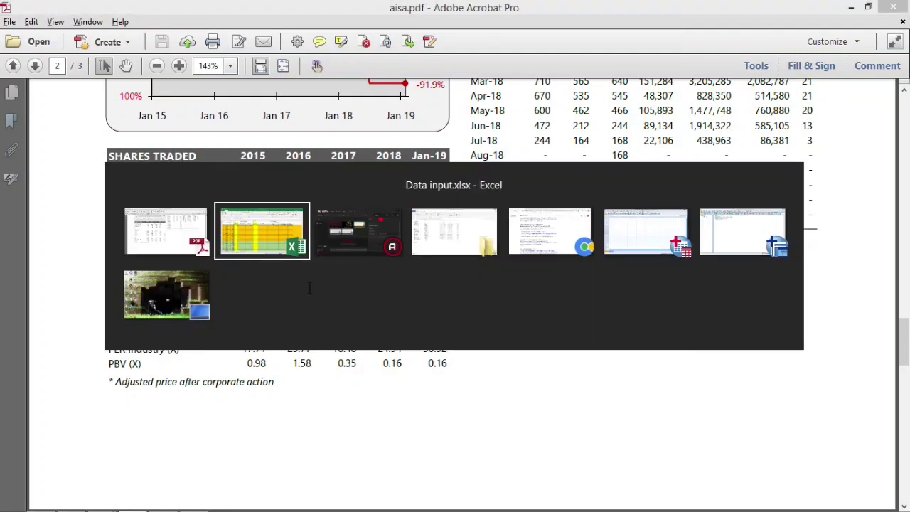
{"action": "key", "text": "alt+Tab"}
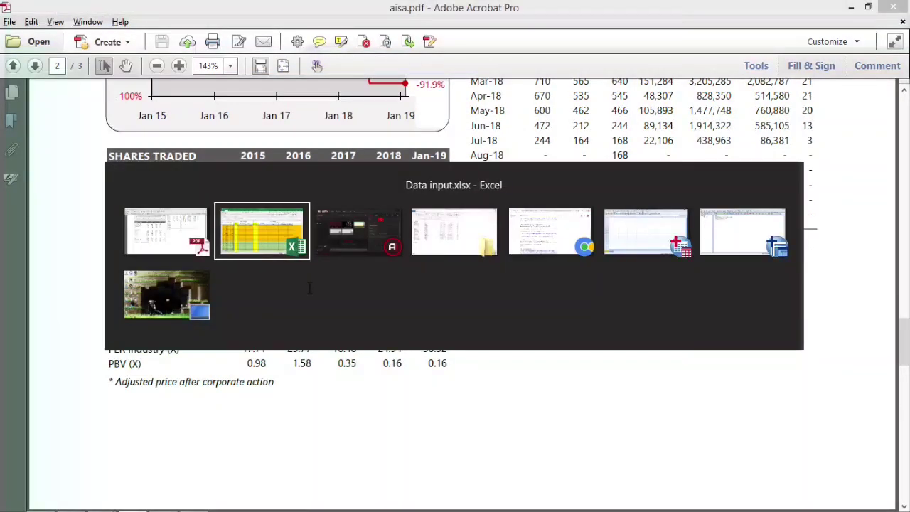
{"action": "key", "text": "alt+Tab"}
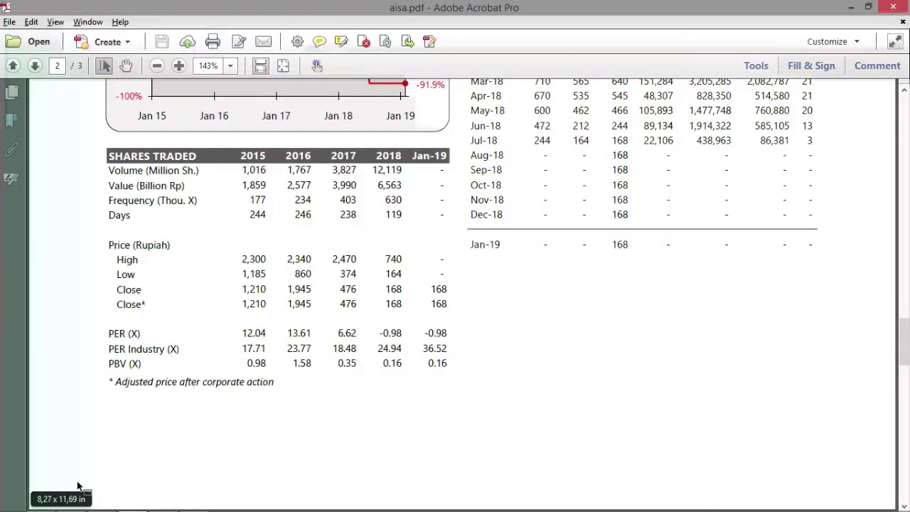
{"action": "key", "text": "alt+Tab"}
{"action": "key", "text": "alt+Tab"}
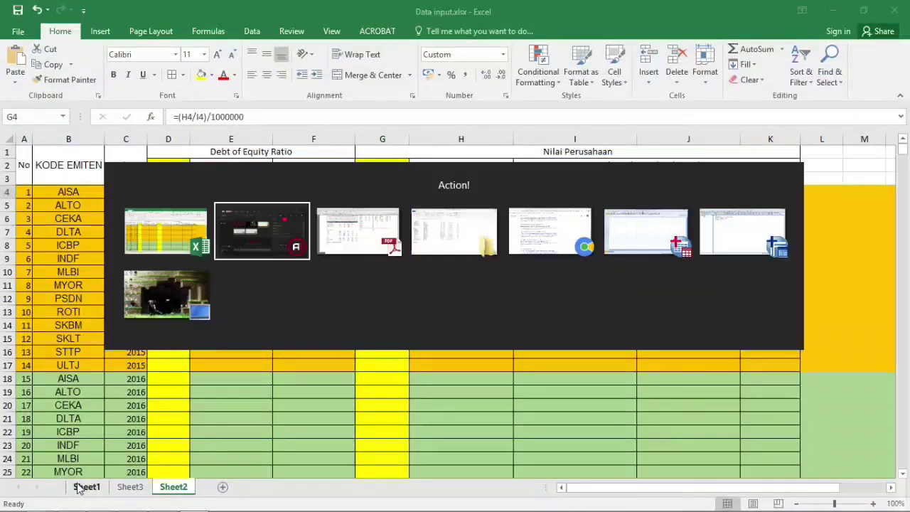
{"action": "key", "text": "alt+Tab"}
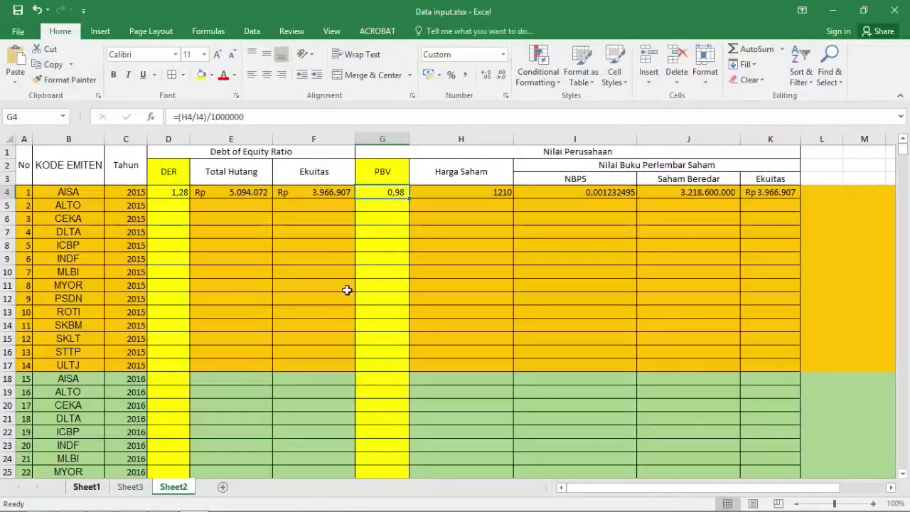
{"action": "left_click", "coordinate": [347, 290]}
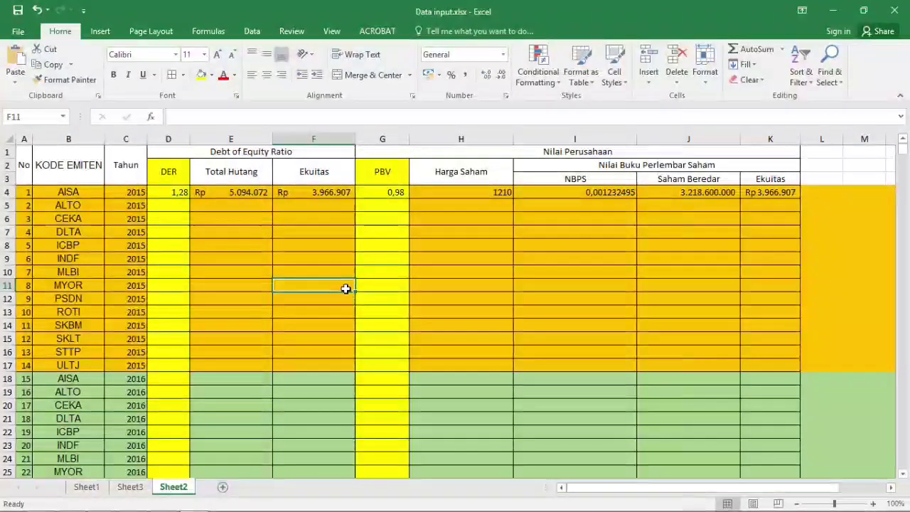
Open Sheet1 with the completed issuer data and enlarge its view to 80% from the first column.
{"action": "left_click", "coordinate": [99, 488]}
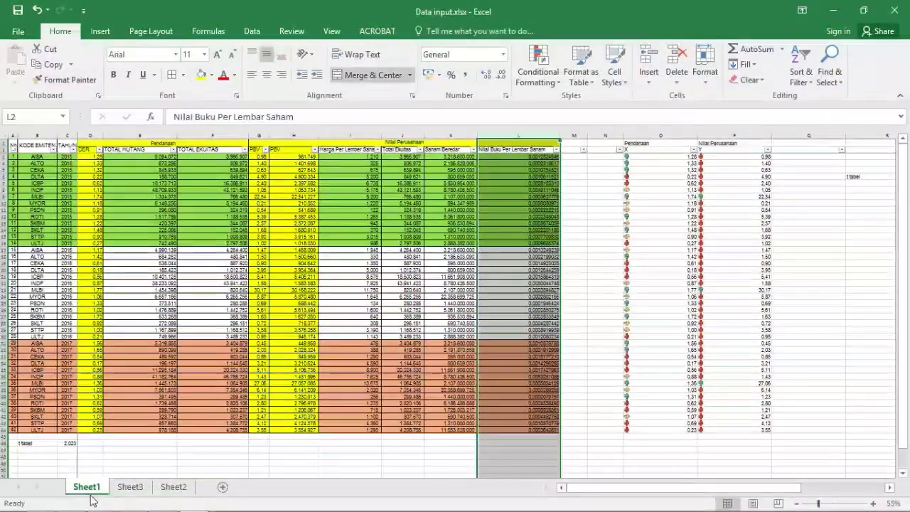
{"action": "left_click", "coordinate": [299, 273]}
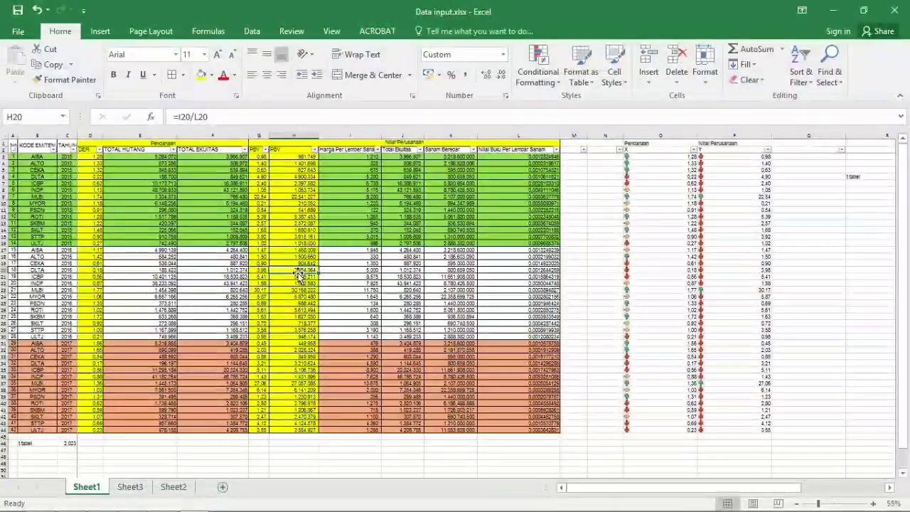
{"action": "key", "text": "ctrl+Up"}
{"action": "key", "text": "Left"}
{"action": "key", "text": "Left"}
{"action": "key", "text": "Left"}
{"action": "key", "text": "Left"}
{"action": "key", "text": "Left"}
{"action": "key", "text": "Left"}
{"action": "key", "text": "Left"}
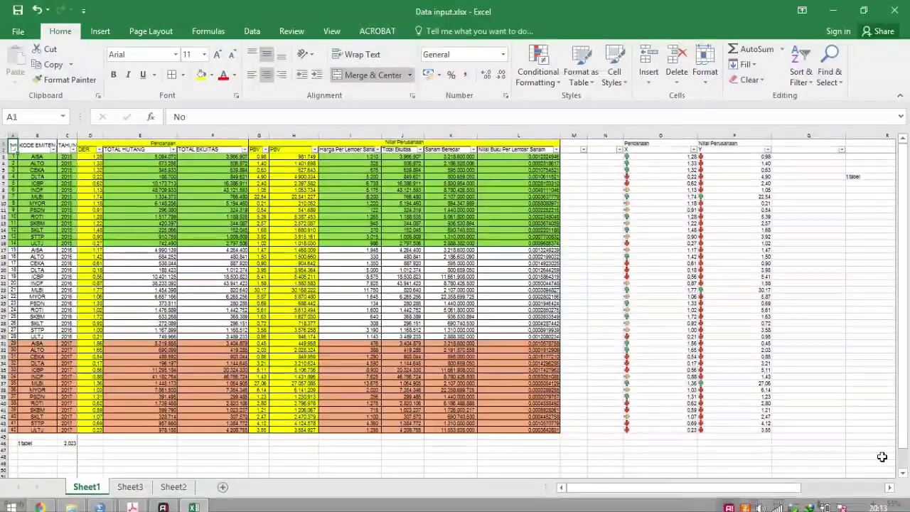
{"action": "left_click", "coordinate": [873, 502]}
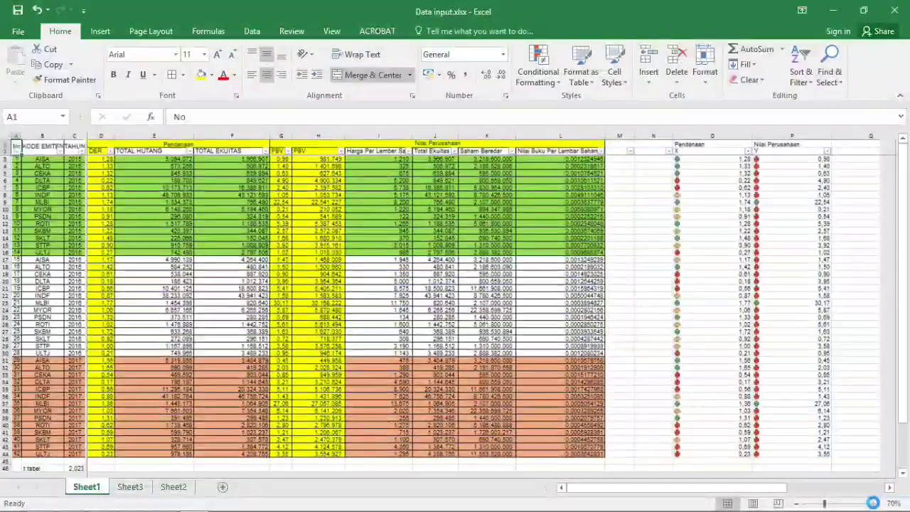
{"action": "left_click", "coordinate": [873, 503]}
{"action": "left_click", "coordinate": [872, 503]}
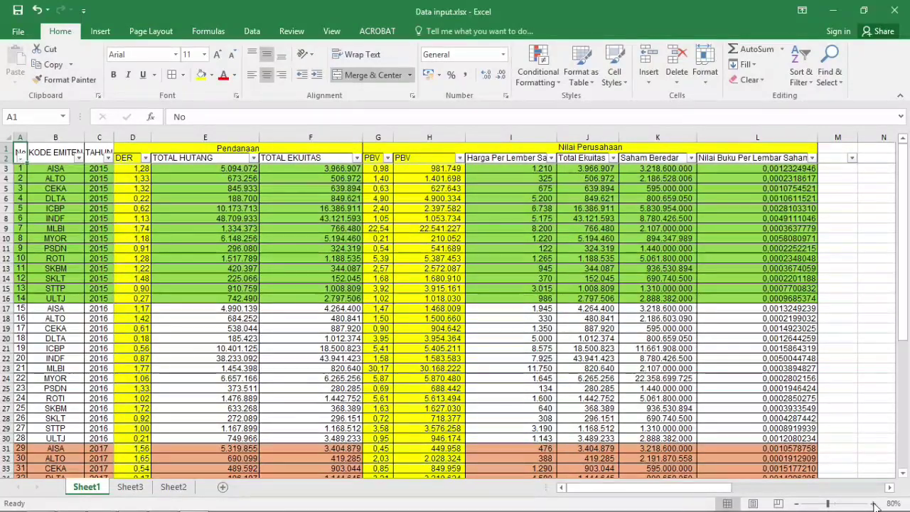
Examine the completed 2015 to 2017 issuer table, from the DER and PBV columns through to the Pendanaan X and Nilai Perusahaan Y columns.
{"action": "key", "text": "Down"}
{"action": "key", "text": "Right"}
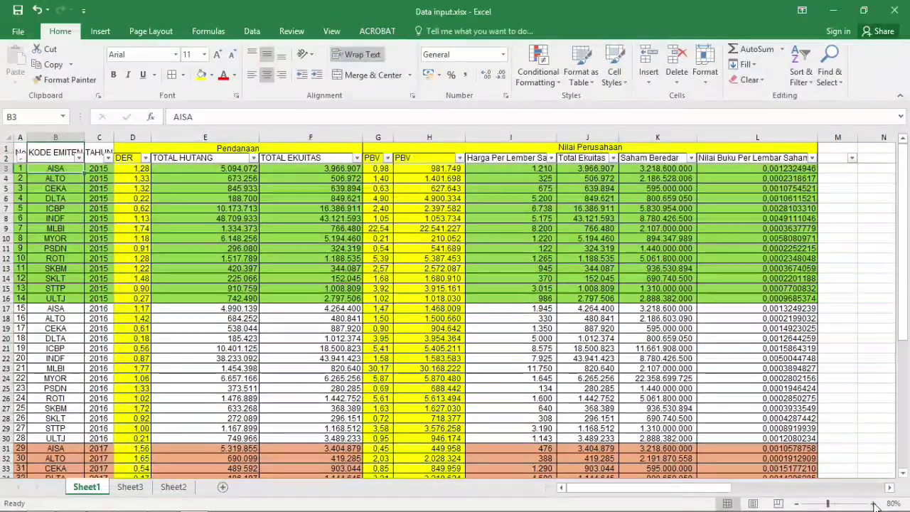
{"action": "key", "text": "Down"}
{"action": "key", "text": "Right"}
{"action": "key", "text": "Down"}
{"action": "key", "text": "Down"}
{"action": "key", "text": "Down"}
{"action": "key", "text": "Down"}
{"action": "key", "text": "Down"}
{"action": "key", "text": "Down"}
{"action": "key", "text": "Down"}
{"action": "key", "text": "Down"}
{"action": "key", "text": "Down"}
{"action": "key", "text": "Down"}
{"action": "key", "text": "Down"}
{"action": "key", "text": "Down"}
{"action": "key", "text": "Down"}
{"action": "key", "text": "Down"}
{"action": "key", "text": "Down"}
{"action": "key", "text": "Down"}
{"action": "key", "text": "Down"}
{"action": "key", "text": "Down"}
{"action": "key", "text": "Down"}
{"action": "key", "text": "Down"}
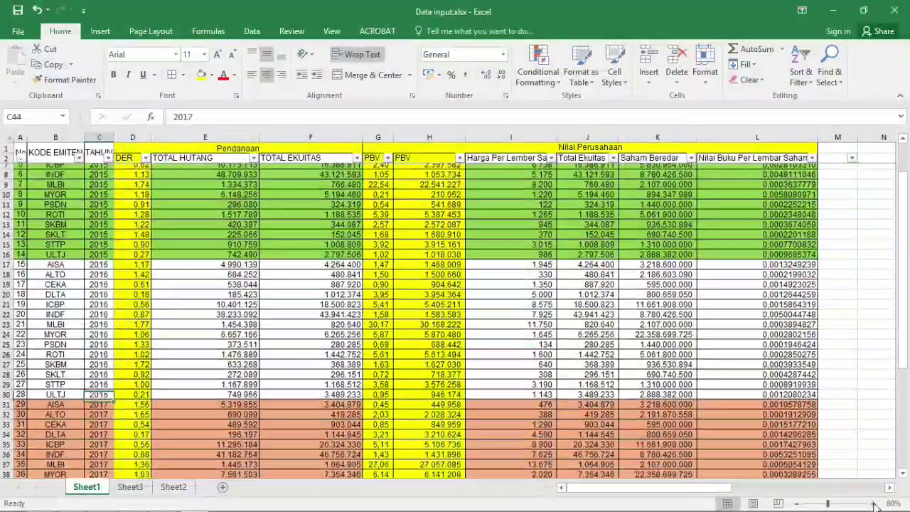
{"action": "key", "text": "Right"}
{"action": "key", "text": "Right"}
{"action": "key", "text": "Right"}
{"action": "key", "text": "Right"}
{"action": "key", "text": "Right"}
{"action": "key", "text": "Right"}
{"action": "key", "text": "Right"}
{"action": "key", "text": "Right"}
{"action": "key", "text": "Right"}
{"action": "key", "text": "Right"}
{"action": "key", "text": "Right"}
{"action": "key", "text": "Right"}
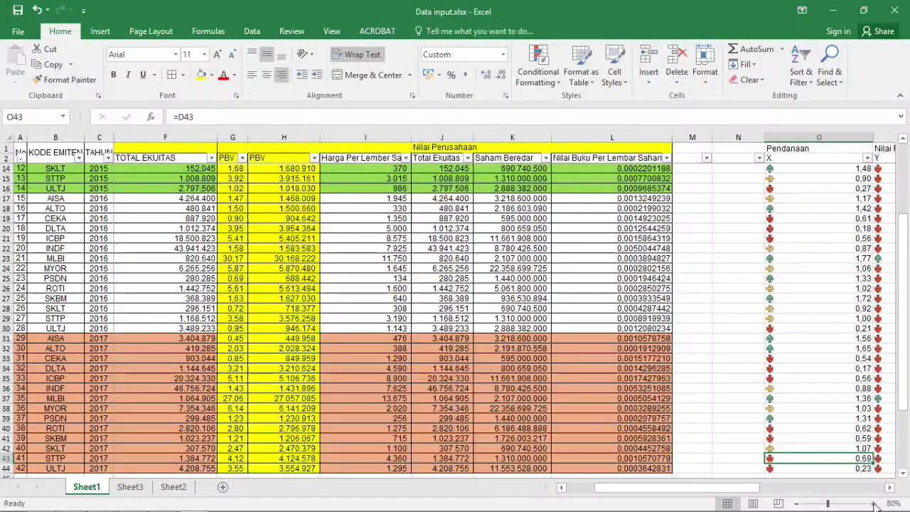
{"action": "key", "text": "Right"}
{"action": "key", "text": "Right"}
{"action": "key", "text": "Left"}
{"action": "key", "text": "Left"}
{"action": "key", "text": "ctrl+Up"}
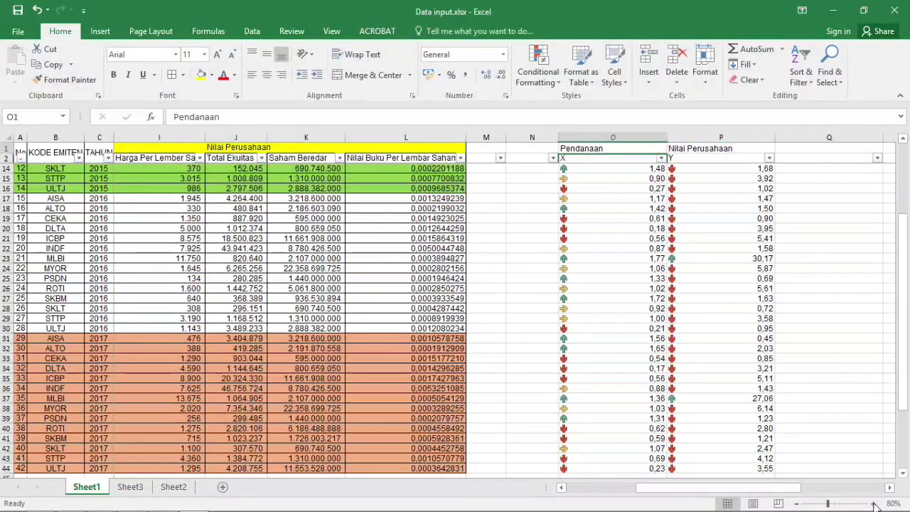
{"action": "key", "text": "Down"}
{"action": "key", "text": "Down"}
{"action": "key", "text": "Left"}
{"action": "key", "text": "Left"}
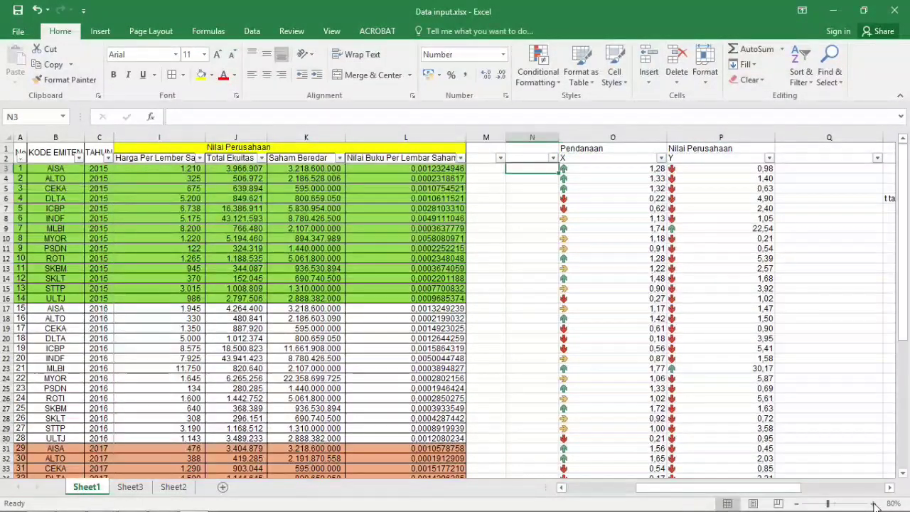
{"action": "key", "text": "Left"}
{"action": "key", "text": "Left"}
{"action": "key", "text": "Left"}
{"action": "key", "text": "Left"}
{"action": "key", "text": "Left"}
{"action": "key", "text": "Left"}
{"action": "key", "text": "Left"}
{"action": "key", "text": "Left"}
{"action": "key", "text": "Left"}
{"action": "key", "text": "Left"}
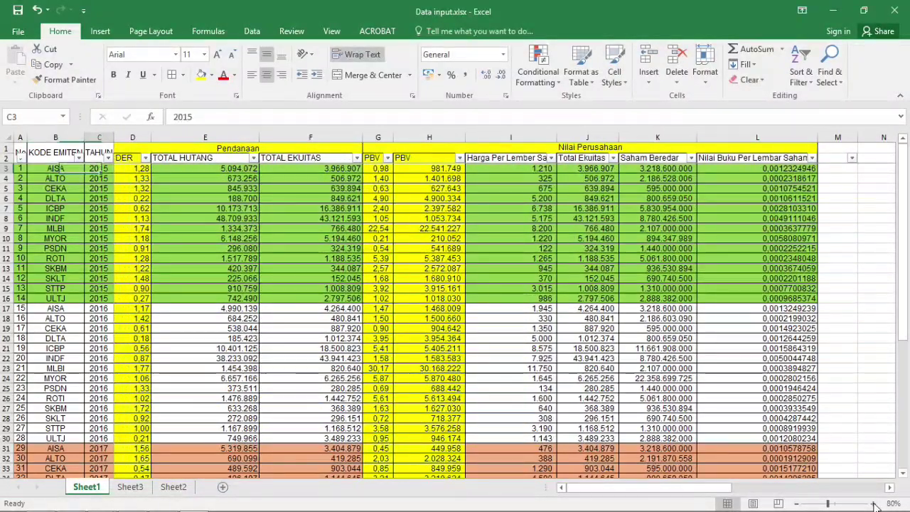
{"action": "key", "text": "Right"}
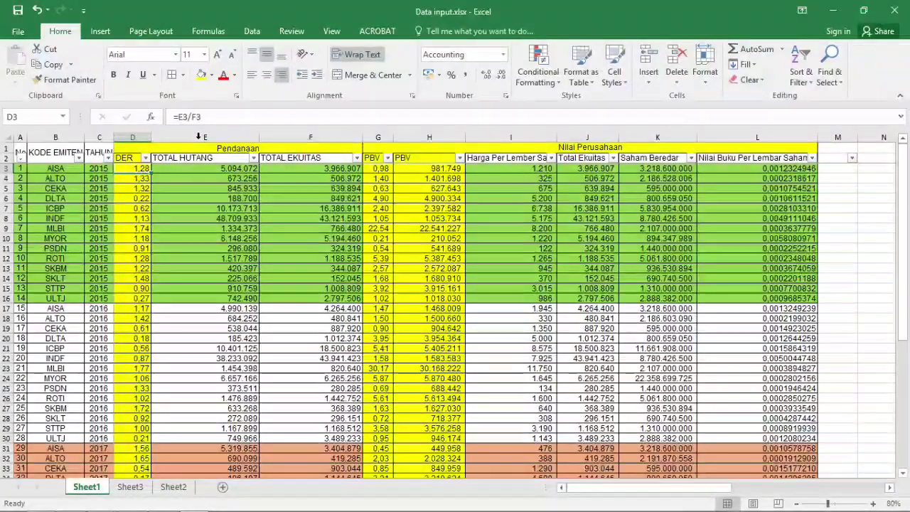
Hide the TOTAL HUTANG and TOTAL EKUITAS columns (E and F) between DER and PBV on Sheet1.
{"action": "left_click_drag", "start_coordinate": [199, 136], "coordinate": [290, 137]}
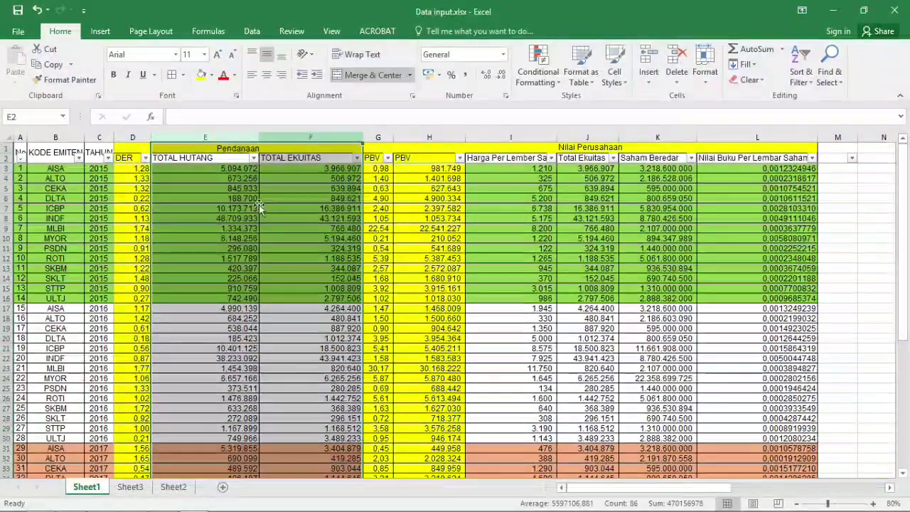
{"action": "right_click", "coordinate": [308, 136]}
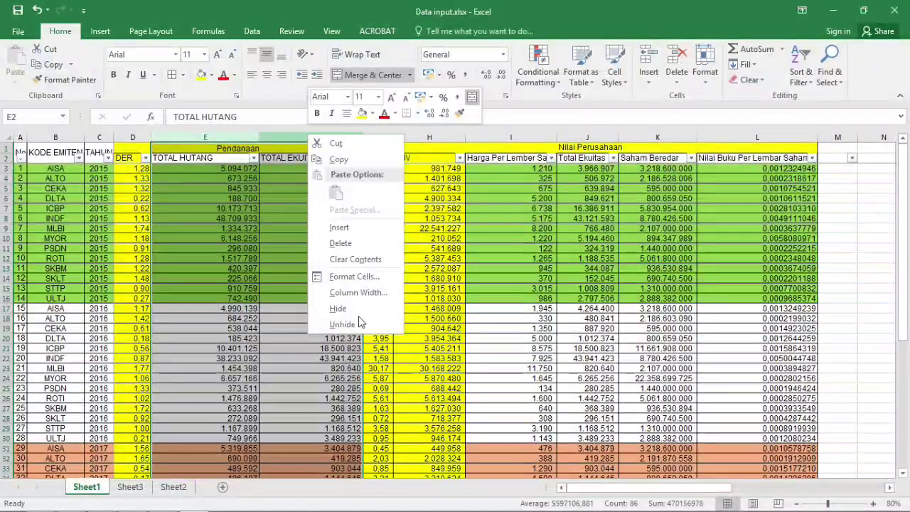
{"action": "left_click", "coordinate": [357, 323]}
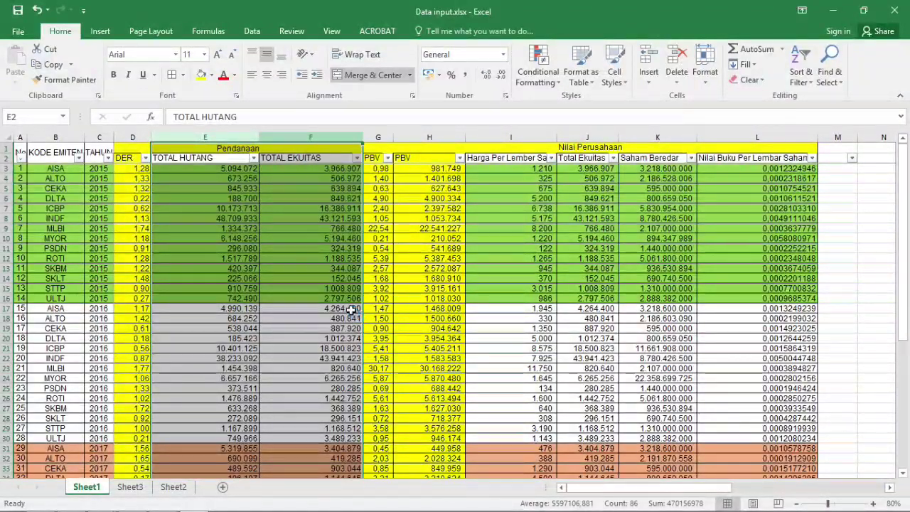
{"action": "right_click", "coordinate": [267, 138]}
{"action": "left_click", "coordinate": [330, 313]}
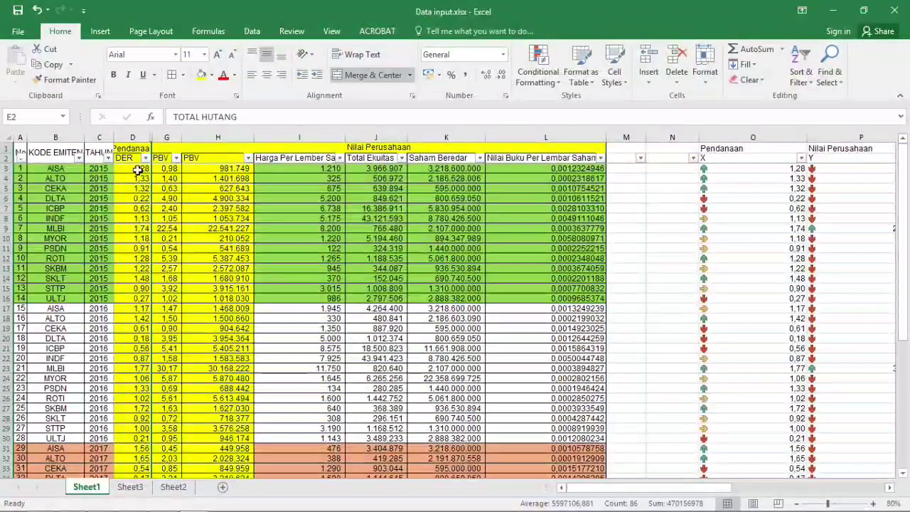
Copy the DER and adjacent PBV ratio values for all issuers from 2015 to 2017, rows 3 to 44 of Sheet1.
{"action": "left_click", "coordinate": [134, 159]}
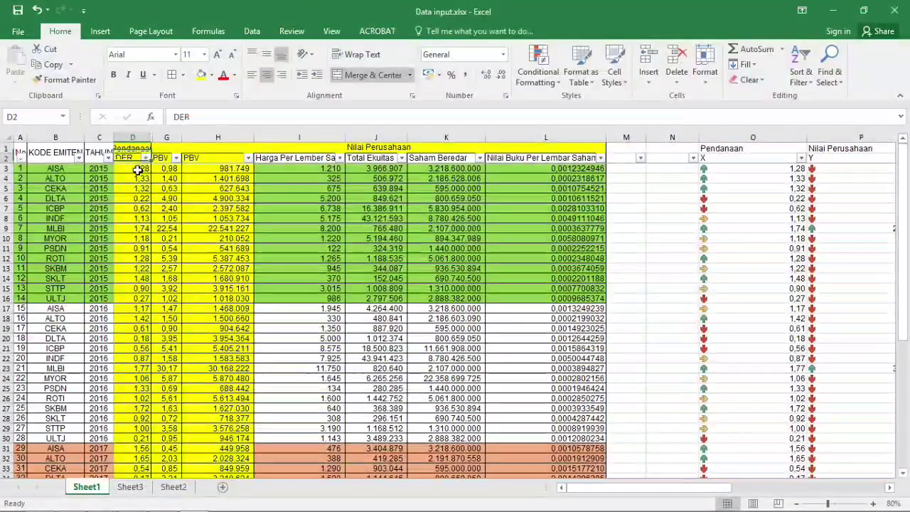
{"action": "left_click", "coordinate": [137, 173]}
{"action": "key", "text": "shift+Right"}
{"action": "key", "text": "ctrl+shift+Down"}
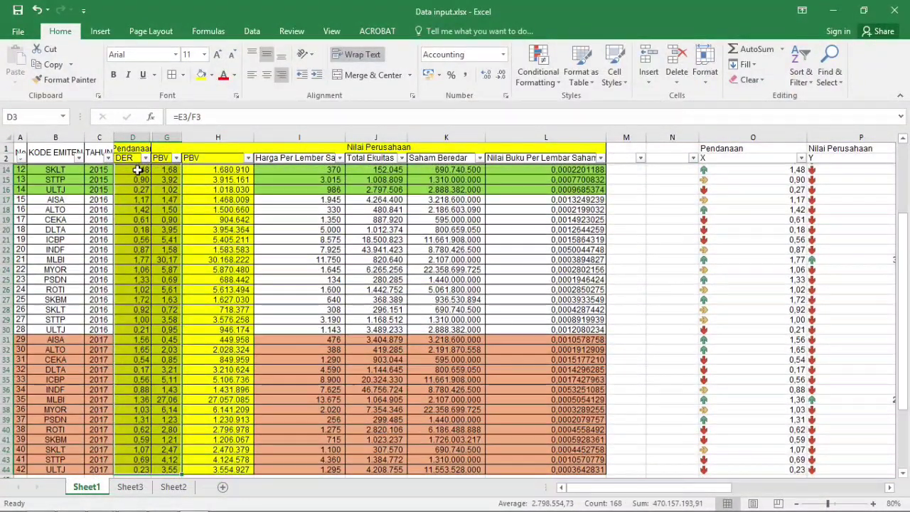
{"action": "key", "text": "ctrl+c"}
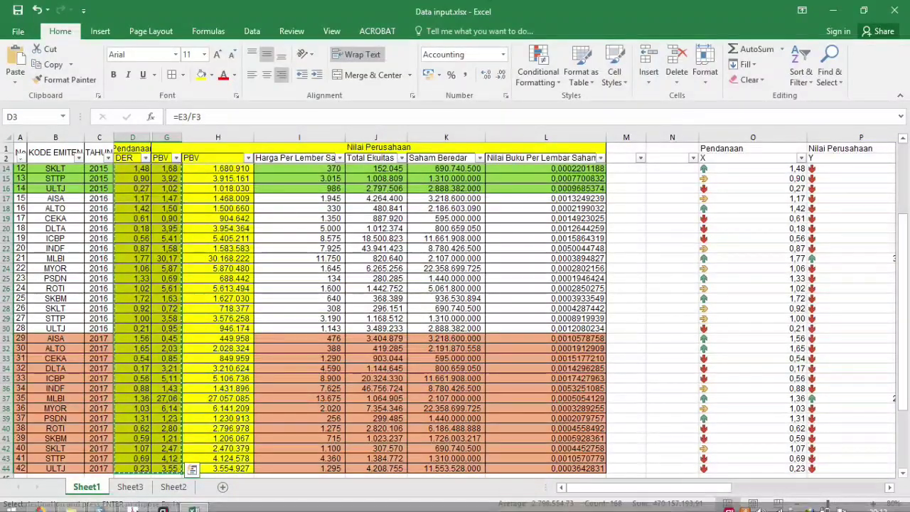
Switch to the empty Untitled3 dataset in SPSS and paste the copied DER and PBV values from the first row and column.
{"action": "left_click", "coordinate": [102, 503]}
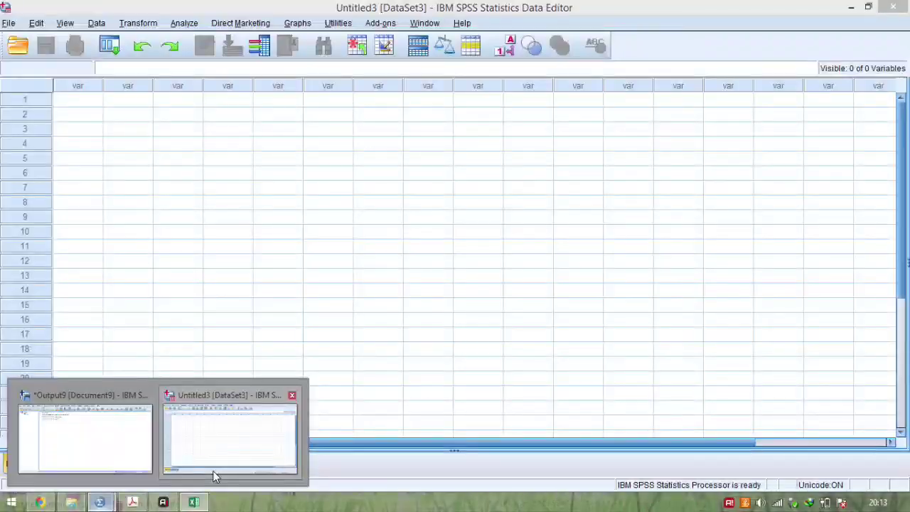
{"action": "left_click", "coordinate": [214, 475]}
{"action": "left_click", "coordinate": [82, 111]}
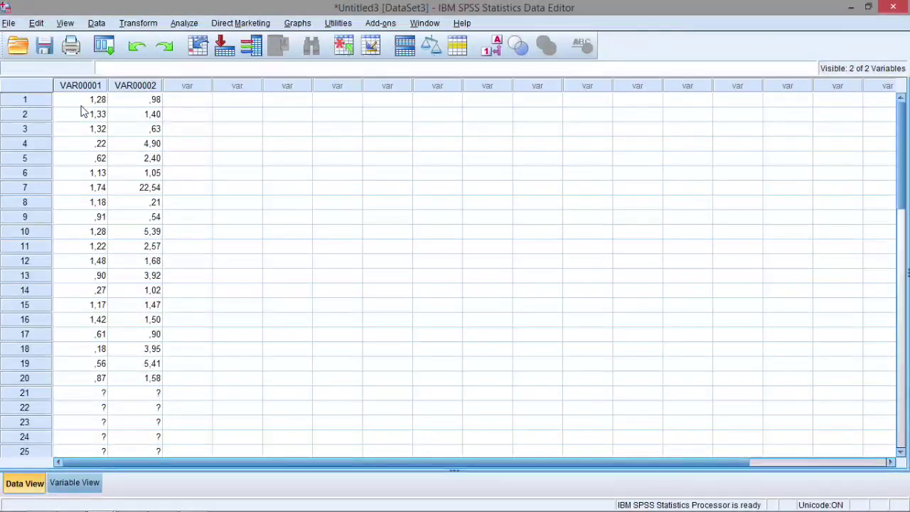
Rename the first variable, which holds the DER values, as X in the dataset's variable definitions.
{"action": "left_click", "coordinate": [71, 482]}
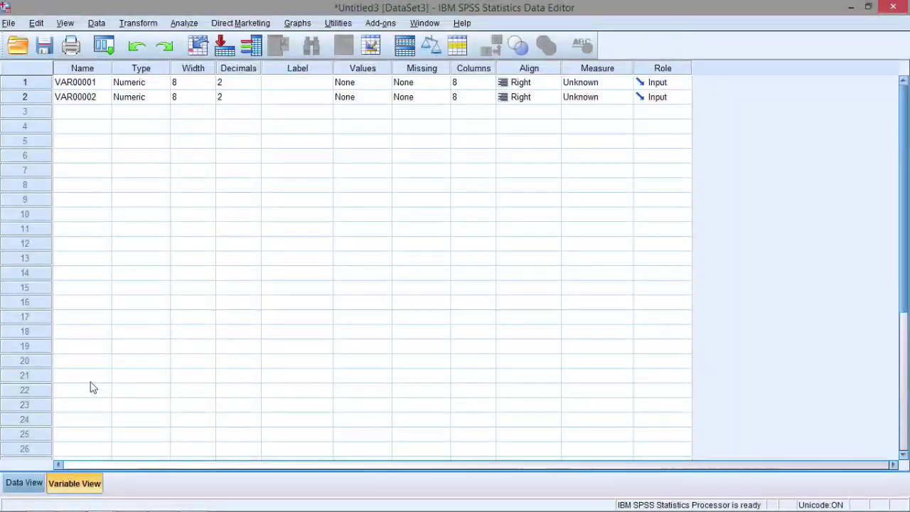
{"action": "left_click", "coordinate": [95, 83]}
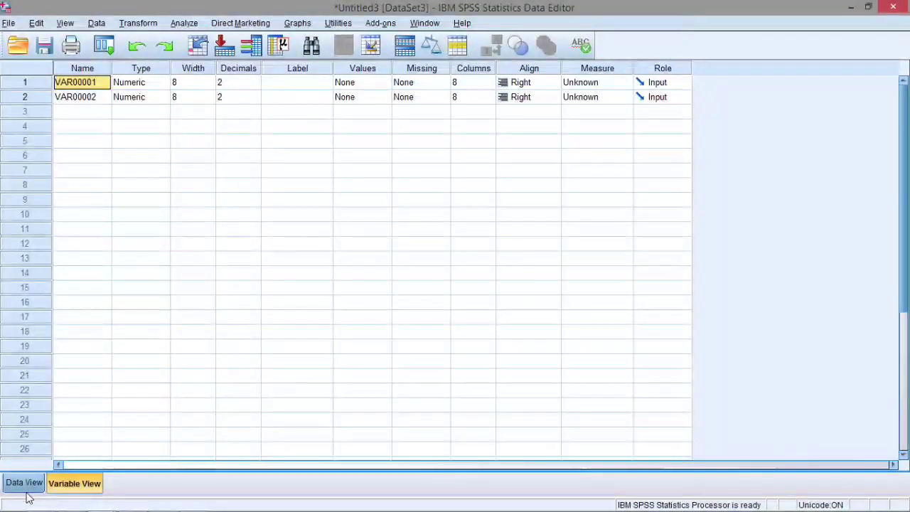
{"action": "left_click", "coordinate": [24, 483]}
{"action": "left_click", "coordinate": [97, 84]}
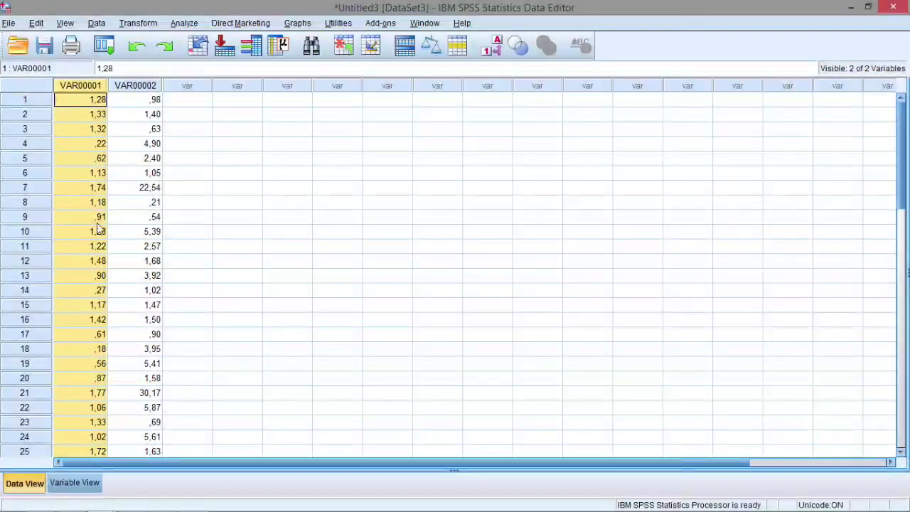
{"action": "left_click", "coordinate": [74, 481]}
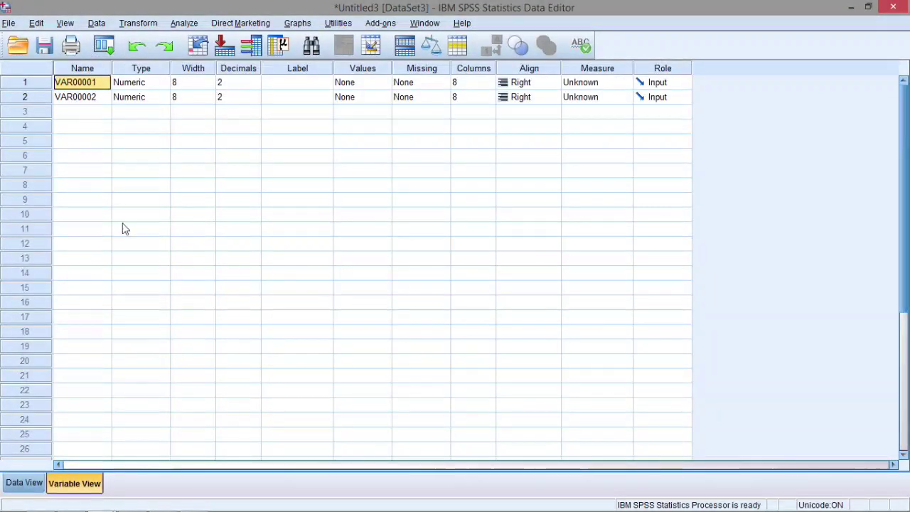
{"action": "type", "text": "x"}
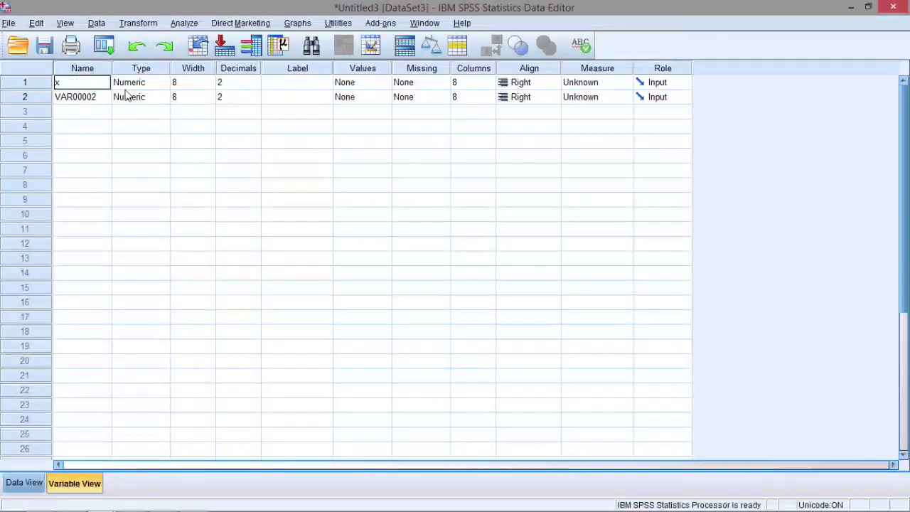
{"action": "type", "text": "x"}
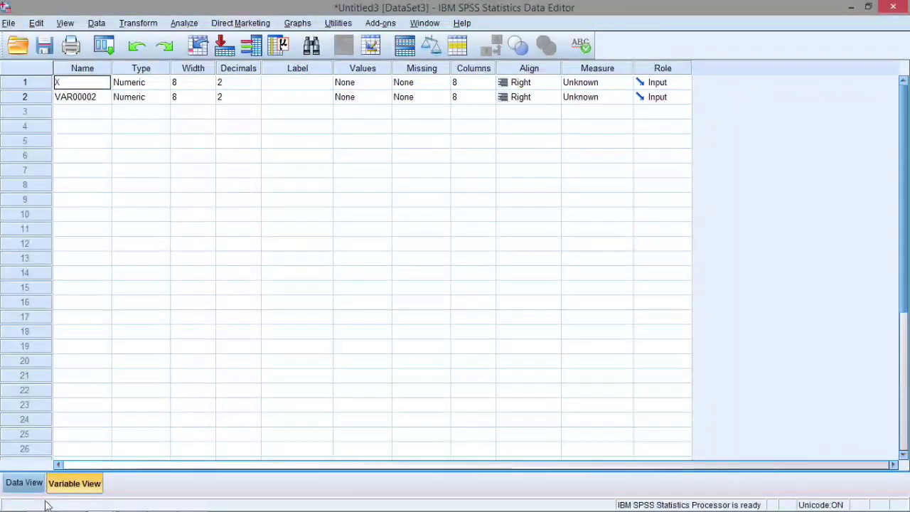
Check the data columns and rename the second variable as Y.
{"action": "left_click", "coordinate": [25, 483]}
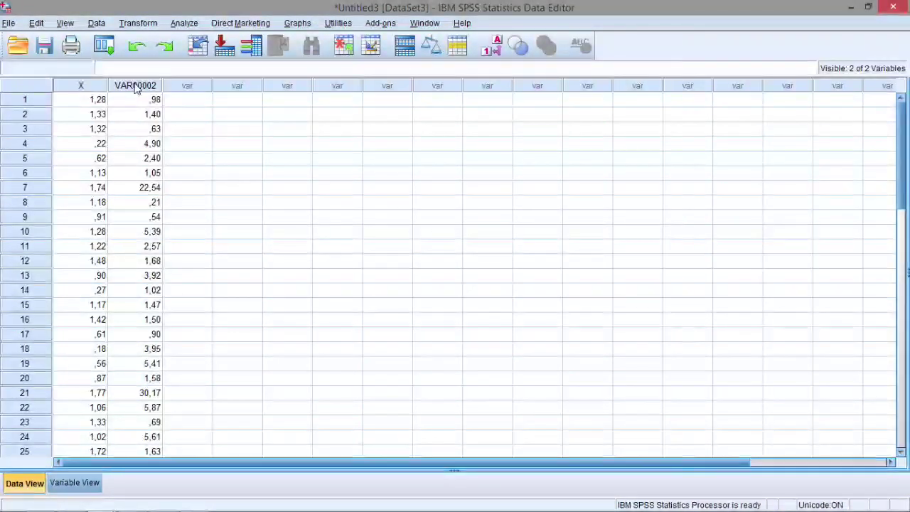
{"action": "left_click", "coordinate": [80, 483]}
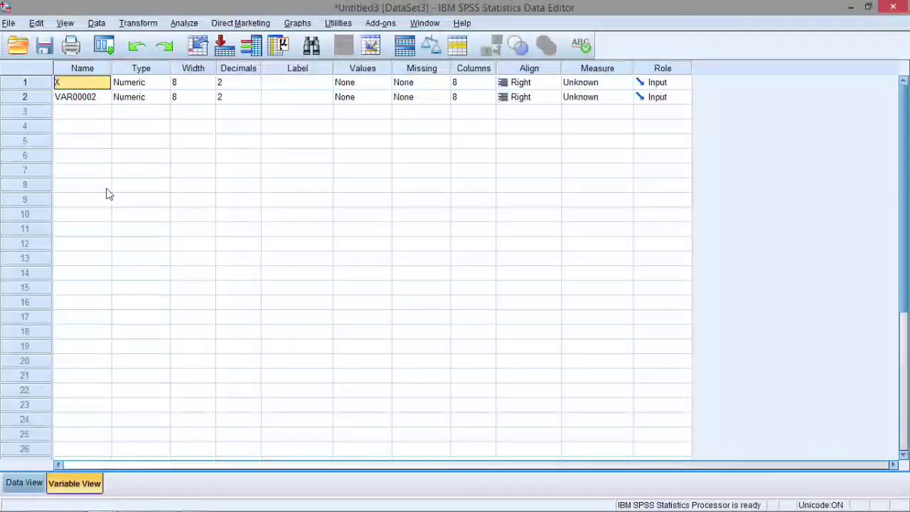
{"action": "left_click", "coordinate": [86, 103]}
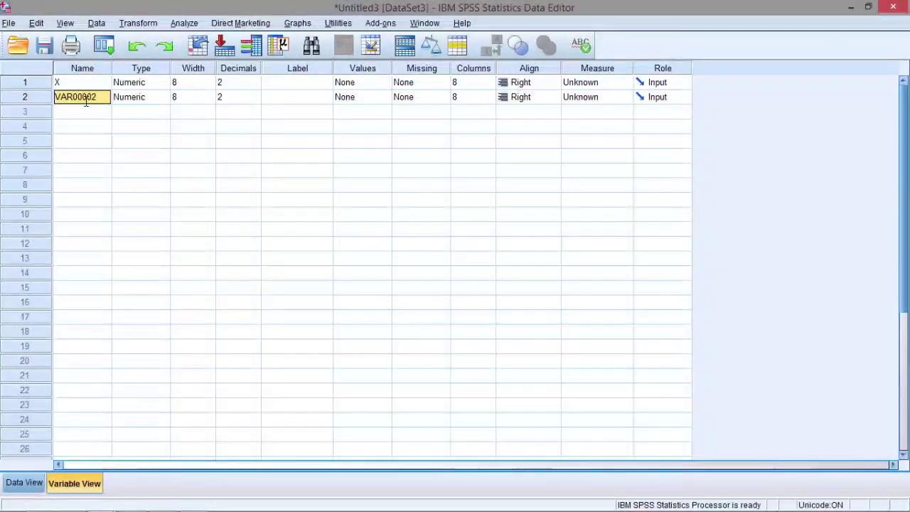
{"action": "type", "text": "Y"}
Set the decimals of variables X and Y to 4 and return to the data values.
{"action": "key", "text": "Tab"}
{"action": "key", "text": "Tab"}
{"action": "key", "text": "Tab"}
{"action": "key", "text": "Up"}
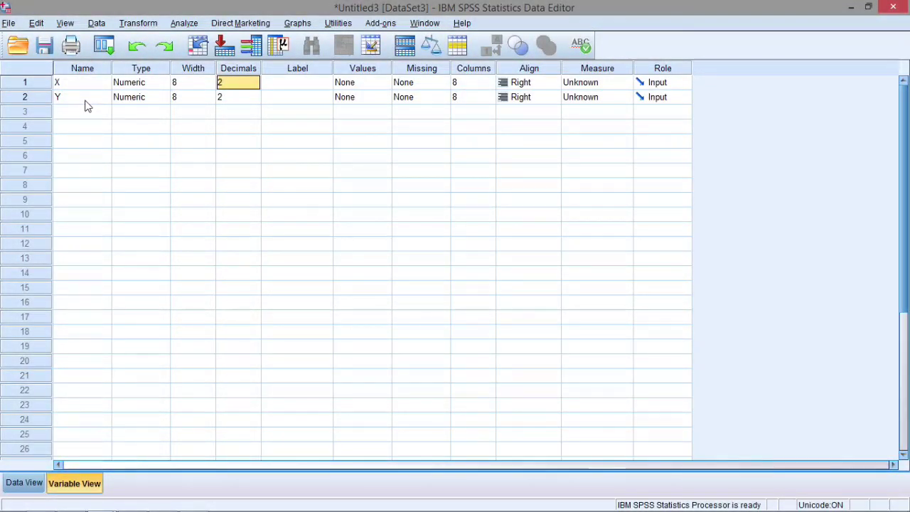
{"action": "type", "text": "4"}
{"action": "key", "text": "Tab"}
{"action": "key", "text": "Left"}
{"action": "key", "text": "Down"}
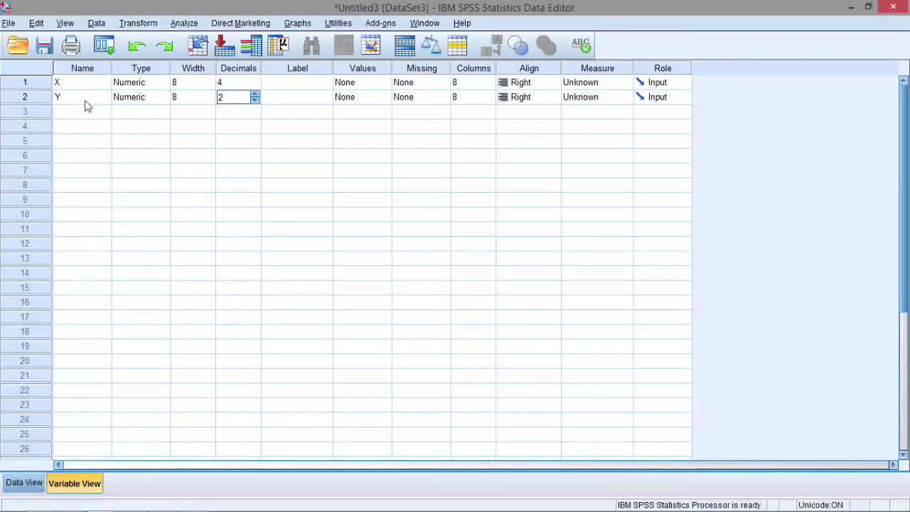
{"action": "type", "text": "4"}
{"action": "key", "text": "Tab"}
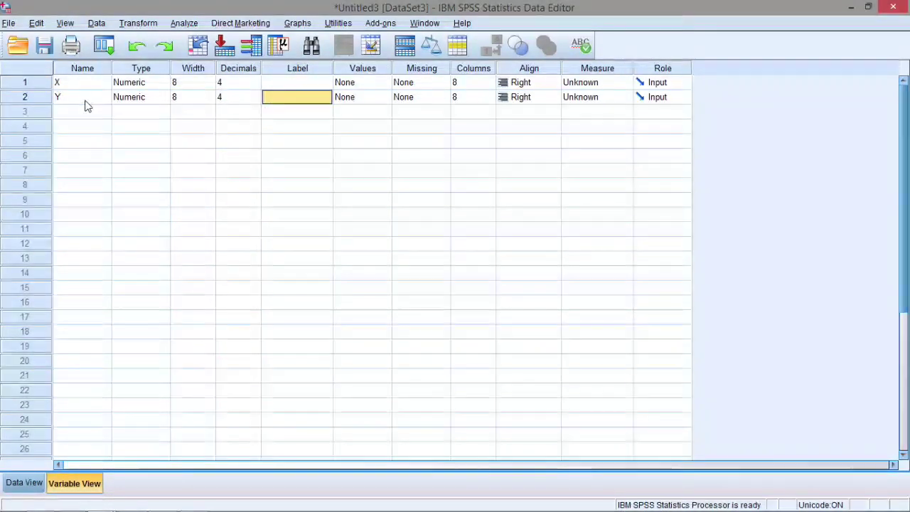
{"action": "left_click", "coordinate": [26, 484]}
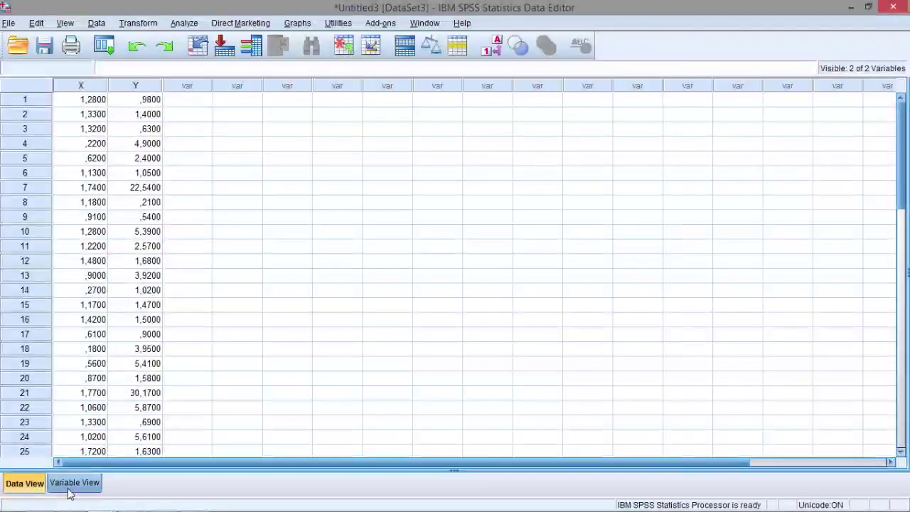
Switch to the Data input.xlsx workbook in Excel and format the DER and PBV values in rows 3 to 44 with four decimals.
{"action": "key", "text": "alt+Tab"}
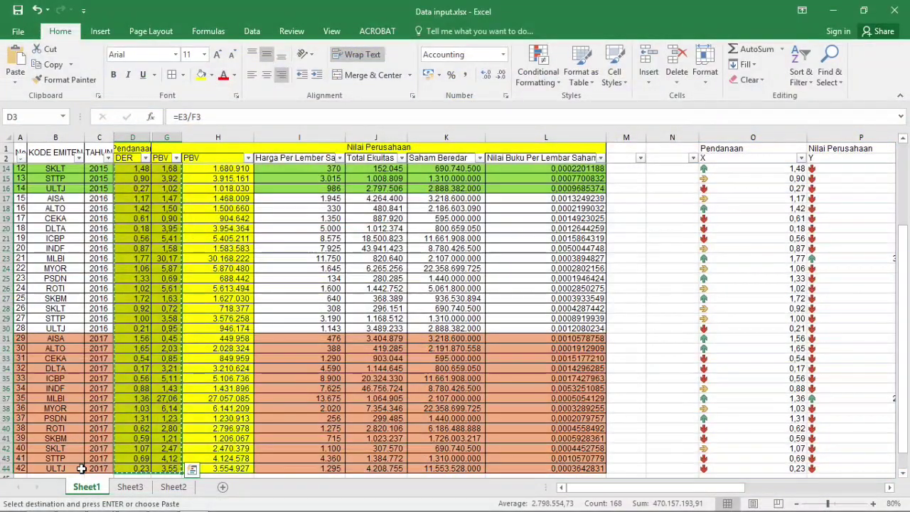
{"action": "left_click", "coordinate": [743, 177]}
{"action": "key", "text": "Up"}
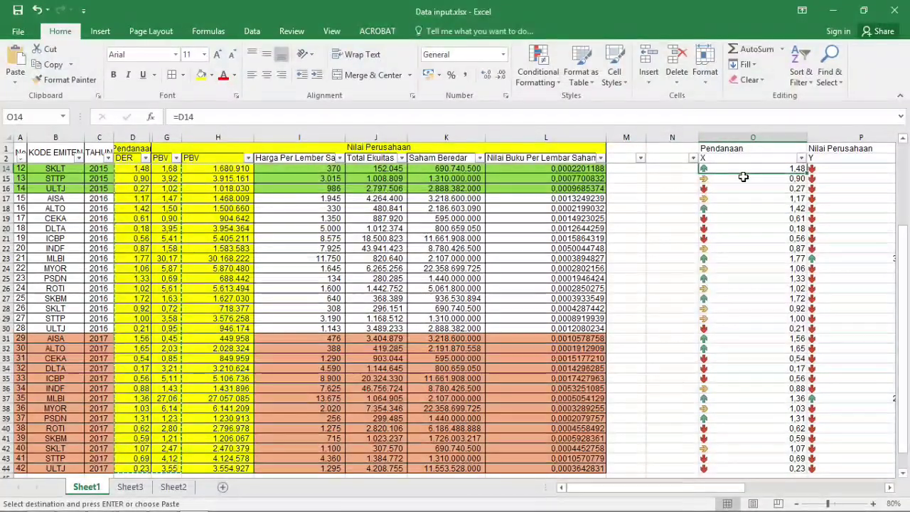
{"action": "key", "text": "Up"}
{"action": "key", "text": "Up"}
{"action": "key", "text": "ctrl+Up"}
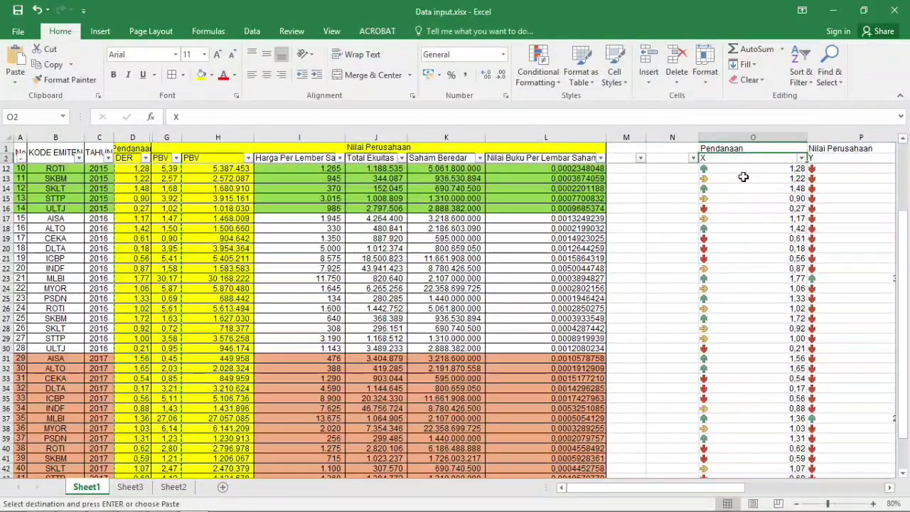
{"action": "key", "text": "Down"}
{"action": "key", "text": "Left"}
{"action": "key", "text": "Left"}
{"action": "key", "text": "Left"}
{"action": "key", "text": "Left"}
{"action": "key", "text": "Left"}
{"action": "key", "text": "Left"}
{"action": "key", "text": "Left"}
{"action": "key", "text": "Left"}
{"action": "key", "text": "Left"}
{"action": "key", "text": "Left"}
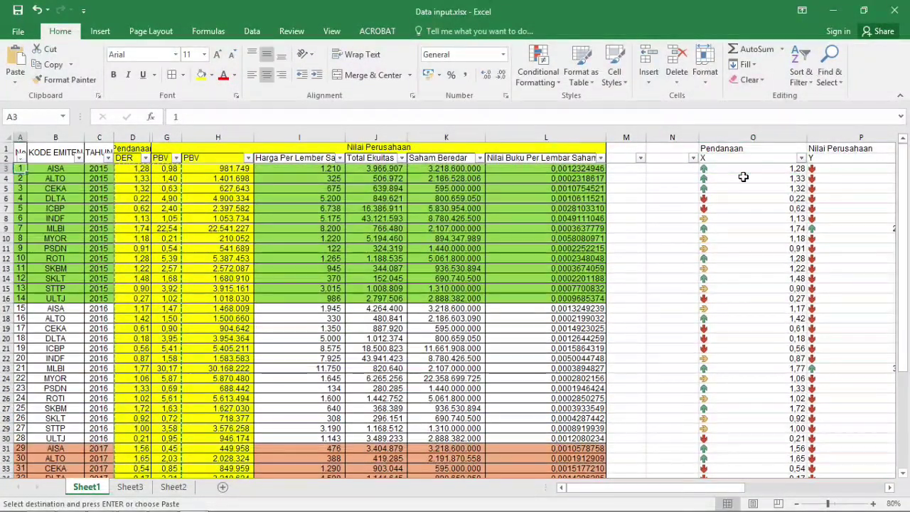
{"action": "key", "text": "Right"}
{"action": "key", "text": "Right"}
{"action": "key", "text": "Left"}
{"action": "key", "text": "shift+Right"}
{"action": "key", "text": "ctrl+v"}
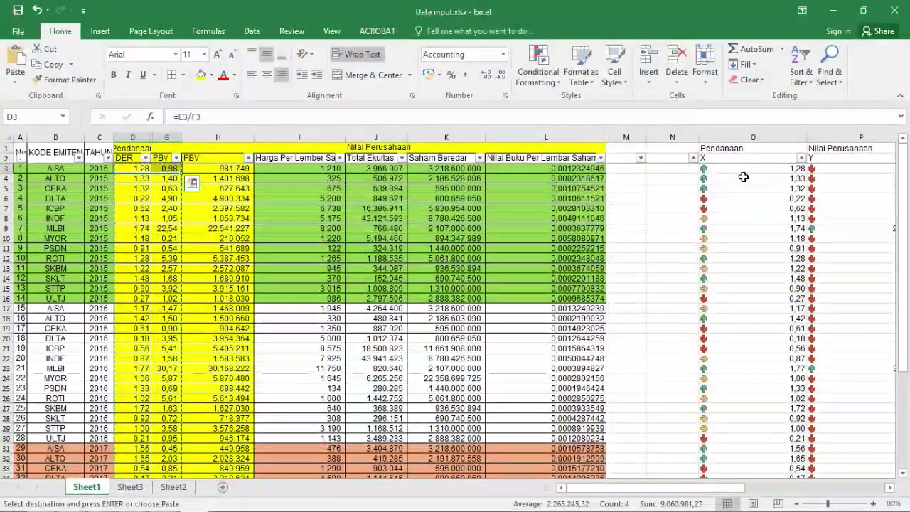
{"action": "key", "text": "ctrl+shift+Down"}
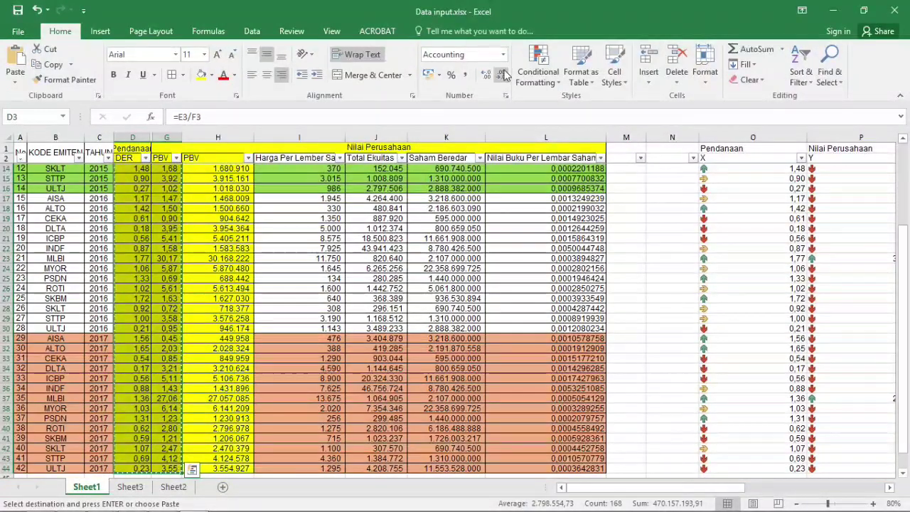
{"action": "left_click", "coordinate": [486, 76]}
{"action": "left_click", "coordinate": [487, 75]}
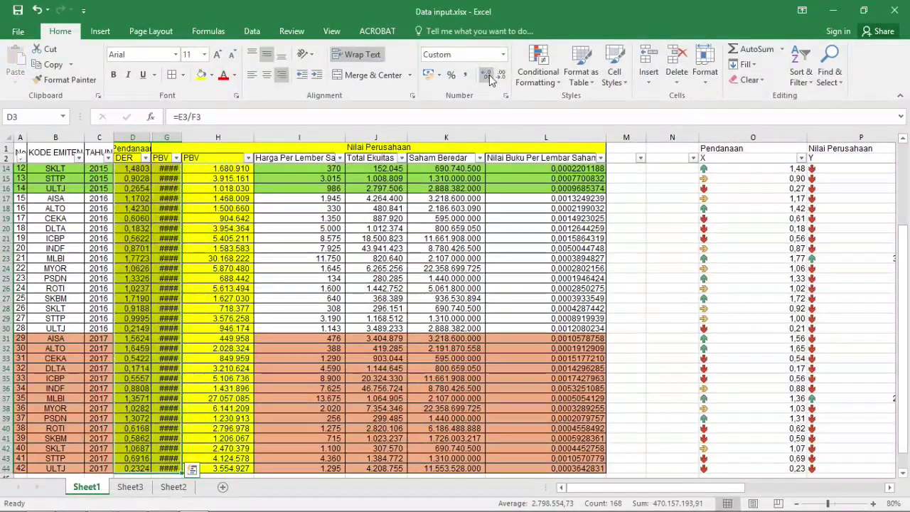
Fit the width of column G to its PBV values.
{"action": "left_click_drag", "start_coordinate": [179, 140], "coordinate": [180, 140]}
{"action": "double_click", "coordinate": [182, 137]}
Copy the DER and PBV values in rows 3 to 44 and paste them over the X and Y data in SPSS.
{"action": "scroll", "coordinate": [181, 137], "scroll_direction": "up", "scroll_amount": 4}
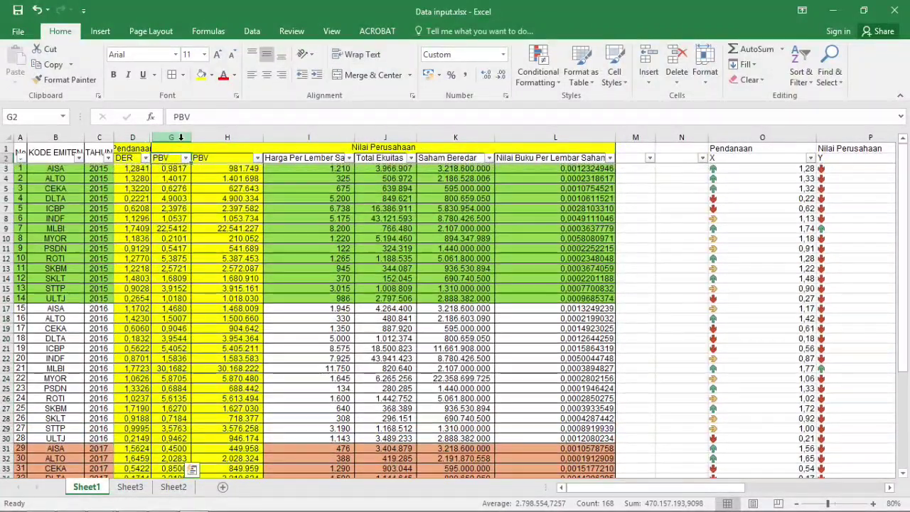
{"action": "key", "text": "shift+Right"}
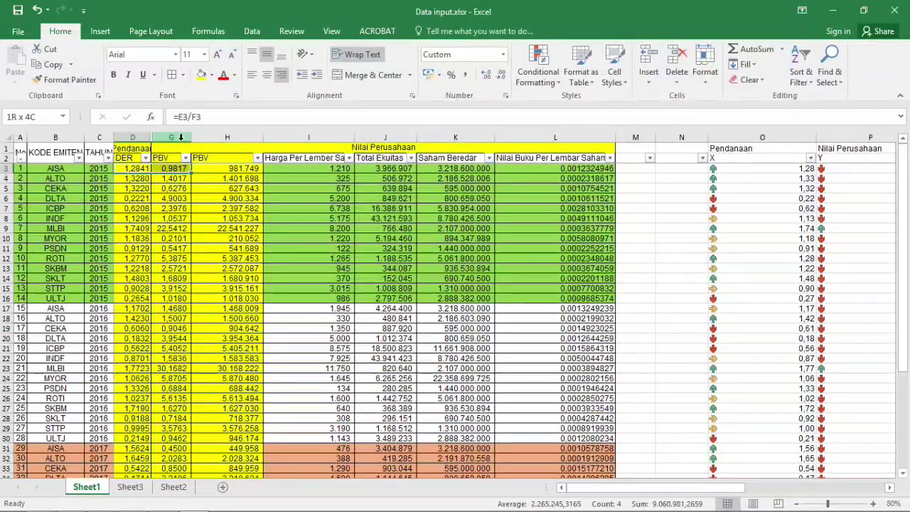
{"action": "key", "text": "ctrl+shift+Down"}
{"action": "key", "text": "ctrl+c"}
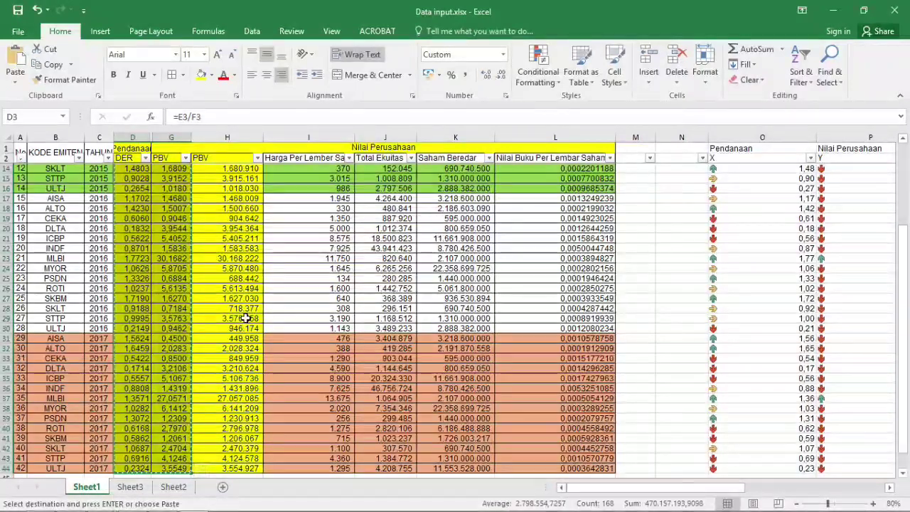
{"action": "key", "text": "alt+Tab"}
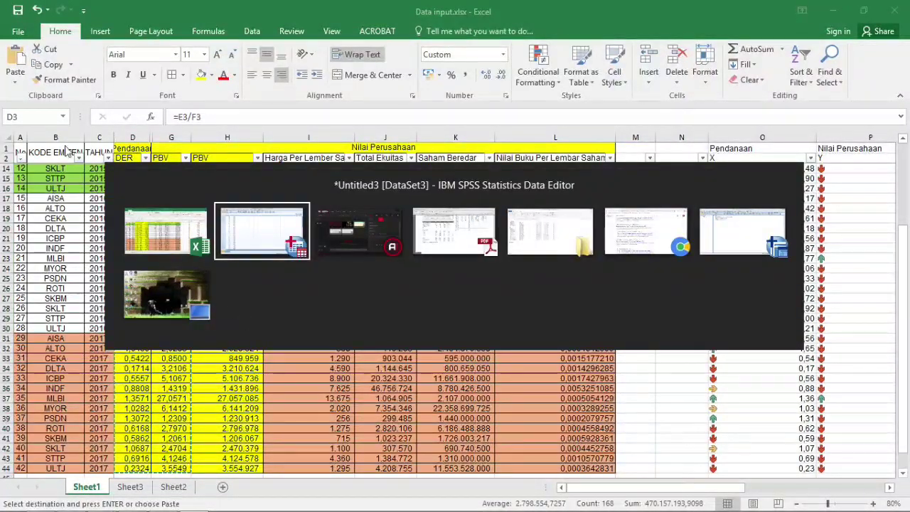
{"action": "key", "text": "ctrl+v"}
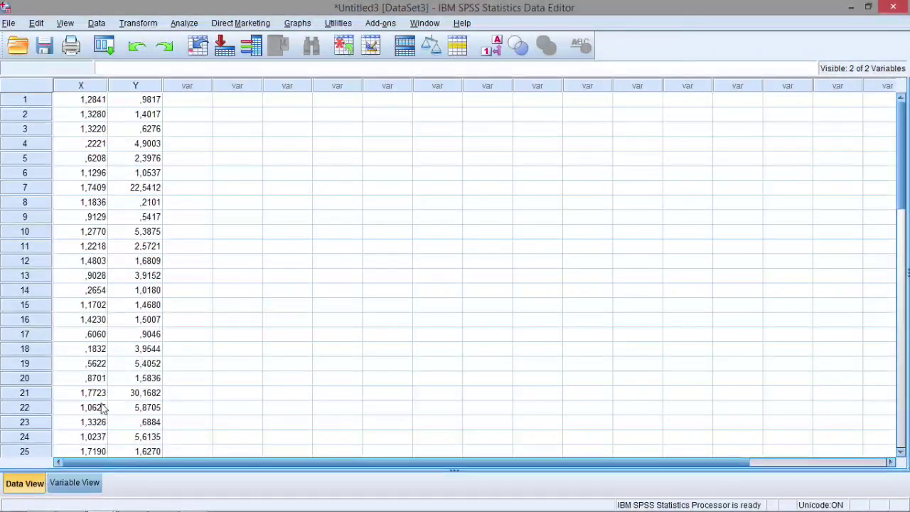
Label variable X as Debt To Equity Ratio in the variable definitions.
{"action": "left_click", "coordinate": [74, 483]}
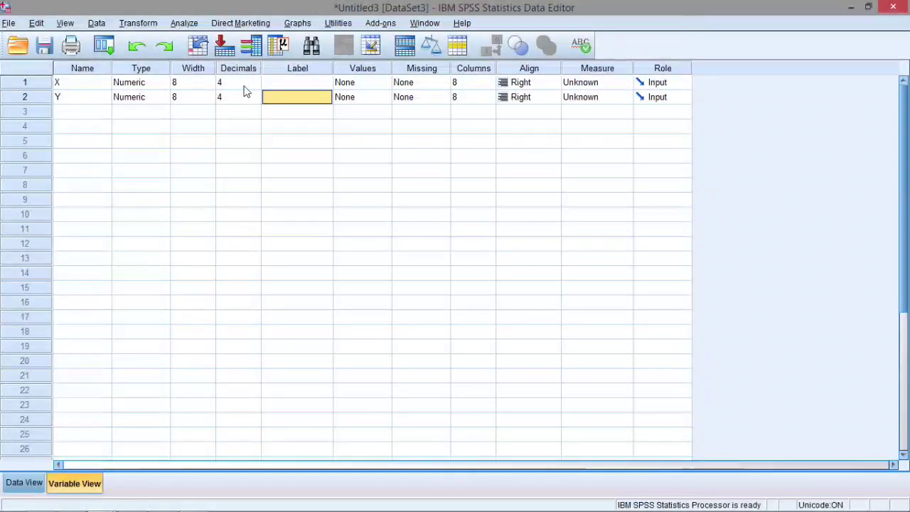
{"action": "left_click", "coordinate": [288, 85]}
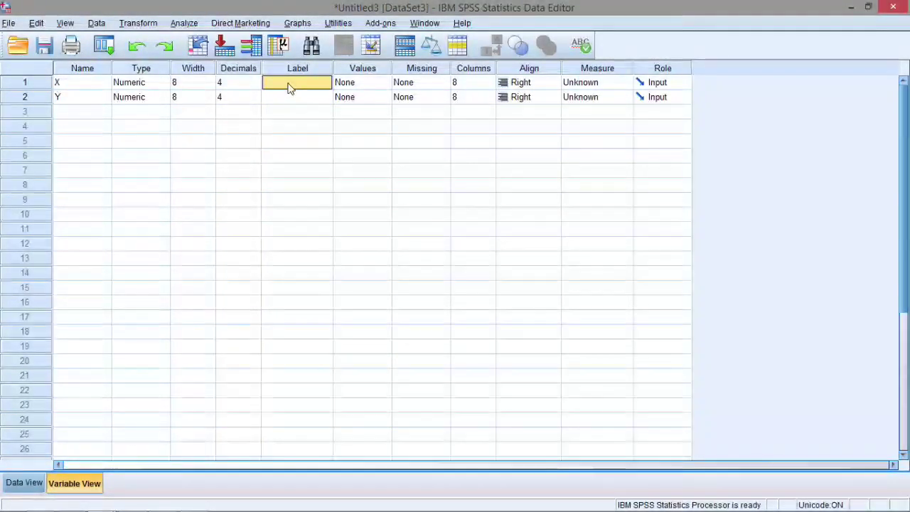
{"action": "type", "text": "dE"}
{"action": "key", "text": "BackSpace"}
{"action": "key", "text": "BackSpace"}
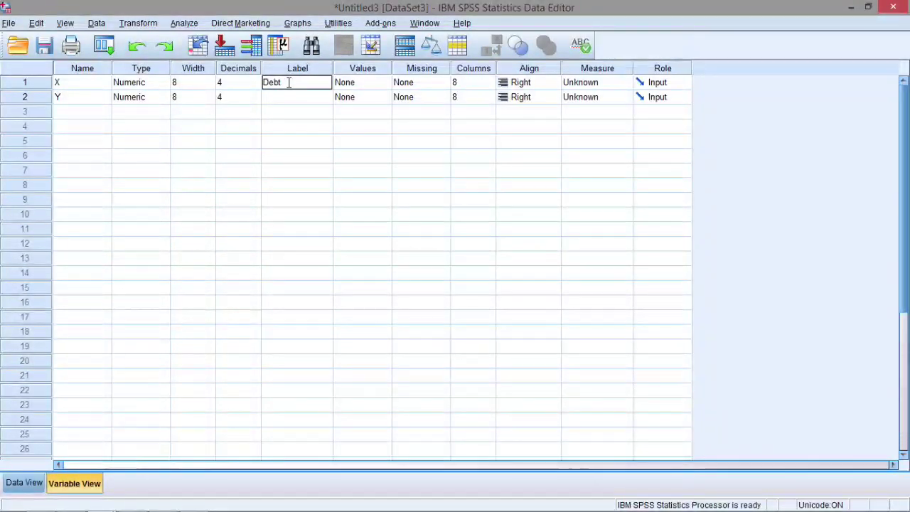
{"action": "type", "text": "Debt To Equity Rat"}
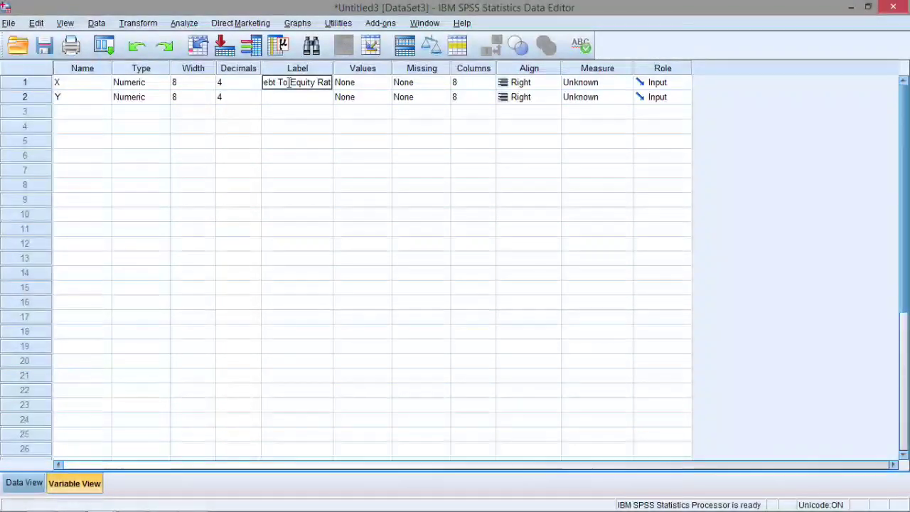
{"action": "type", "text": "io"}
{"action": "key", "text": "Return"}
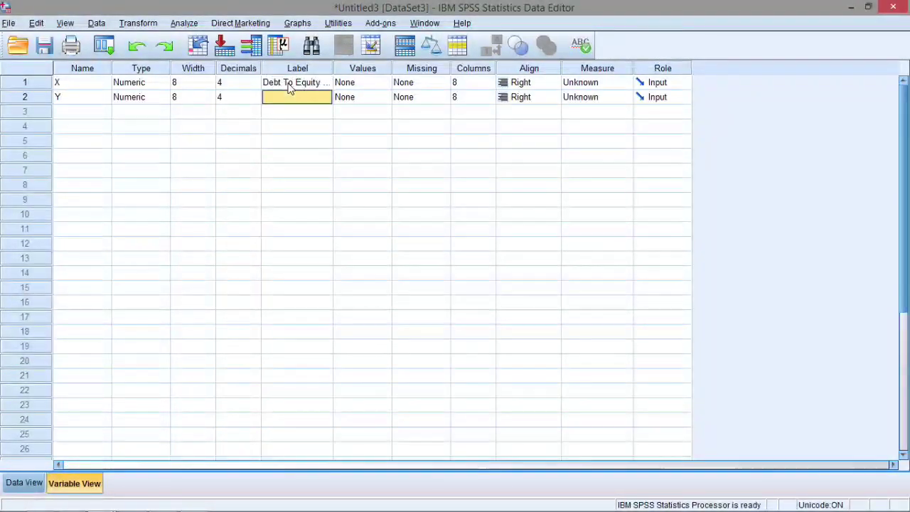
Label variable Y as Nilai Perusahaan.
{"action": "type", "text": "Nilai Per"}
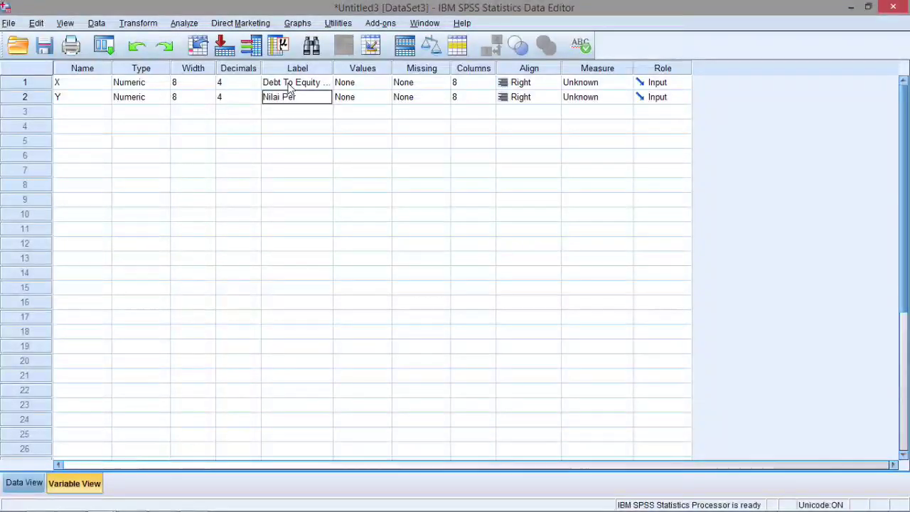
{"action": "type", "text": "usahaan"}
{"action": "key", "text": "Return"}
Set the measurement level of variables Y and X to Scale.
{"action": "key", "text": "Up"}
{"action": "key", "text": "Right"}
{"action": "key", "text": "Right"}
{"action": "key", "text": "Right"}
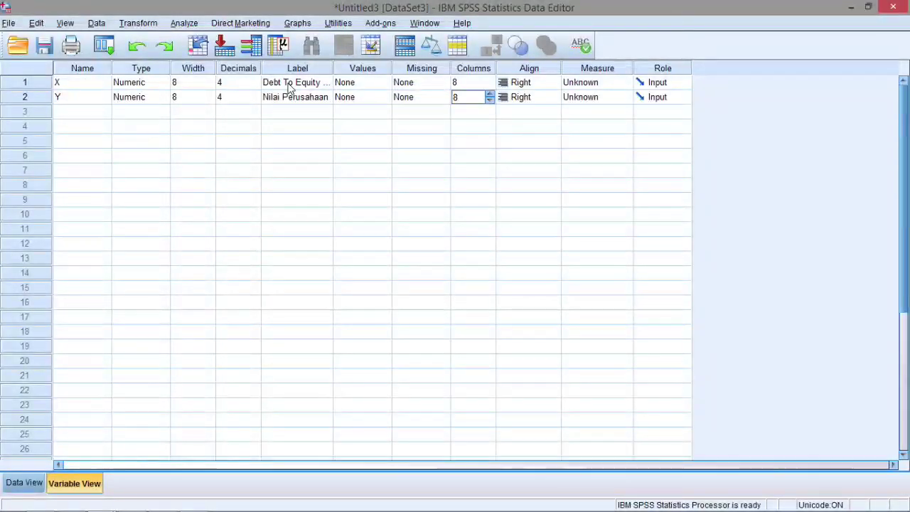
{"action": "key", "text": "Right"}
{"action": "key", "text": "Right"}
{"action": "key", "text": "s"}
{"action": "key", "text": "Up"}
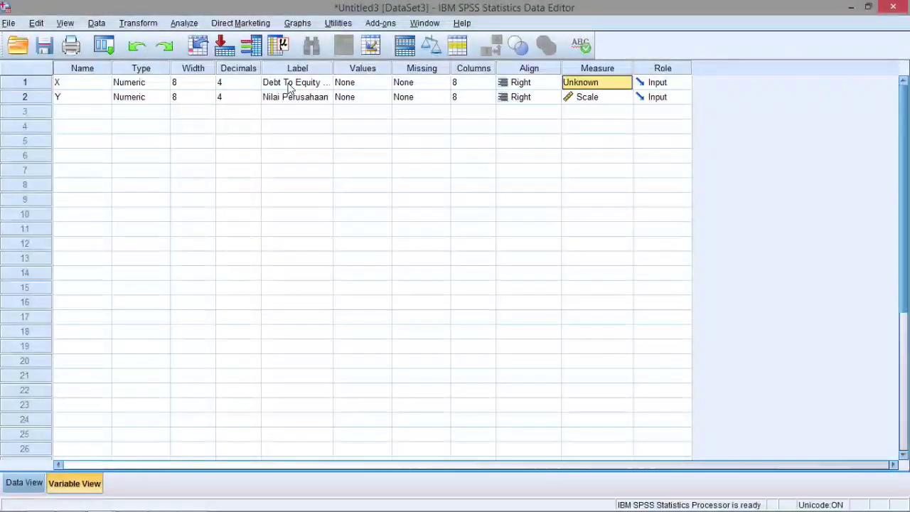
{"action": "key", "text": "s"}
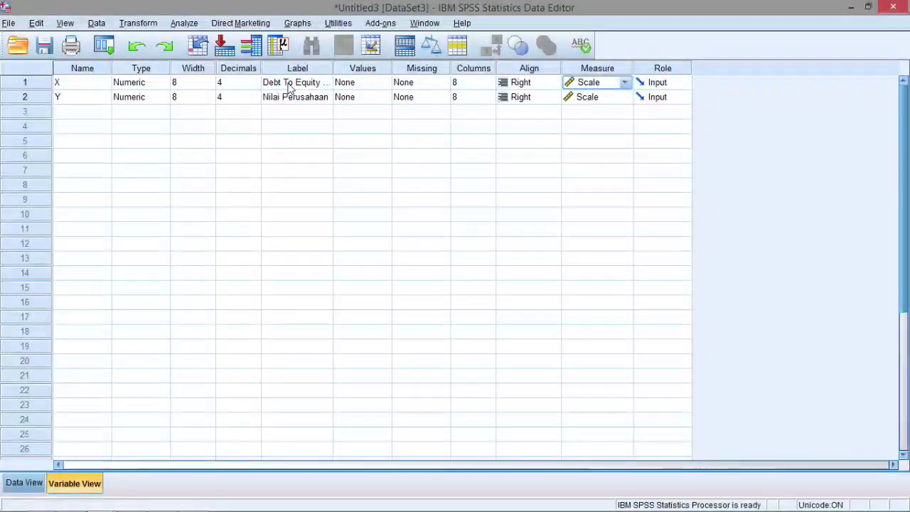
Set up a linear regression with Nilai Perusahaan [Y] as the dependent and Debt To Equity Ratio [X] as the independent variable.
{"action": "left_click", "coordinate": [183, 22]}
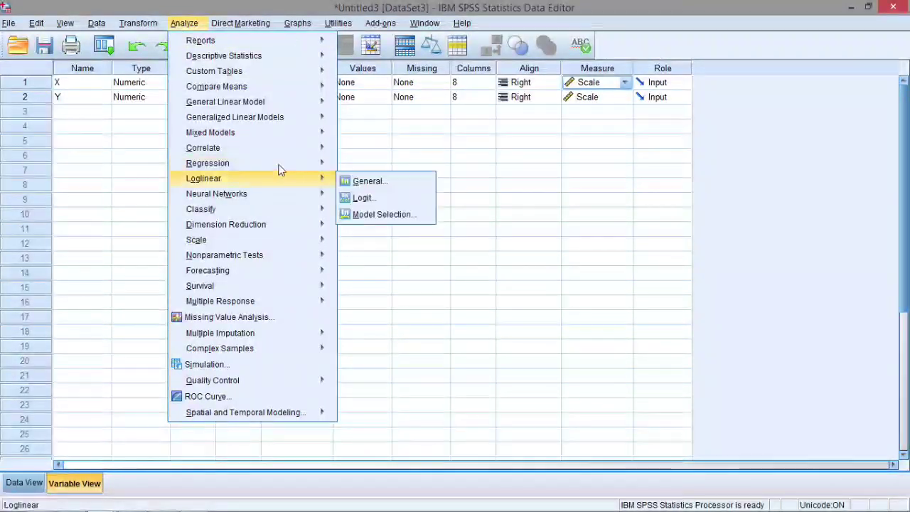
{"action": "mouse_move", "coordinate": [278, 165]}
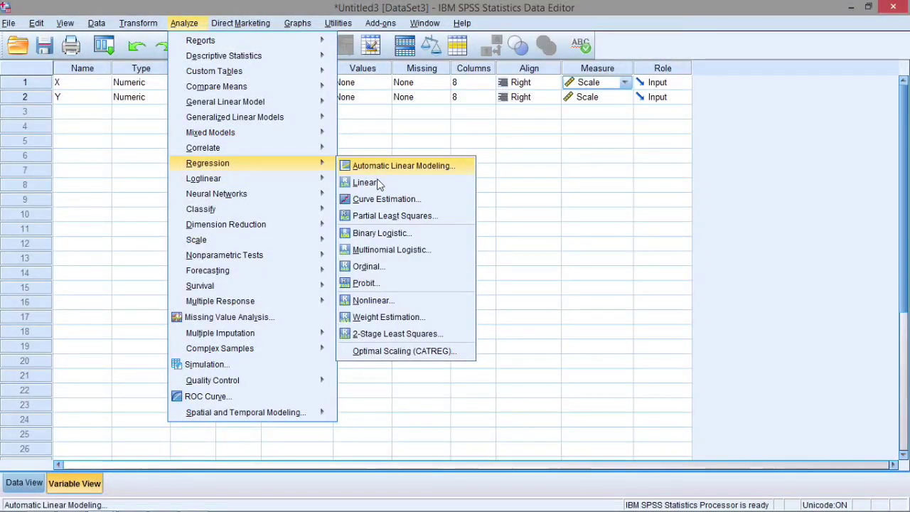
{"action": "left_click", "coordinate": [377, 182]}
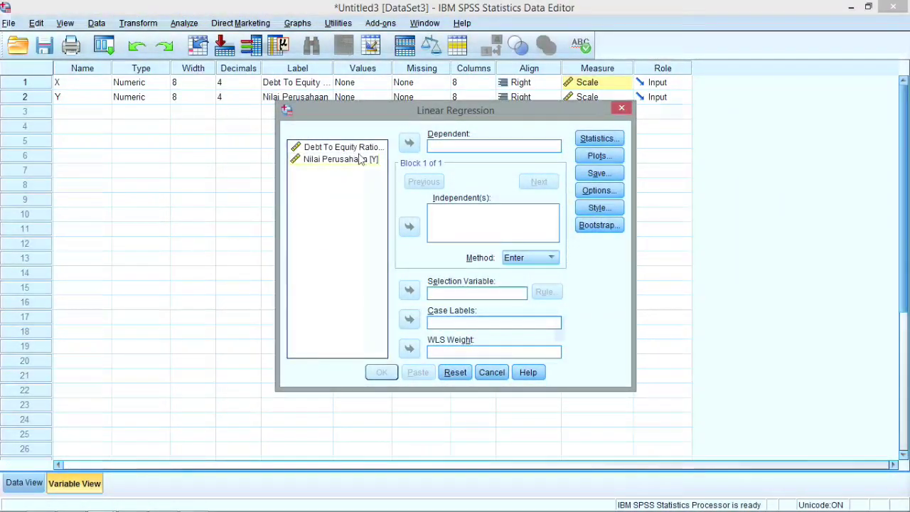
{"action": "left_click", "coordinate": [359, 159]}
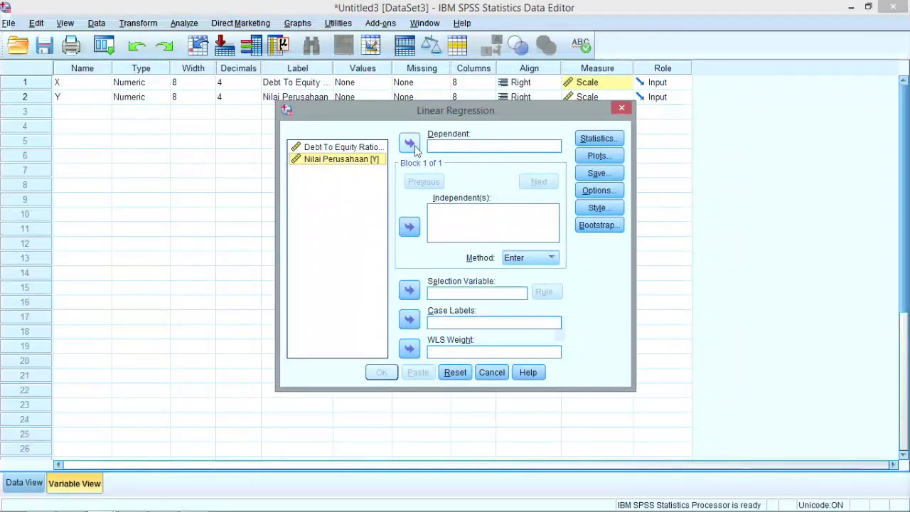
{"action": "left_click", "coordinate": [411, 144]}
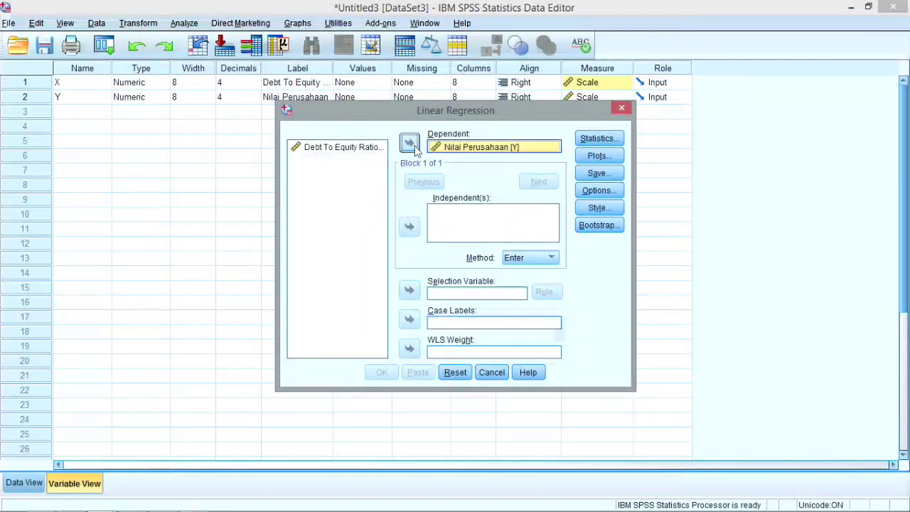
{"action": "left_click", "coordinate": [359, 153]}
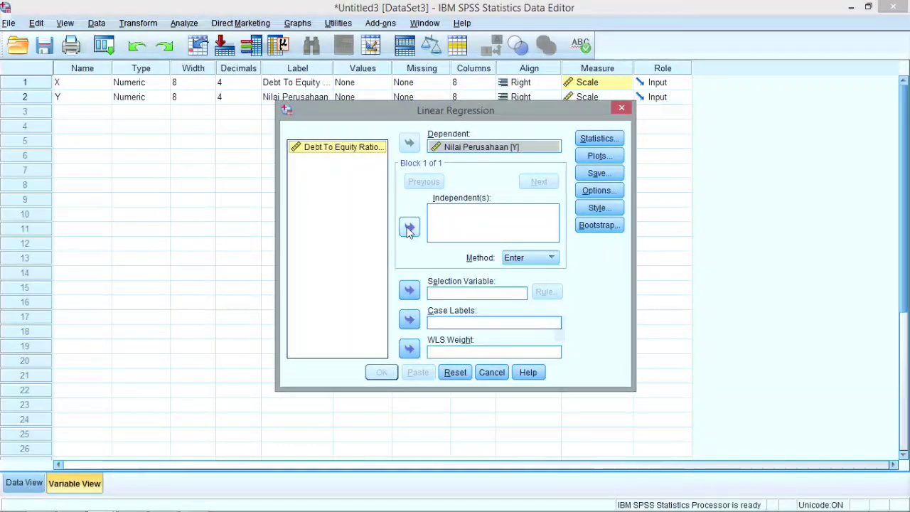
{"action": "left_click", "coordinate": [408, 229]}
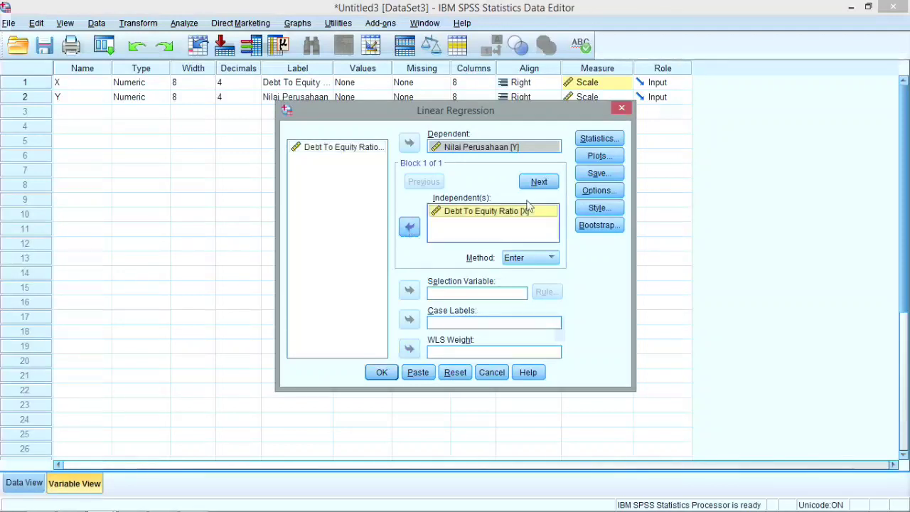
Add R squared change, descriptives, part and partial correlations, and collinearity diagnostics to the regression statistics.
{"action": "left_click", "coordinate": [594, 139]}
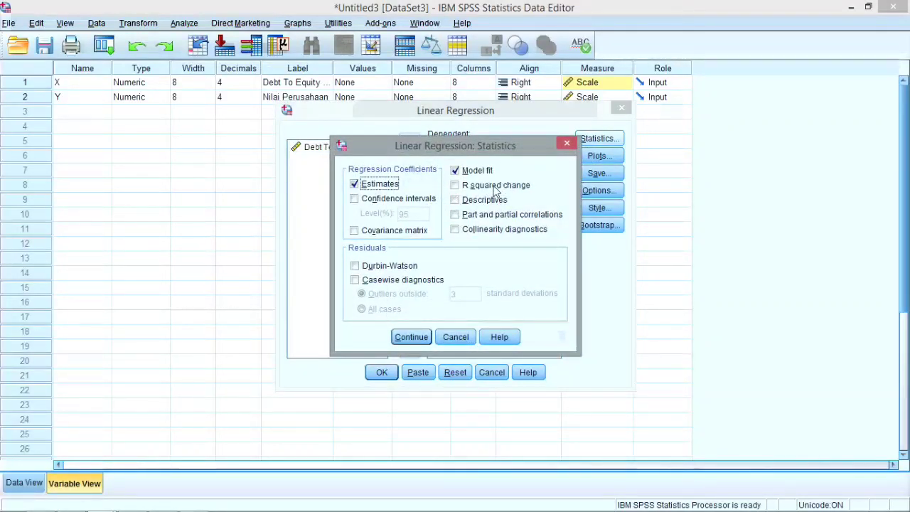
{"action": "left_click", "coordinate": [495, 186]}
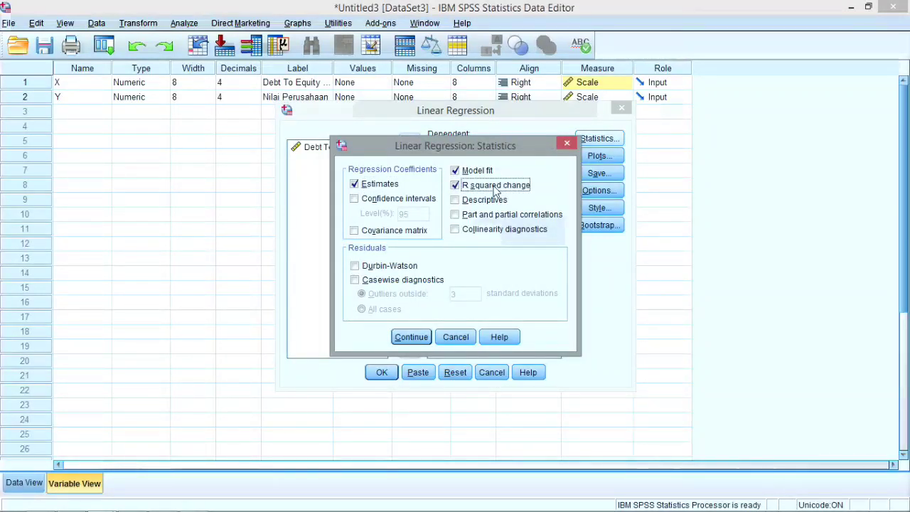
{"action": "left_click", "coordinate": [484, 203]}
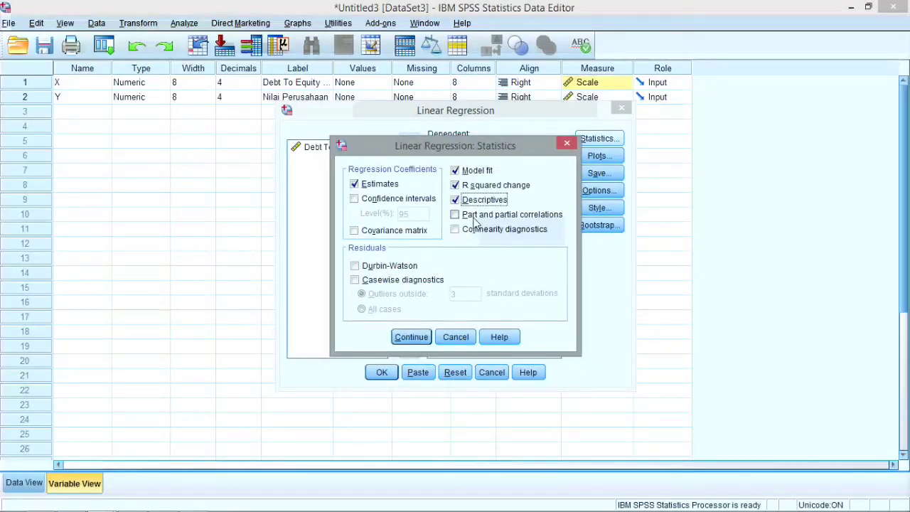
{"action": "left_click", "coordinate": [476, 216]}
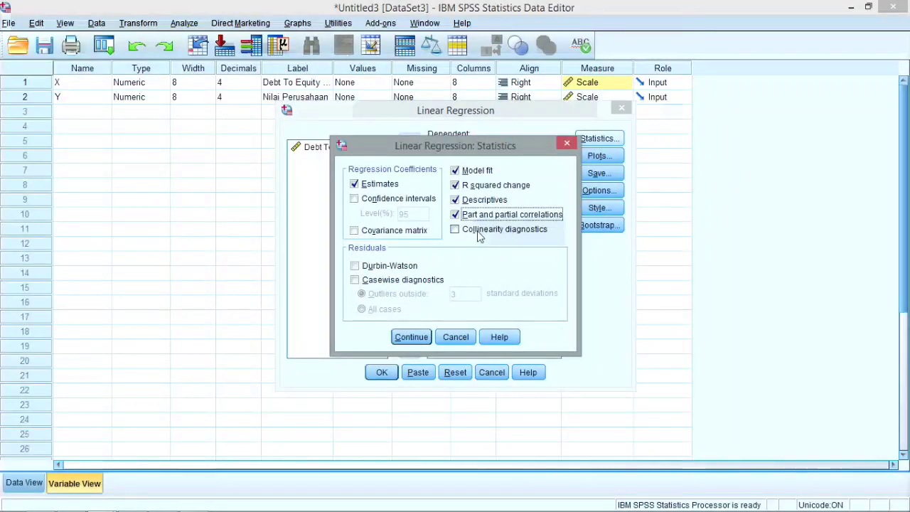
{"action": "key", "text": "Tab"}
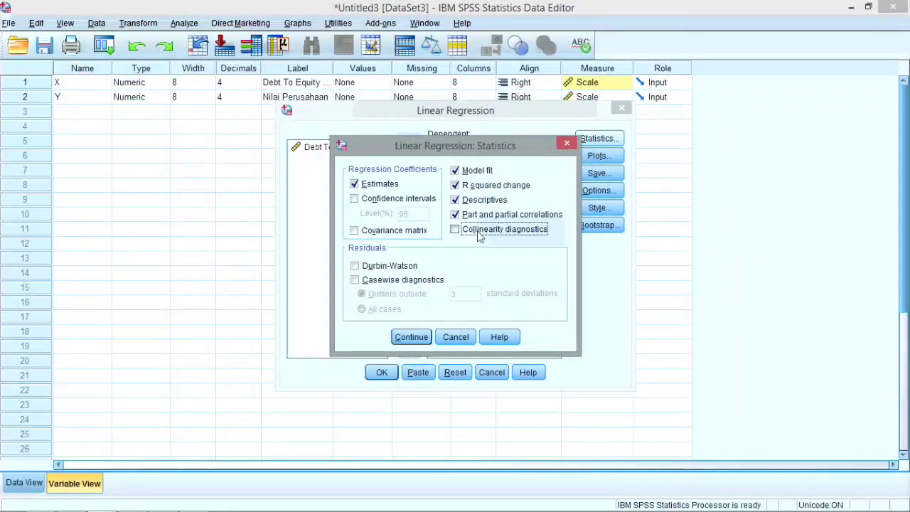
{"action": "left_click", "coordinate": [480, 235]}
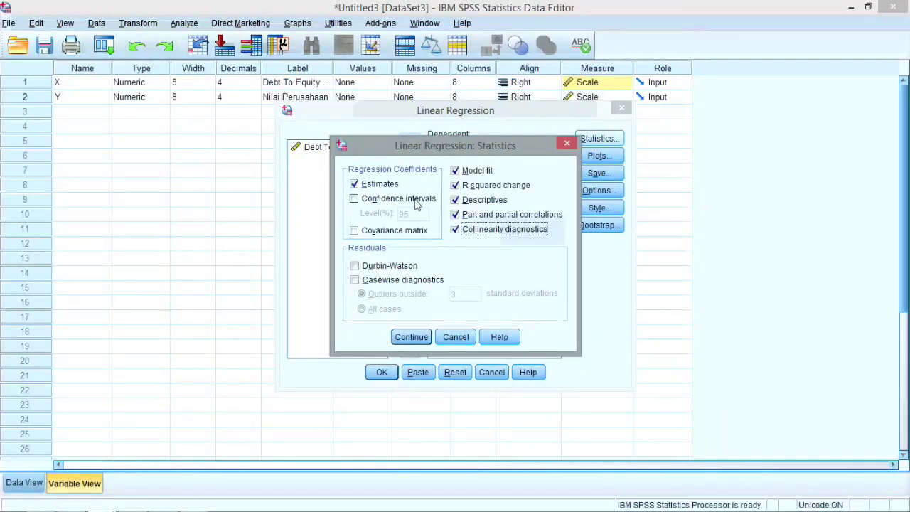
Include 95% confidence intervals, the covariance matrix, Durbin-Watson and casewise diagnostics in the regression statistics, and accept the settings.
{"action": "left_click", "coordinate": [417, 203]}
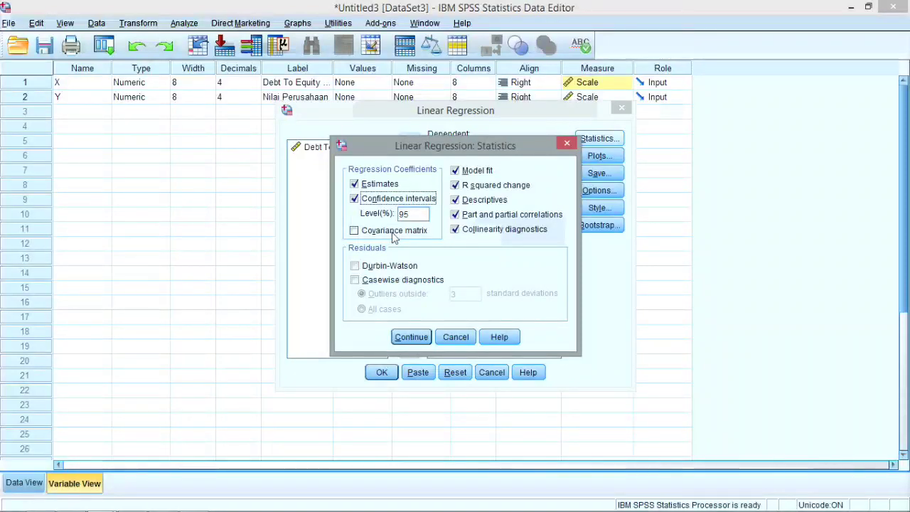
{"action": "left_click", "coordinate": [393, 235]}
{"action": "left_click", "coordinate": [388, 270]}
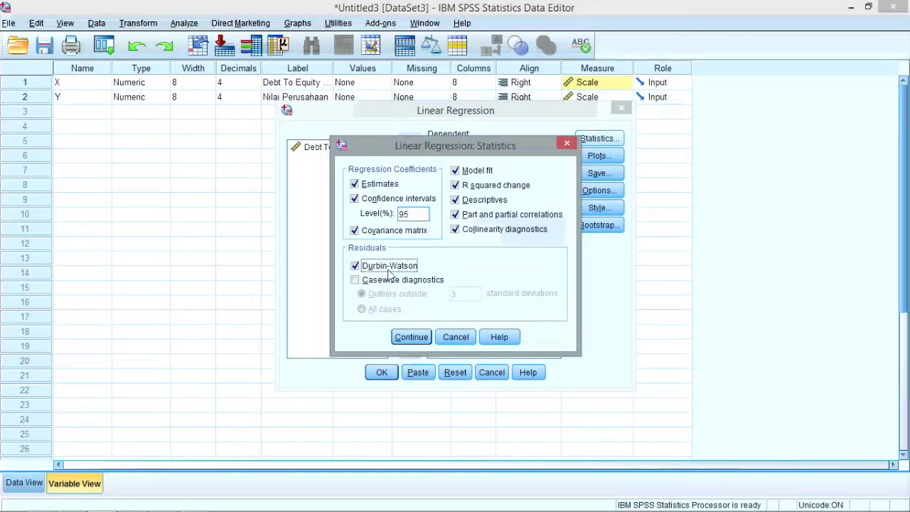
{"action": "left_click", "coordinate": [403, 280]}
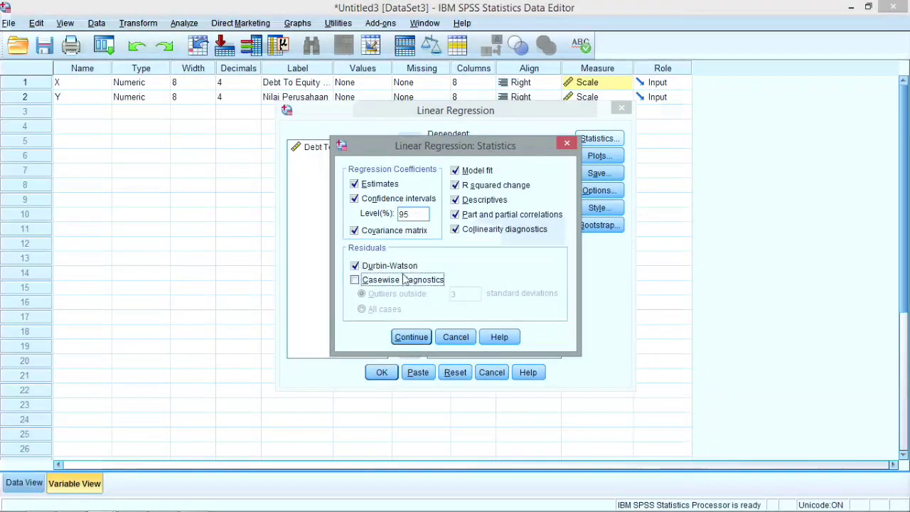
{"action": "left_click", "coordinate": [411, 337]}
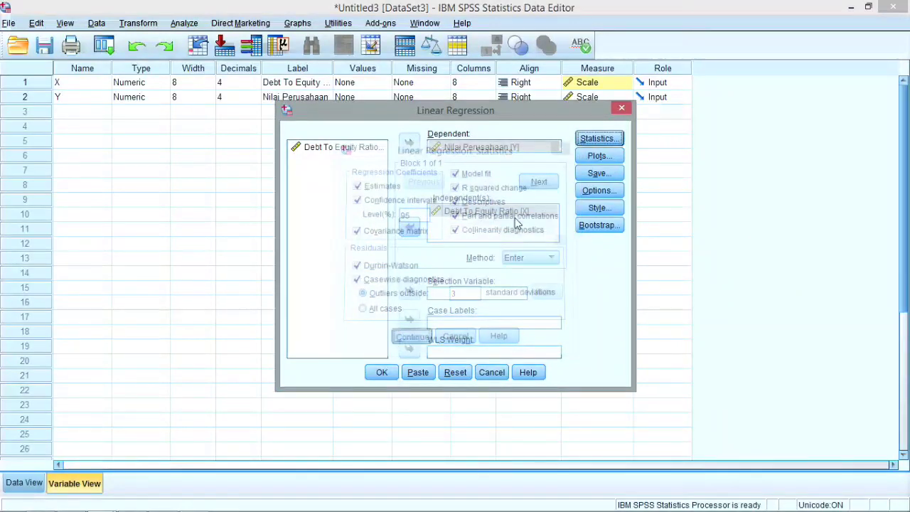
Request a histogram and a normal probability plot of the standardized residuals for the regression.
{"action": "left_click", "coordinate": [594, 156]}
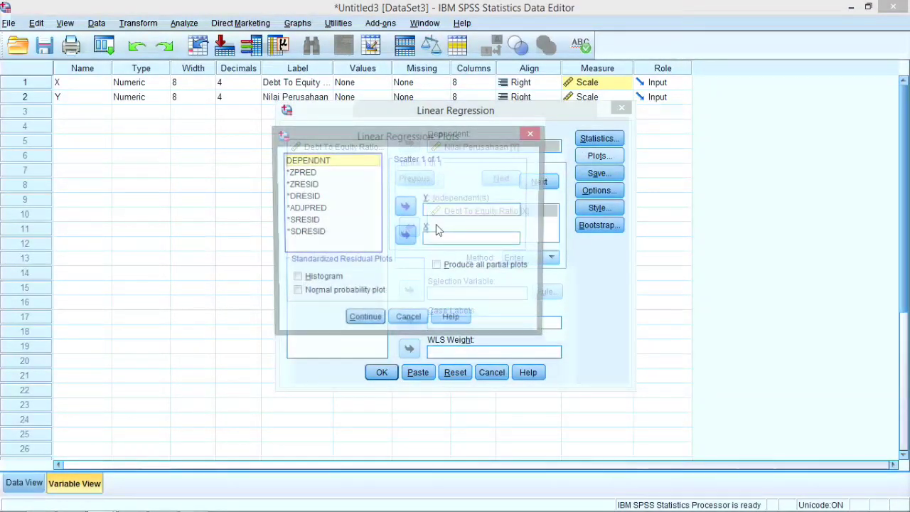
{"action": "left_click", "coordinate": [304, 279]}
{"action": "left_click", "coordinate": [328, 301]}
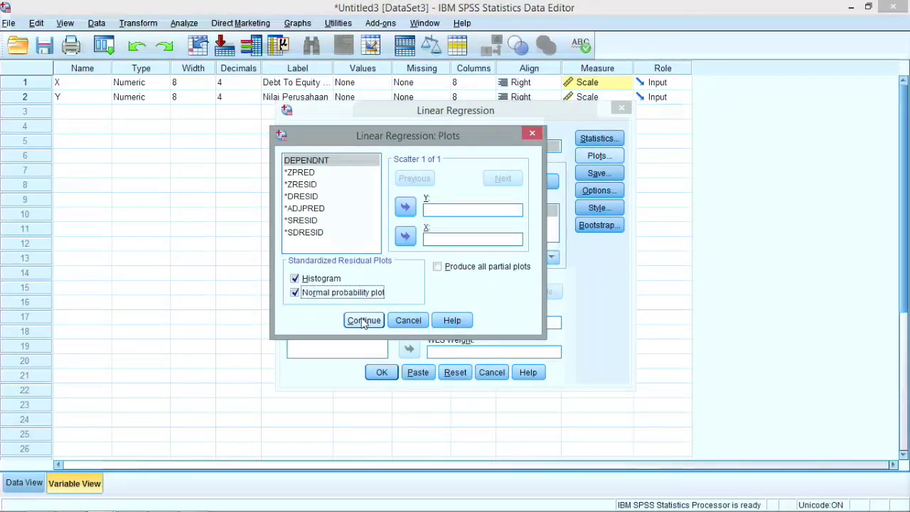
{"action": "left_click", "coordinate": [364, 321]}
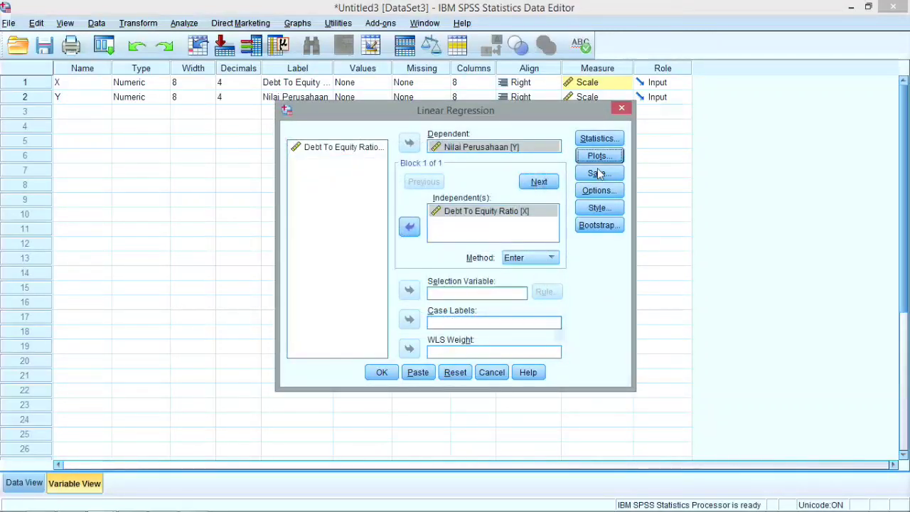
Set the regression to save unstandardized residuals with the covariance matrix option included, and run the analysis.
{"action": "left_click", "coordinate": [597, 174]}
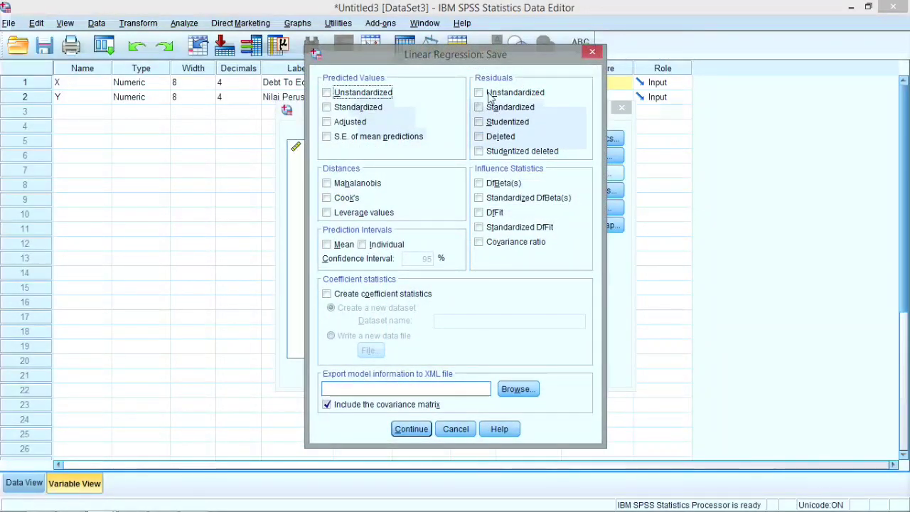
{"action": "left_click", "coordinate": [489, 99]}
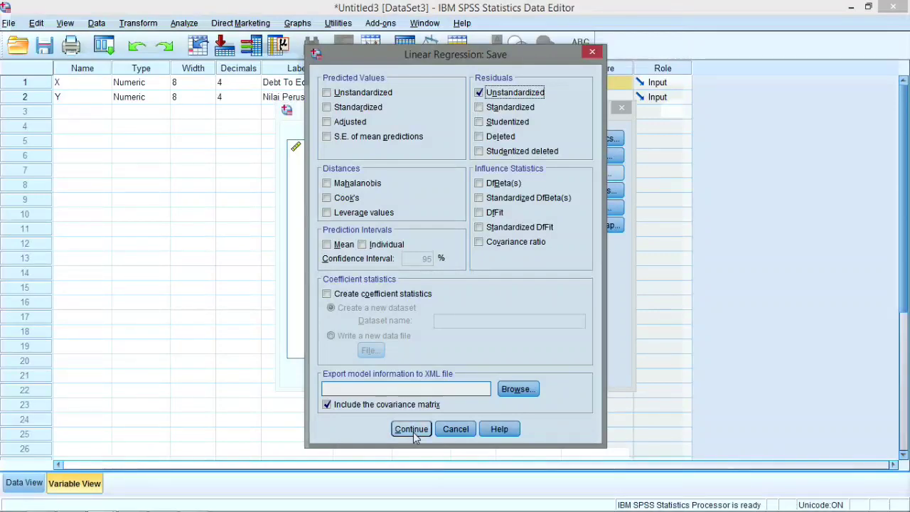
{"action": "left_click", "coordinate": [412, 430]}
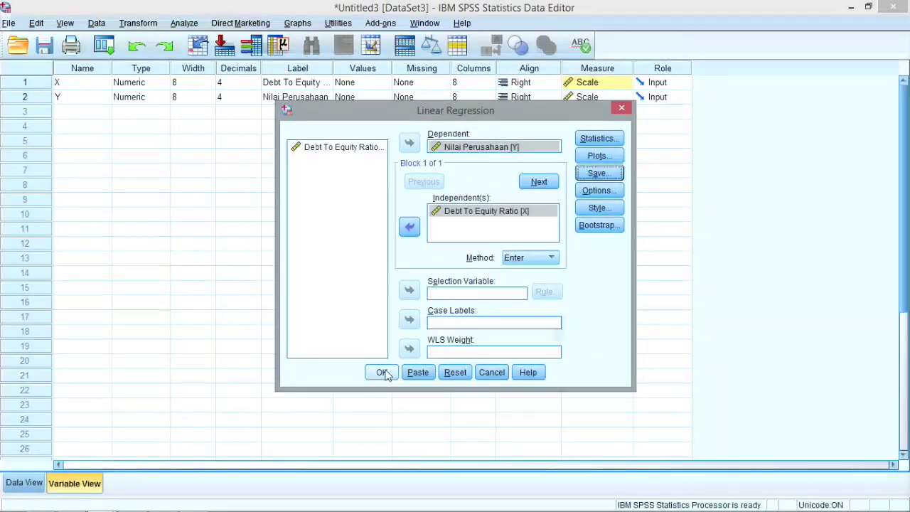
{"action": "left_click", "coordinate": [600, 173]}
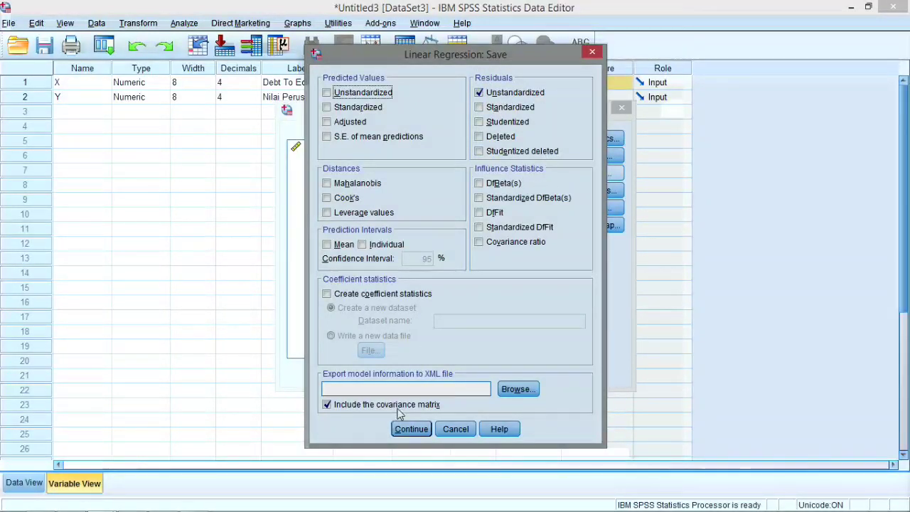
{"action": "left_click", "coordinate": [408, 429]}
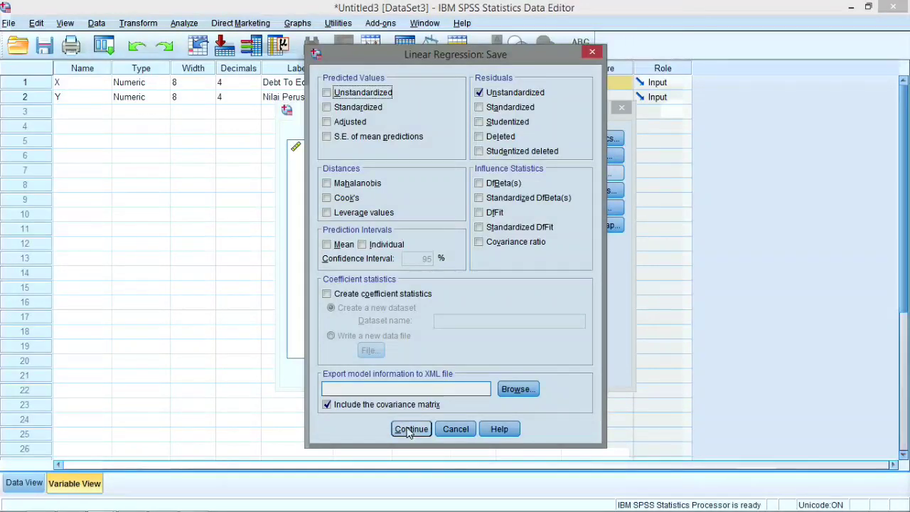
{"action": "left_click", "coordinate": [381, 372]}
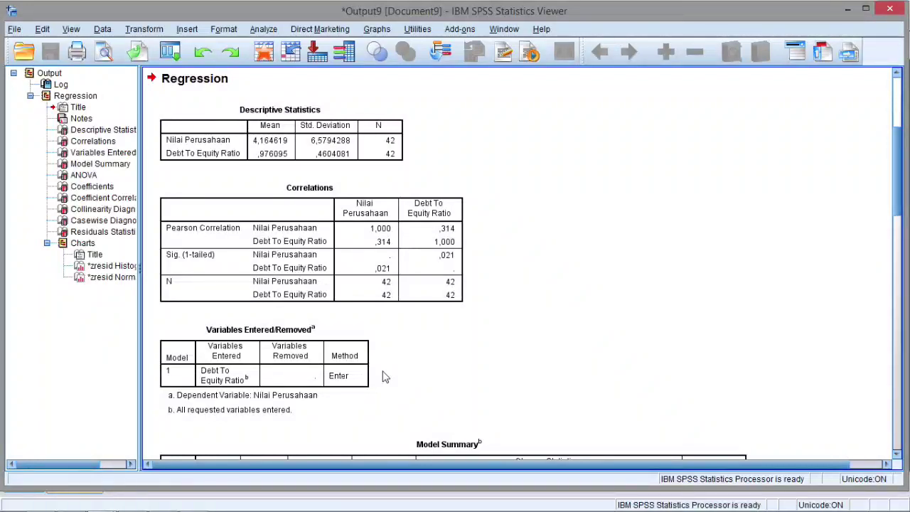
Examine the standardized residual histogram and the normal P-P plot in the regression output.
{"action": "left_click", "coordinate": [86, 244]}
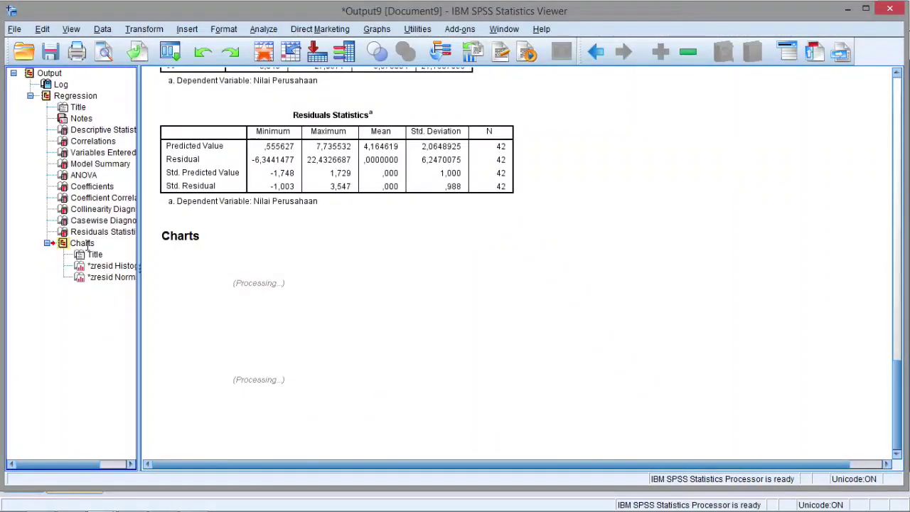
{"action": "left_click", "coordinate": [106, 266]}
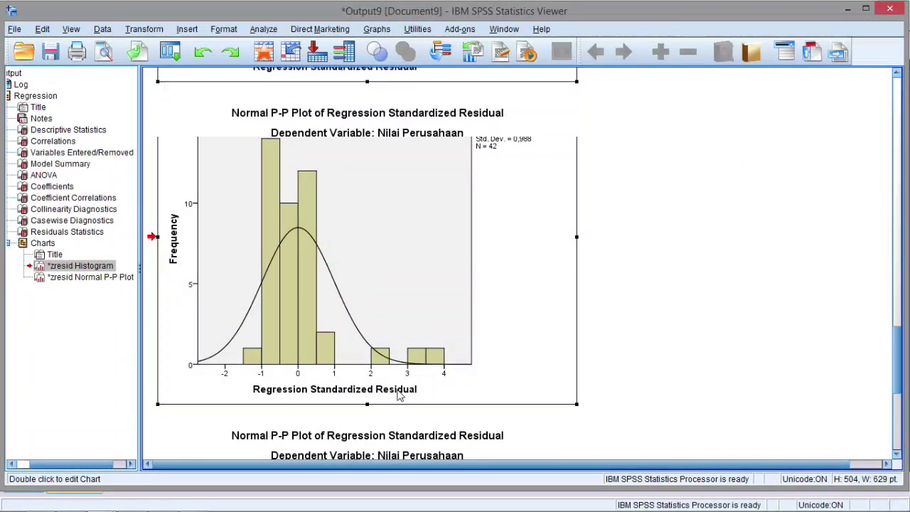
{"action": "left_click", "coordinate": [410, 342]}
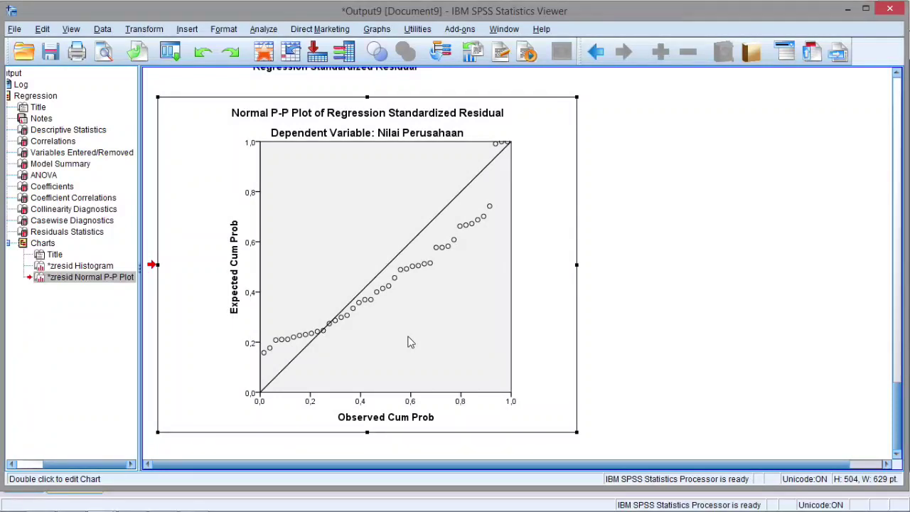
{"action": "double_click", "coordinate": [389, 347]}
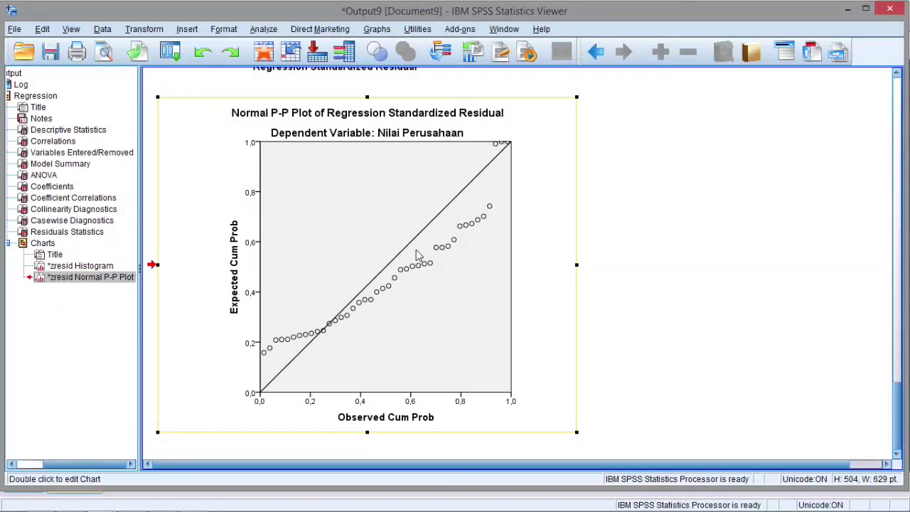
{"action": "left_click", "coordinate": [89, 268]}
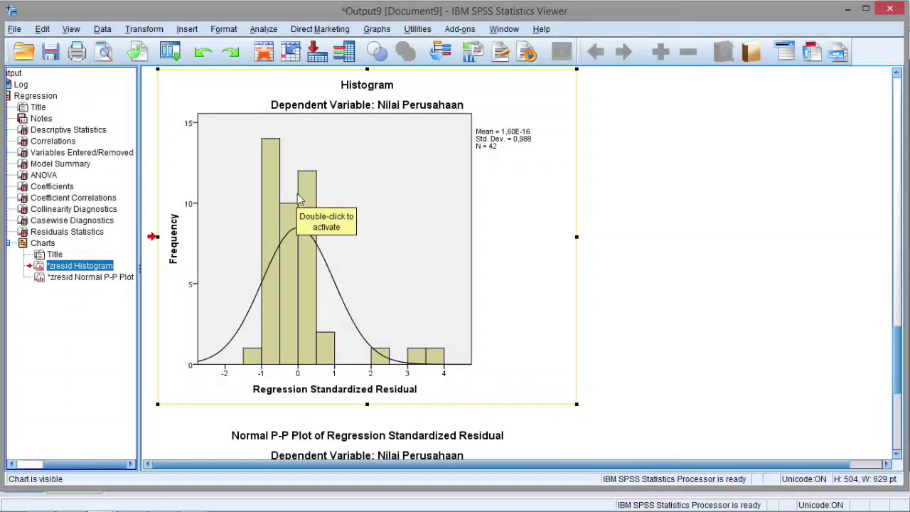
Return to the Data Editor and inspect the saved residual values in the RES_1 column.
{"action": "left_click", "coordinate": [272, 55]}
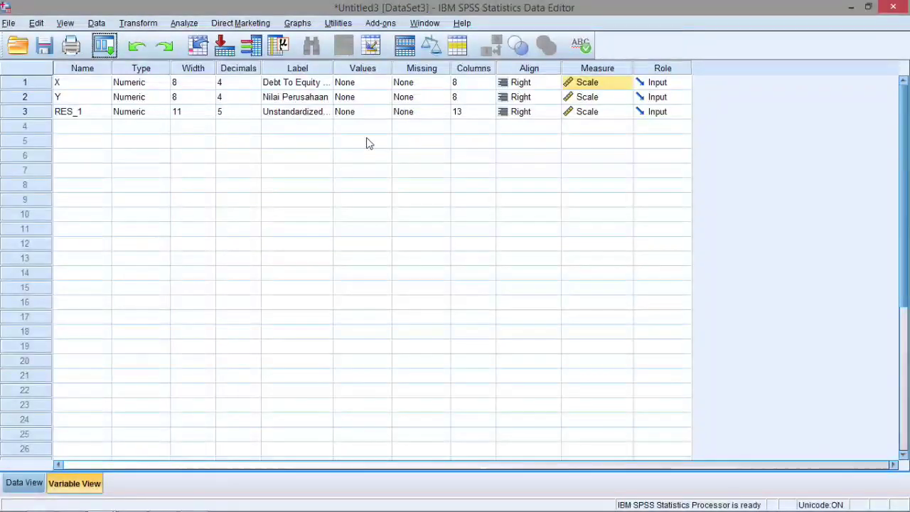
{"action": "left_click", "coordinate": [24, 484]}
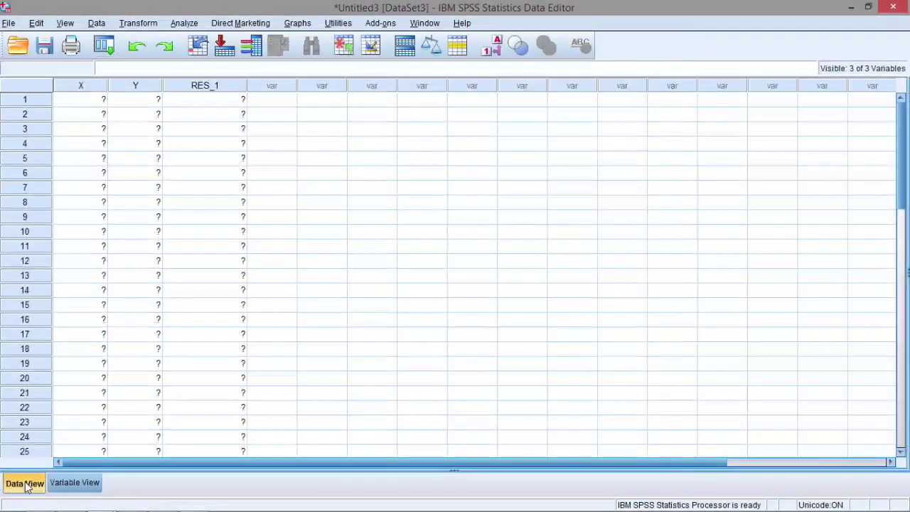
{"action": "left_click", "coordinate": [210, 86]}
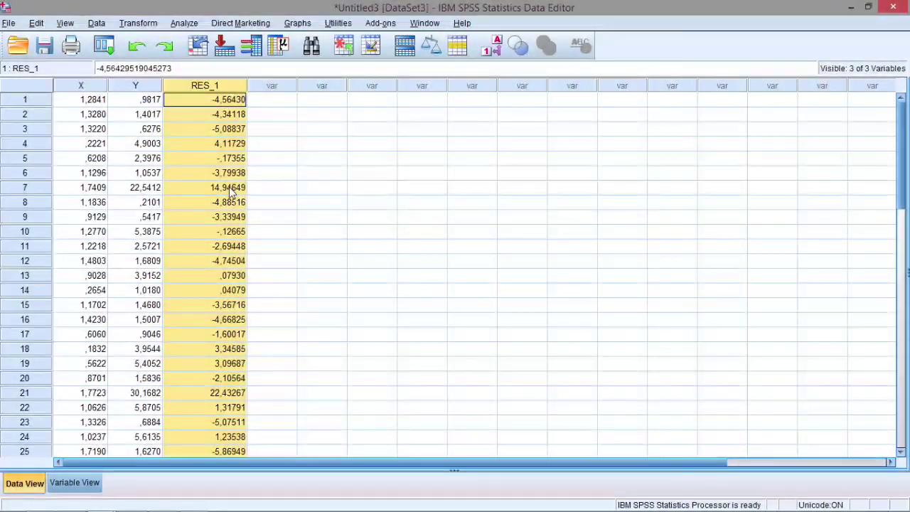
Run a legacy one-sample Kolmogorov-Smirnov test against the normal distribution on Unstandardized Residual [RES_1] and show its results table.
{"action": "left_click", "coordinate": [187, 26]}
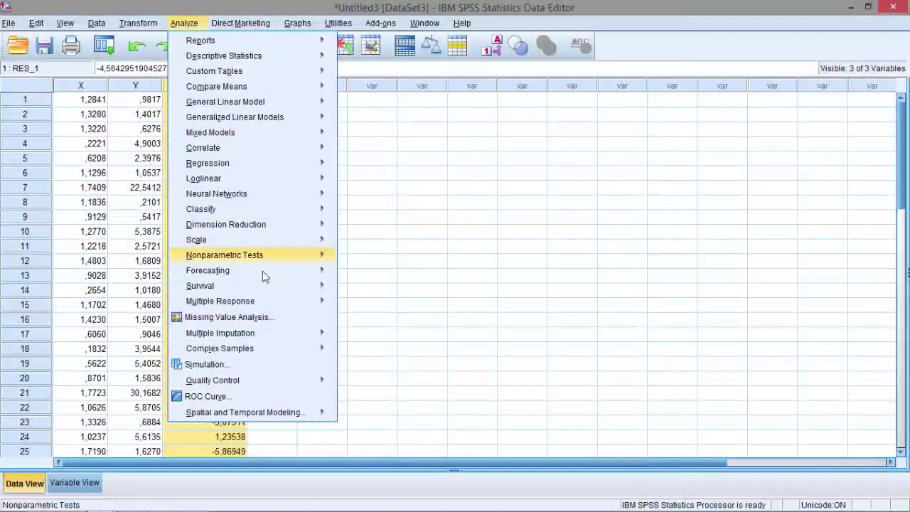
{"action": "mouse_move", "coordinate": [264, 256]}
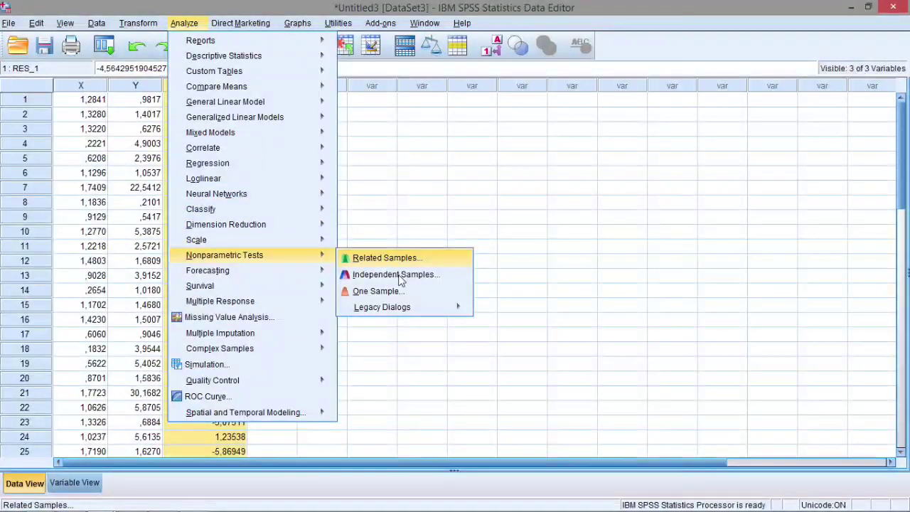
{"action": "mouse_move", "coordinate": [419, 307]}
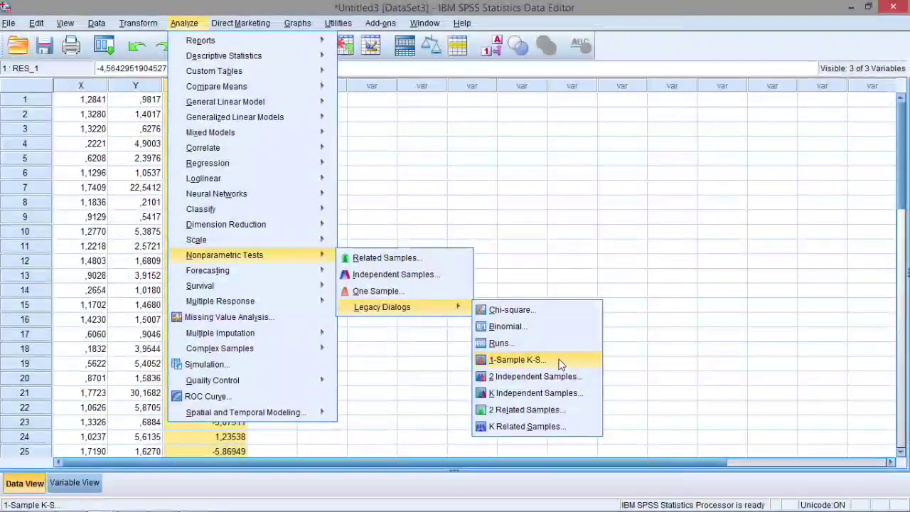
{"action": "left_click", "coordinate": [561, 364]}
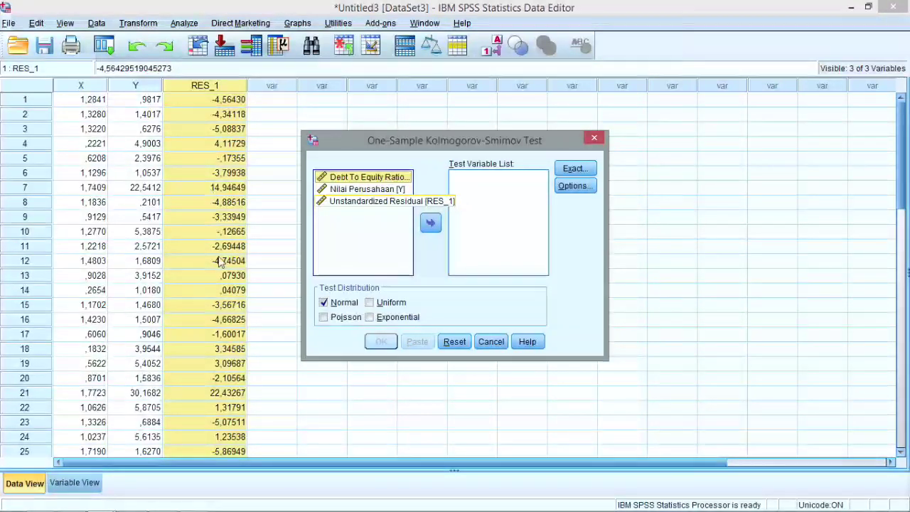
{"action": "double_click", "coordinate": [367, 204]}
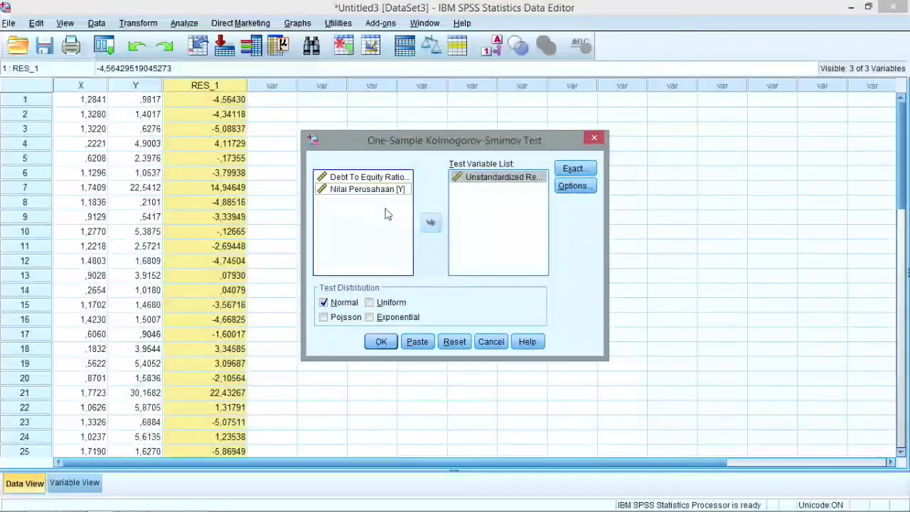
{"action": "left_click", "coordinate": [381, 342]}
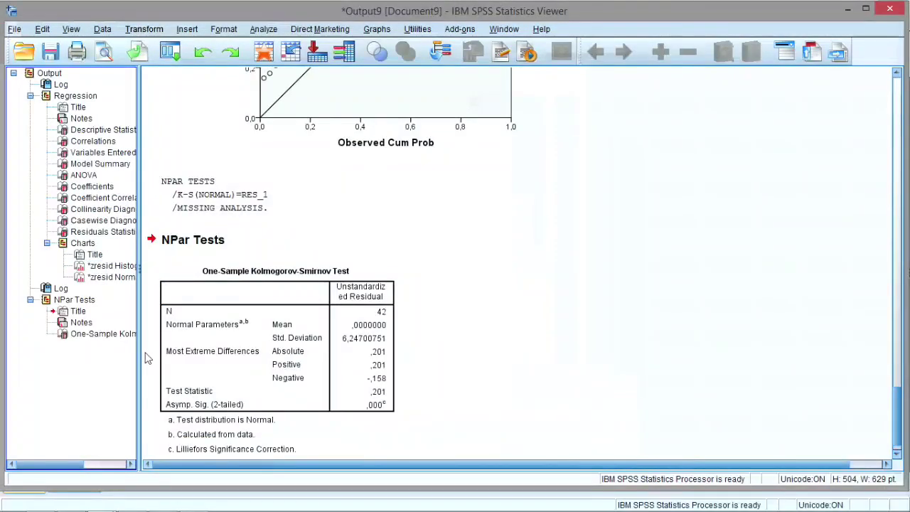
{"action": "left_click", "coordinate": [110, 339]}
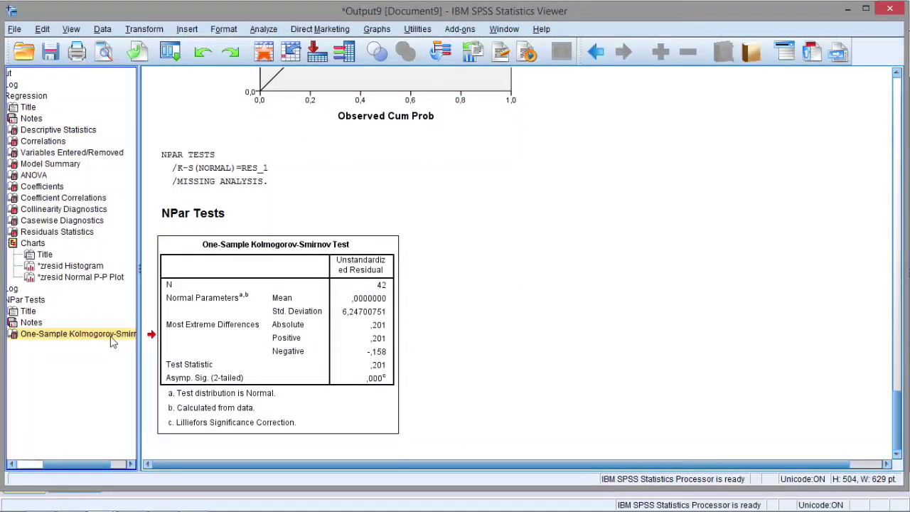
{"action": "left_click", "coordinate": [320, 367]}
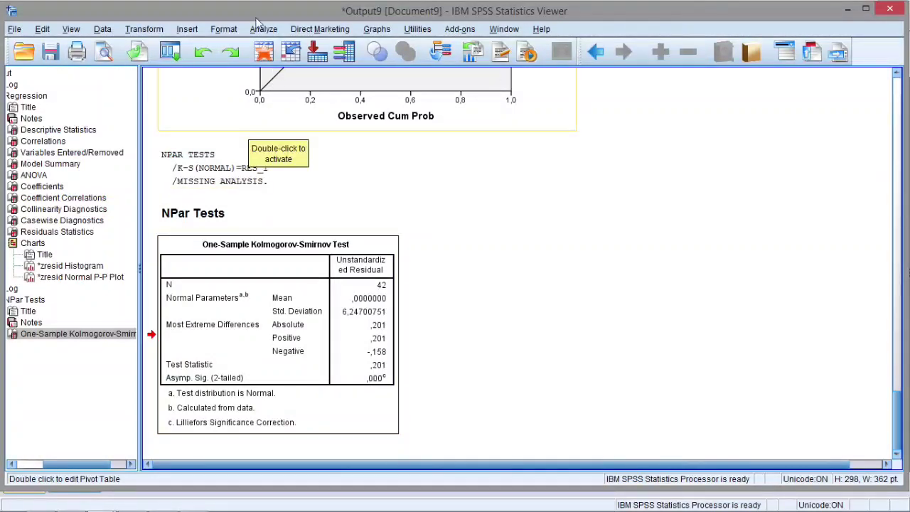
Set up an Explore analysis with Debt To Equity Ratio and Nilai Perusahaan [Y] as the dependent variables.
{"action": "left_click", "coordinate": [263, 29]}
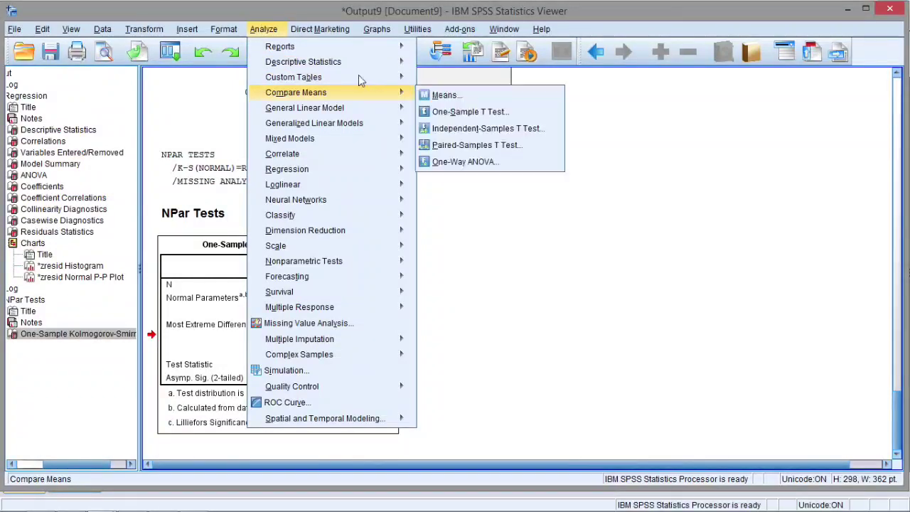
{"action": "mouse_move", "coordinate": [348, 64]}
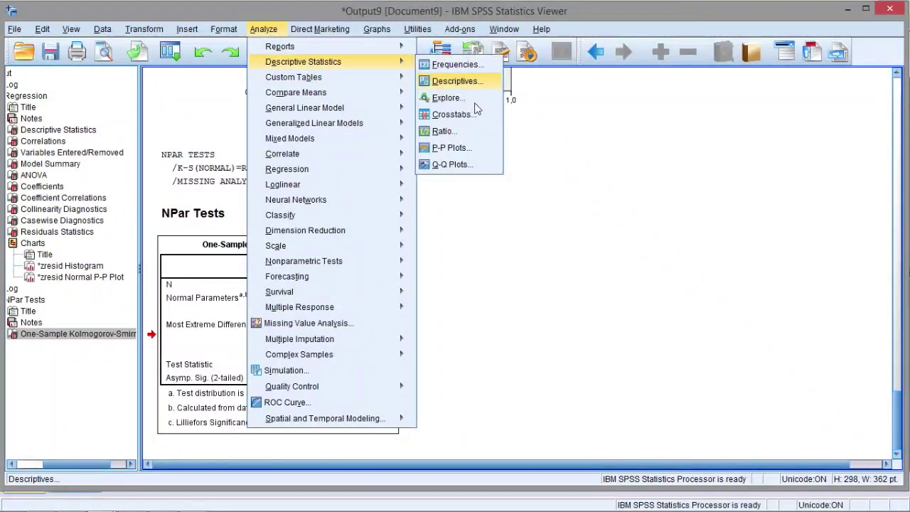
{"action": "left_click", "coordinate": [454, 99]}
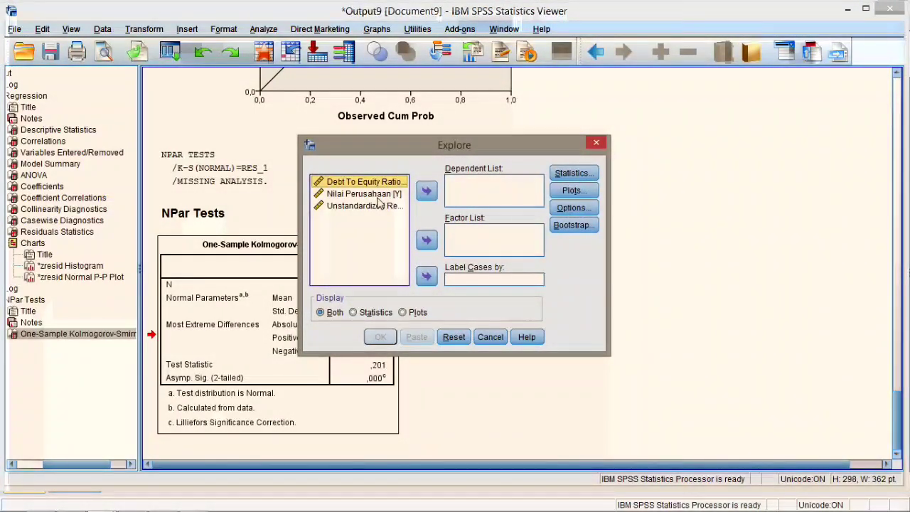
{"action": "left_click", "coordinate": [373, 194], "text": "shift"}
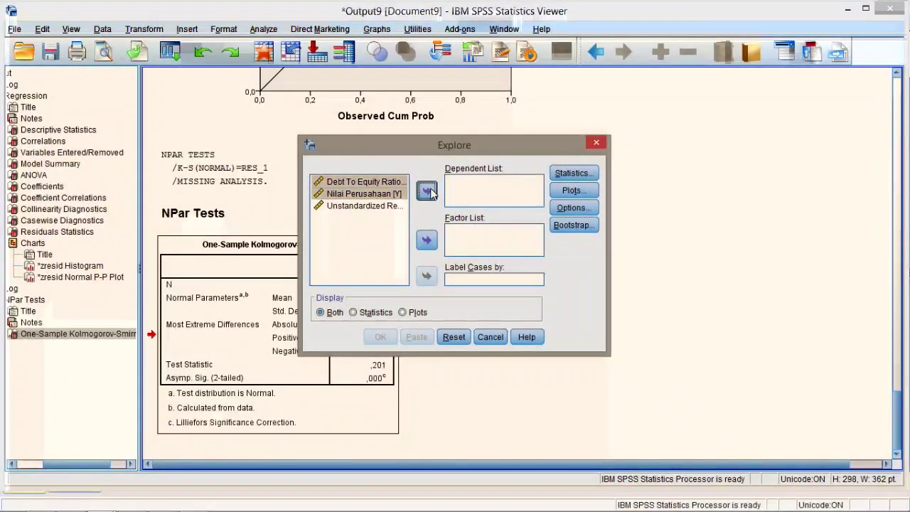
{"action": "left_click", "coordinate": [426, 191]}
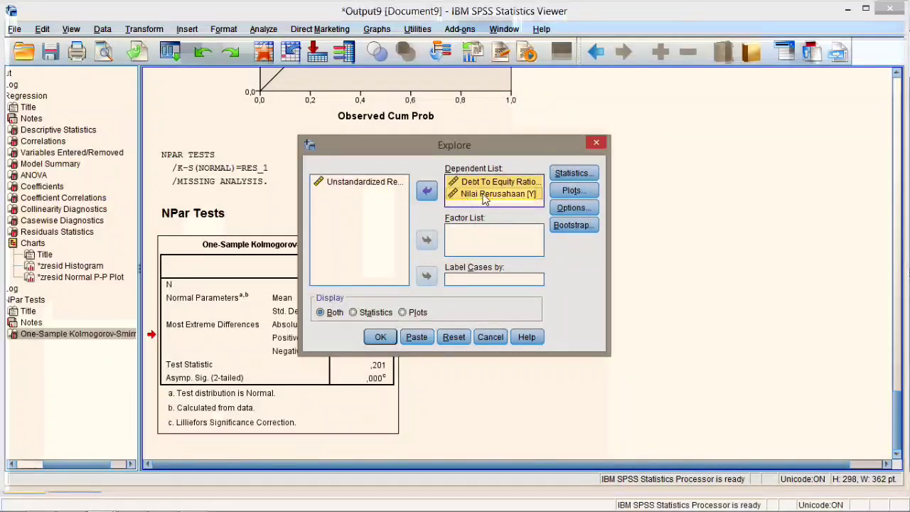
Add outliers to the Explore statistics alongside the descriptives and run the analysis.
{"action": "left_click", "coordinate": [573, 175]}
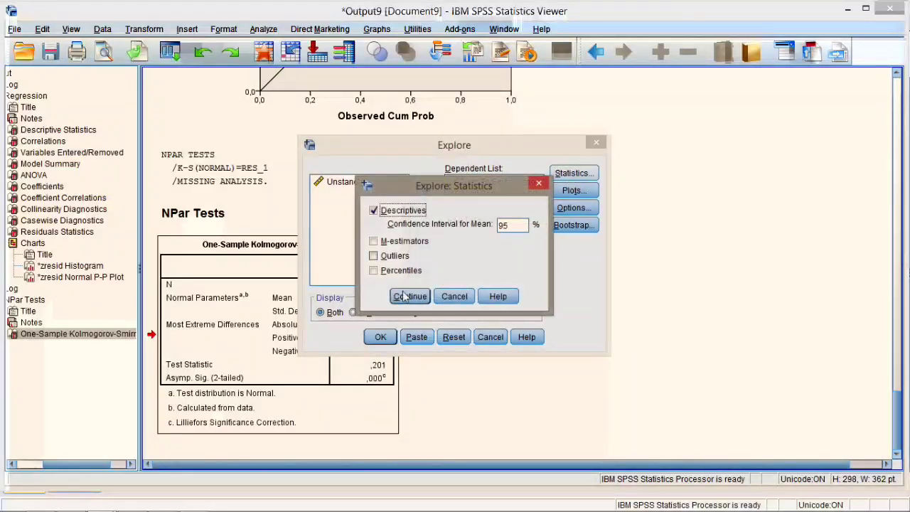
{"action": "left_click", "coordinate": [385, 261]}
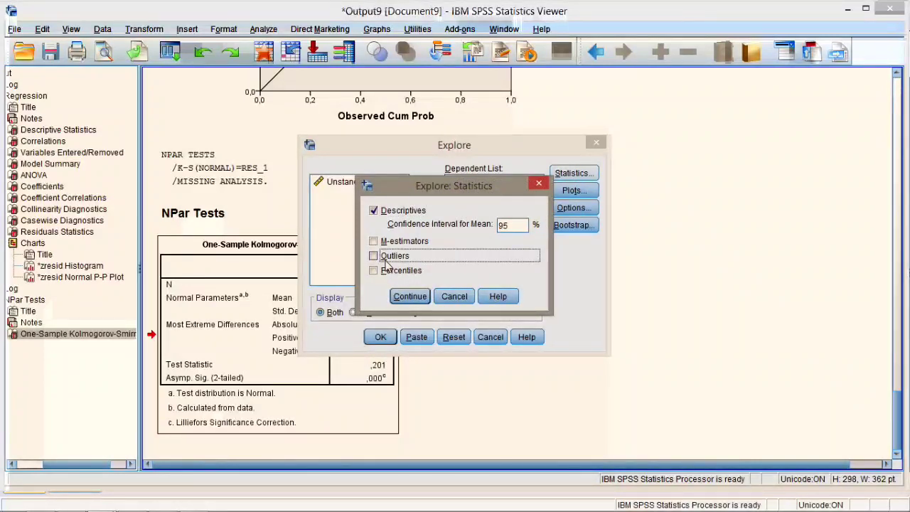
{"action": "left_click", "coordinate": [385, 261]}
{"action": "left_click", "coordinate": [410, 295]}
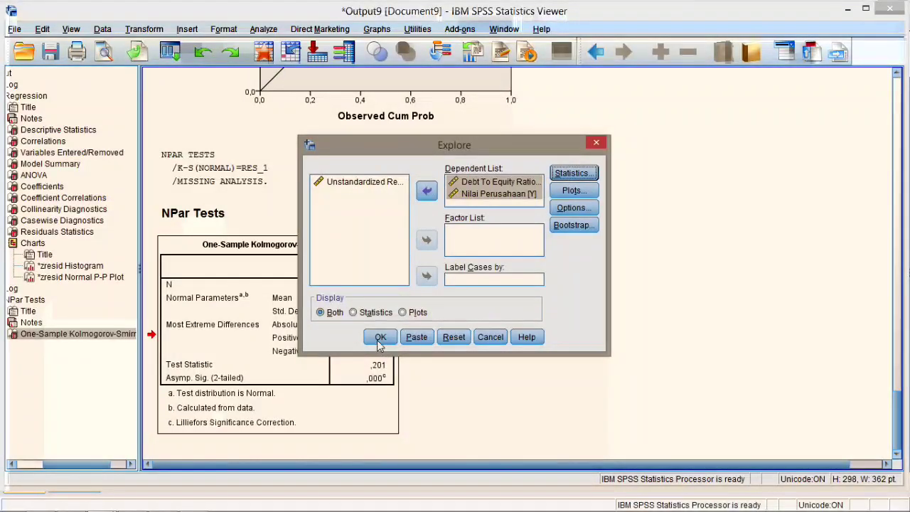
{"action": "left_click", "coordinate": [379, 339]}
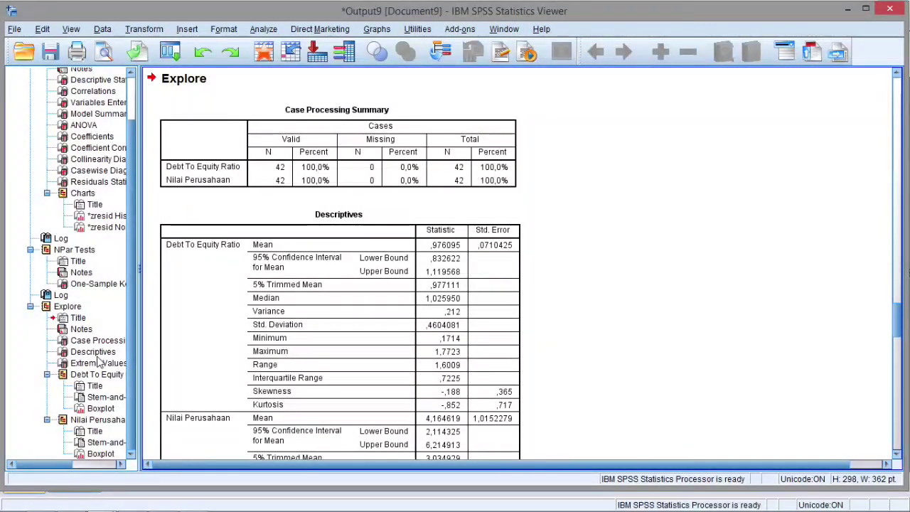
Examine the boxplots of Debt To Equity Ratio and Nilai Perusahaan in the Explore output for outlying cases.
{"action": "left_click", "coordinate": [99, 408]}
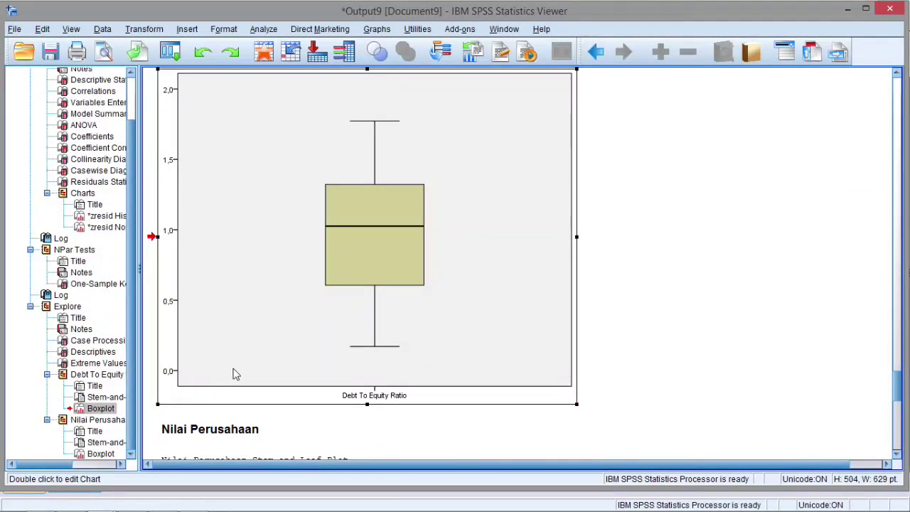
{"action": "left_click", "coordinate": [99, 453]}
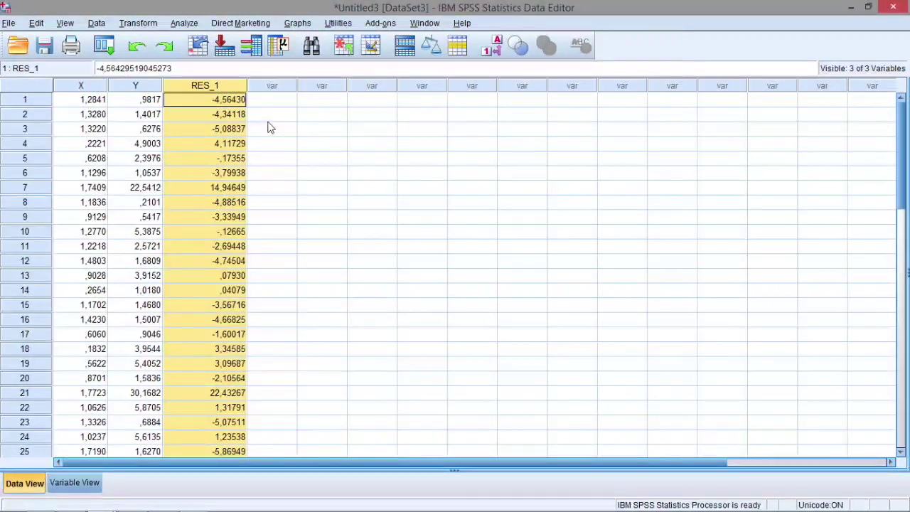
{"action": "left_click", "coordinate": [90, 216]}
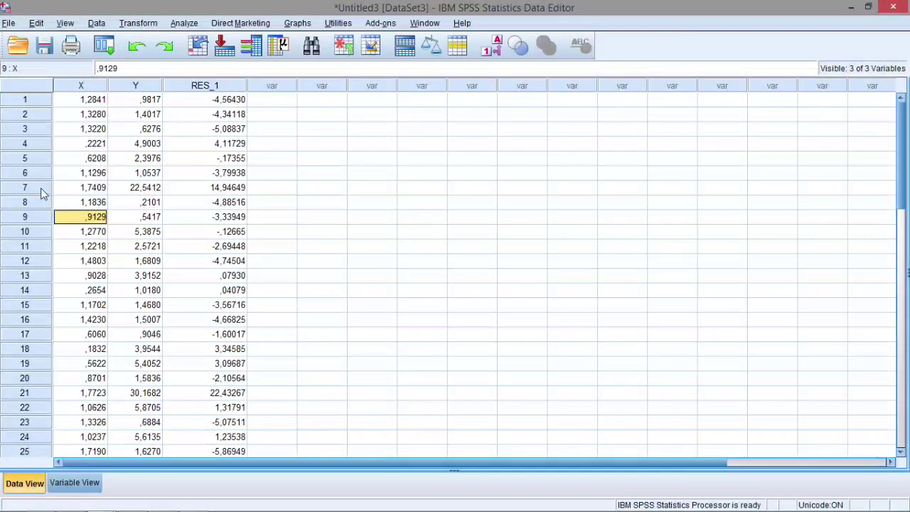
{"action": "left_click", "coordinate": [41, 188]}
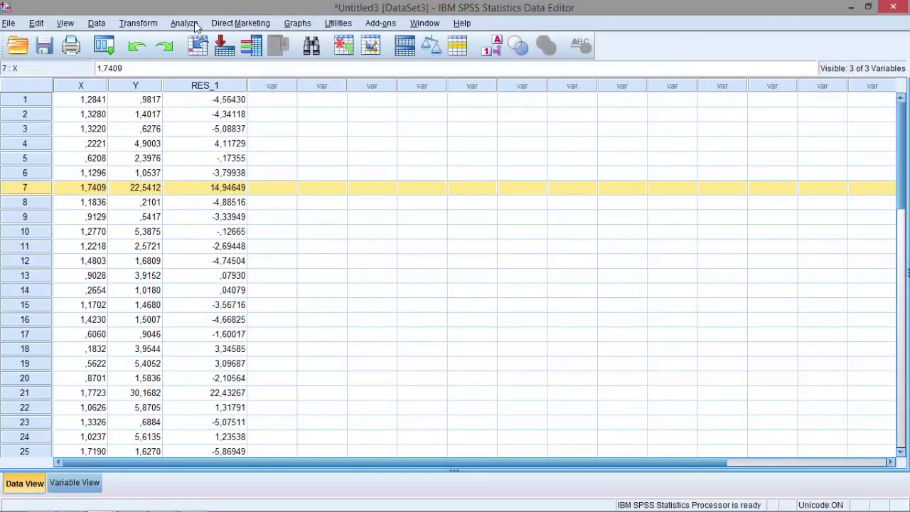
{"action": "key", "text": "Delete"}
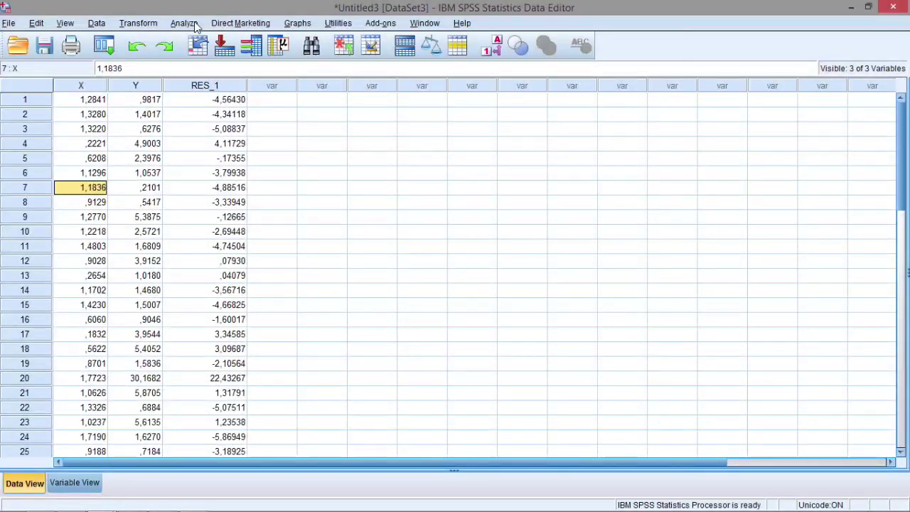
{"action": "key", "text": "ctrl+z"}
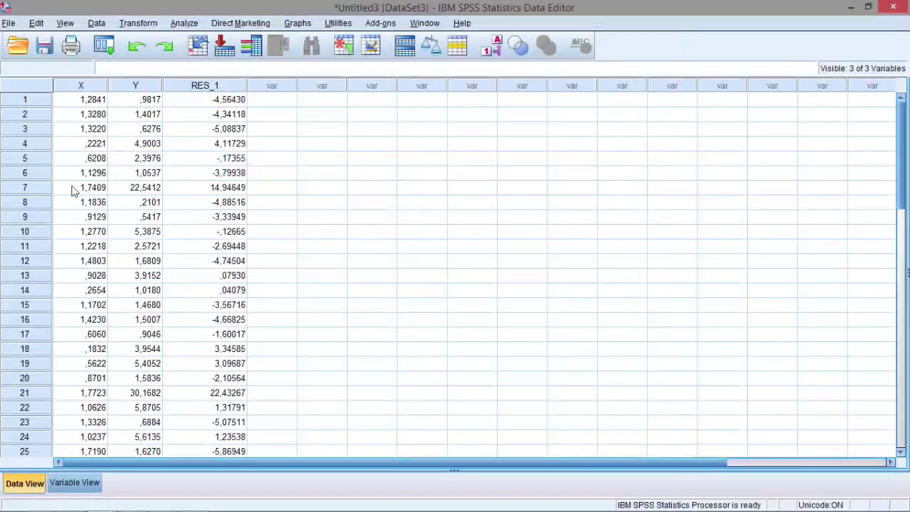
Delete cases 7, 21 and 35 together from the dataset, checking the case numbers against the Nilai Perusahaan boxplot.
{"action": "left_click", "coordinate": [46, 189]}
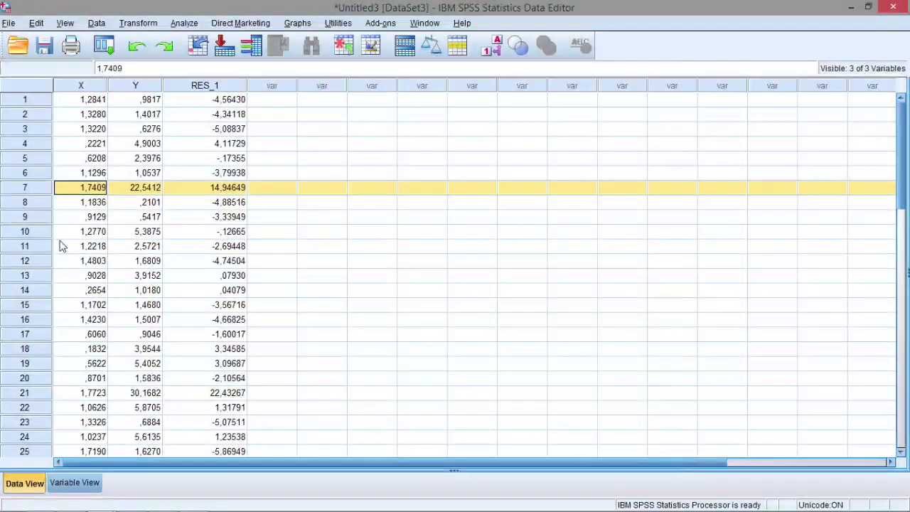
{"action": "left_click", "coordinate": [24, 395], "text": "ctrl"}
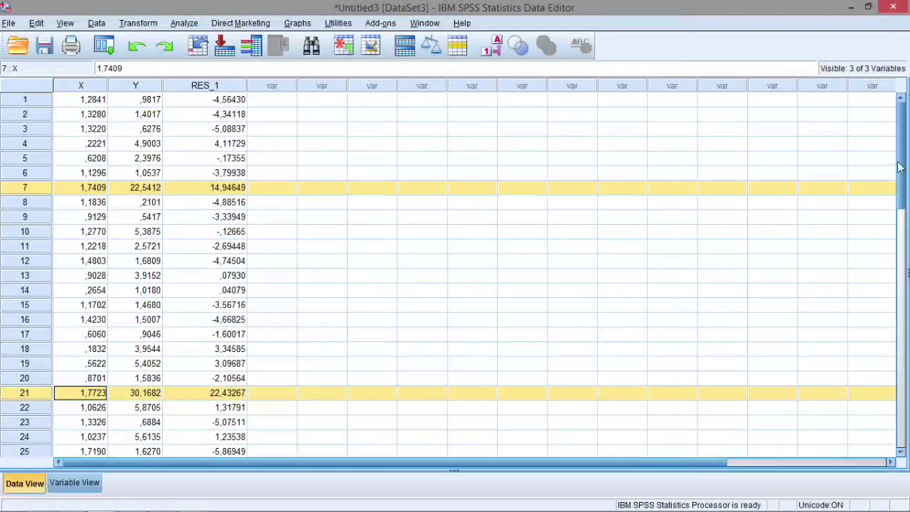
{"action": "left_click_drag", "start_coordinate": [899, 167], "coordinate": [899, 231]}
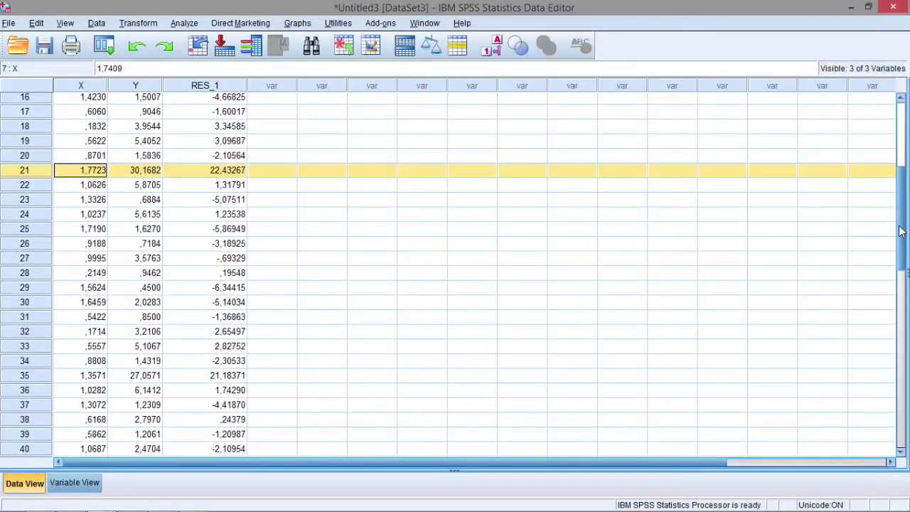
{"action": "key", "text": "alt+Tab"}
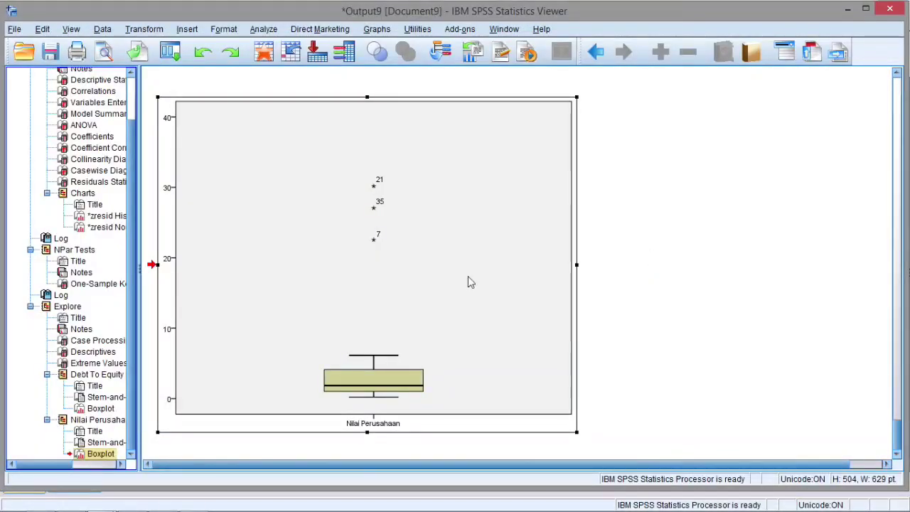
{"action": "key", "text": "alt+Tab"}
{"action": "left_click", "coordinate": [40, 377], "text": "ctrl"}
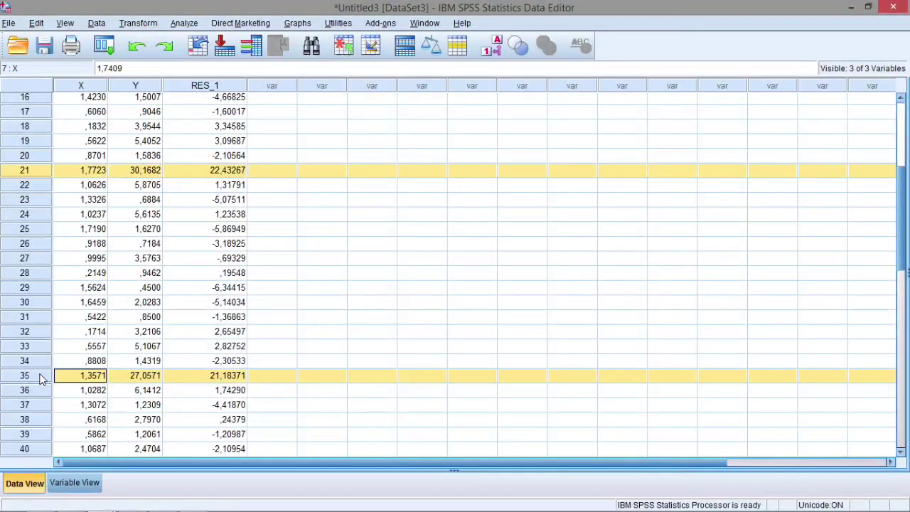
{"action": "key", "text": "Delete"}
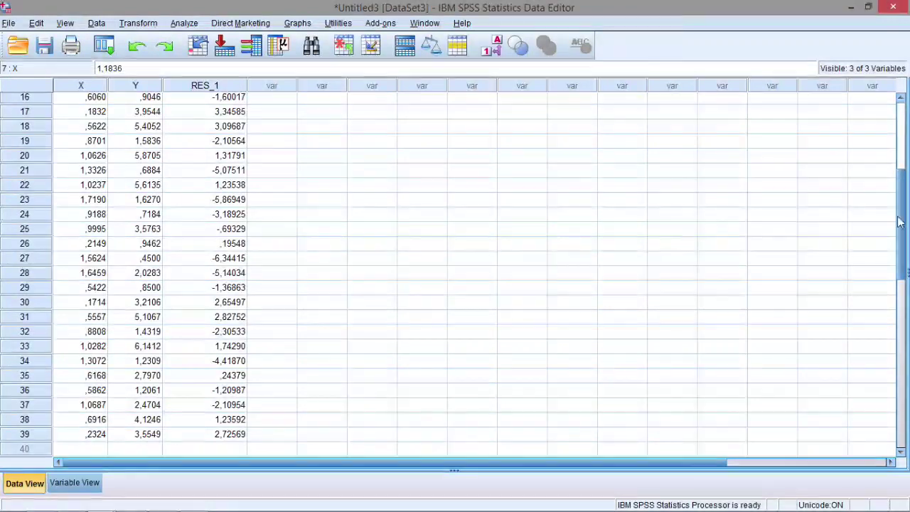
Delete the saved residual variable RES_1 from the dataset.
{"action": "scroll", "coordinate": [901, 224], "scroll_direction": "down", "scroll_amount": 2}
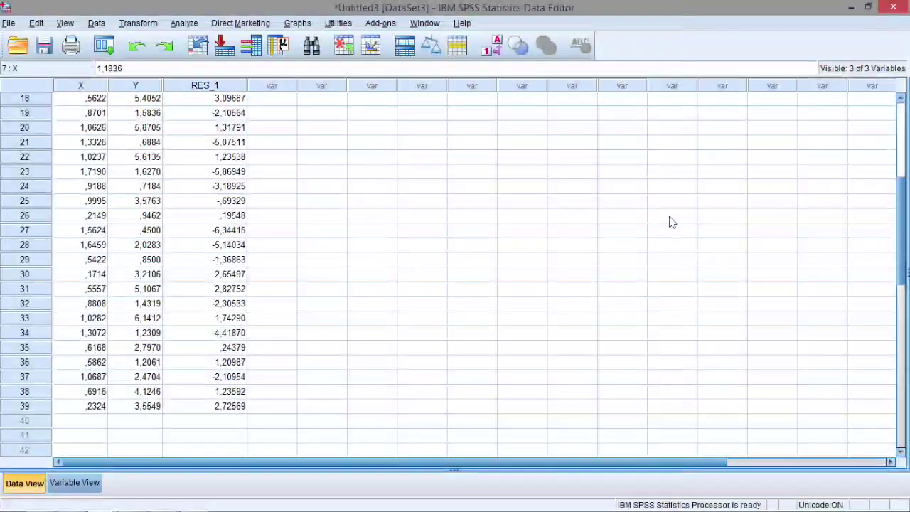
{"action": "scroll", "coordinate": [901, 227], "scroll_direction": "up", "scroll_amount": 6}
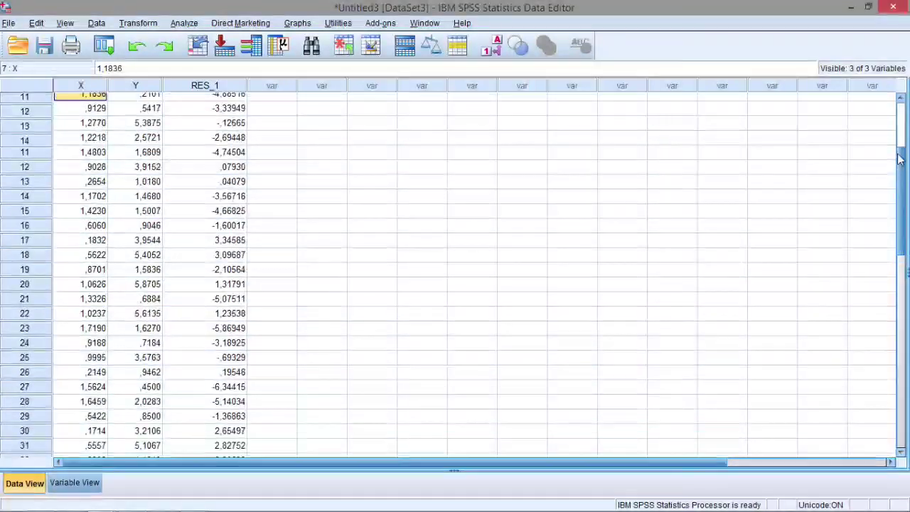
{"action": "left_click", "coordinate": [204, 86]}
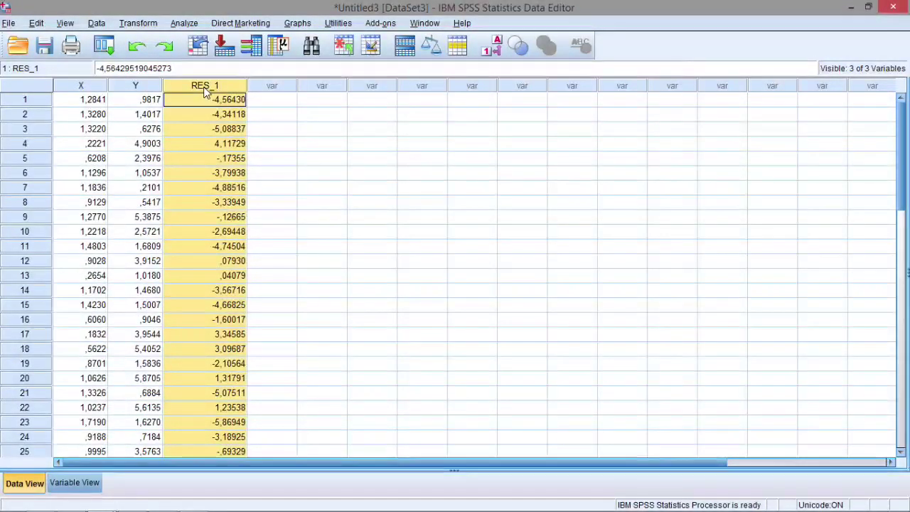
{"action": "key", "text": "Delete"}
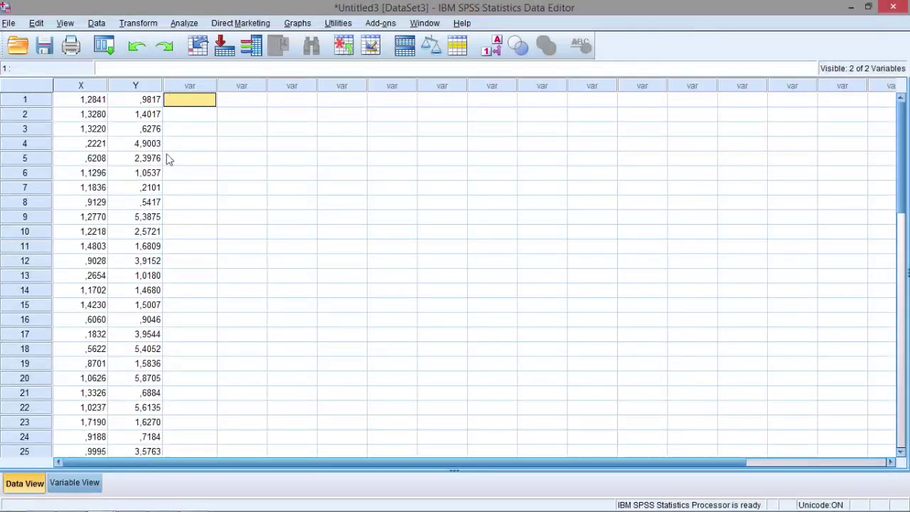
Rerun the linear regression of Nilai Perusahaan [Y] on Debt To Equity Ratio [X] with unstandardized residuals saved and the existing statistics options.
{"action": "left_click", "coordinate": [192, 25]}
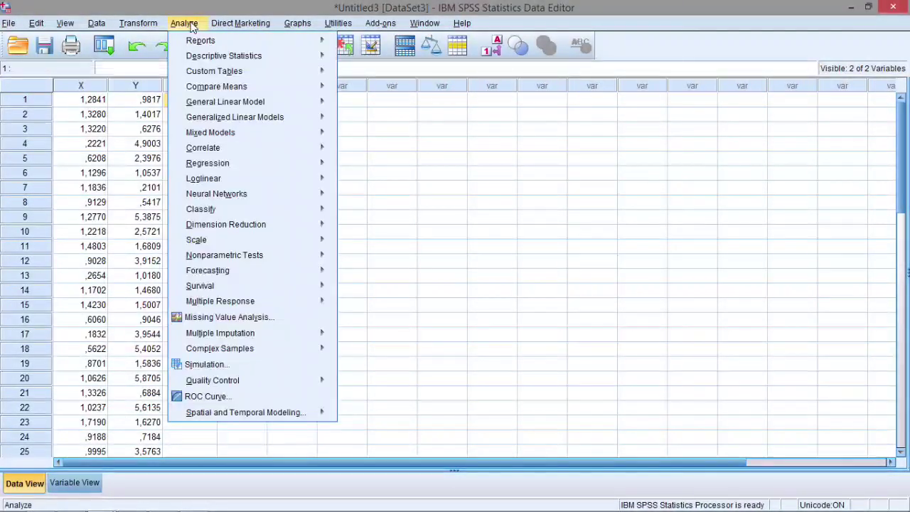
{"action": "mouse_move", "coordinate": [241, 163]}
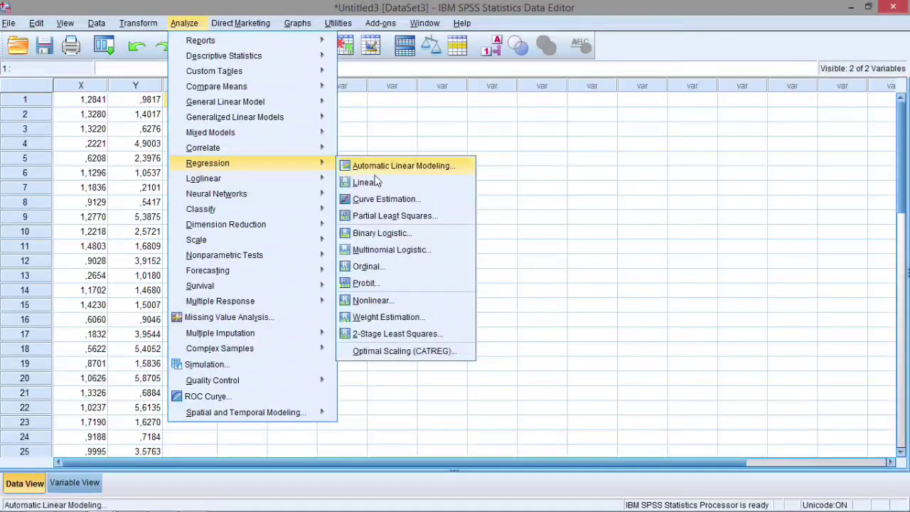
{"action": "left_click", "coordinate": [373, 182]}
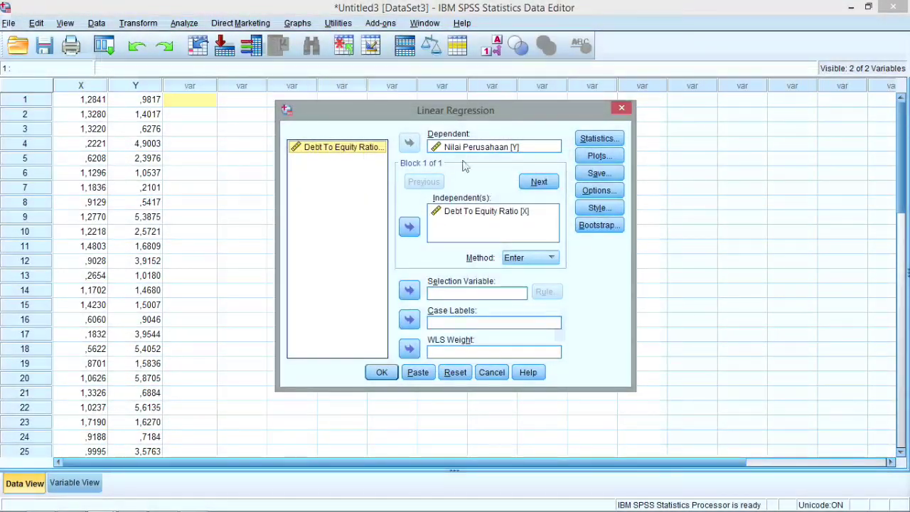
{"action": "left_click", "coordinate": [599, 174]}
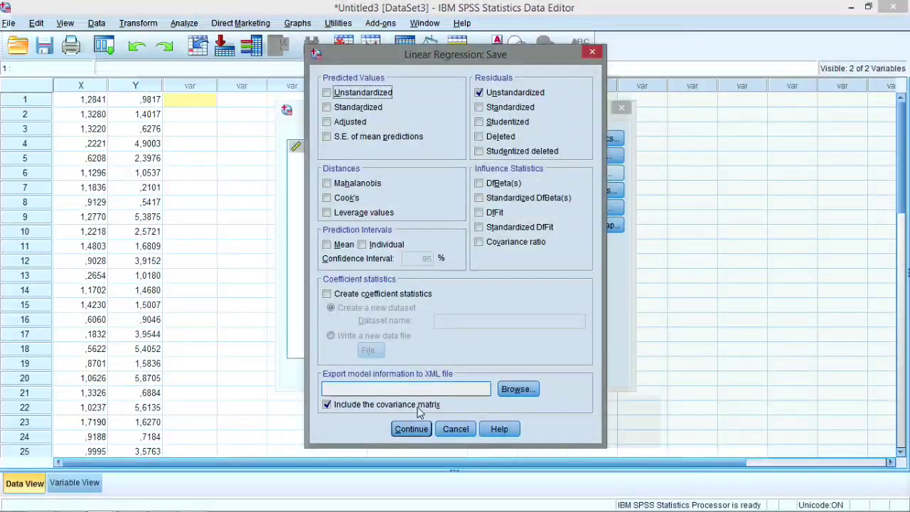
{"action": "left_click", "coordinate": [411, 429]}
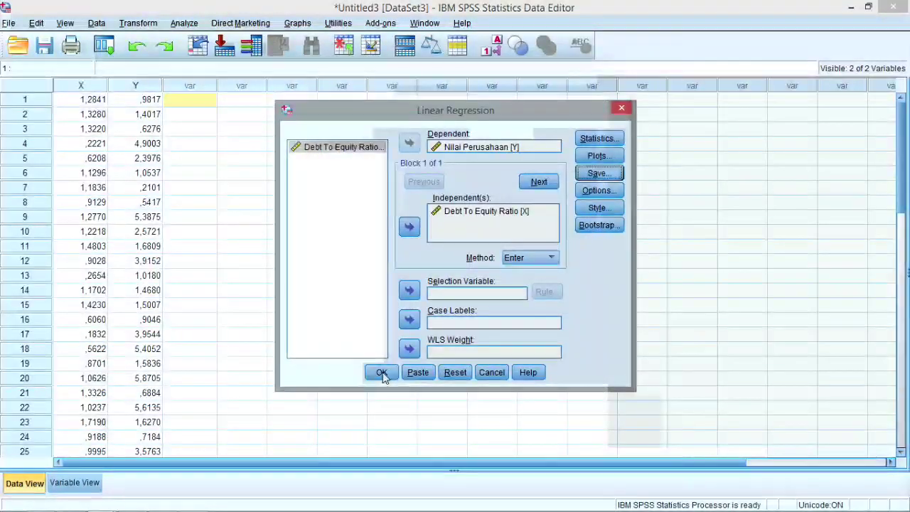
{"action": "left_click", "coordinate": [592, 142]}
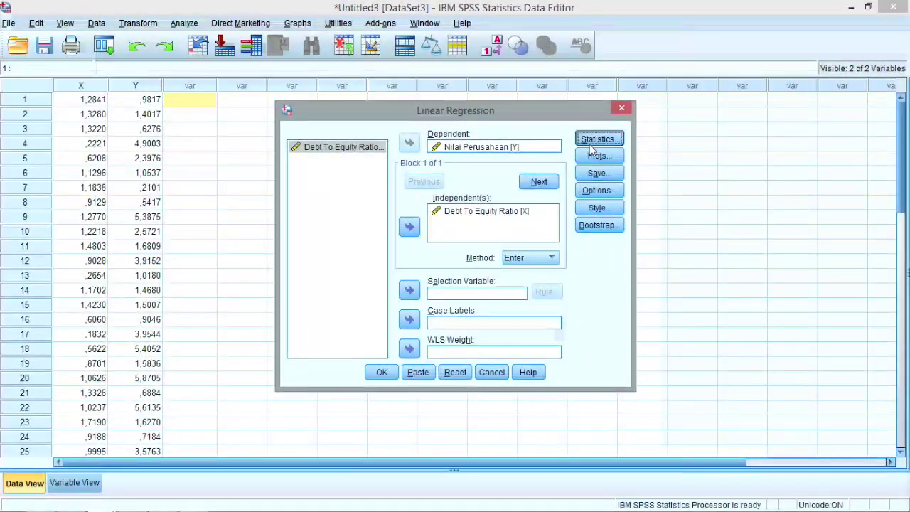
{"action": "left_click", "coordinate": [416, 339]}
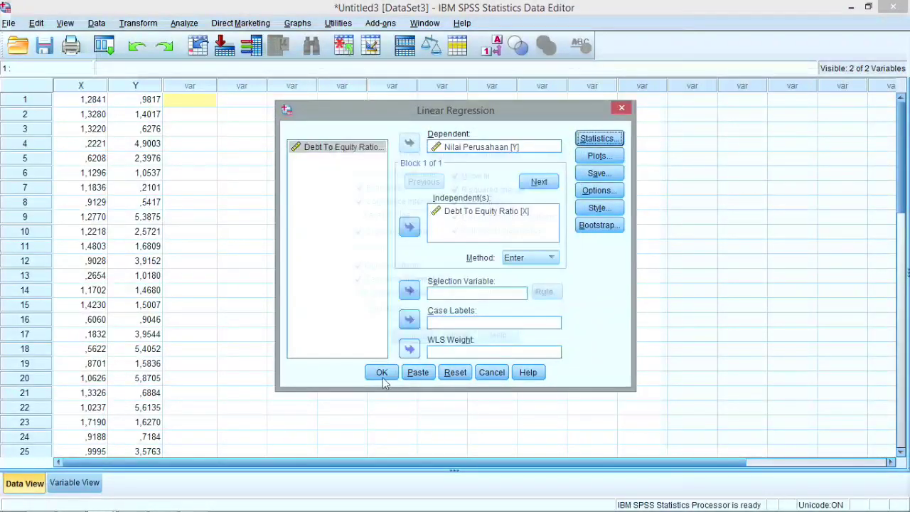
{"action": "left_click", "coordinate": [381, 372]}
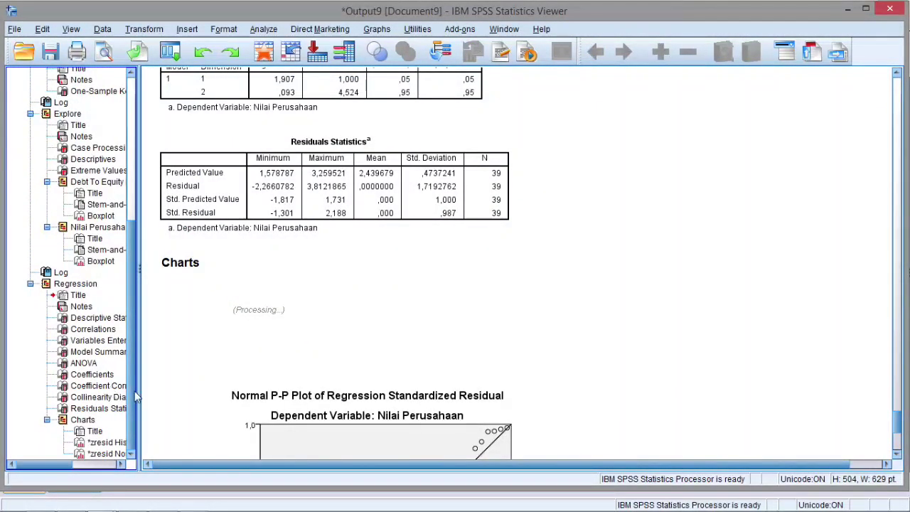
Compare the normal P-P plot of the new regression with the one from the earlier regression.
{"action": "left_click", "coordinate": [121, 452]}
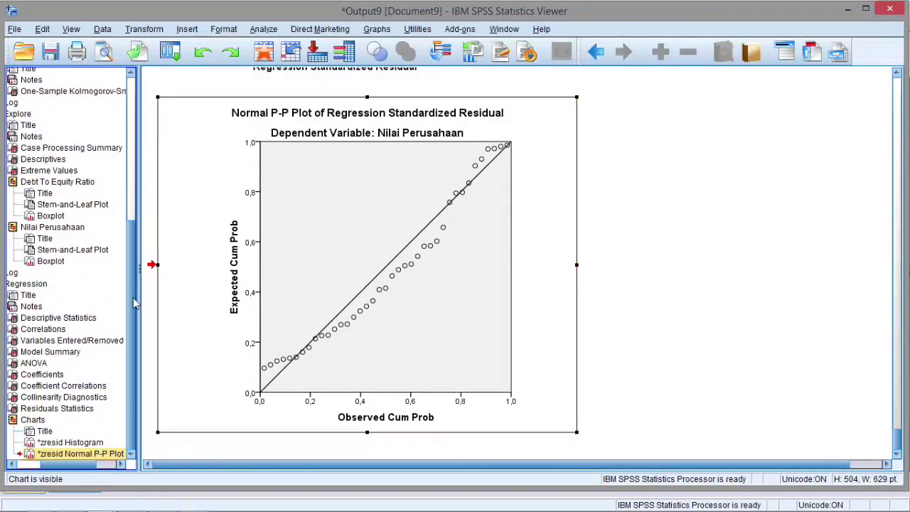
{"action": "scroll", "coordinate": [133, 297], "scroll_direction": "up", "scroll_amount": 10}
{"action": "left_click", "coordinate": [108, 182]}
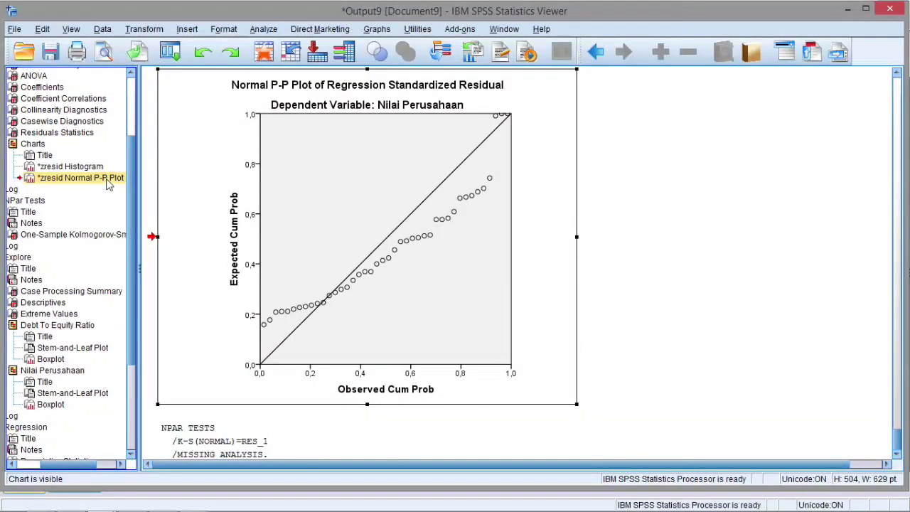
View the normal P-P plot of the latest regression in the output again.
{"action": "scroll", "coordinate": [128, 192], "scroll_direction": "down", "scroll_amount": 5}
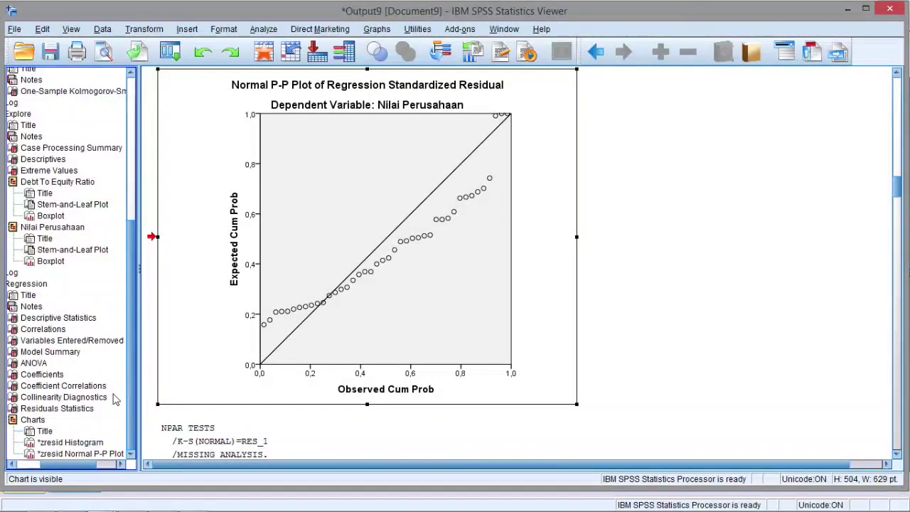
{"action": "left_click", "coordinate": [80, 454]}
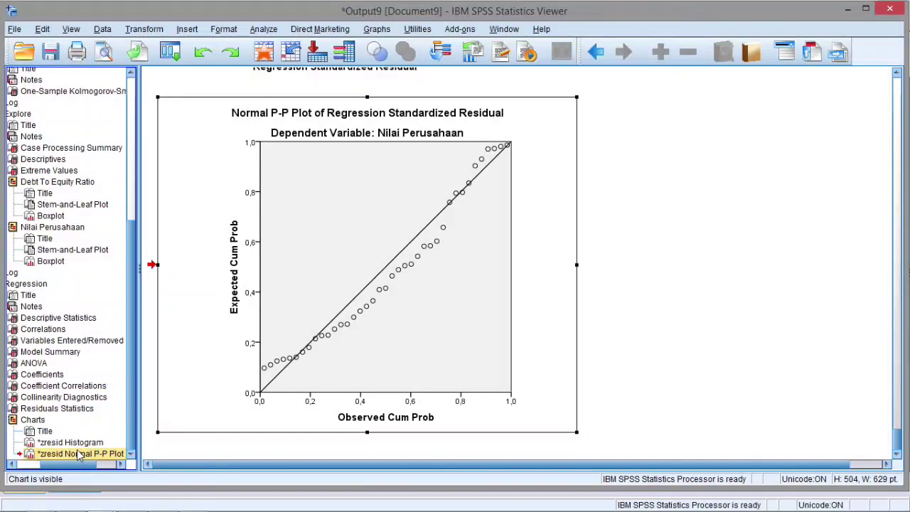
Run a one-sample Kolmogorov-Smirnov test against the normal distribution on the unstandardized residual RES_1.
{"action": "left_click", "coordinate": [264, 29]}
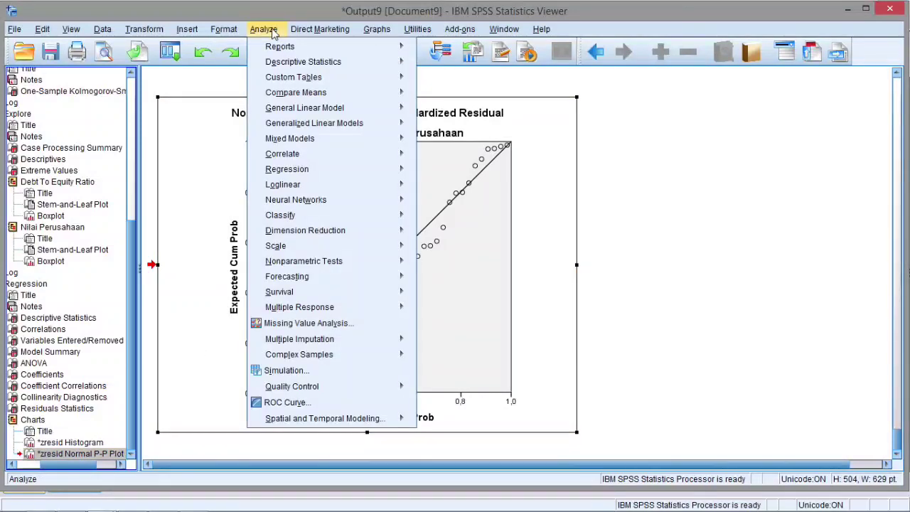
{"action": "left_click", "coordinate": [276, 52]}
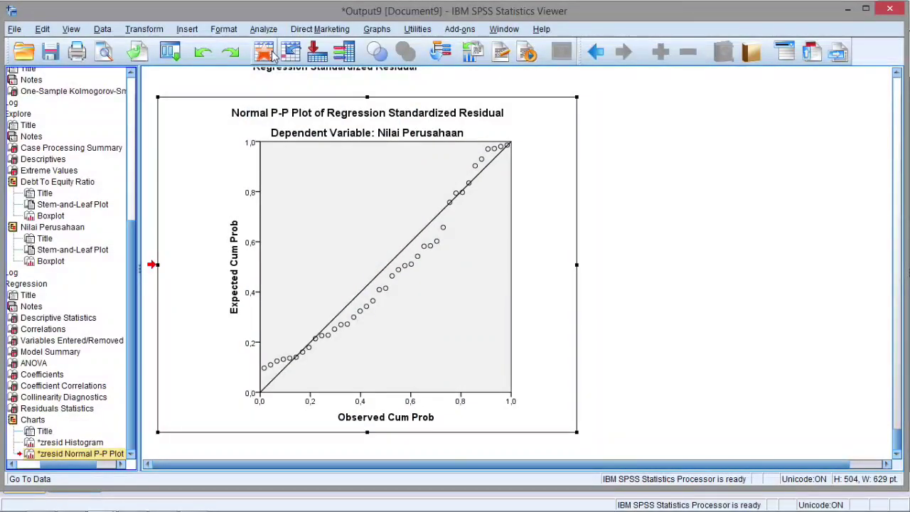
{"action": "left_click", "coordinate": [265, 52]}
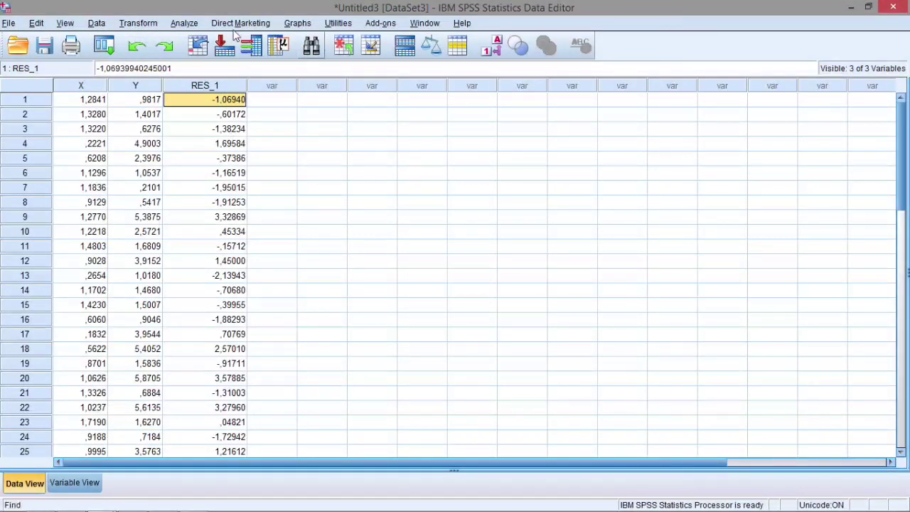
{"action": "left_click", "coordinate": [204, 27]}
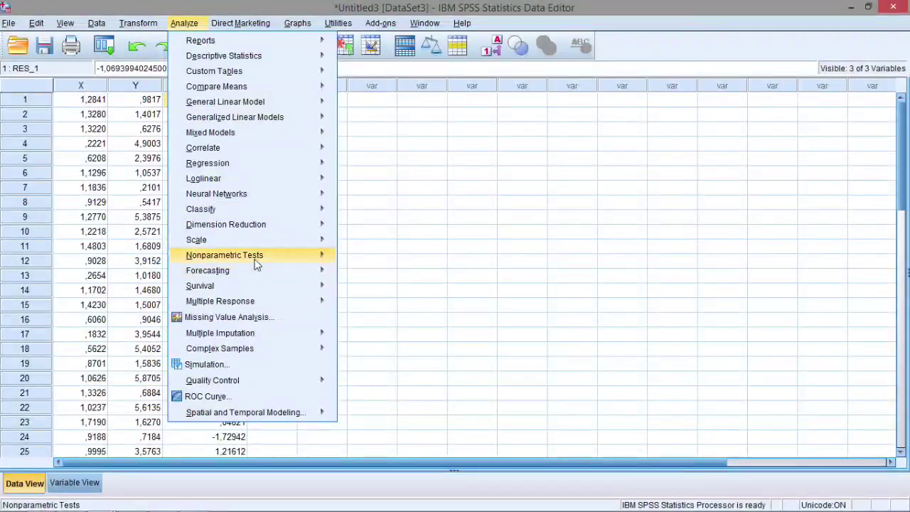
{"action": "mouse_move", "coordinate": [314, 259]}
{"action": "mouse_move", "coordinate": [444, 308]}
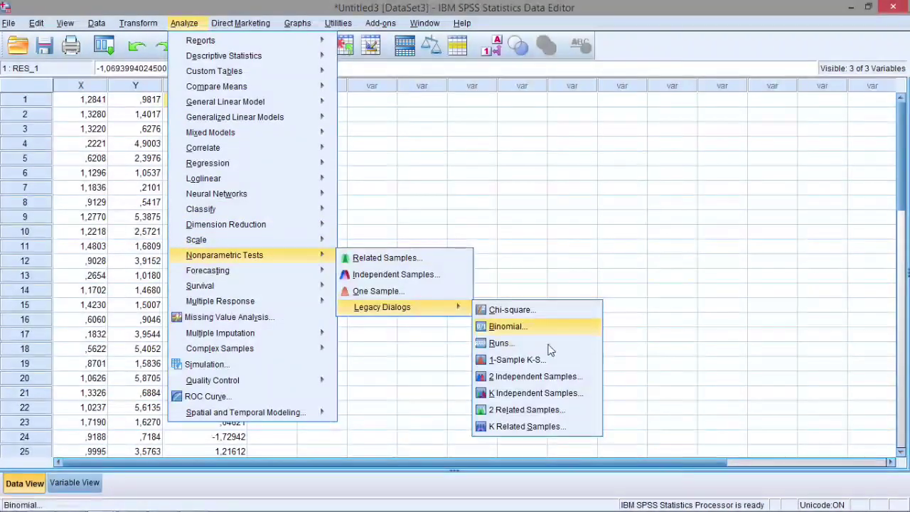
{"action": "left_click", "coordinate": [509, 361]}
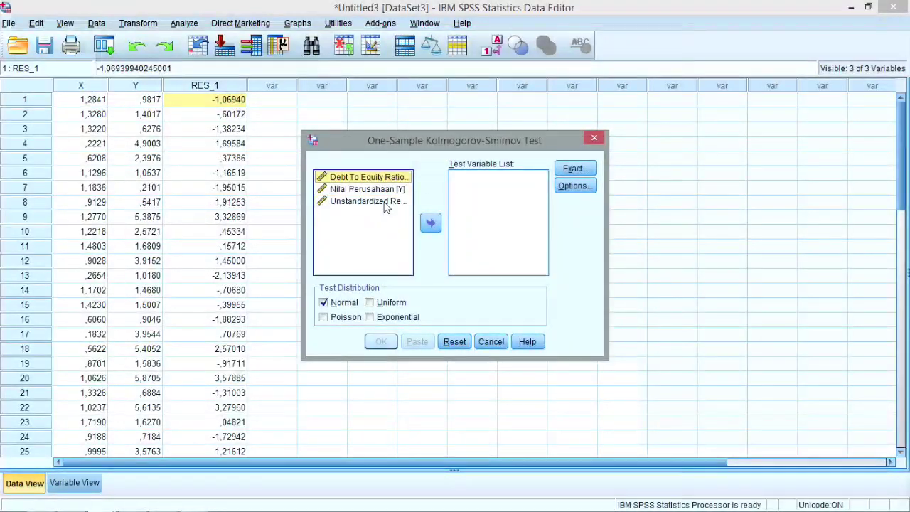
{"action": "double_click", "coordinate": [384, 202]}
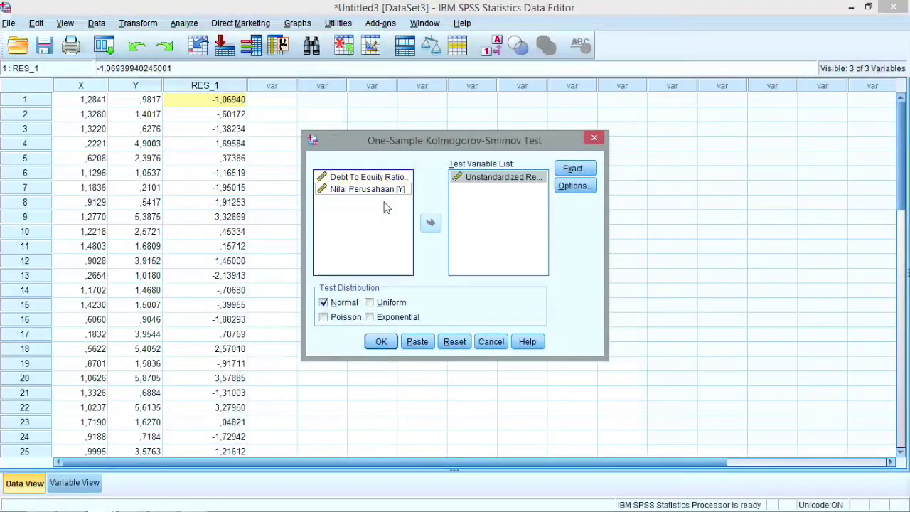
{"action": "left_click", "coordinate": [383, 341]}
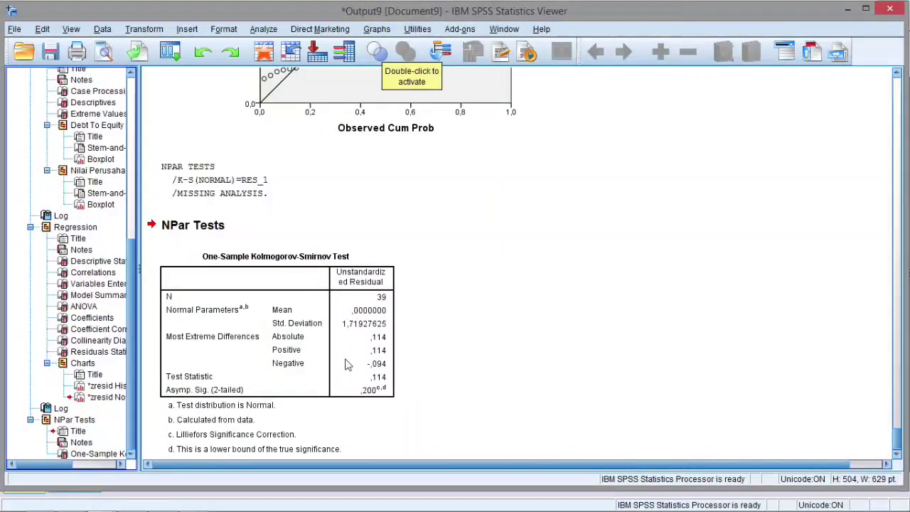
Review the new Kolmogorov-Smirnov table together with the latest regression's normal P-P plot and residual histogram.
{"action": "left_click", "coordinate": [347, 364]}
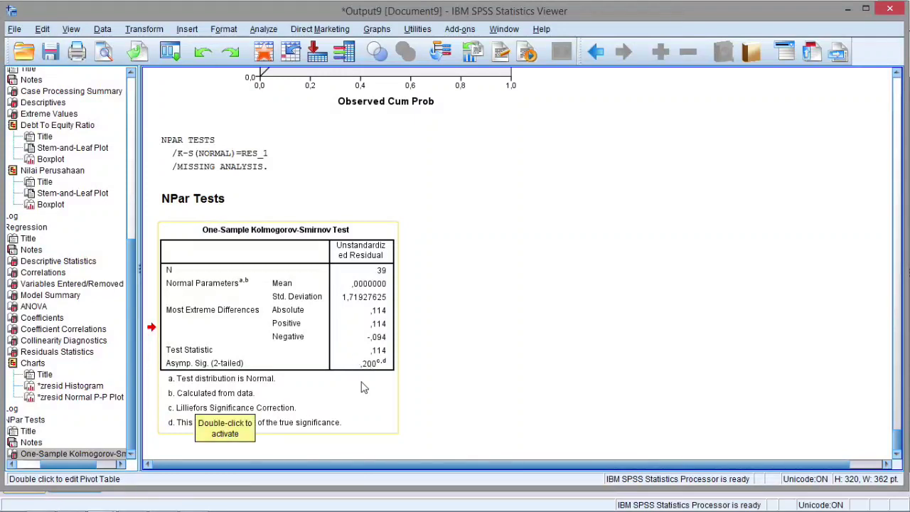
{"action": "left_click", "coordinate": [82, 397]}
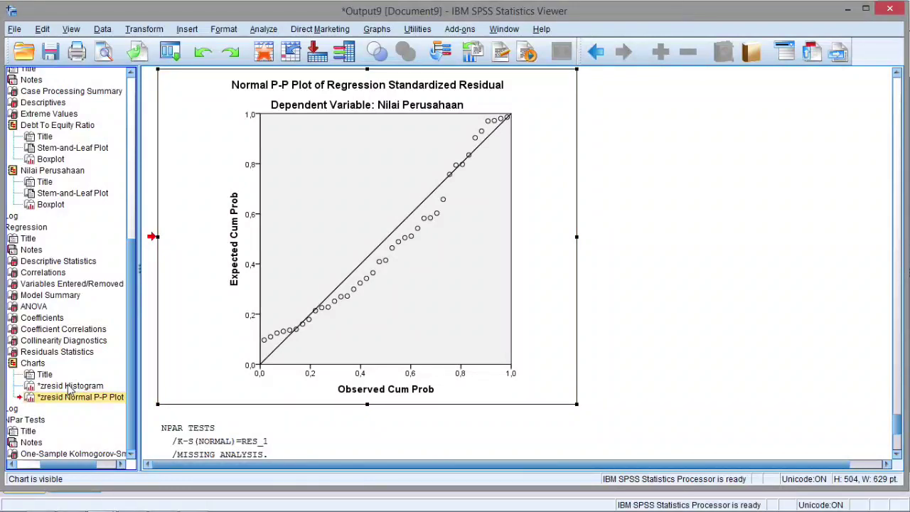
{"action": "left_click", "coordinate": [69, 386]}
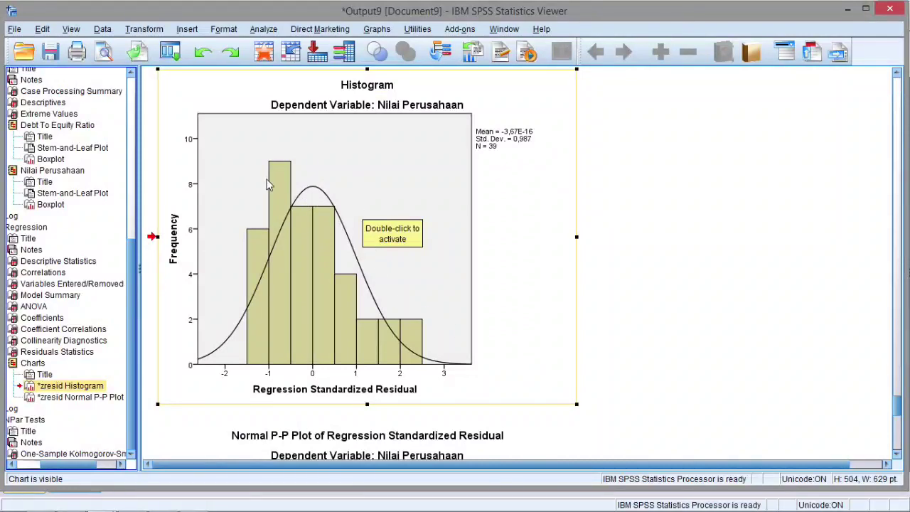
Start computing a new variable in the dataset with the target name ABS_RES2.
{"action": "left_click", "coordinate": [263, 53]}
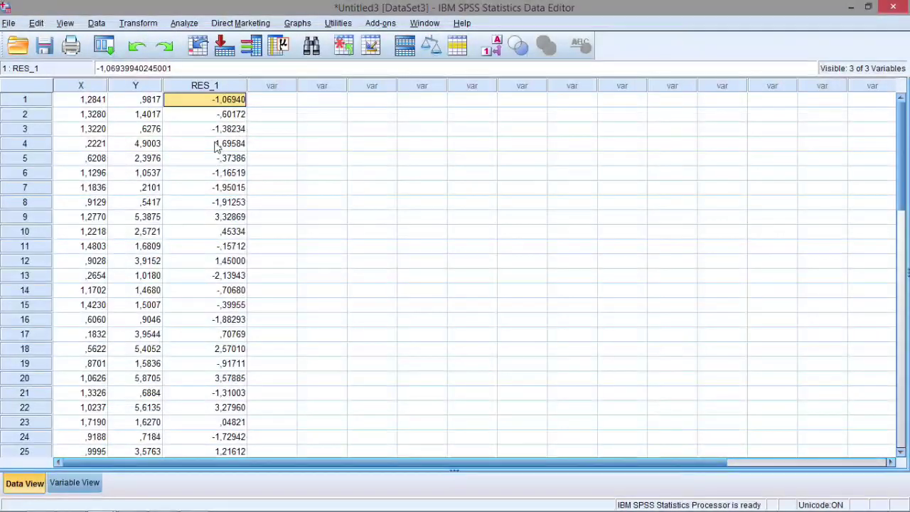
{"action": "left_click", "coordinate": [138, 23]}
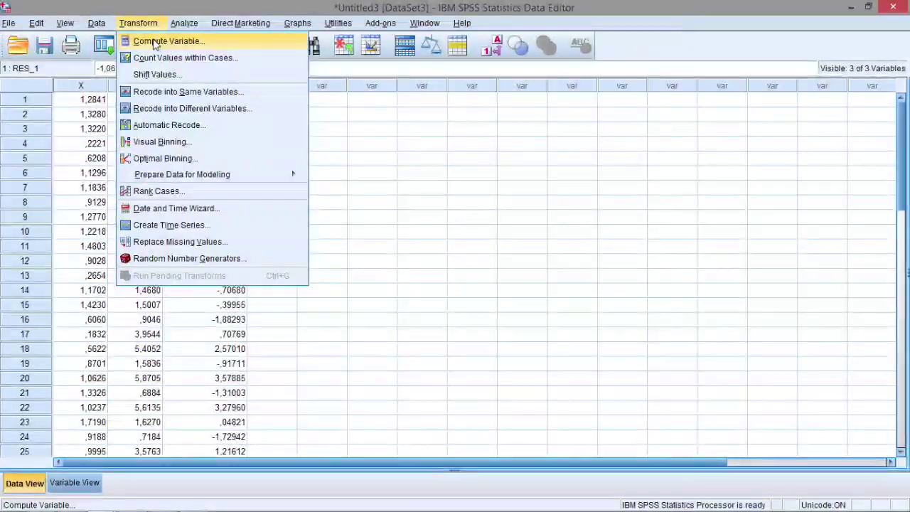
{"action": "left_click", "coordinate": [157, 42]}
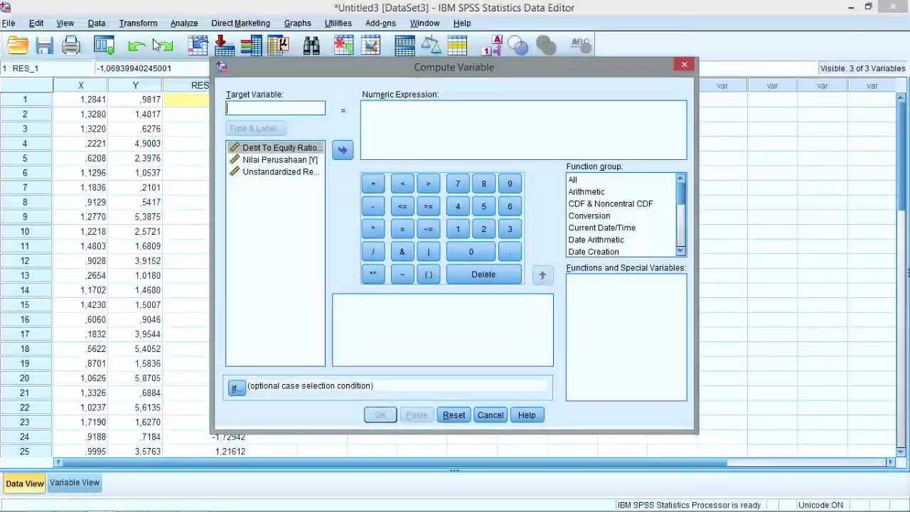
{"action": "type", "text": "A"}
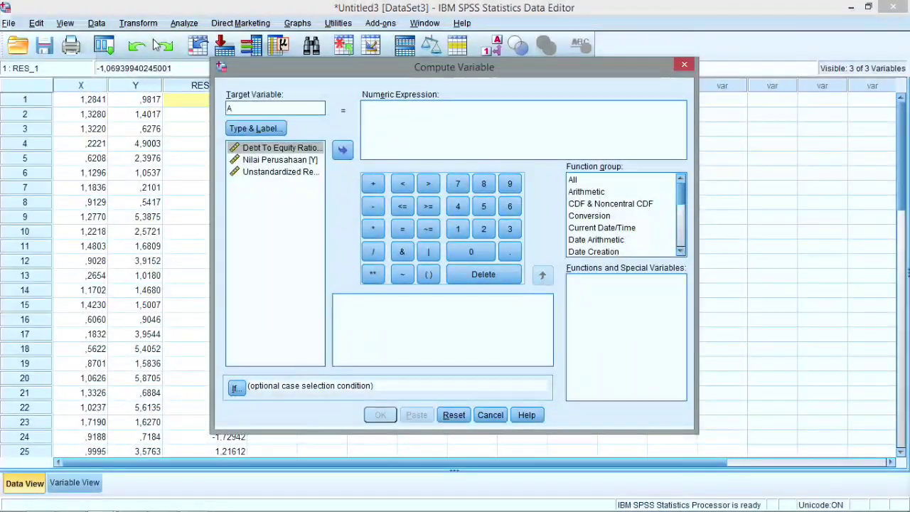
{"action": "type", "text": "BS_"}
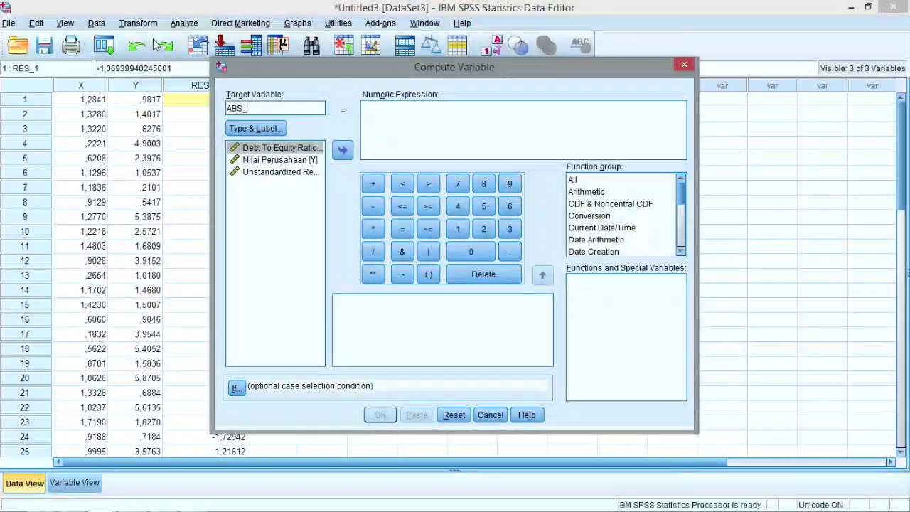
{"action": "type", "text": "RE"}
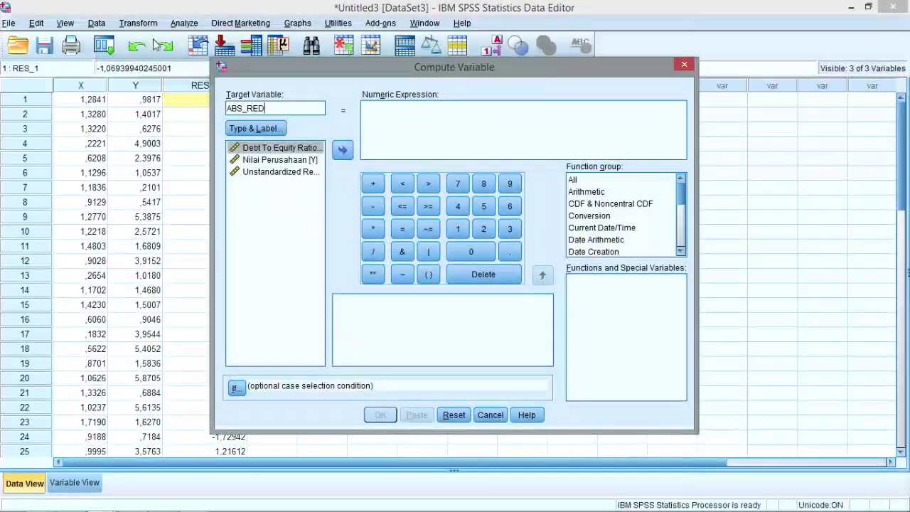
{"action": "type", "text": "S"}
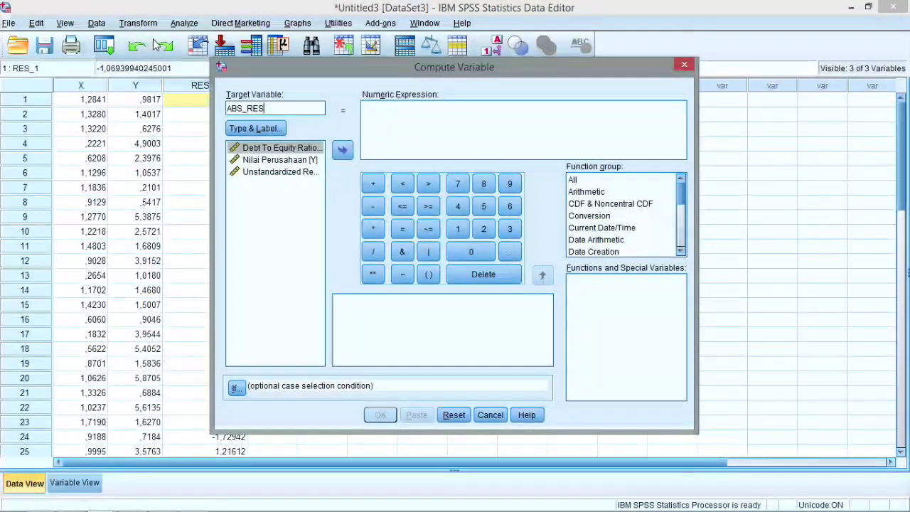
{"action": "type", "text": "2"}
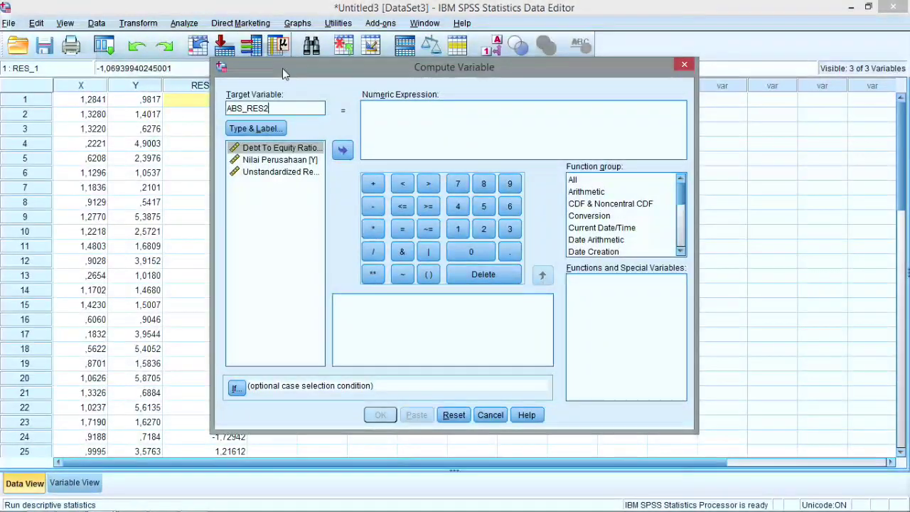
{"action": "mouse_move", "coordinate": [282, 71]}
{"action": "left_mouse_down"}
{"action": "mouse_move", "coordinate": [471, 73]}
{"action": "mouse_move", "coordinate": [299, 76]}
{"action": "left_mouse_up"}
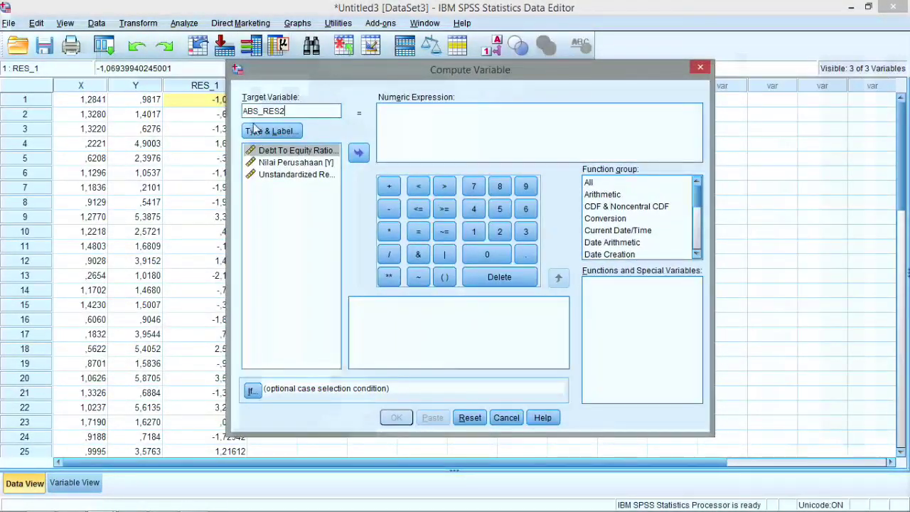
Define the numeric expression as ABS(RES_1) using the absolute-value function and compute the variable.
{"action": "left_click", "coordinate": [426, 128]}
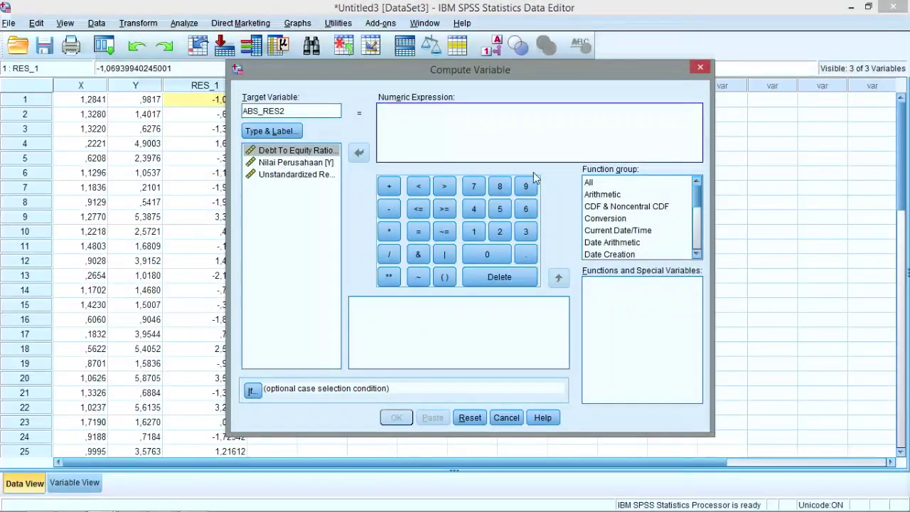
{"action": "left_click", "coordinate": [590, 183]}
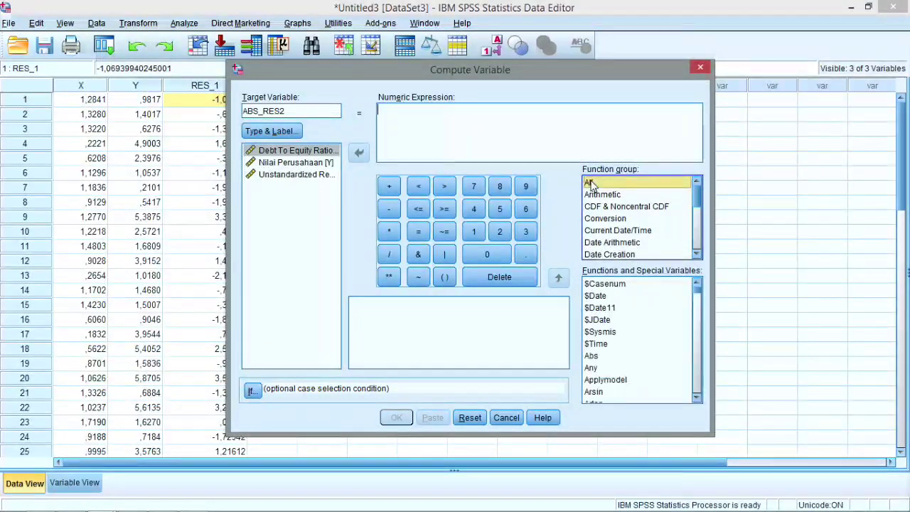
{"action": "double_click", "coordinate": [590, 356]}
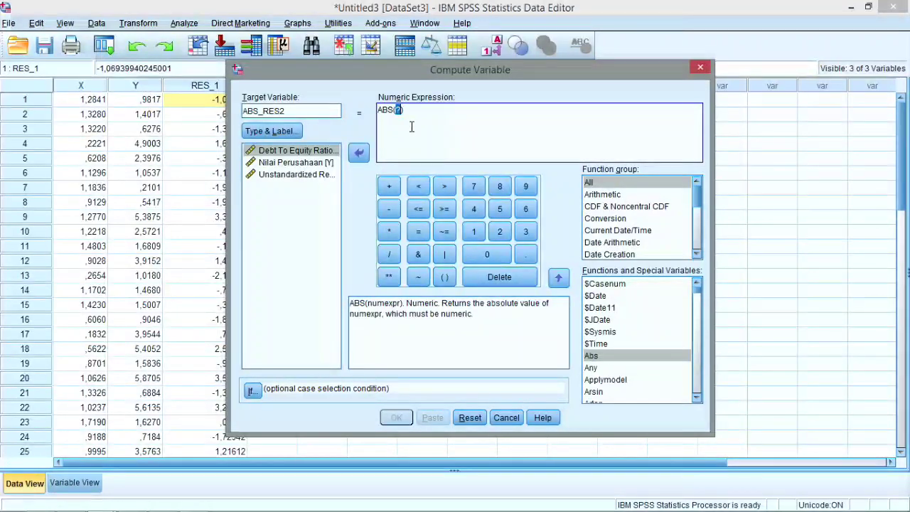
{"action": "double_click", "coordinate": [299, 175]}
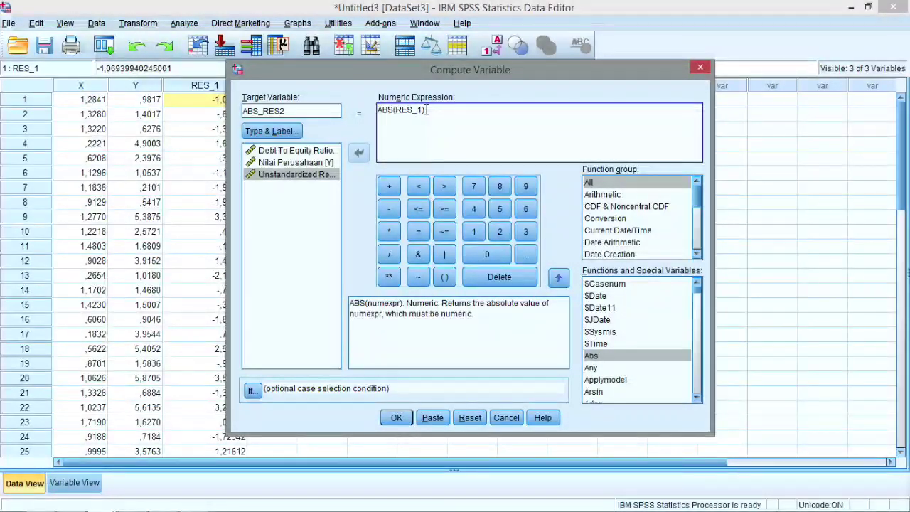
{"action": "left_click", "coordinate": [392, 418]}
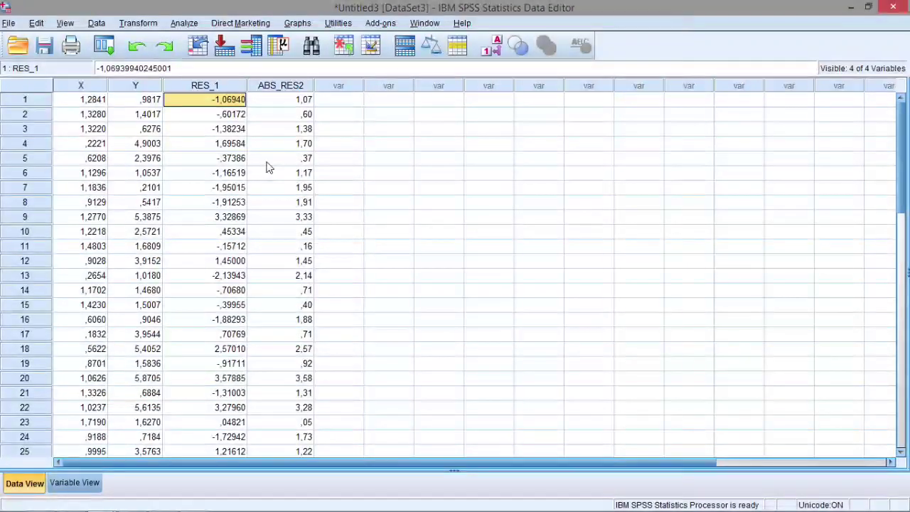
Start a linear regression with the previous settings reset and assign ABS_RES2 as the dependent variable.
{"action": "left_click", "coordinate": [301, 100]}
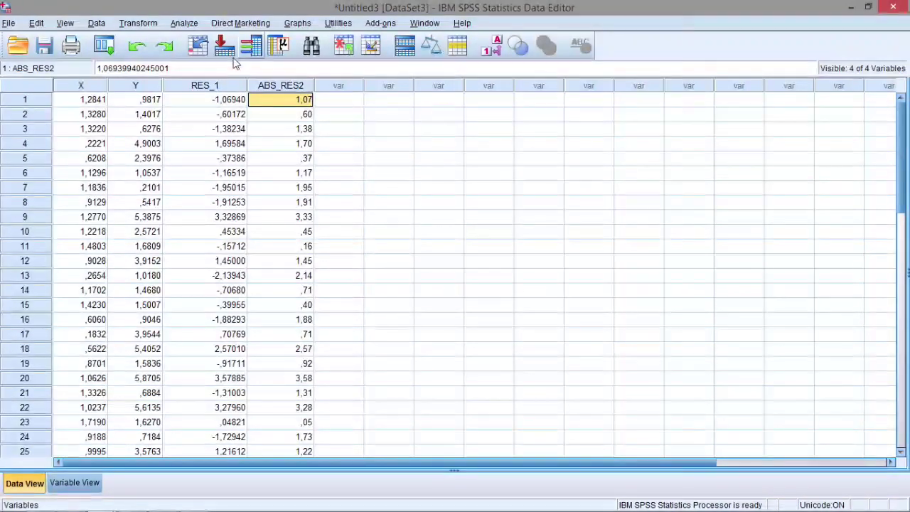
{"action": "left_click", "coordinate": [185, 23]}
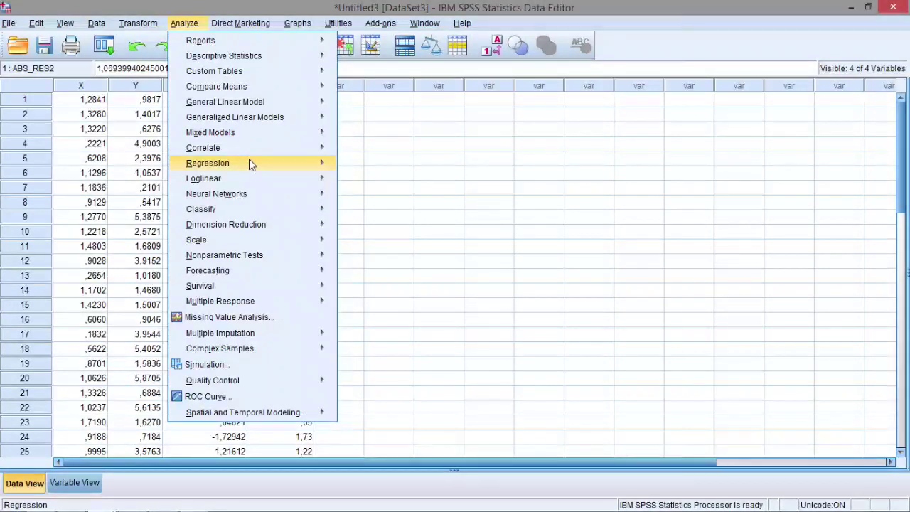
{"action": "mouse_move", "coordinate": [249, 164]}
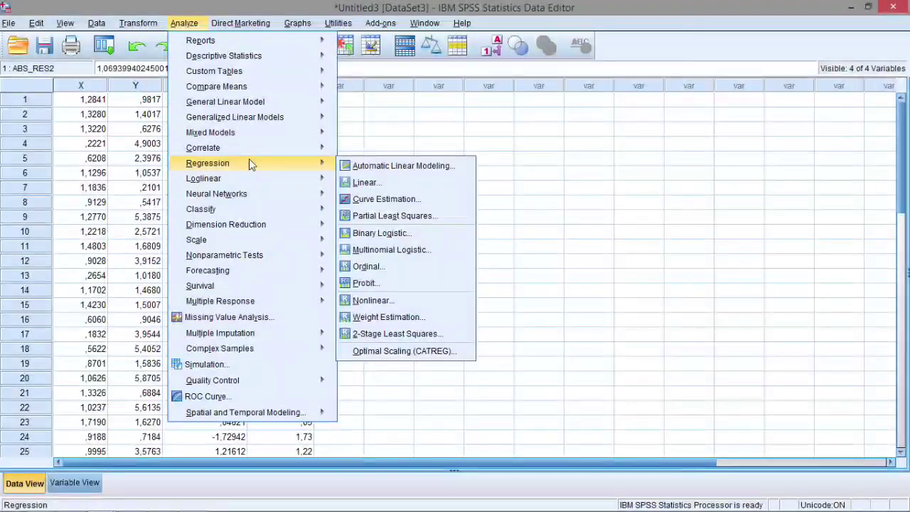
{"action": "left_click", "coordinate": [369, 183]}
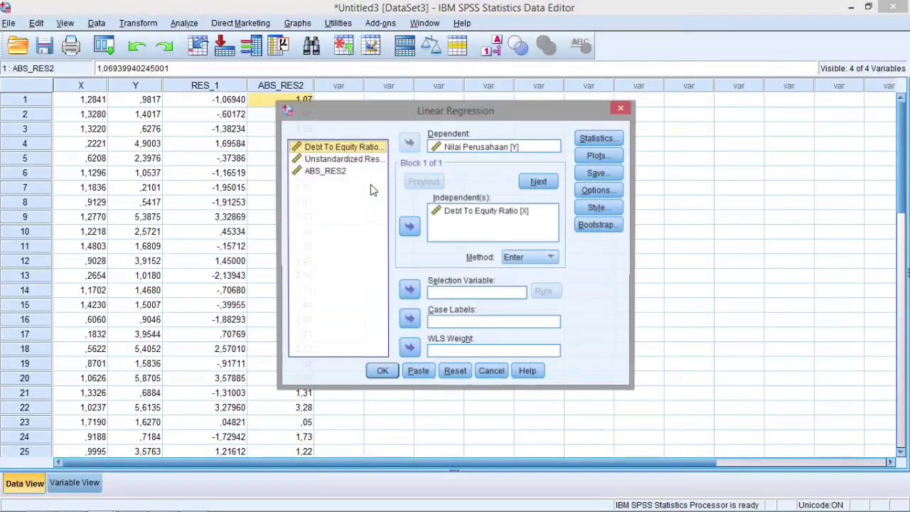
{"action": "left_click", "coordinate": [449, 373]}
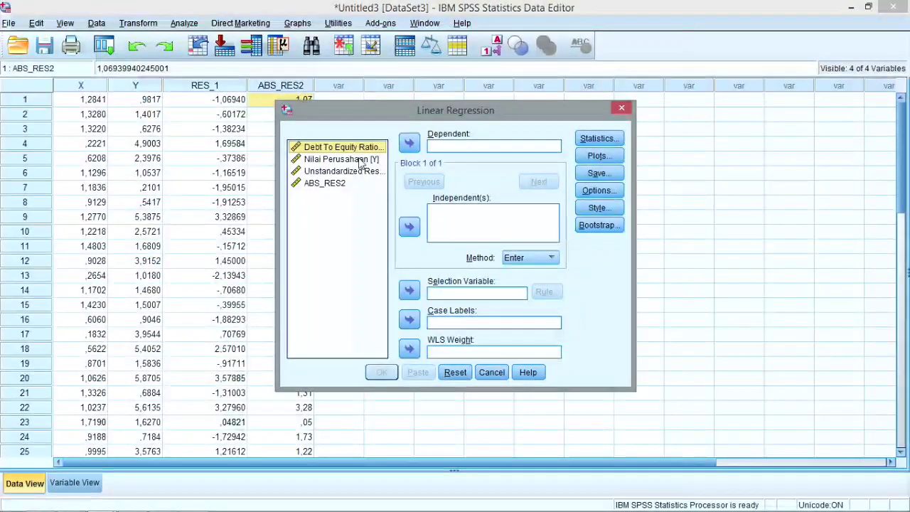
{"action": "left_click", "coordinate": [364, 162]}
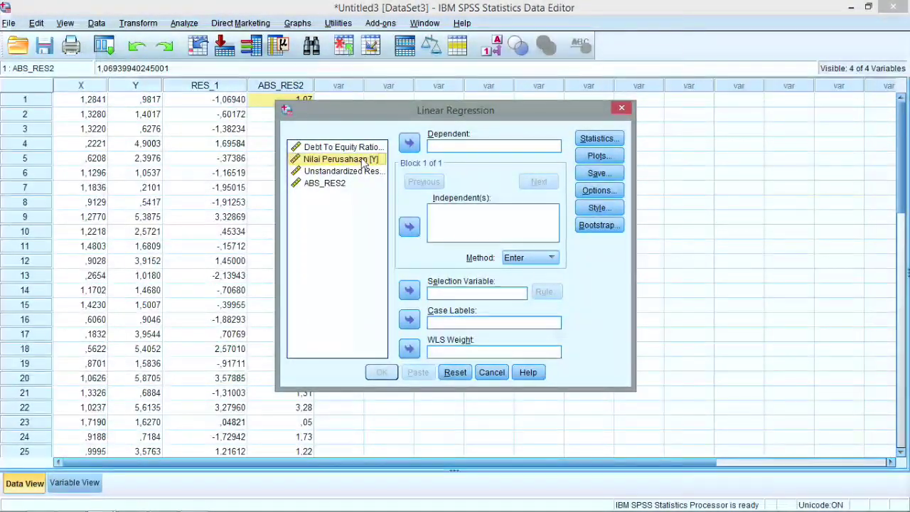
{"action": "left_click", "coordinate": [360, 183]}
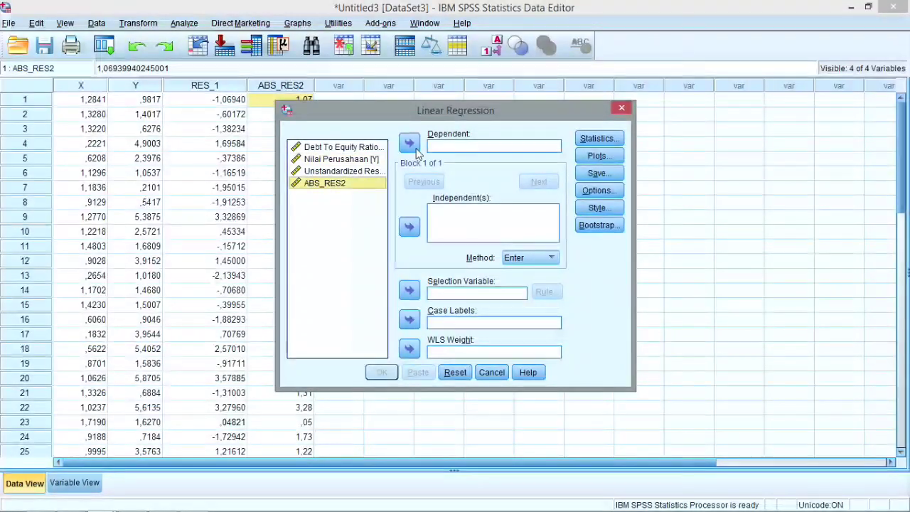
{"action": "left_click", "coordinate": [409, 144]}
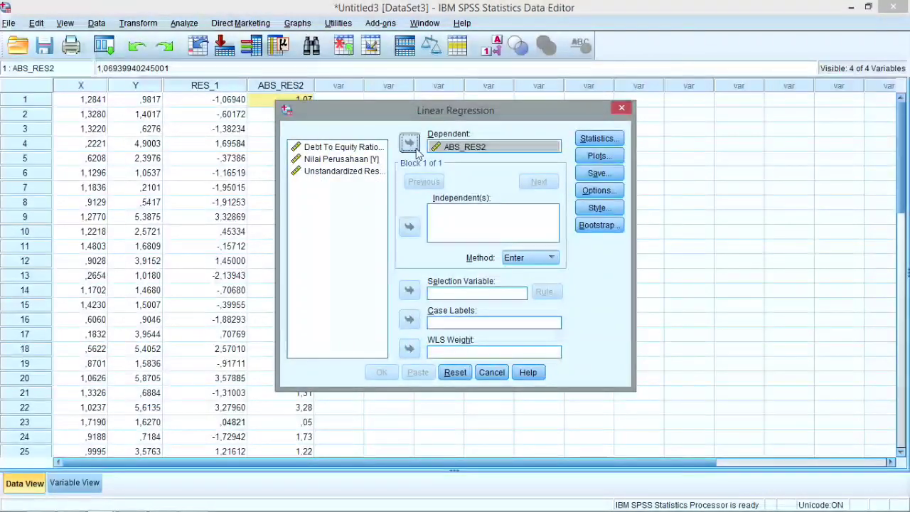
Add Debt To Equity Ratio [X] as the independent variable of the ABS_RES2 regression.
{"action": "left_click", "coordinate": [368, 160]}
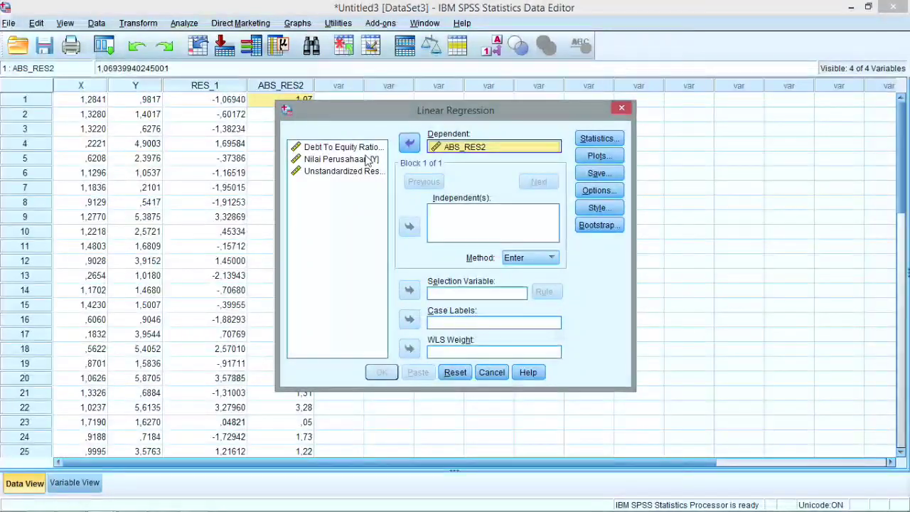
{"action": "left_click", "coordinate": [358, 150]}
{"action": "left_click", "coordinate": [358, 150]}
{"action": "left_click", "coordinate": [409, 227]}
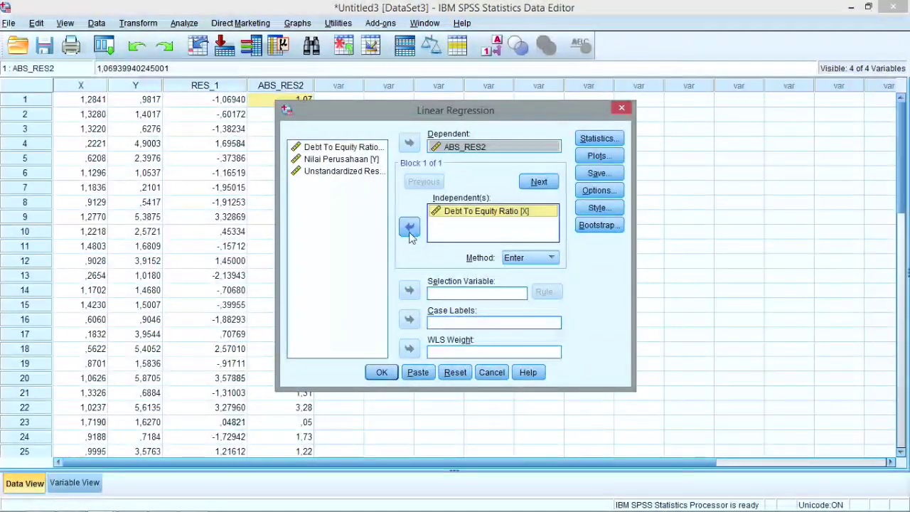
Request a scatterplot with *SRESID on Y and *ZPRED on X, and run the regression.
{"action": "left_click", "coordinate": [617, 156]}
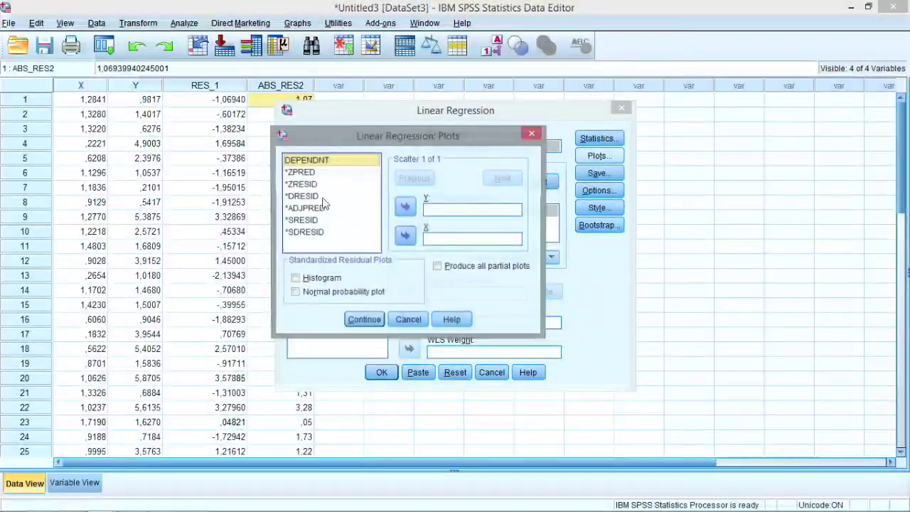
{"action": "left_click", "coordinate": [308, 175]}
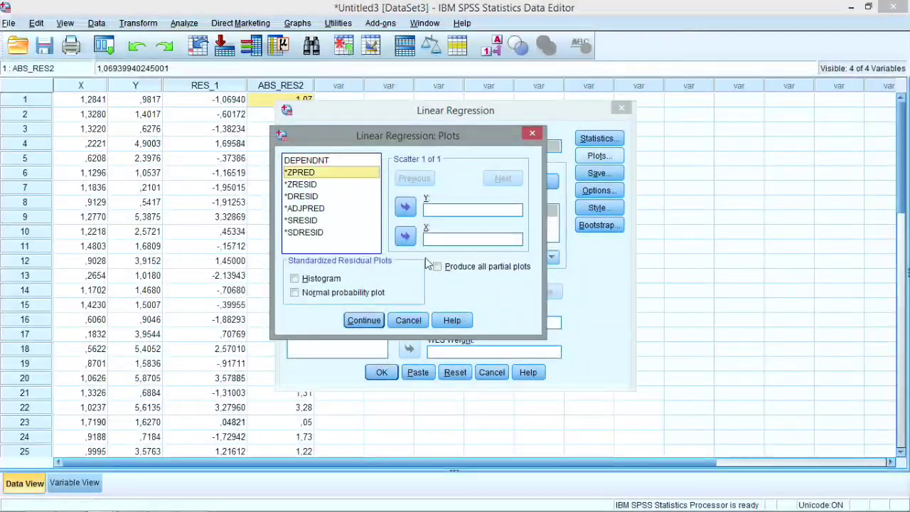
{"action": "left_click", "coordinate": [405, 236]}
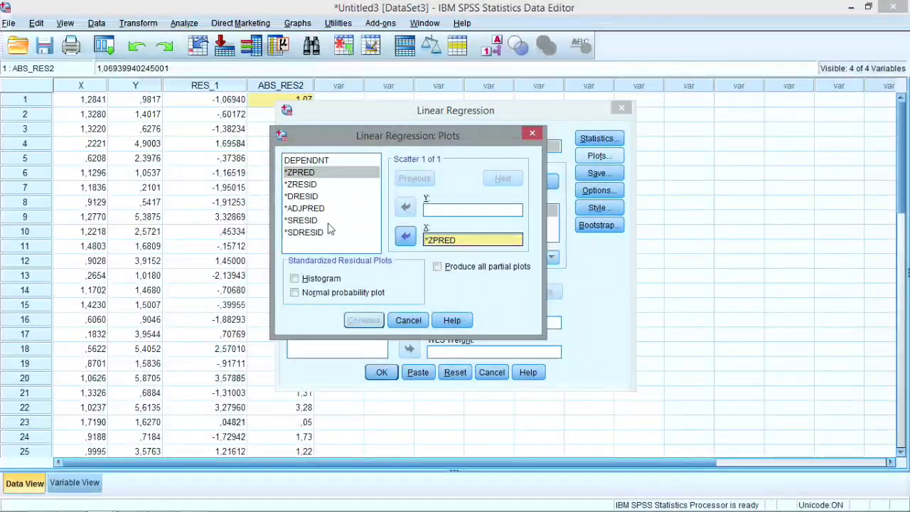
{"action": "left_click", "coordinate": [324, 221]}
{"action": "left_click", "coordinate": [405, 207]}
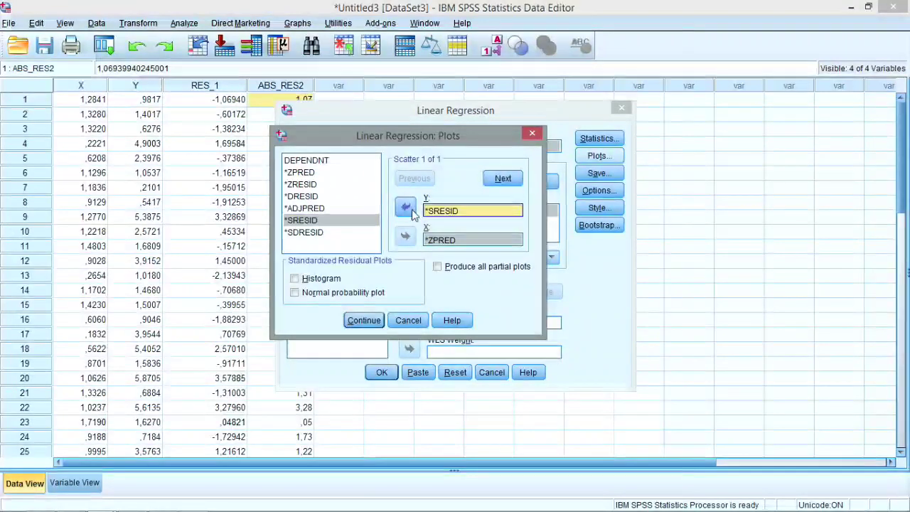
{"action": "left_click", "coordinate": [377, 323]}
{"action": "left_click", "coordinate": [389, 375]}
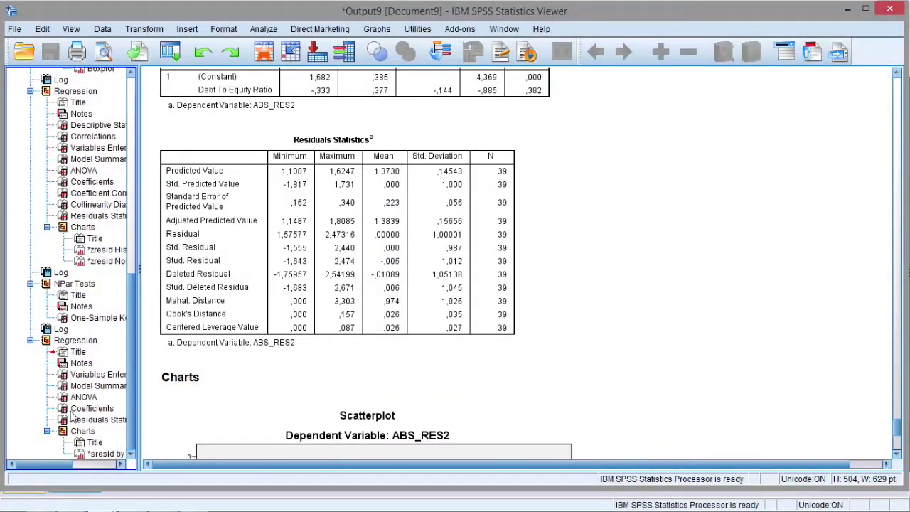
Examine the significance values in the ABS_RES2 regression's Coefficients table and in the One-Sample Kolmogorov-Smirnov Test table.
{"action": "left_click", "coordinate": [91, 409]}
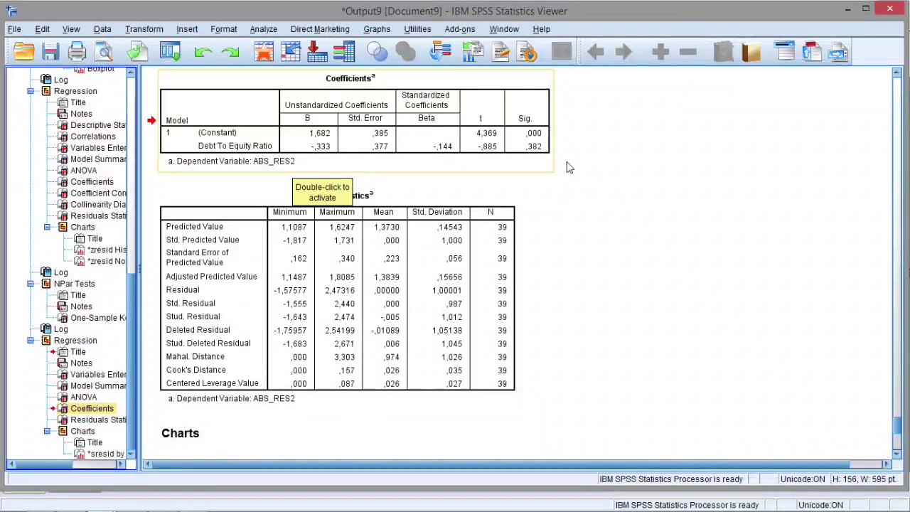
{"action": "left_click", "coordinate": [509, 149]}
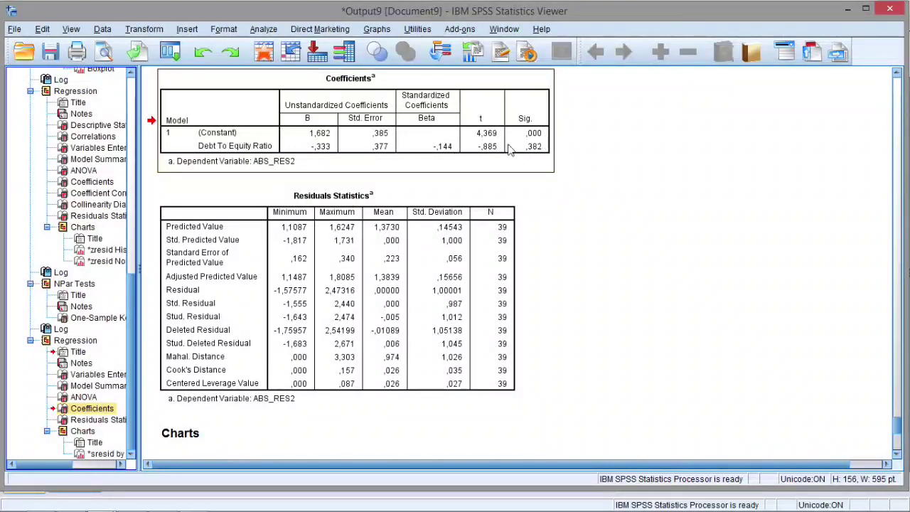
{"action": "left_click", "coordinate": [102, 317]}
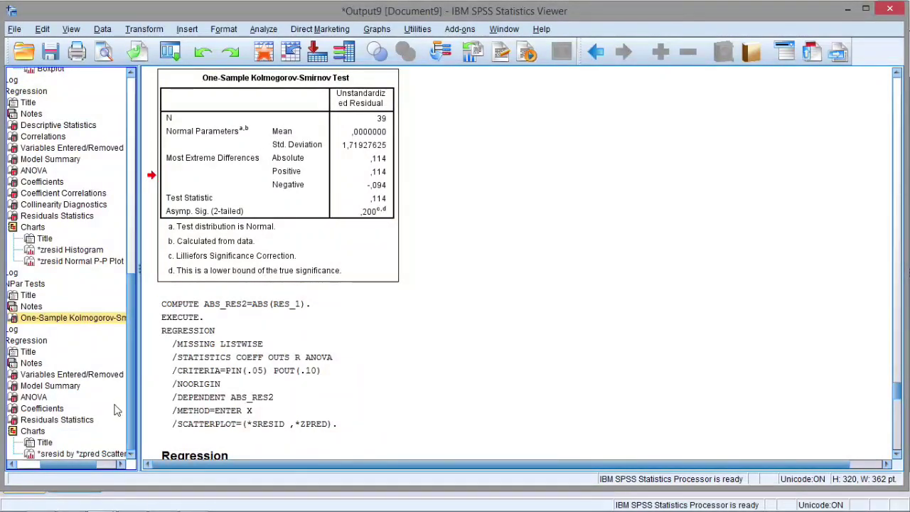
{"action": "left_click", "coordinate": [42, 408]}
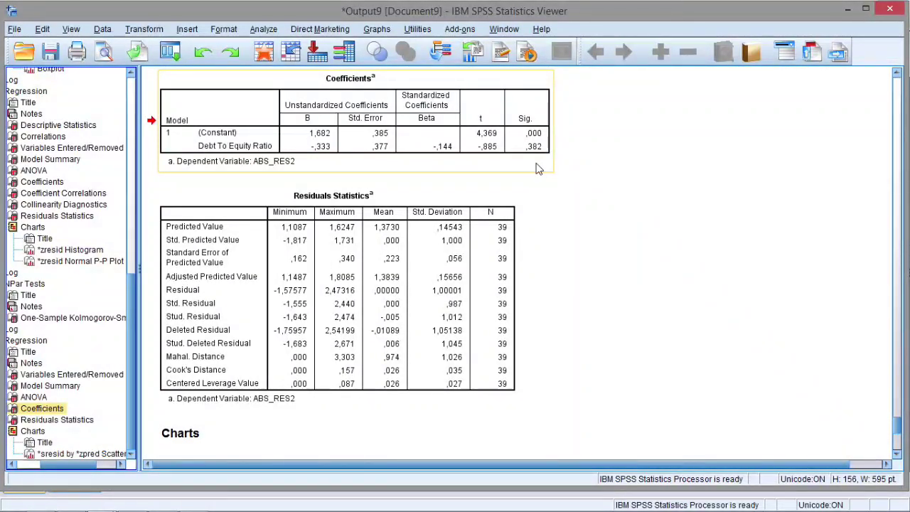
{"action": "left_click", "coordinate": [538, 169]}
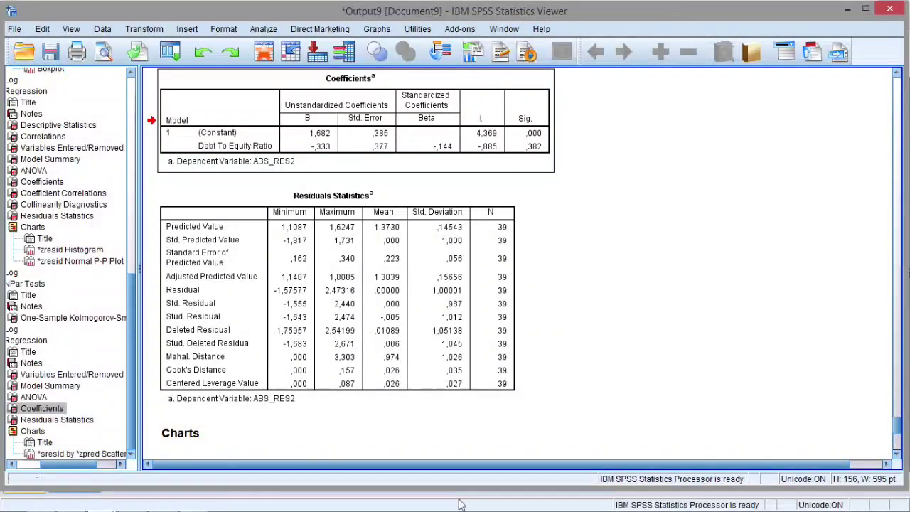
View the ABS_RES2 scatterplot and check its X and Y variables in the linear regression plot settings, leaving them unchanged.
{"action": "left_click", "coordinate": [465, 299]}
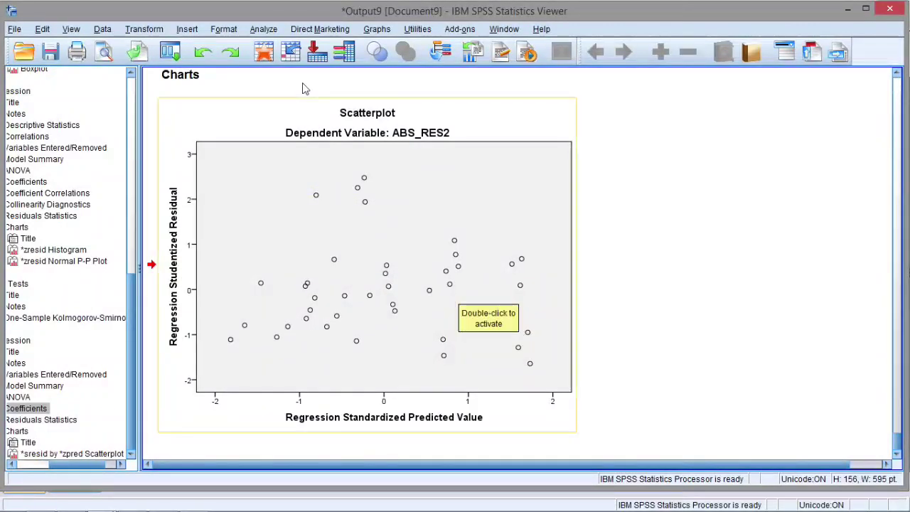
{"action": "left_click", "coordinate": [263, 29]}
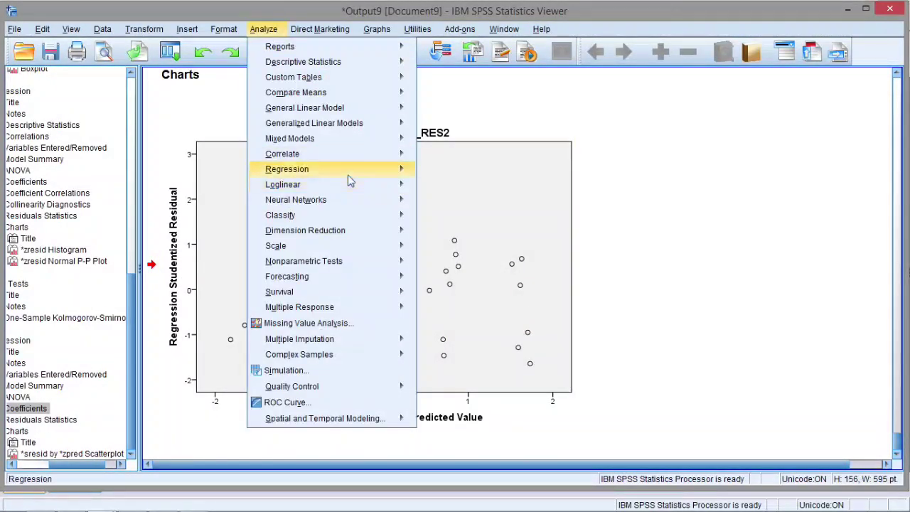
{"action": "mouse_move", "coordinate": [347, 171]}
{"action": "left_click", "coordinate": [466, 190]}
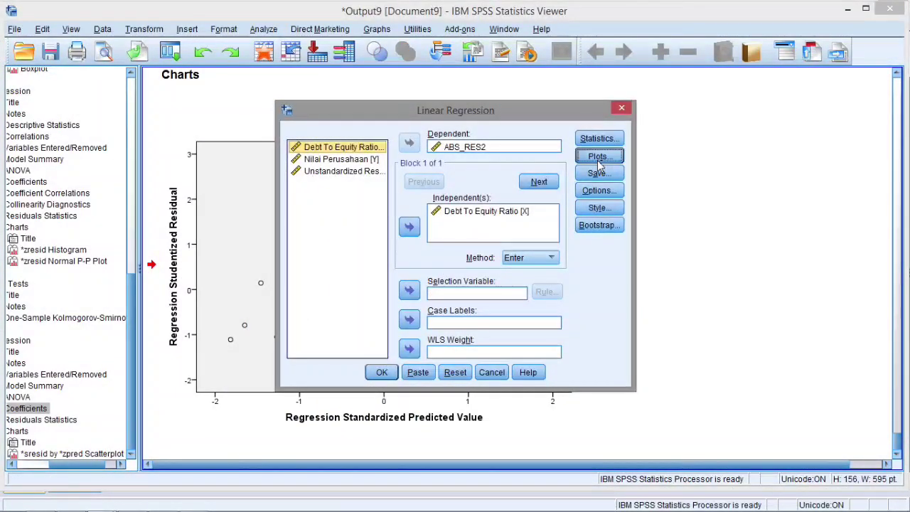
{"action": "left_click", "coordinate": [599, 156]}
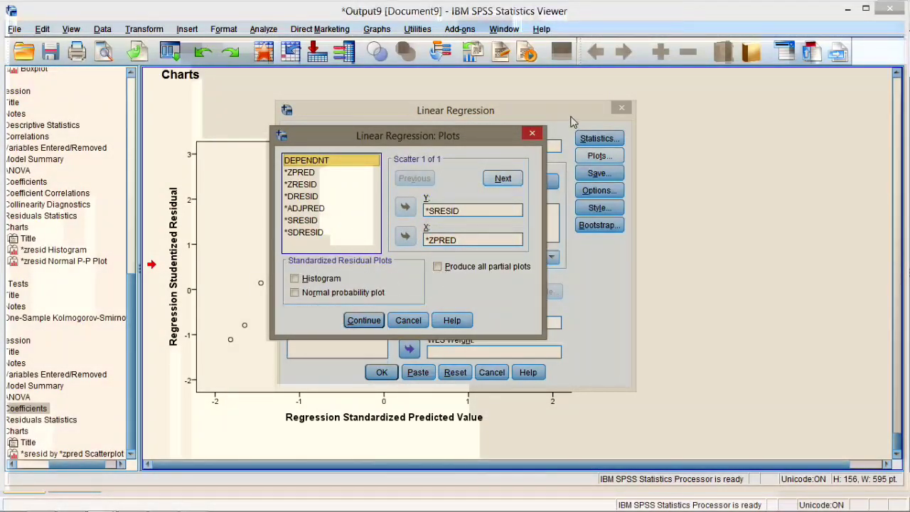
{"action": "left_click", "coordinate": [532, 133]}
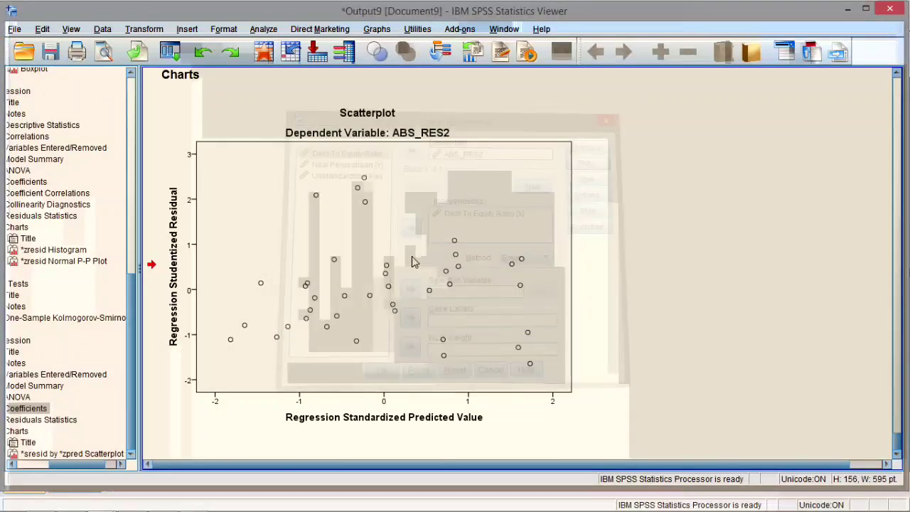
Examine the point spread in the ABS_RES2 scatterplot and compare it with the Nilai Perusahaan normal P-P plot.
{"action": "left_click", "coordinate": [411, 260]}
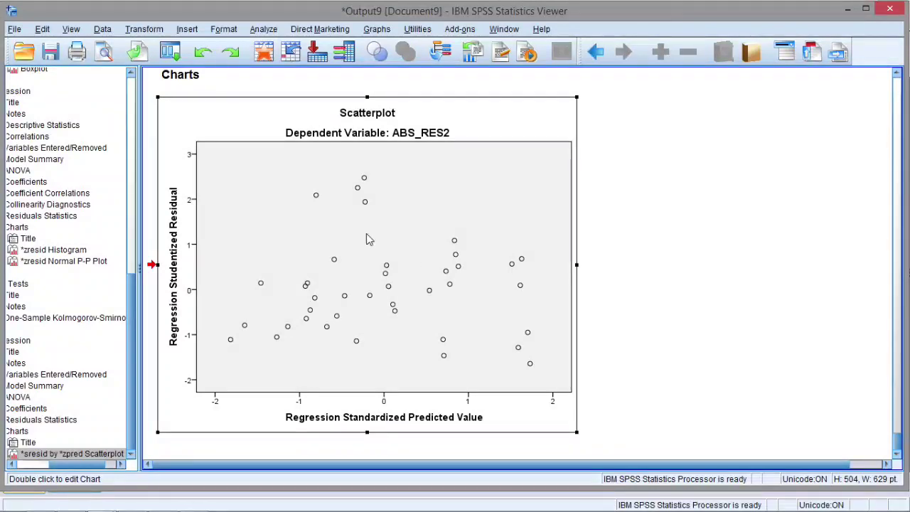
{"action": "double_click", "coordinate": [366, 212]}
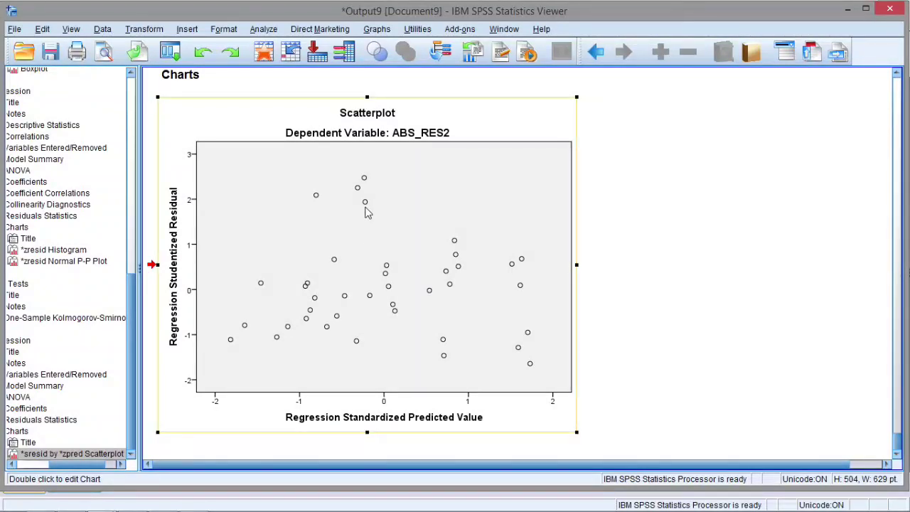
{"action": "left_click", "coordinate": [82, 261]}
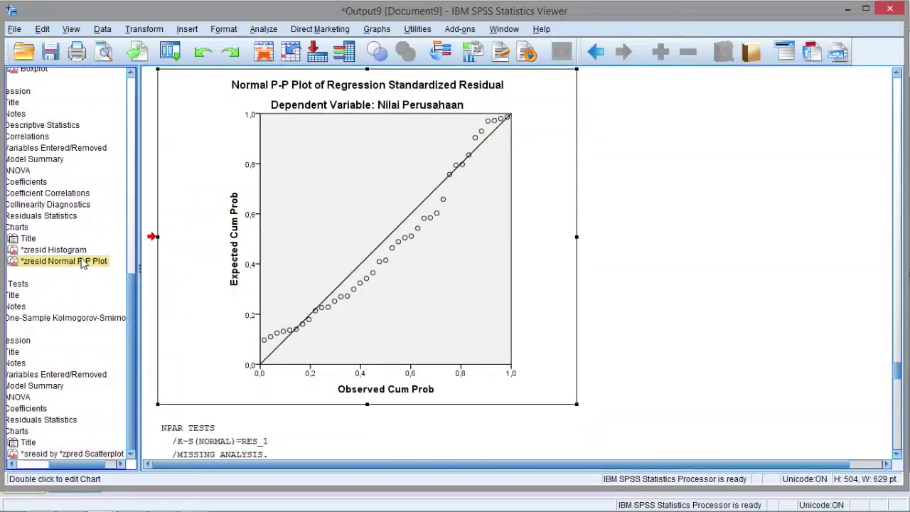
{"action": "double_click", "coordinate": [441, 205]}
{"action": "left_click", "coordinate": [81, 453]}
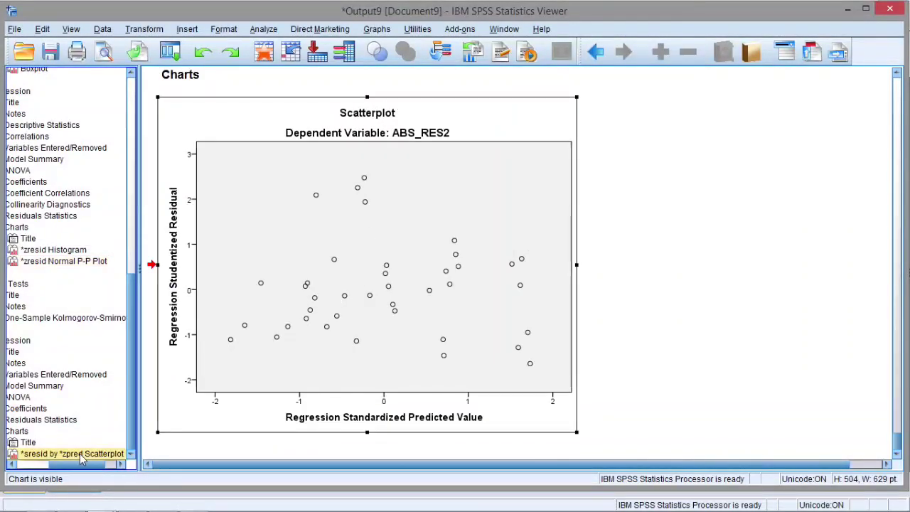
{"action": "double_click", "coordinate": [353, 309]}
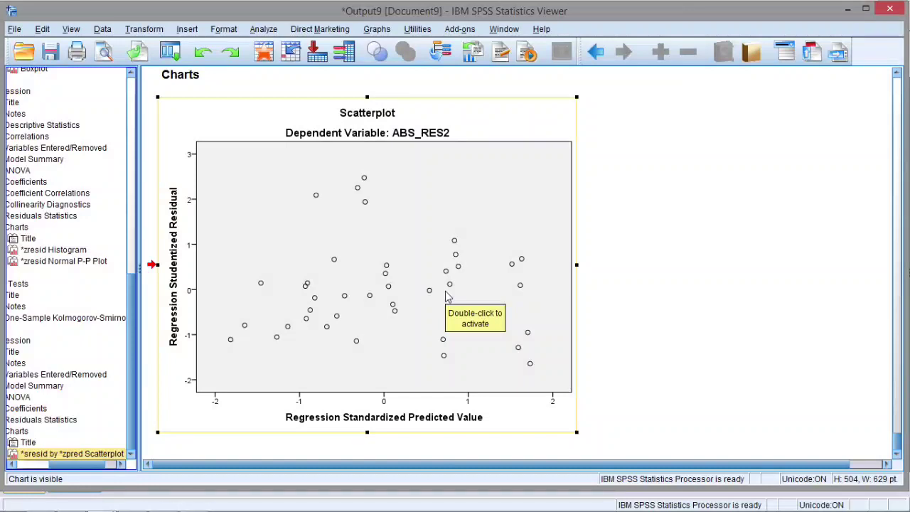
Recheck the ABS_RES2 coefficients and scatterplot for heteroscedasticity, and the Kolmogorov-Smirnov table and normal P-P plot for normality.
{"action": "left_click", "coordinate": [27, 410]}
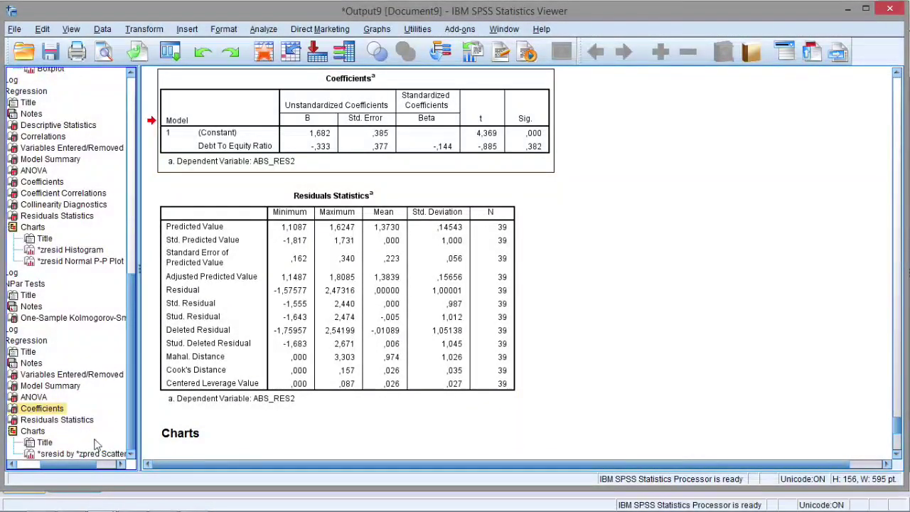
{"action": "left_click", "coordinate": [69, 455]}
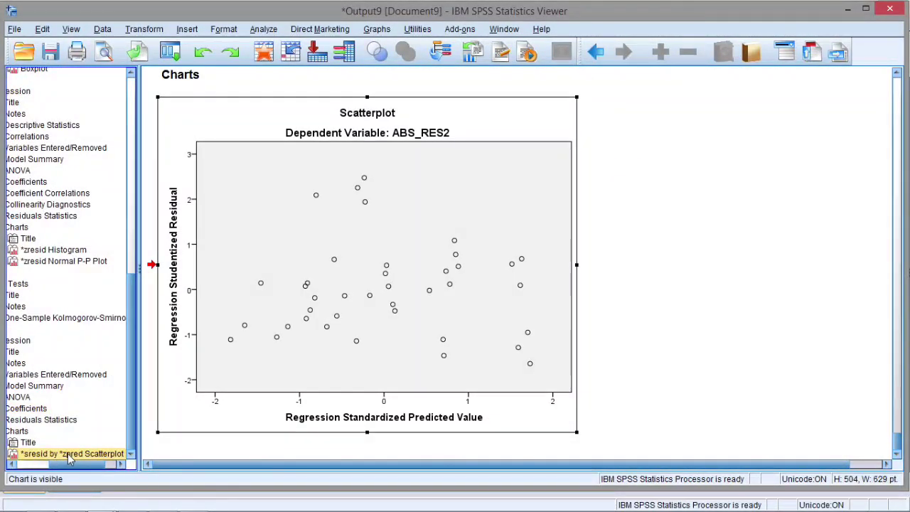
{"action": "left_click", "coordinate": [27, 319]}
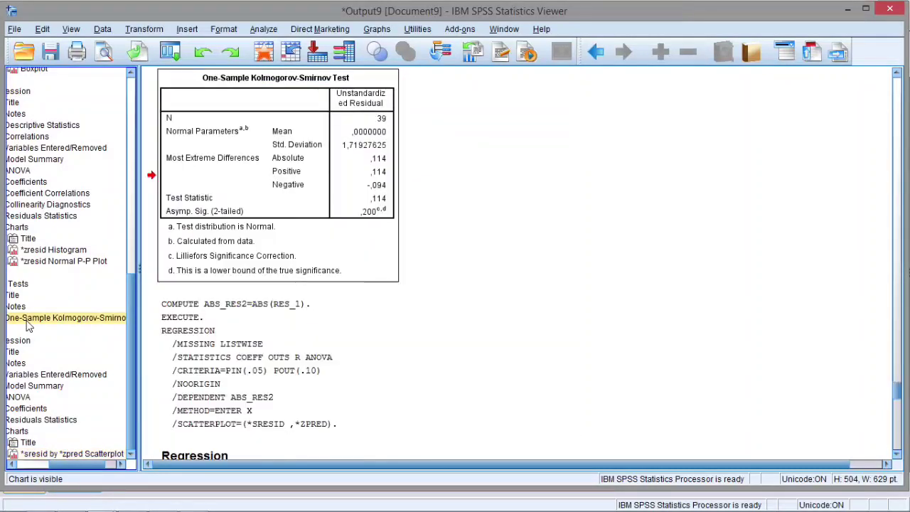
{"action": "left_click", "coordinate": [374, 223]}
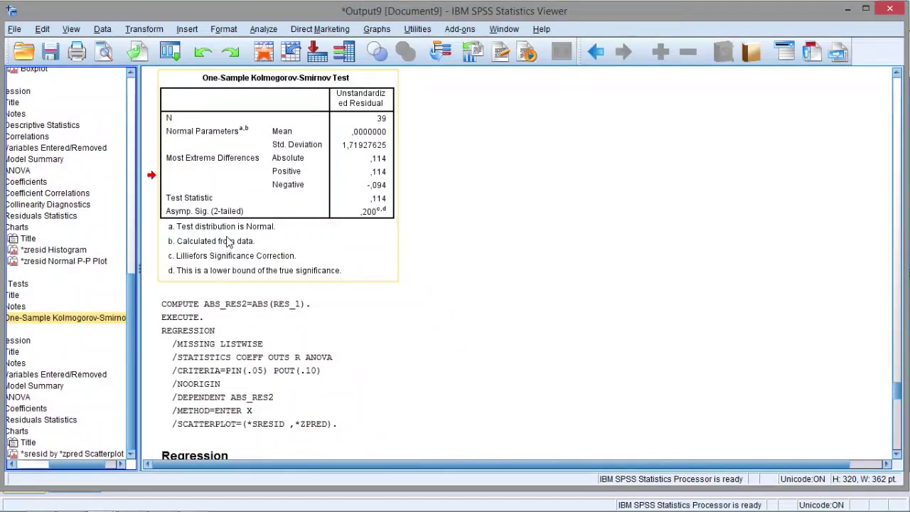
{"action": "left_click", "coordinate": [71, 268]}
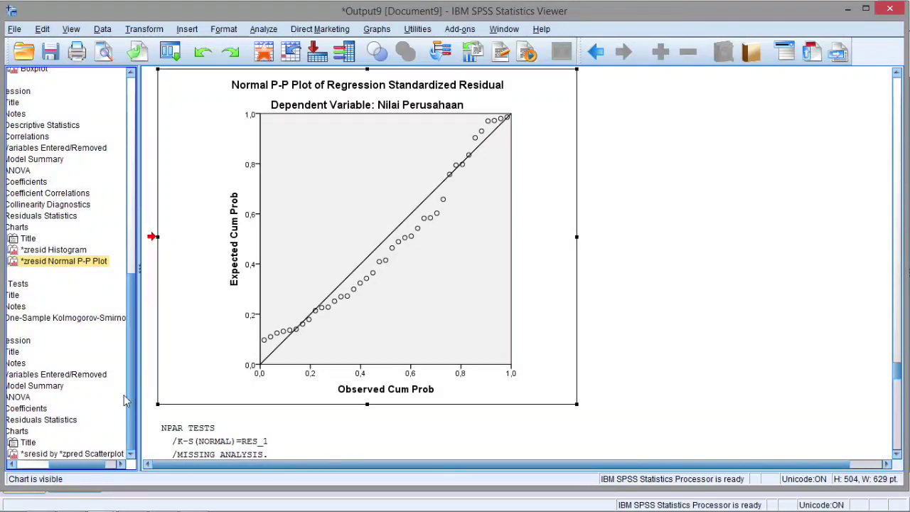
Examine the ABS_RES2 scatterplot, the Debt To Equity Ratio significance in its Coefficients table, and the One-Sample Kolmogorov-Smirnov Test table.
{"action": "left_click", "coordinate": [81, 453]}
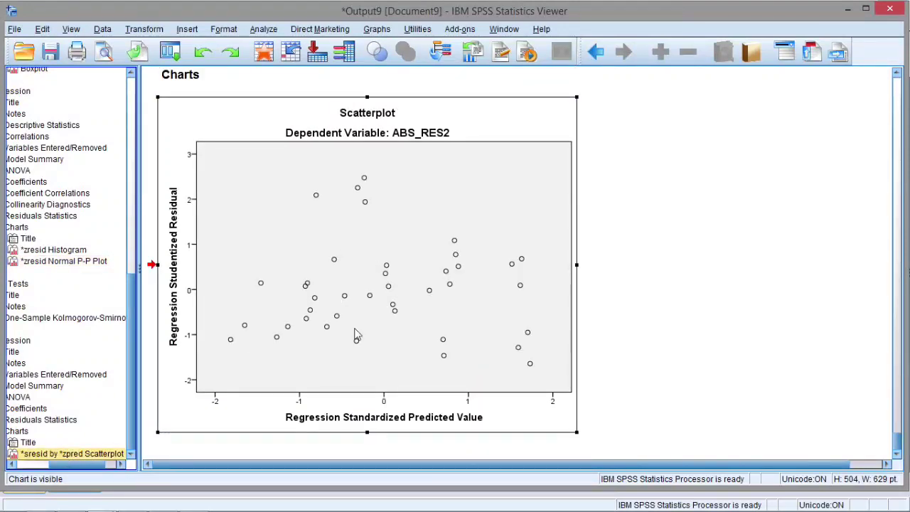
{"action": "left_click", "coordinate": [44, 408]}
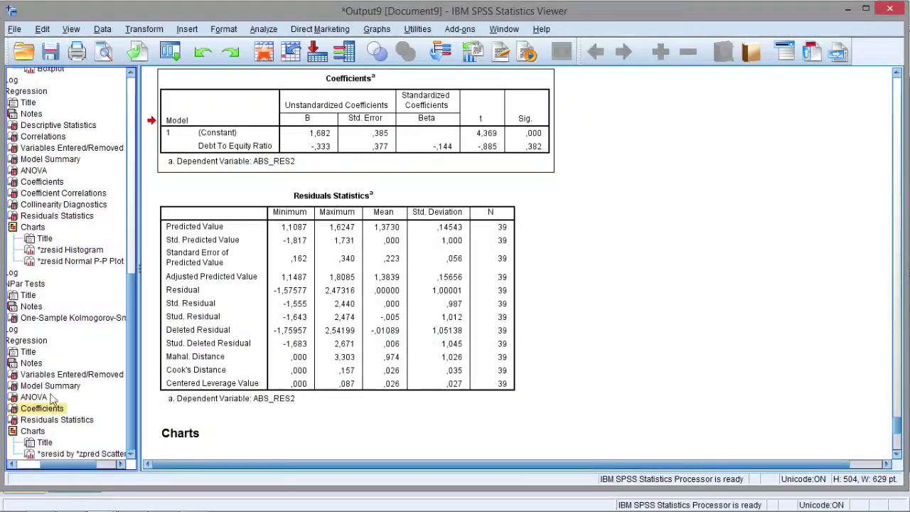
{"action": "left_click", "coordinate": [523, 151]}
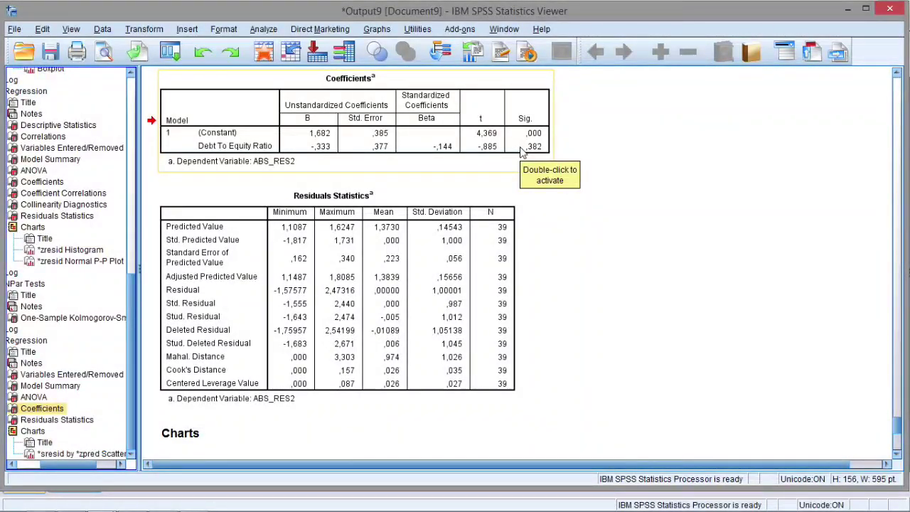
{"action": "left_click", "coordinate": [91, 320]}
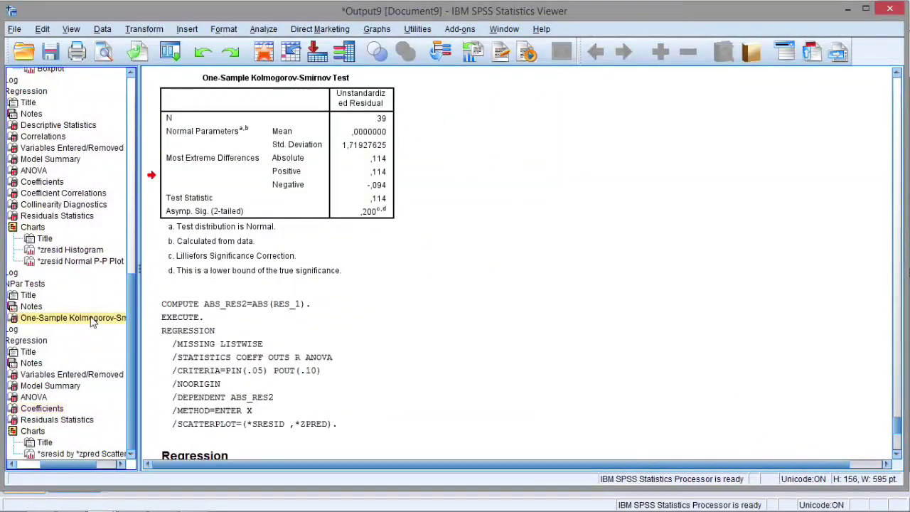
Compare the Nilai Perusahaan residual histogram and normal P-P plot with the asymptotic significance in the Kolmogorov-Smirnov table.
{"action": "left_click", "coordinate": [88, 264]}
{"action": "mouse_move", "coordinate": [88, 265]}
{"action": "left_mouse_down"}
{"action": "mouse_move", "coordinate": [79, 250]}
{"action": "mouse_move", "coordinate": [91, 257]}
{"action": "left_mouse_up"}
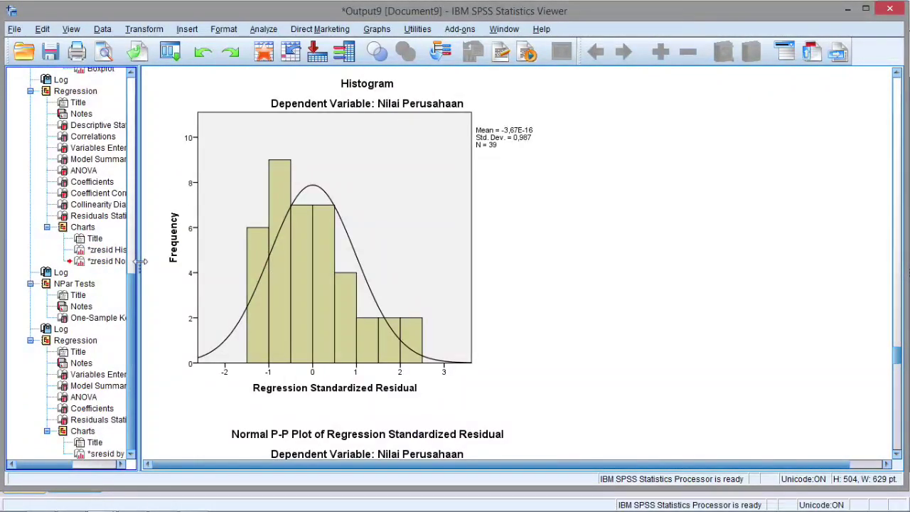
{"action": "left_click", "coordinate": [218, 268]}
{"action": "left_click_drag", "start_coordinate": [132, 269], "coordinate": [140, 266]}
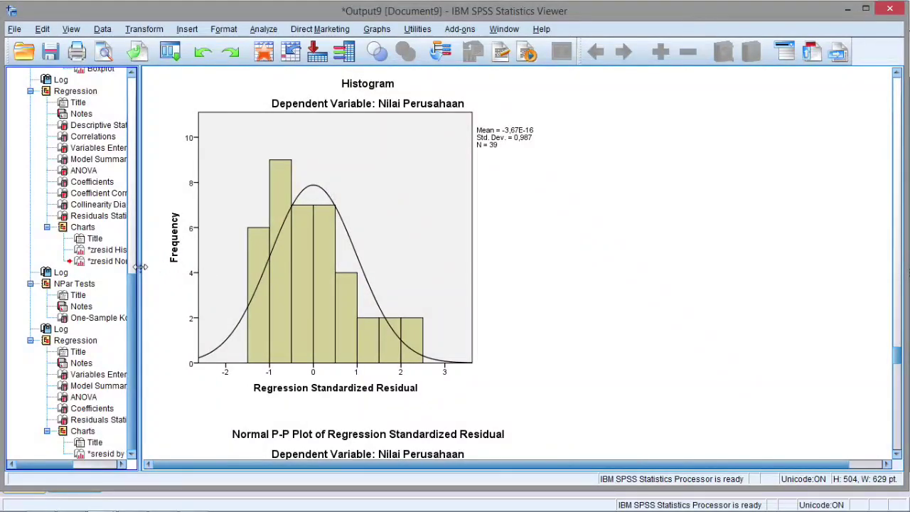
{"action": "left_click", "coordinate": [74, 320]}
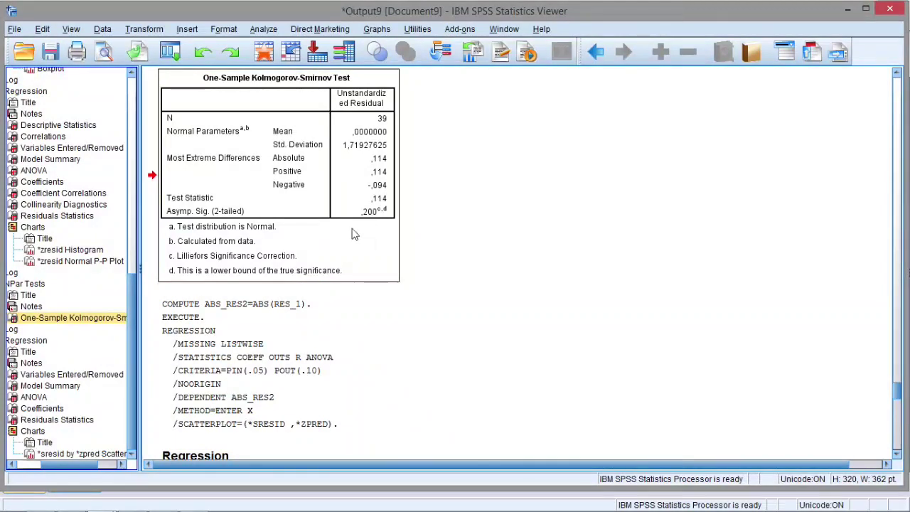
{"action": "left_click", "coordinate": [77, 261]}
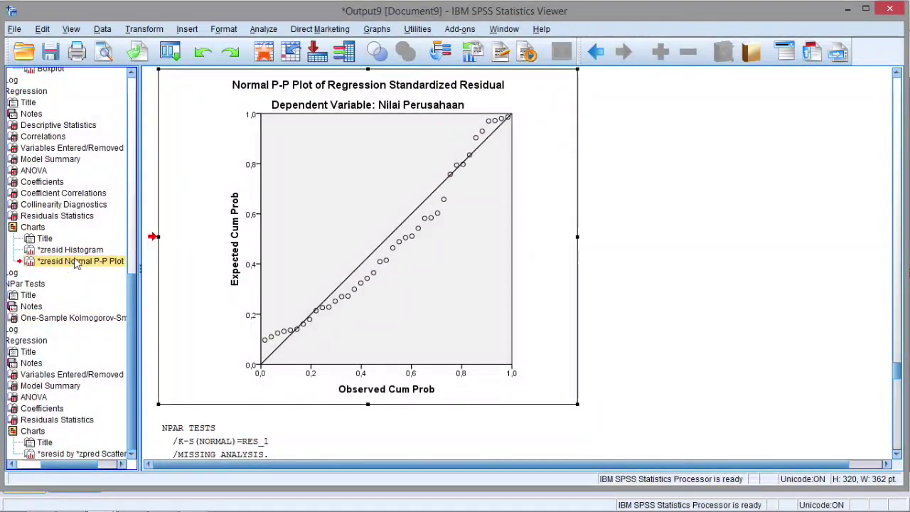
{"action": "left_click", "coordinate": [80, 252]}
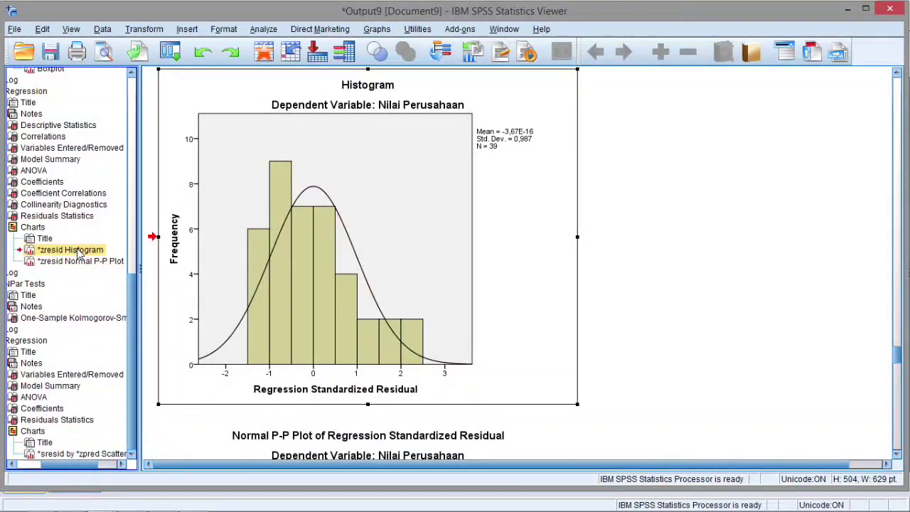
Review the ABS_RES2 scatterplot and coefficients, view the dataset's residual columns in the Data Editor, and return to the output.
{"action": "left_click", "coordinate": [84, 456]}
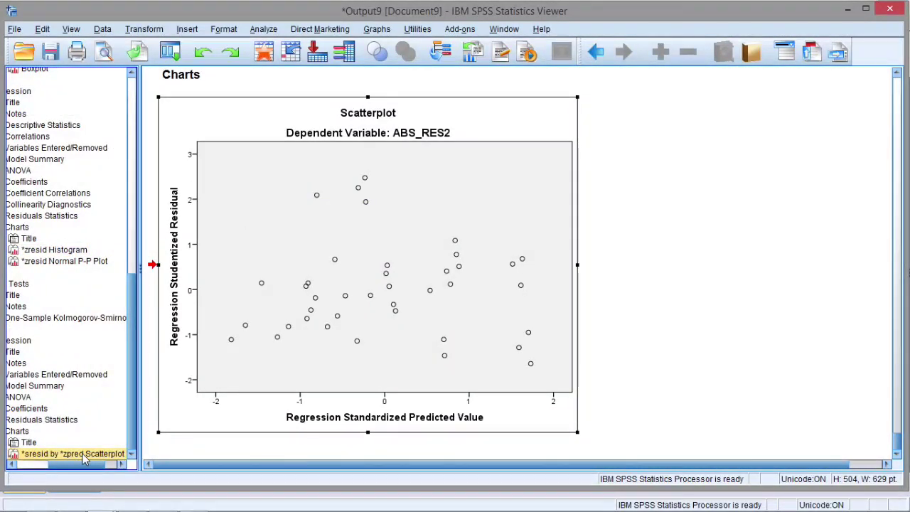
{"action": "left_click", "coordinate": [24, 410]}
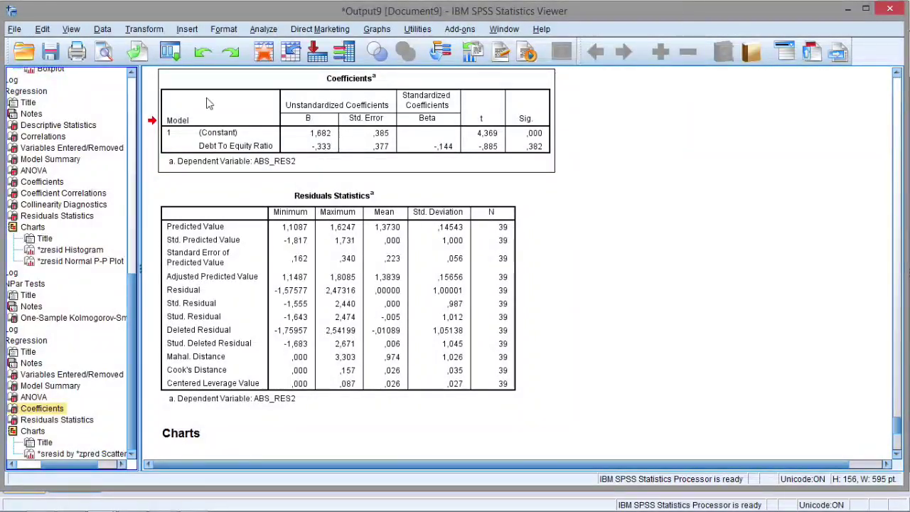
{"action": "left_click", "coordinate": [262, 52]}
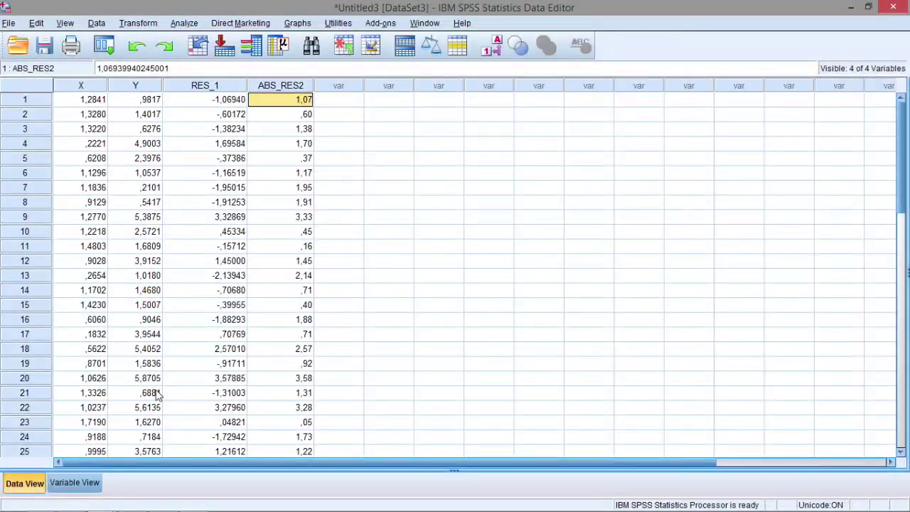
{"action": "mouse_move", "coordinate": [110, 506]}
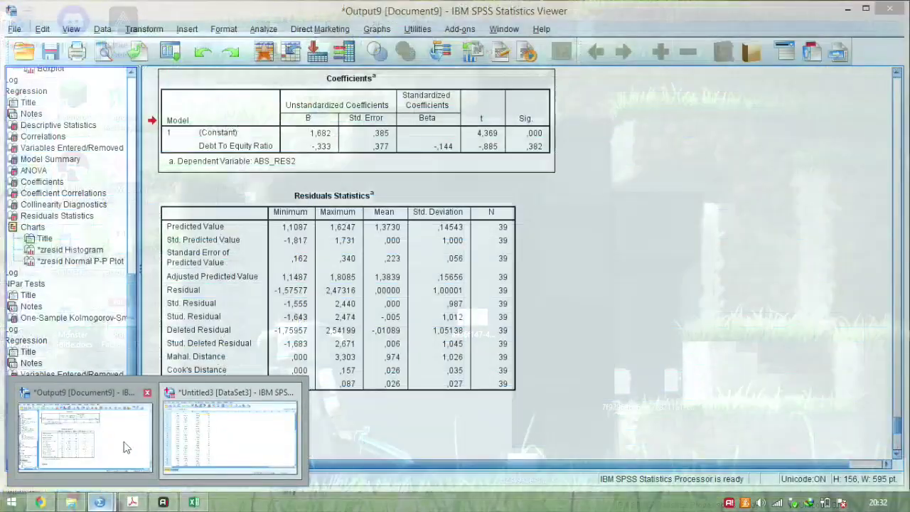
{"action": "left_click", "coordinate": [128, 423]}
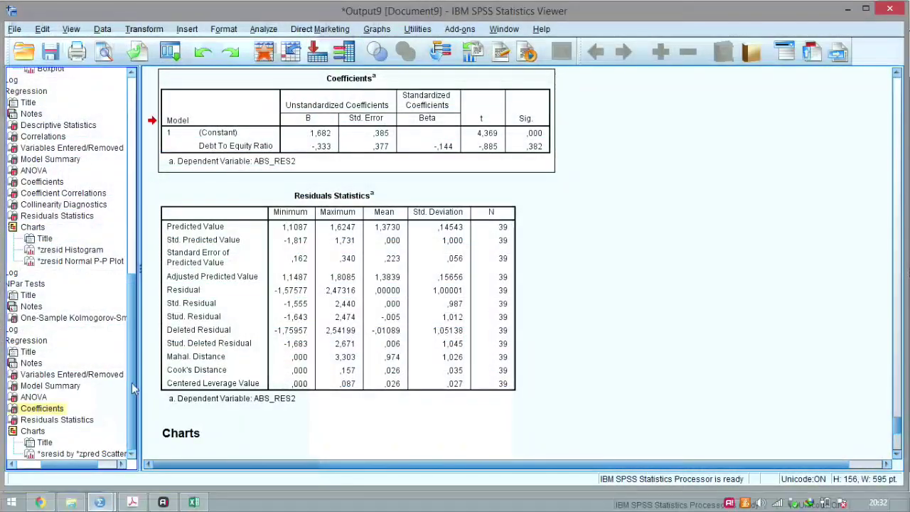
{"action": "scroll", "coordinate": [128, 343], "scroll_direction": "up", "scroll_amount": 2}
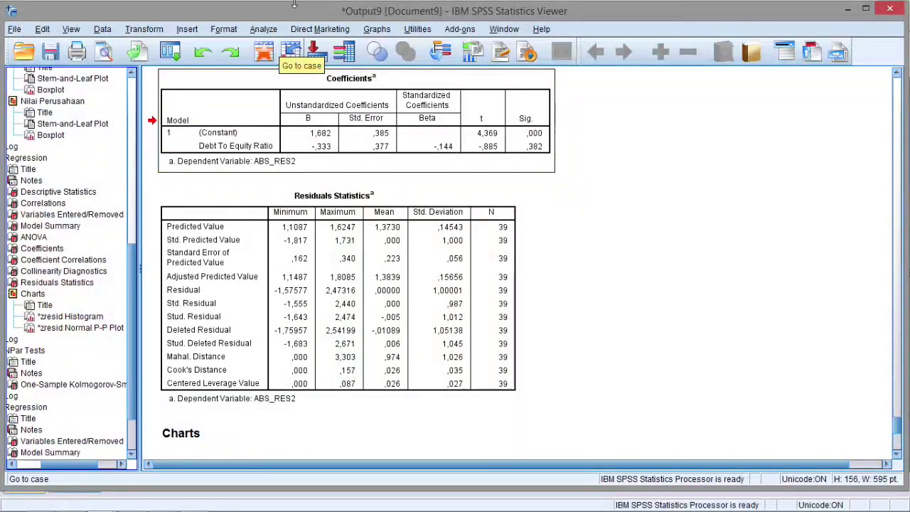
{"action": "left_click", "coordinate": [263, 29]}
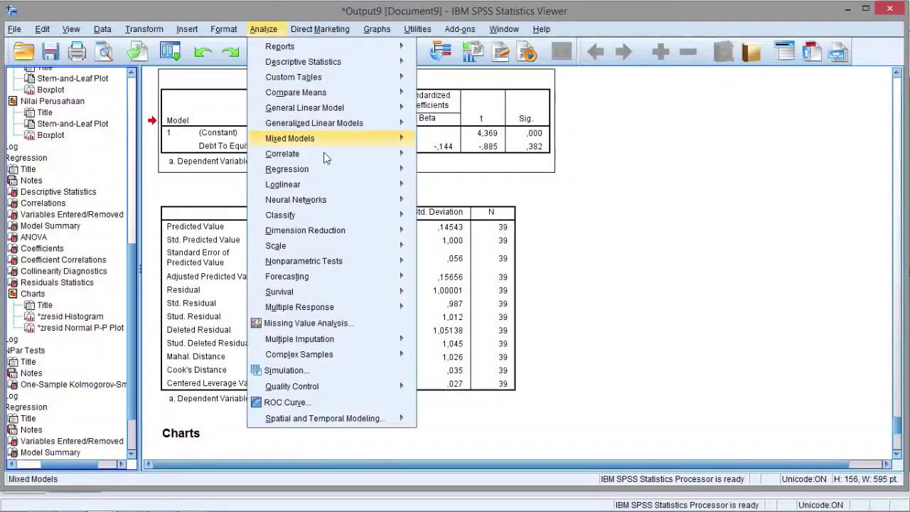
{"action": "mouse_move", "coordinate": [334, 171]}
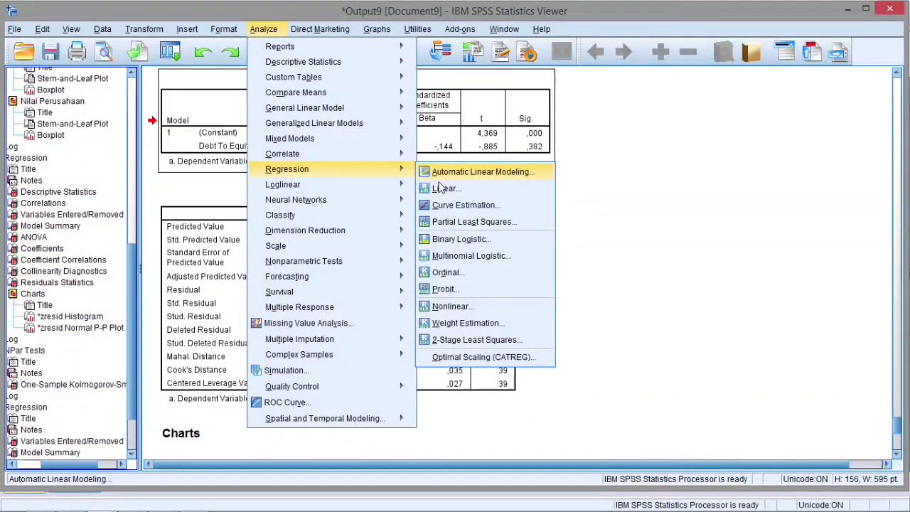
{"action": "left_click", "coordinate": [442, 188]}
{"action": "left_click", "coordinate": [487, 372]}
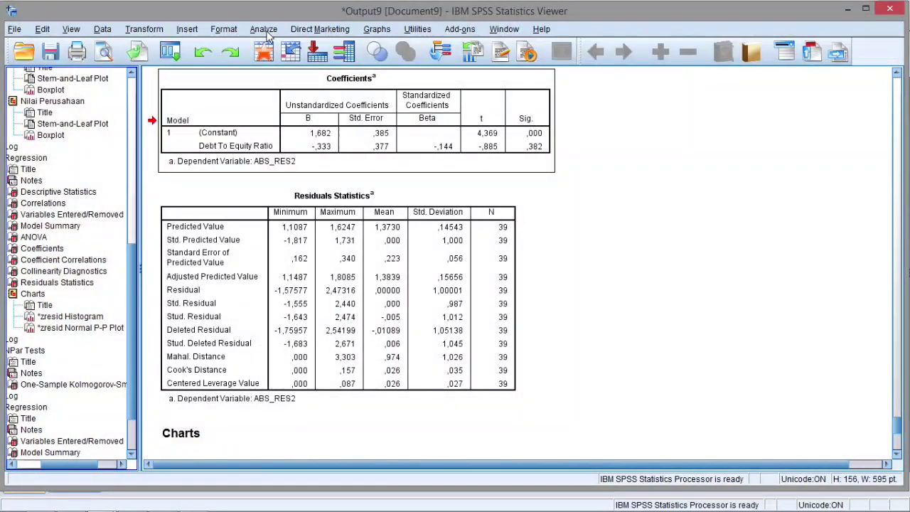
Reset the linear regression setup and assign Debt To Equity Ratio as independent and Nilai Perusahaan as dependent variable.
{"action": "left_click", "coordinate": [264, 29]}
{"action": "mouse_move", "coordinate": [341, 169]}
{"action": "left_click", "coordinate": [497, 191]}
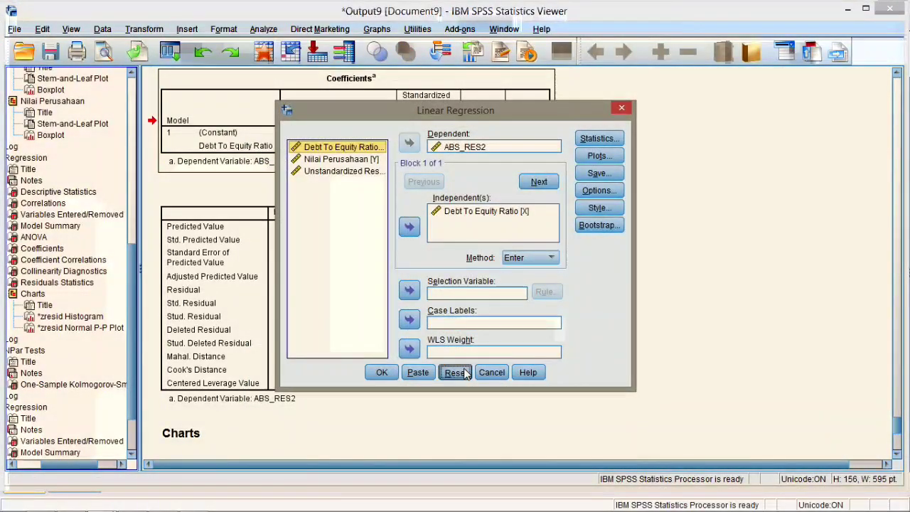
{"action": "left_click", "coordinate": [455, 372]}
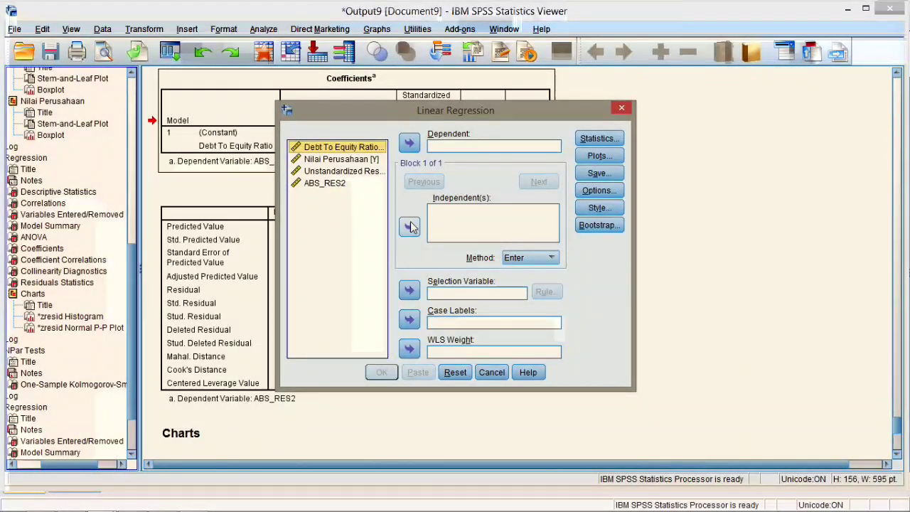
{"action": "left_click", "coordinate": [409, 226]}
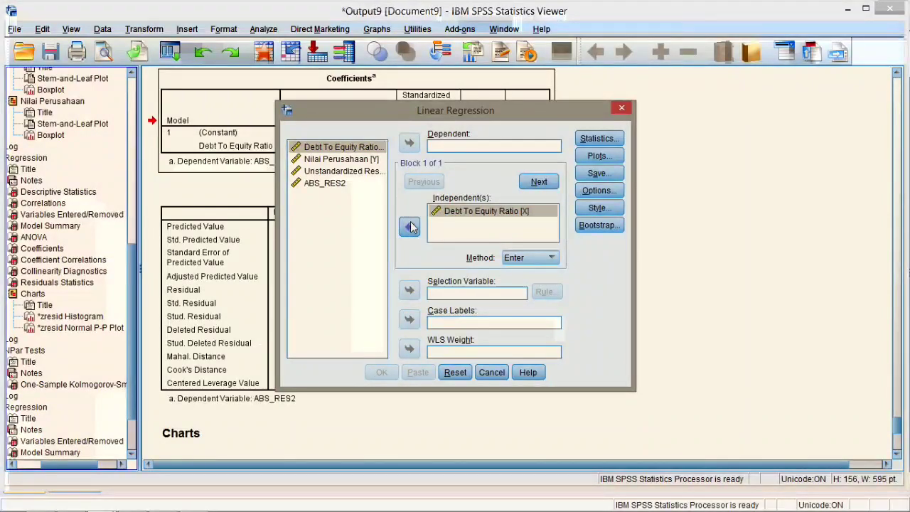
{"action": "left_click", "coordinate": [340, 159]}
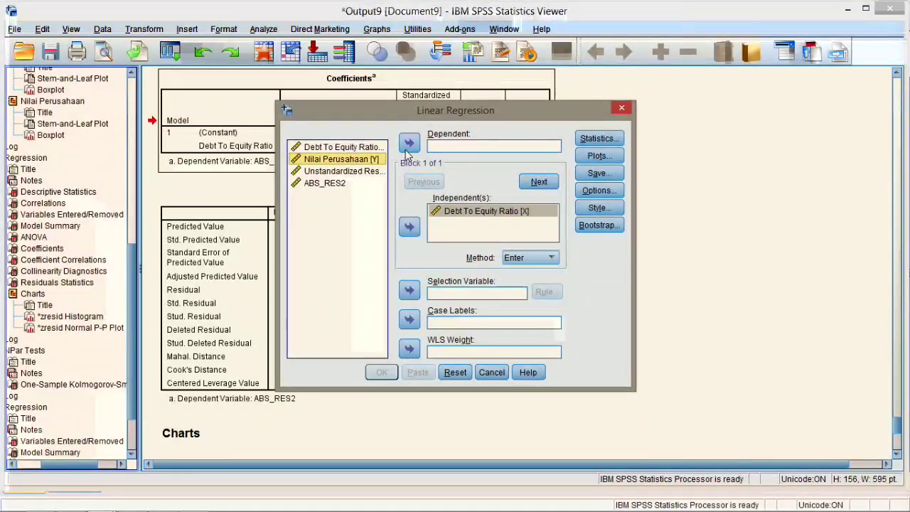
{"action": "left_click", "coordinate": [408, 143]}
Add R squared change, part and partial correlations, 95% confidence intervals and the covariance matrix to the statistics, and run the regression.
{"action": "left_click", "coordinate": [597, 139]}
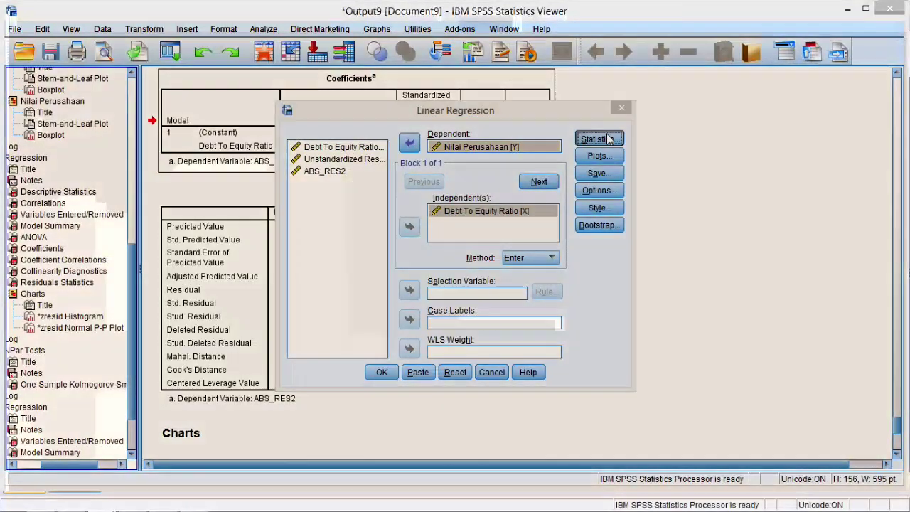
{"action": "left_click", "coordinate": [505, 186]}
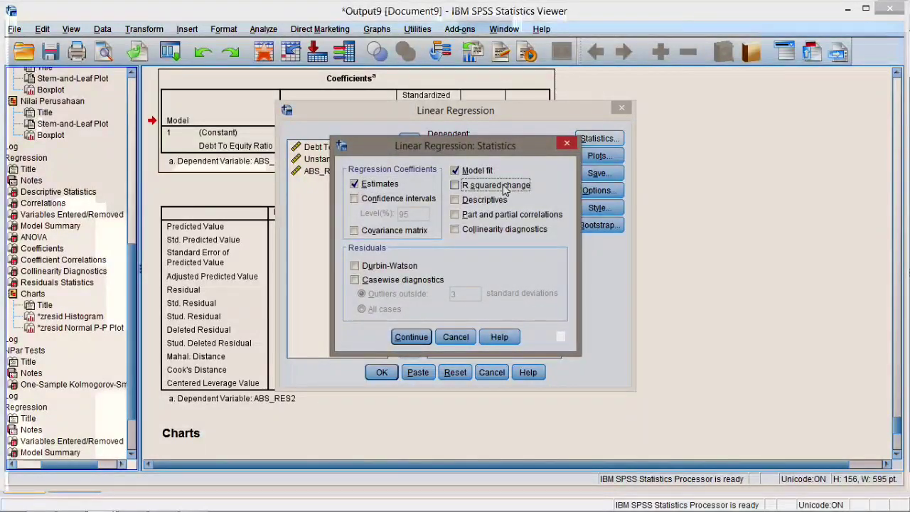
{"action": "key", "text": "Tab"}
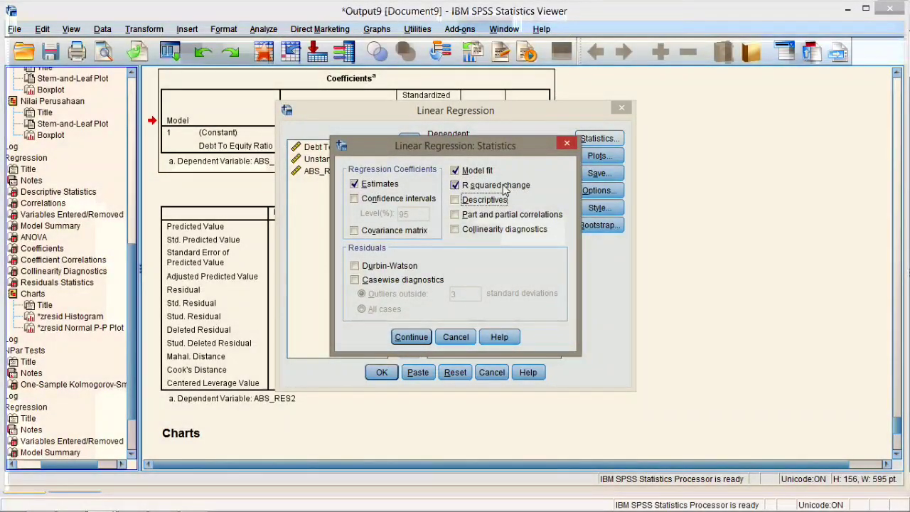
{"action": "key", "text": "Tab"}
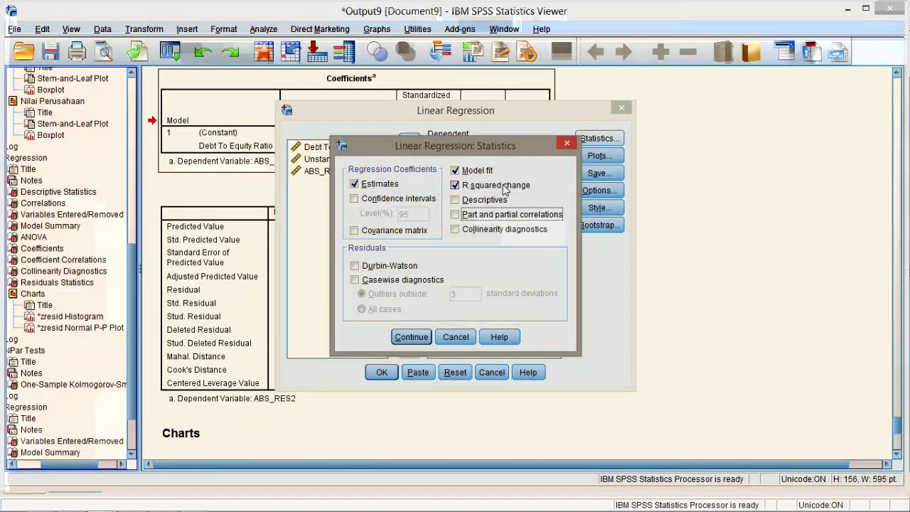
{"action": "key", "text": "space"}
{"action": "left_click", "coordinate": [371, 202]}
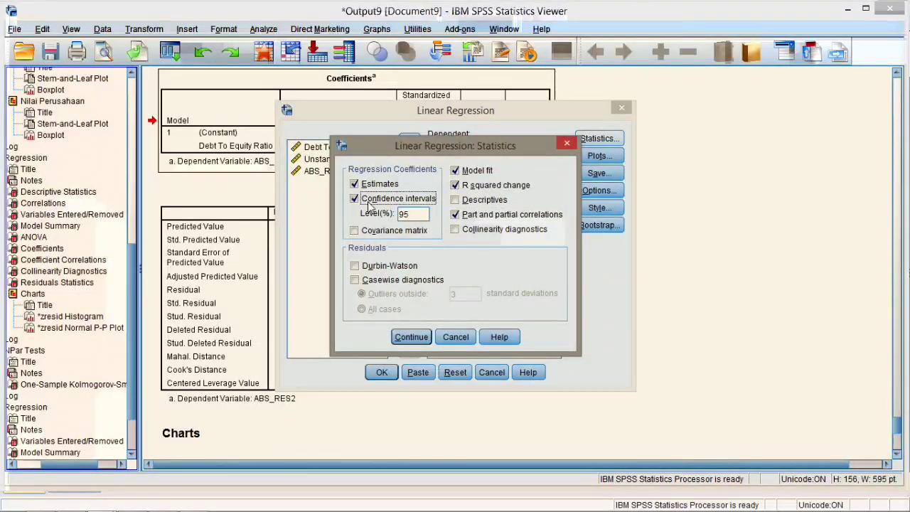
{"action": "key", "text": "Tab"}
{"action": "left_click", "coordinate": [404, 229]}
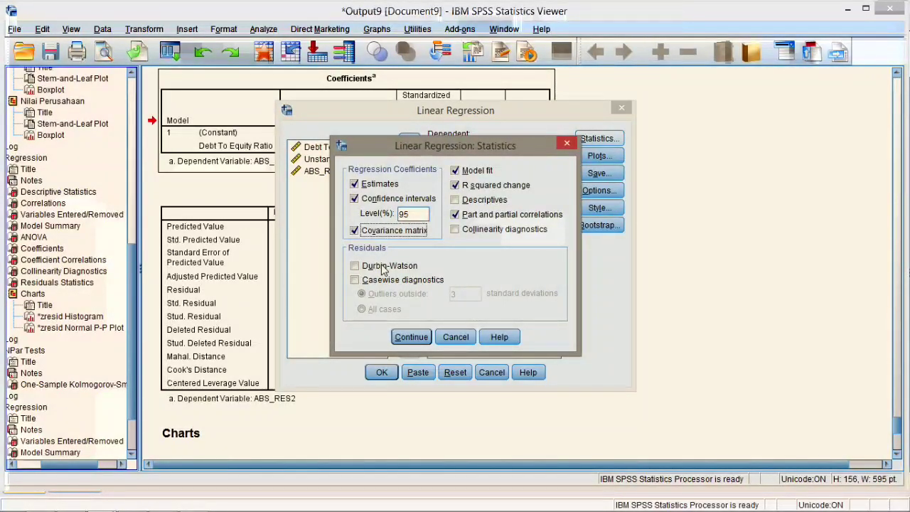
{"action": "left_click", "coordinate": [382, 268]}
{"action": "left_click", "coordinate": [411, 334]}
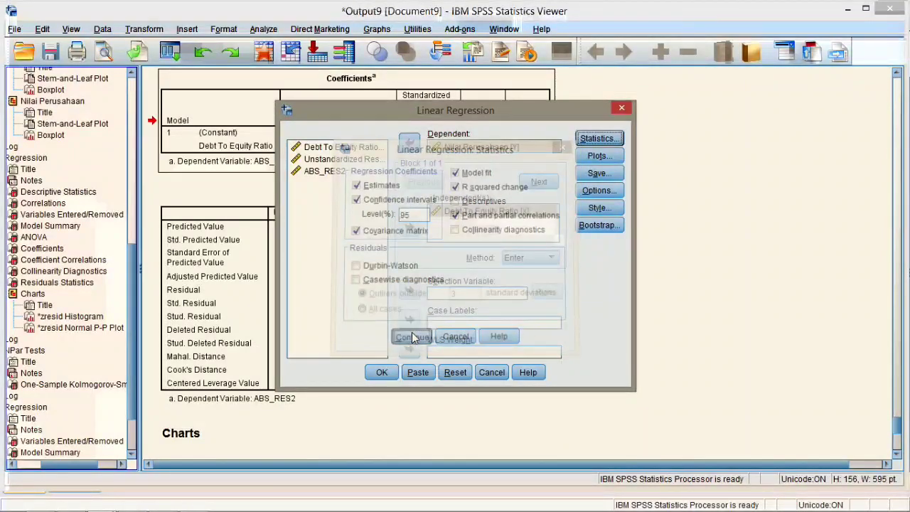
{"action": "left_click", "coordinate": [380, 372]}
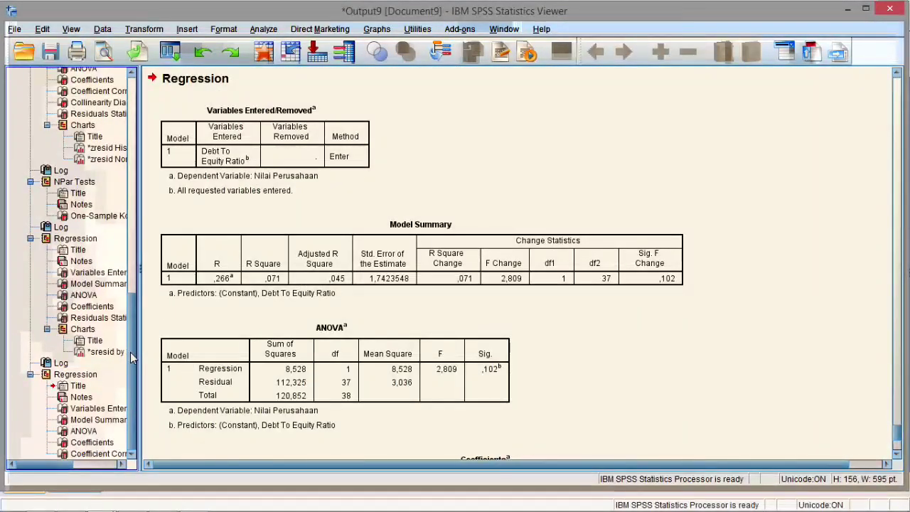
Examine the Model Summary, ANOVA and Coefficients tables of the new Nilai Perusahaan regression.
{"action": "left_click", "coordinate": [79, 376]}
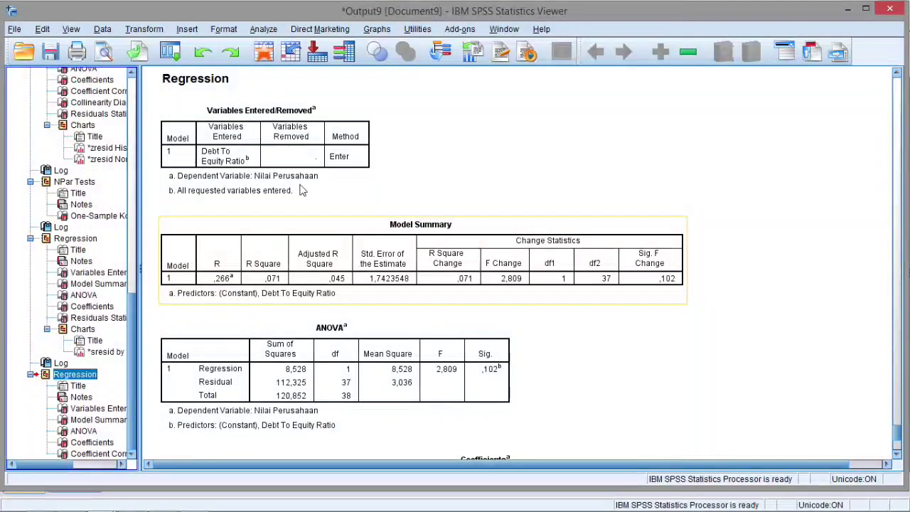
{"action": "left_click", "coordinate": [342, 258]}
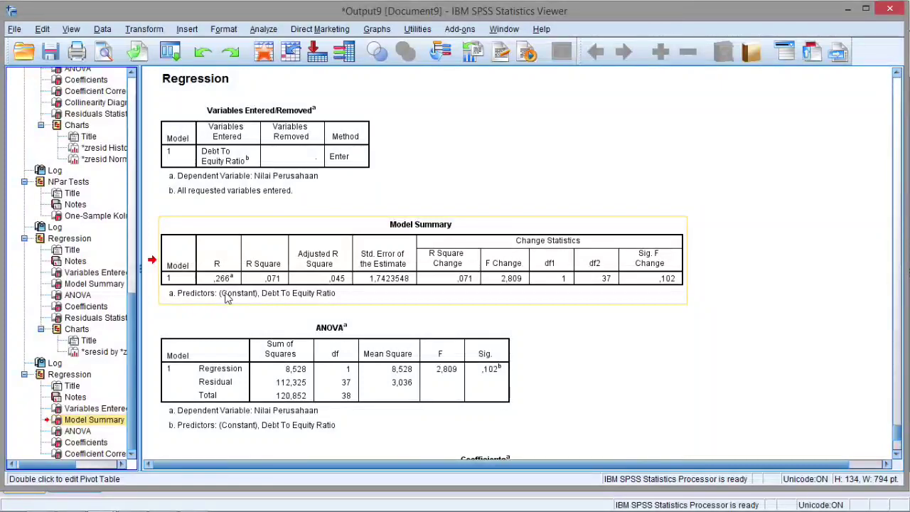
{"action": "left_click", "coordinate": [302, 396]}
{"action": "scroll", "coordinate": [302, 396], "scroll_direction": "down", "scroll_amount": 3}
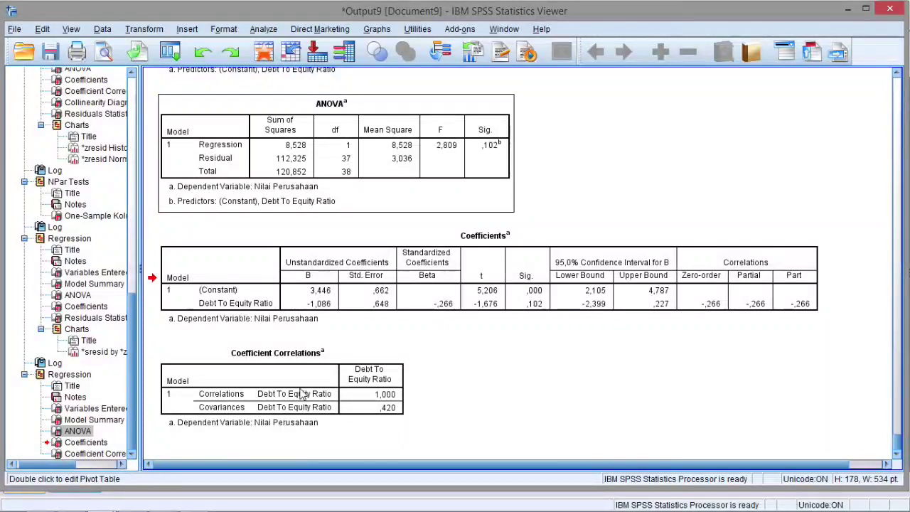
{"action": "left_click", "coordinate": [377, 314]}
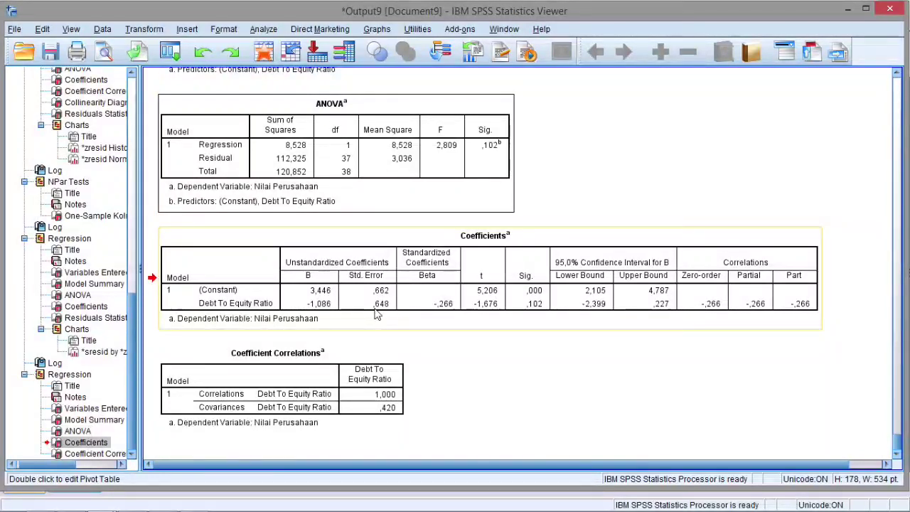
{"action": "left_click", "coordinate": [367, 171]}
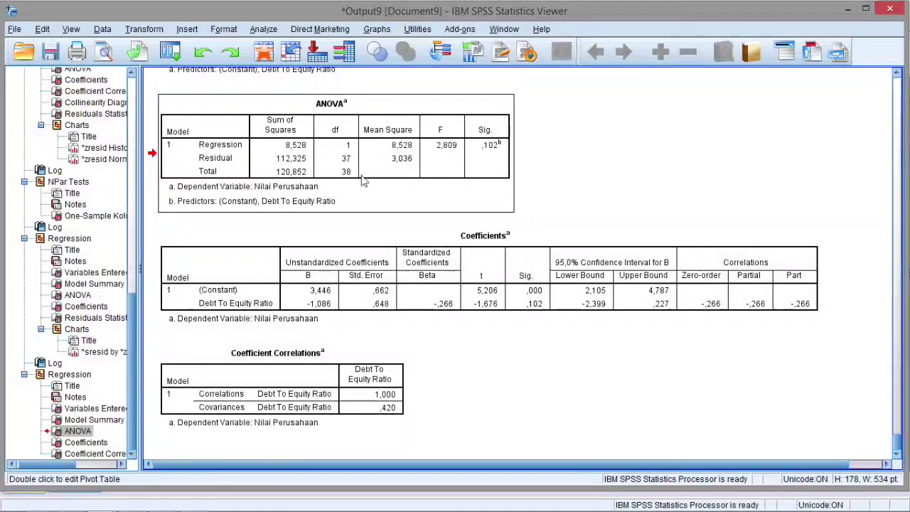
Examine the B, t and Sig. values for the constant and Debt To Equity Ratio in the Coefficients table.
{"action": "left_click", "coordinate": [347, 281]}
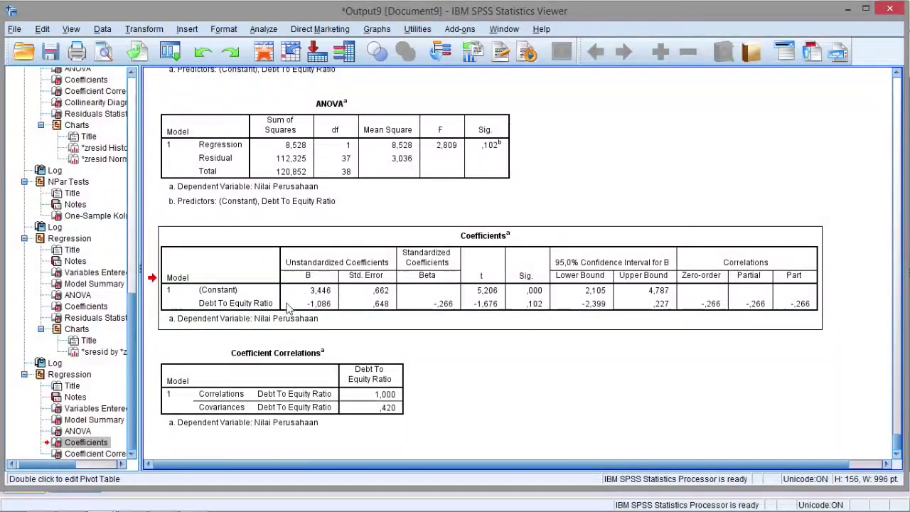
{"action": "left_click", "coordinate": [315, 324]}
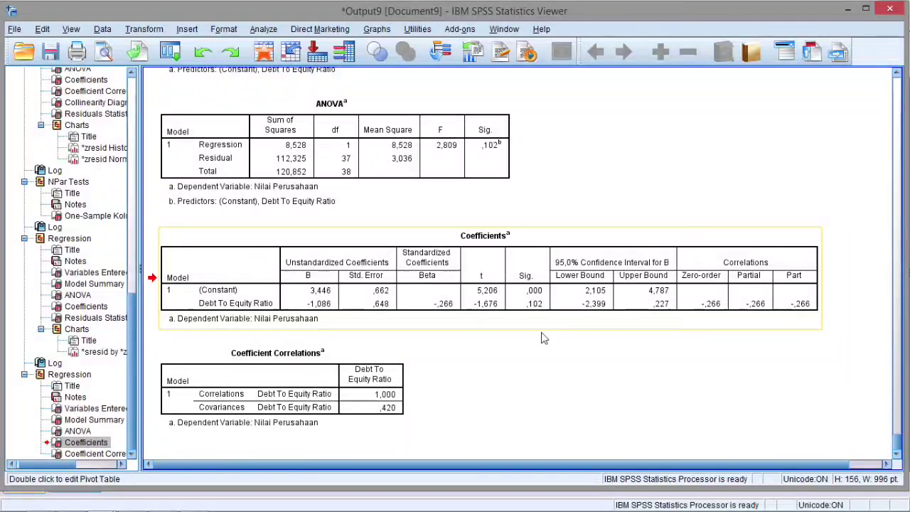
{"action": "left_click", "coordinate": [458, 310]}
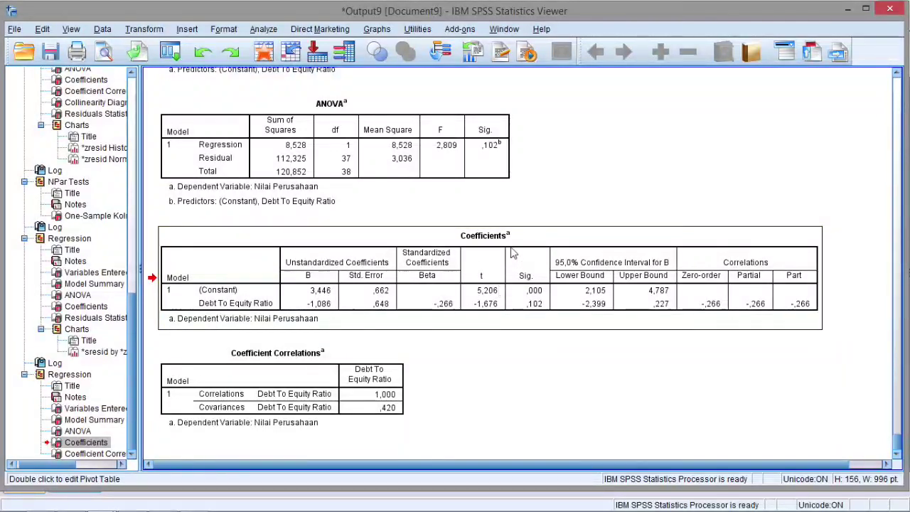
{"action": "double_click", "coordinate": [481, 286]}
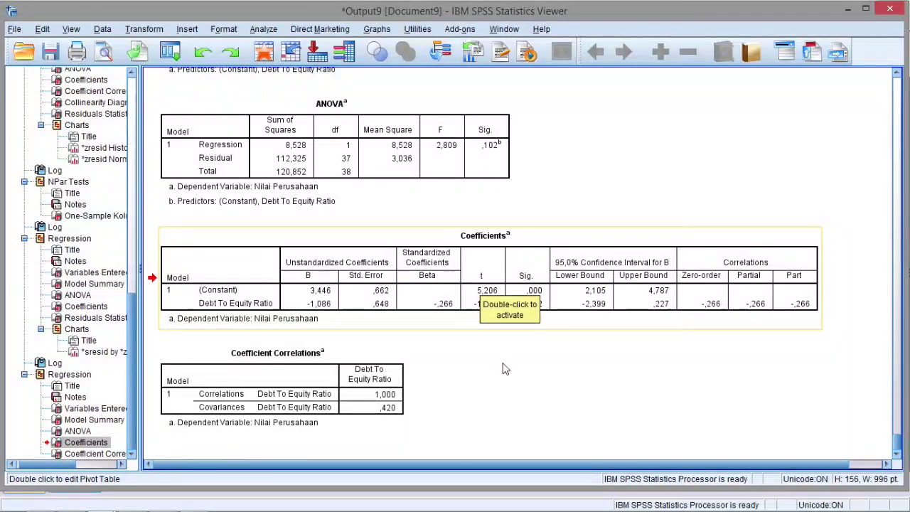
{"action": "left_click", "coordinate": [431, 304]}
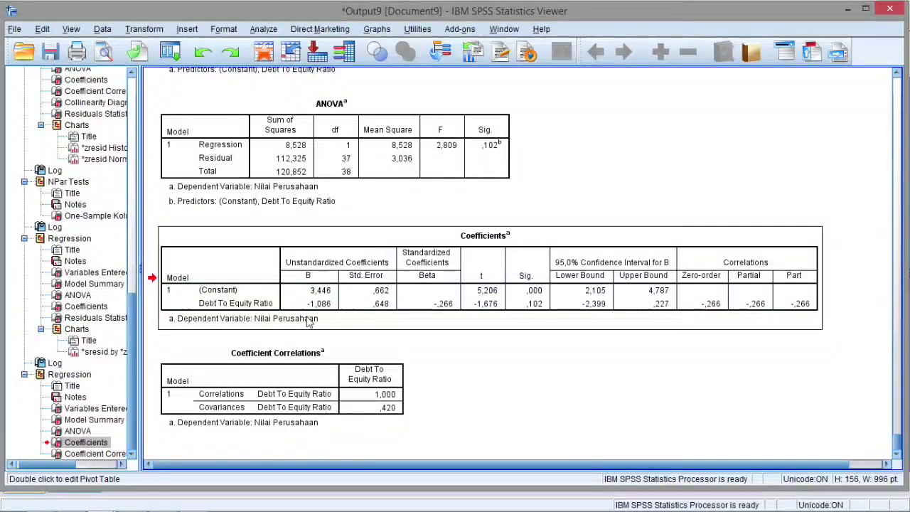
{"action": "double_click", "coordinate": [326, 305]}
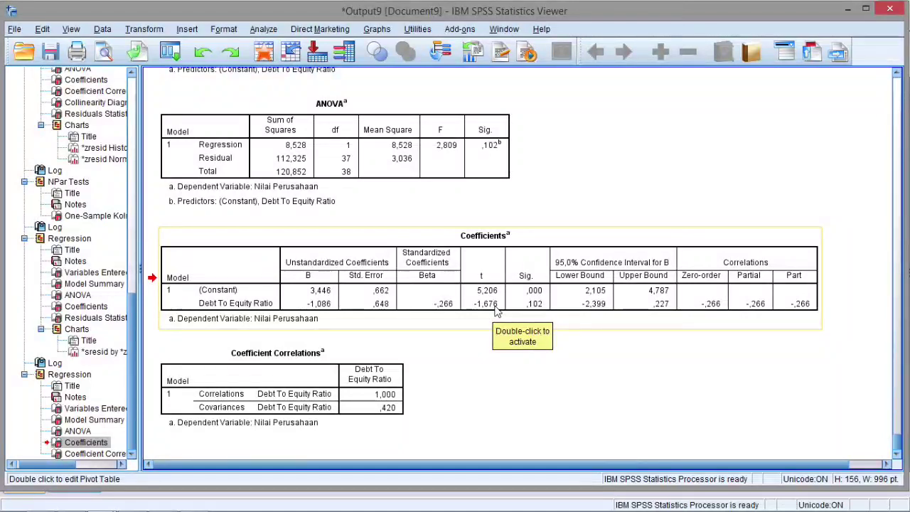
Switch to the Data input.xlsx workbook in Excel and go to the t tabel formula in cell S6 of Sheet1.
{"action": "key", "text": "alt+Tab"}
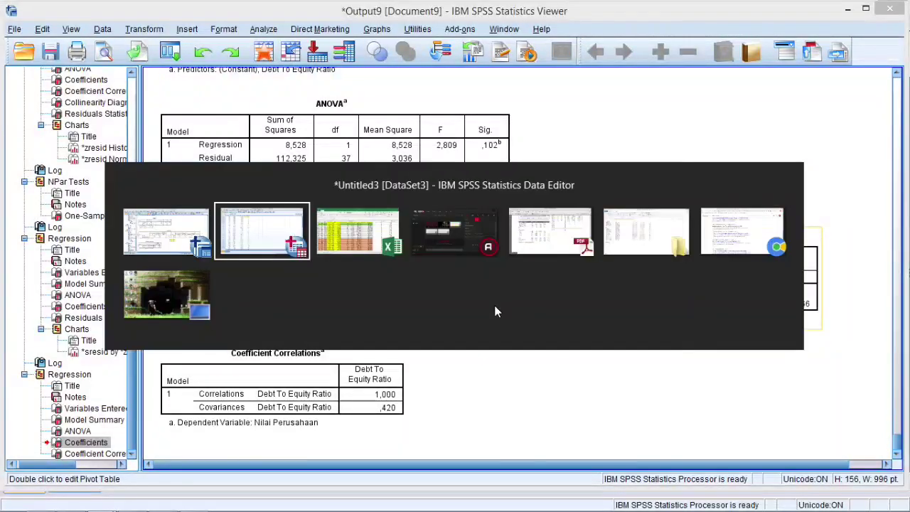
{"action": "key", "text": "Right"}
{"action": "key", "text": "Right"}
{"action": "key", "text": "Right"}
{"action": "key", "text": "Right"}
{"action": "key", "text": "Right"}
{"action": "key", "text": "Right"}
{"action": "key", "text": "Right"}
{"action": "key", "text": "Right"}
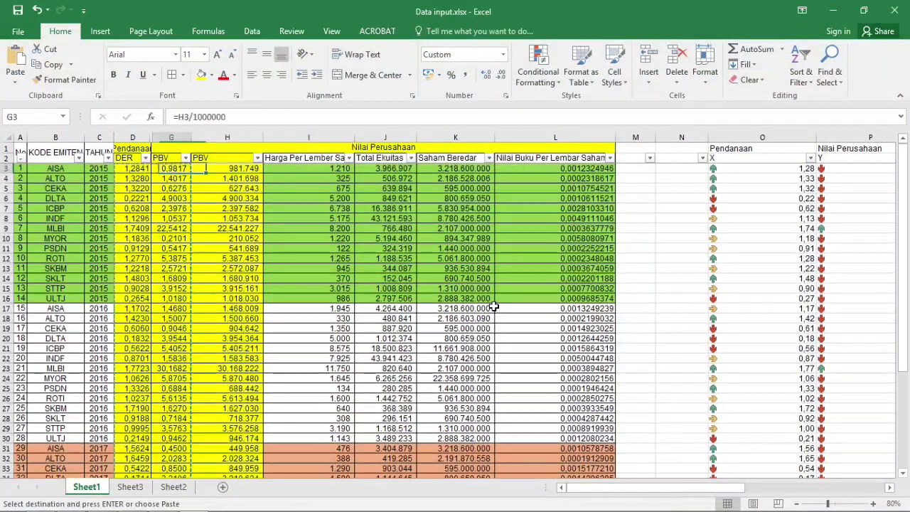
{"action": "key", "text": "Up"}
{"action": "key", "text": "Right"}
{"action": "key", "text": "Right"}
{"action": "key", "text": "Right"}
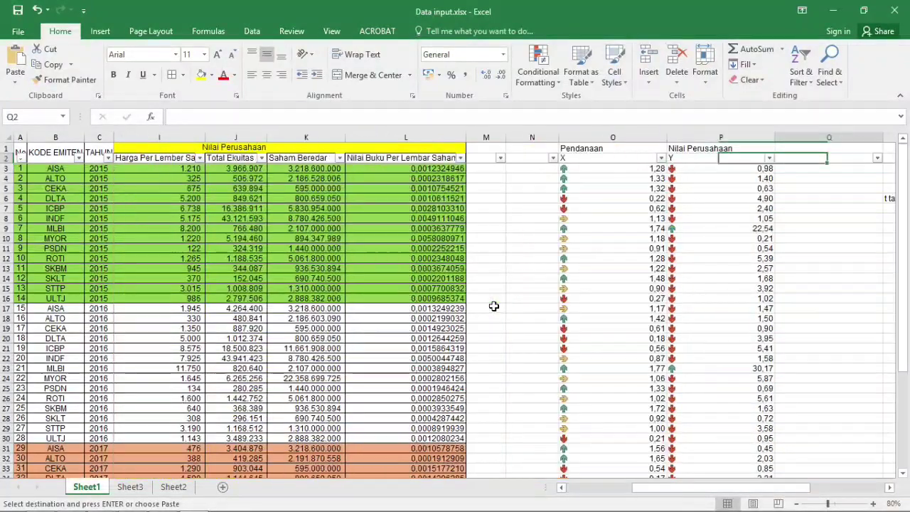
{"action": "key", "text": "Down"}
{"action": "key", "text": "Down"}
{"action": "key", "text": "Down"}
{"action": "key", "text": "Down"}
{"action": "key", "text": "Right"}
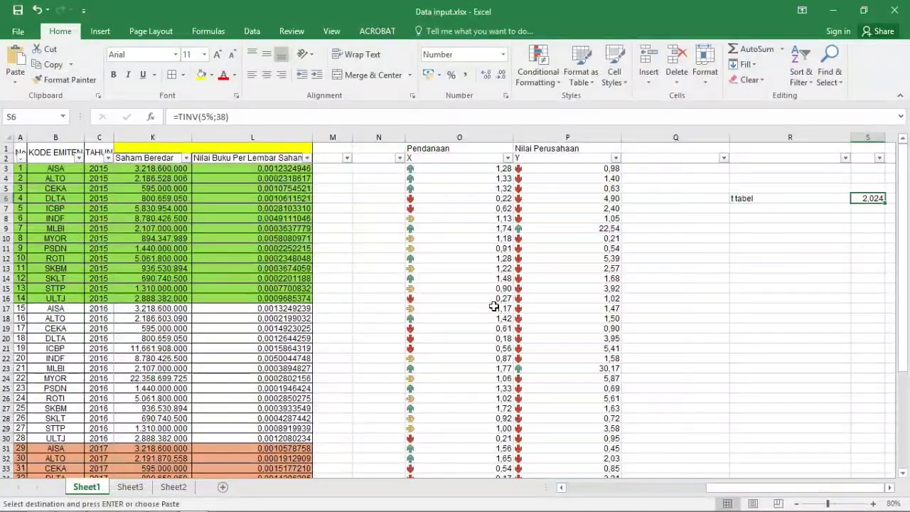
Try to strip the arguments from the TINV formula in the t tabel cell S6.
{"action": "left_click", "coordinate": [228, 116]}
{"action": "left_click_drag", "start_coordinate": [228, 116], "coordinate": [200, 116]}
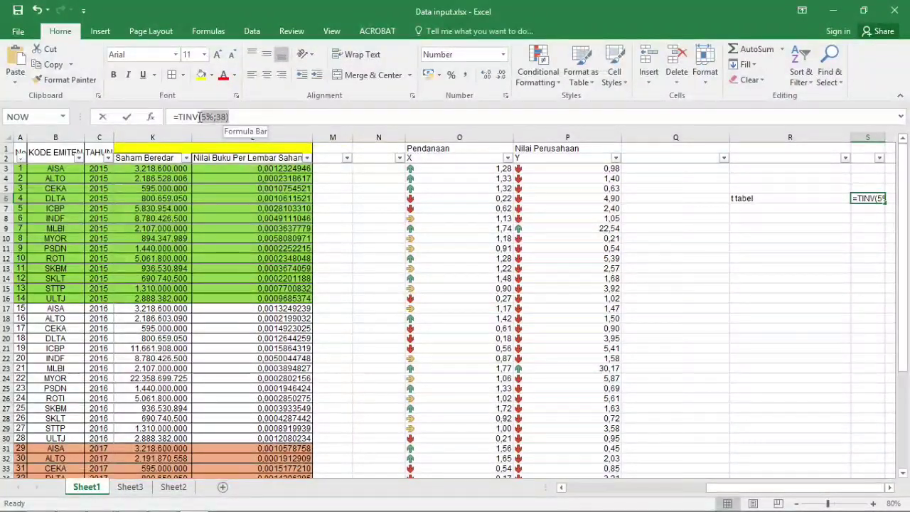
{"action": "key", "text": "BackSpace"}
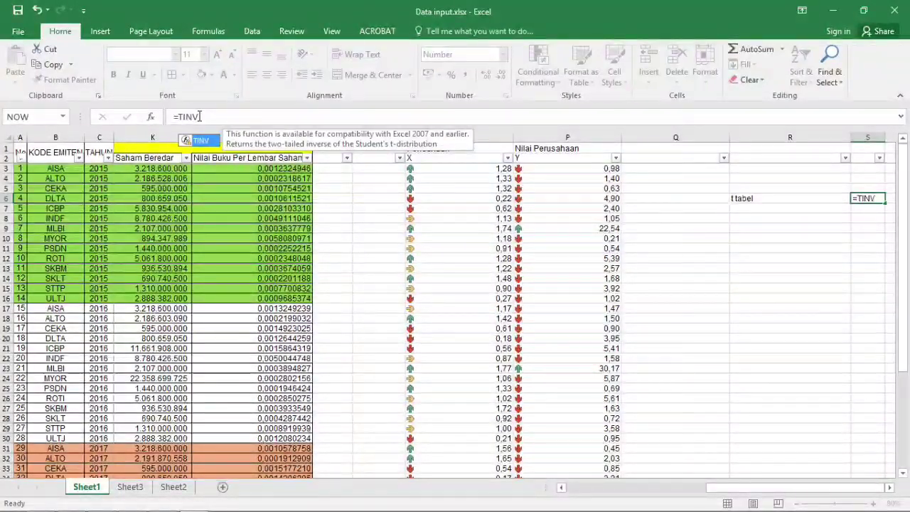
{"action": "key", "text": "Tab"}
{"action": "key", "text": "Left"}
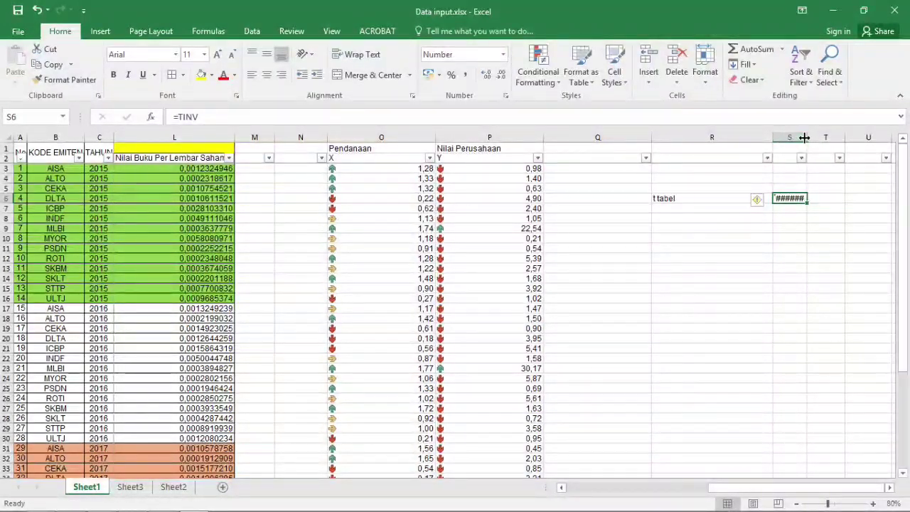
{"action": "left_click_drag", "start_coordinate": [806, 136], "coordinate": [809, 136]}
{"action": "left_click", "coordinate": [695, 197]}
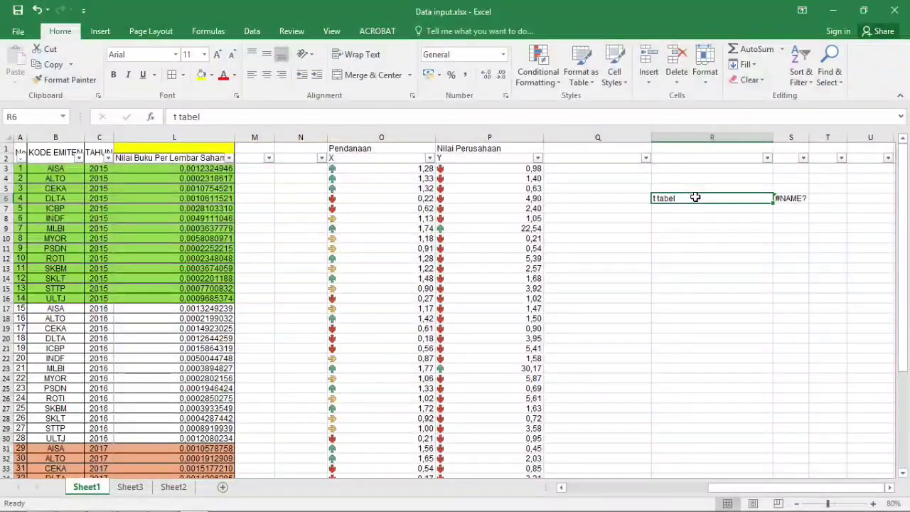
Check the regression t value in the SPSS output, clear cell S6 in the workbook and narrow column R.
{"action": "key", "text": "alt+Tab"}
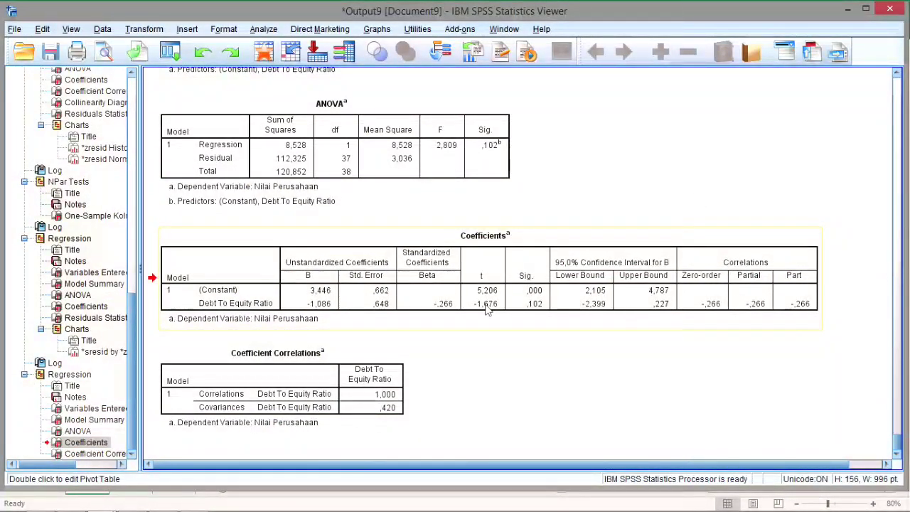
{"action": "key", "text": "alt+Tab"}
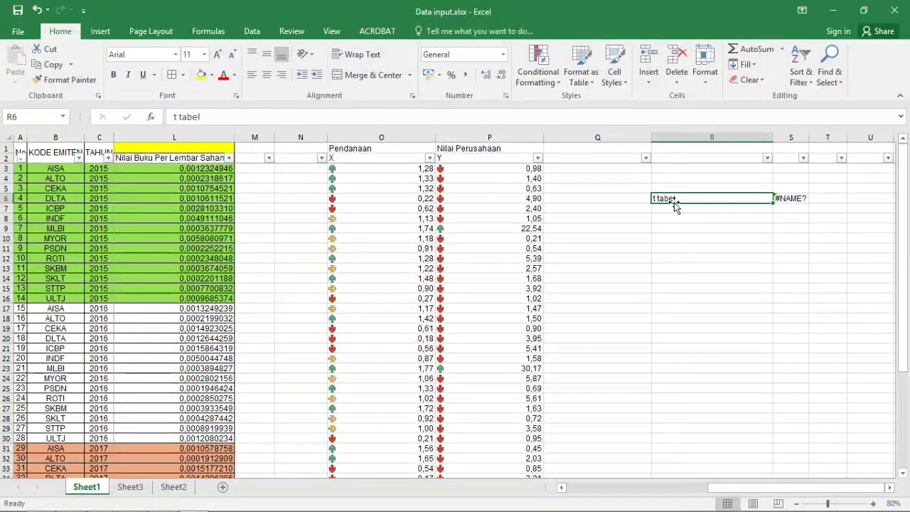
{"action": "key", "text": "Right"}
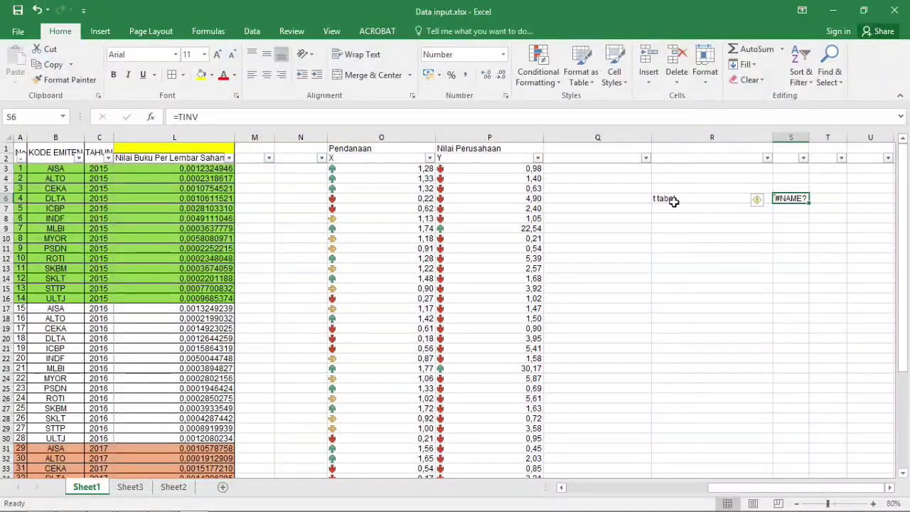
{"action": "key", "text": "Delete"}
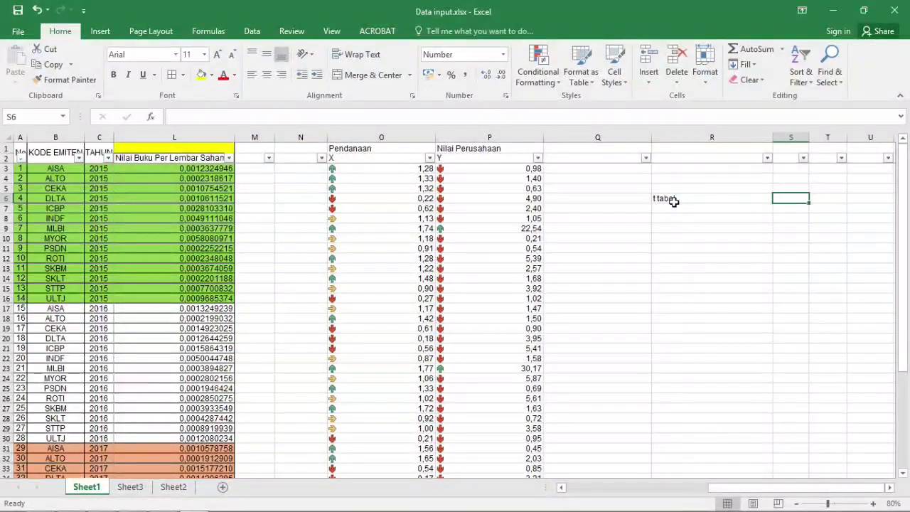
{"action": "left_click_drag", "start_coordinate": [767, 135], "coordinate": [695, 135]}
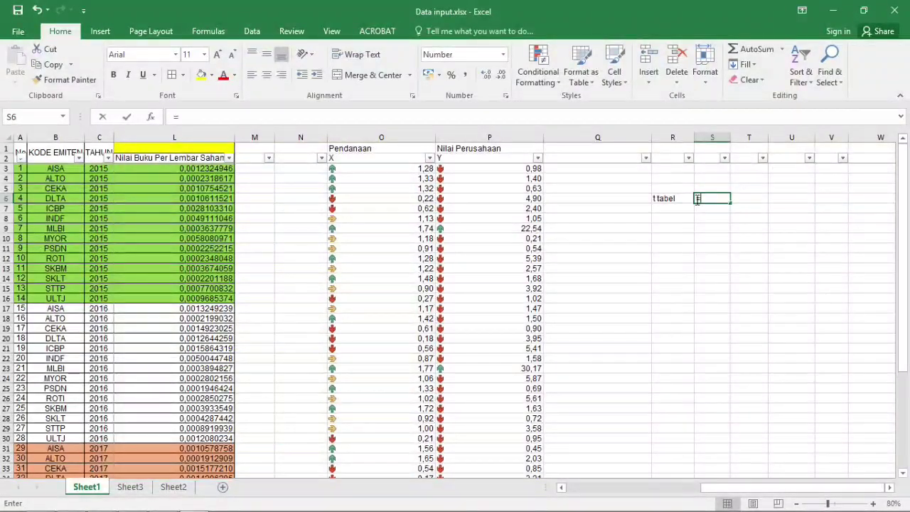
Calculate the t tabel value in cell S6 with the formula =TINV(5%;37).
{"action": "type", "text": "=tinv"}
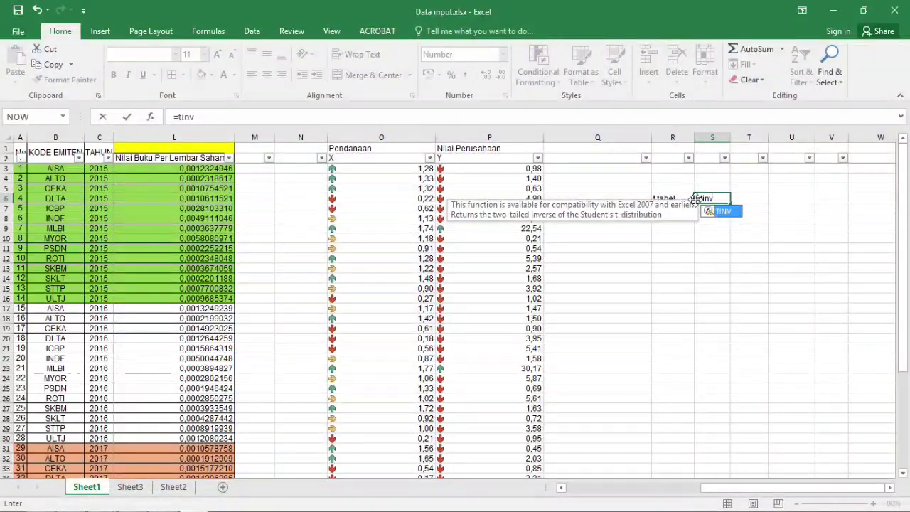
{"action": "type", "text": "("}
{"action": "left_click", "coordinate": [346, 121]}
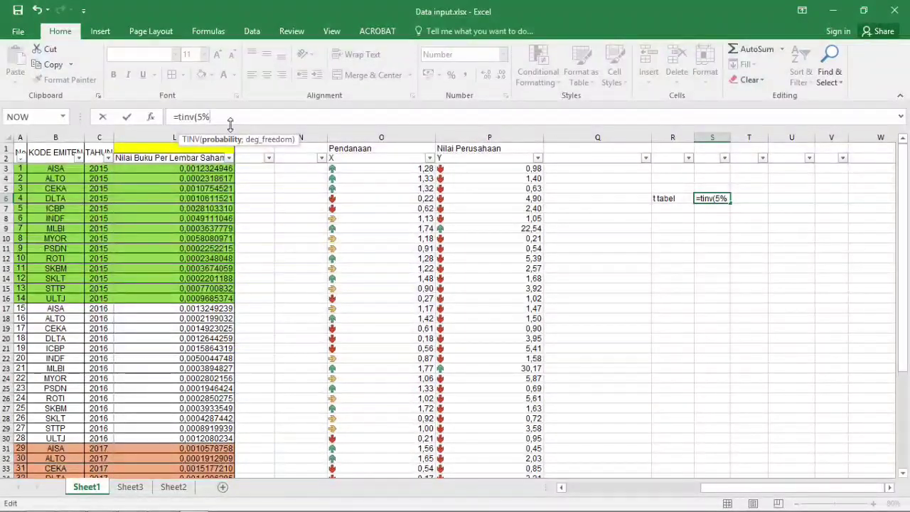
{"action": "type", "text": ";"}
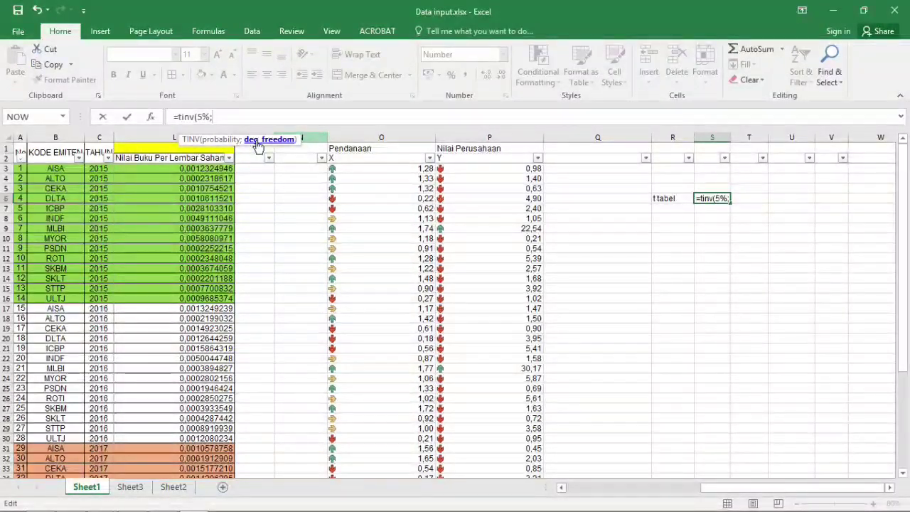
{"action": "type", "text": "37)"}
{"action": "key", "text": "Return"}
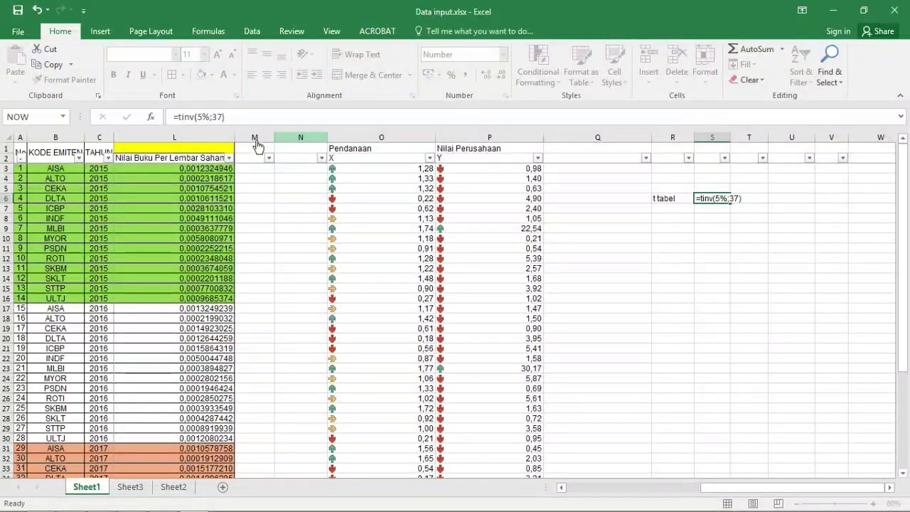
{"action": "key", "text": "Up"}
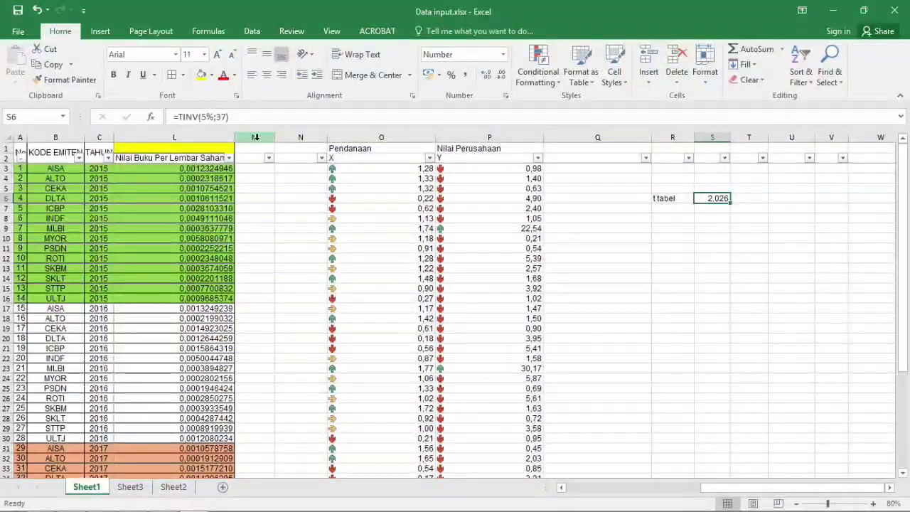
Add the label "t hitung" in R7 and enter the t value -1,676 from the SPSS Coefficients table in S7.
{"action": "key", "text": "Down"}
{"action": "key", "text": "Left"}
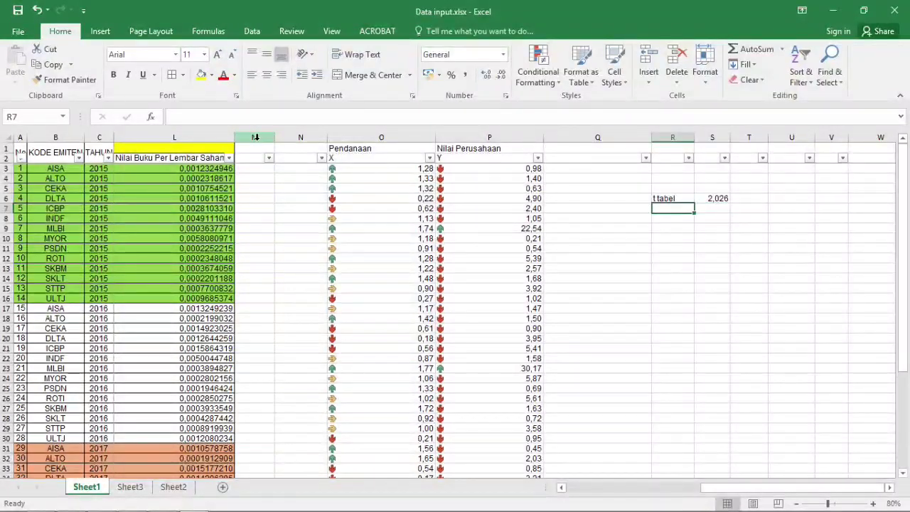
{"action": "type", "text": "t h"}
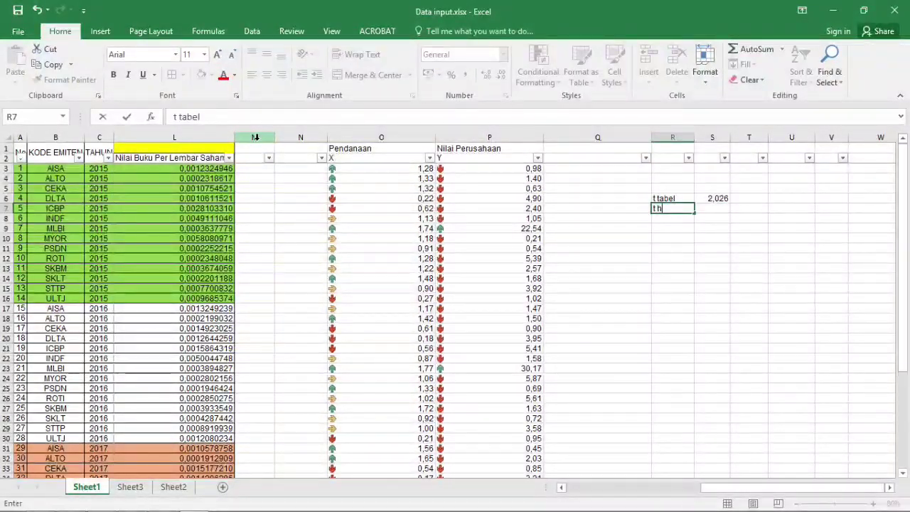
{"action": "type", "text": "itung"}
{"action": "key", "text": "Tab"}
{"action": "key", "text": "alt+Tab"}
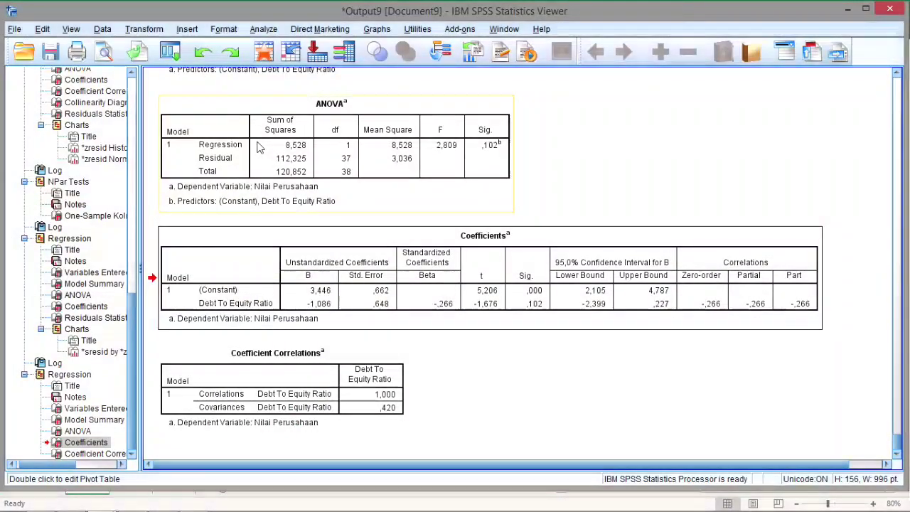
{"action": "key", "text": "alt+Tab"}
{"action": "type", "text": "-1"}
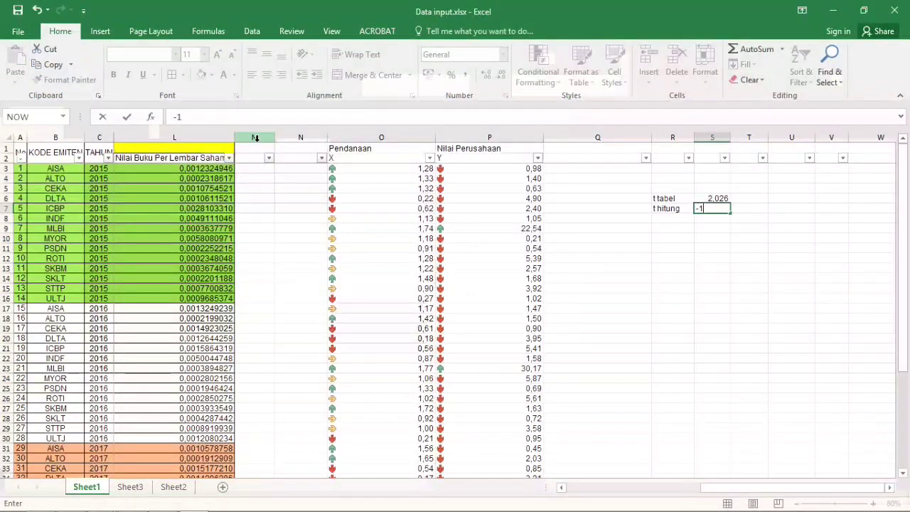
{"action": "type", "text": ",676"}
{"action": "key", "text": "Return"}
{"action": "key", "text": "Tab"}
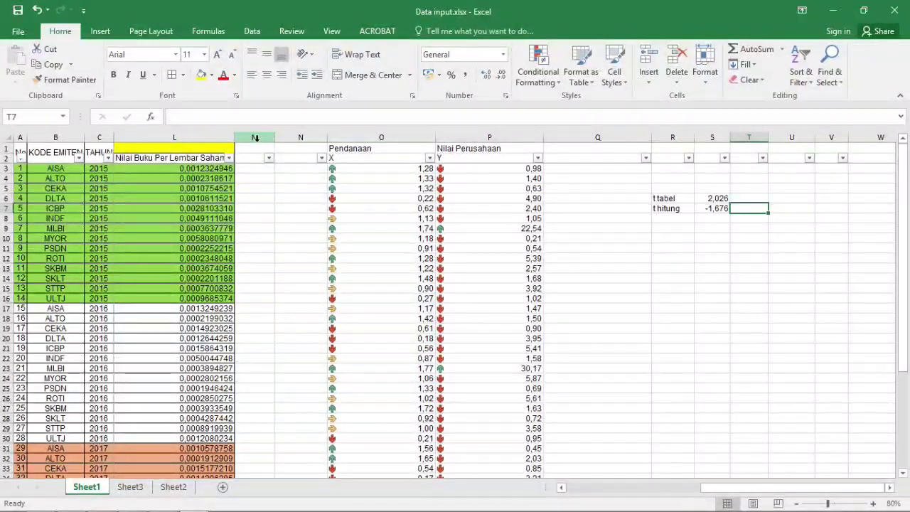
{"action": "key", "text": "Left"}
{"action": "key", "text": "Up"}
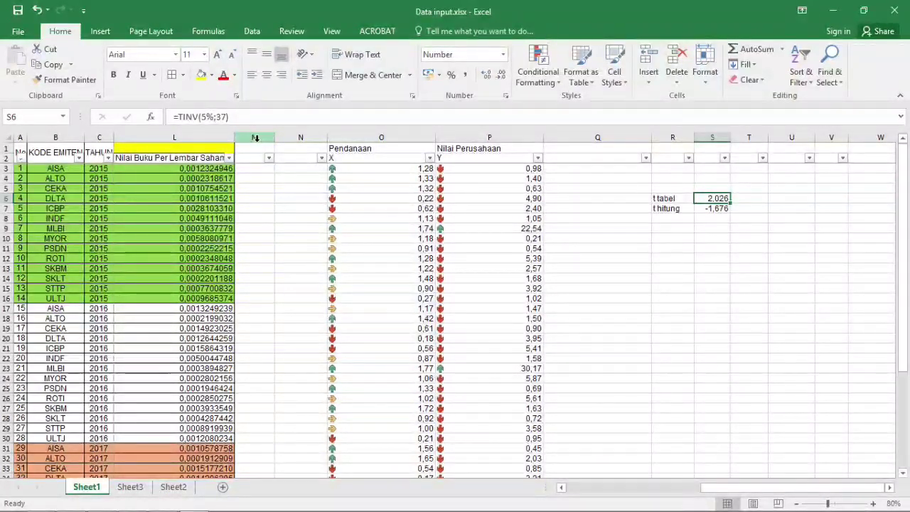
Check the Sig. value of Debt To Equity Ratio in the SPSS Coefficients table.
{"action": "key", "text": "alt+Tab"}
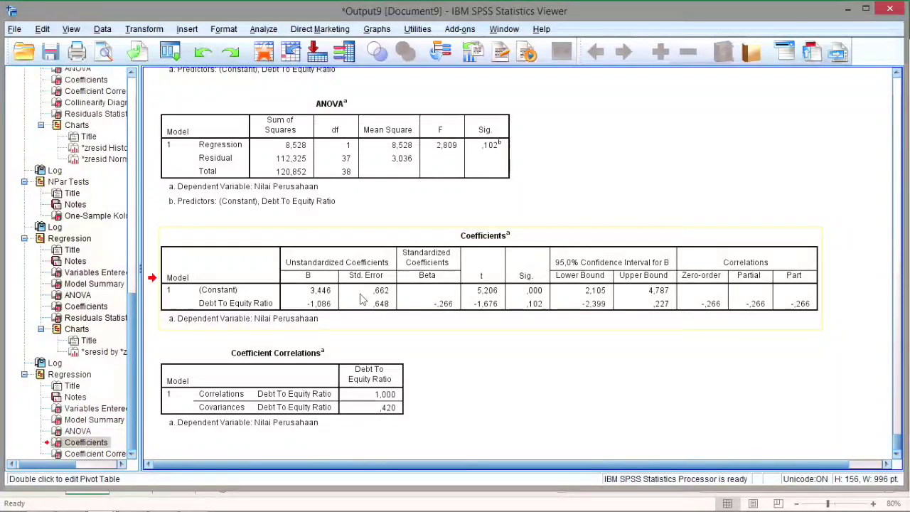
{"action": "left_click", "coordinate": [500, 339]}
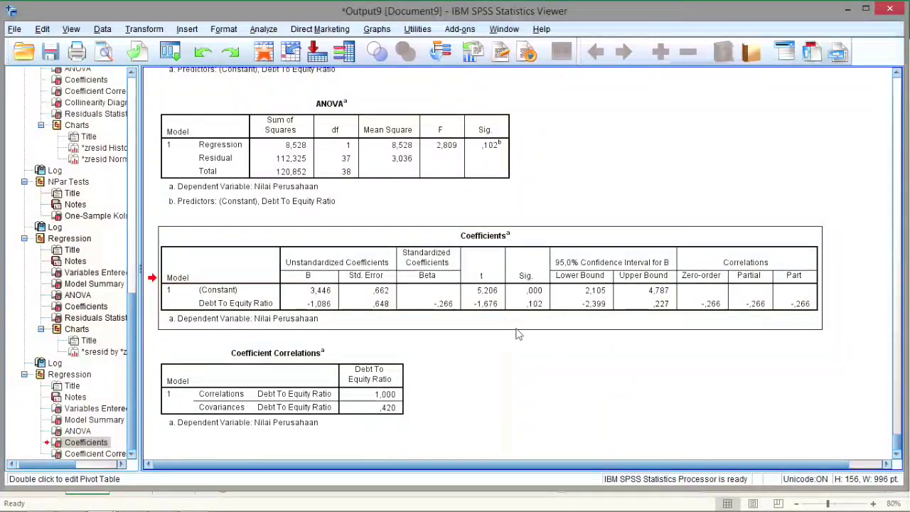
{"action": "double_click", "coordinate": [519, 316]}
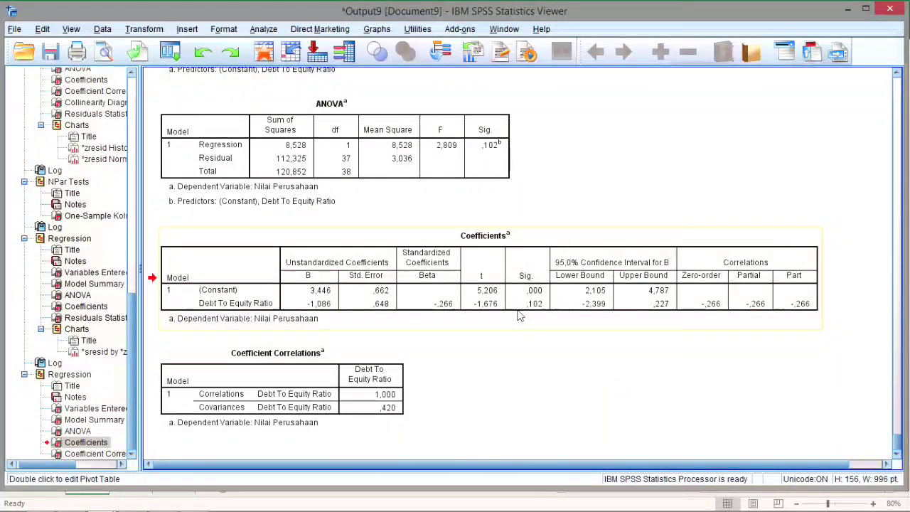
Back in the Excel workbook, add the label "sig" in R12 and enter the significance value 0,102 in S12.
{"action": "key", "text": "alt+Tab"}
{"action": "left_click", "coordinate": [634, 275]}
{"action": "key", "text": "Up"}
{"action": "key", "text": "Up"}
{"action": "key", "text": "Right"}
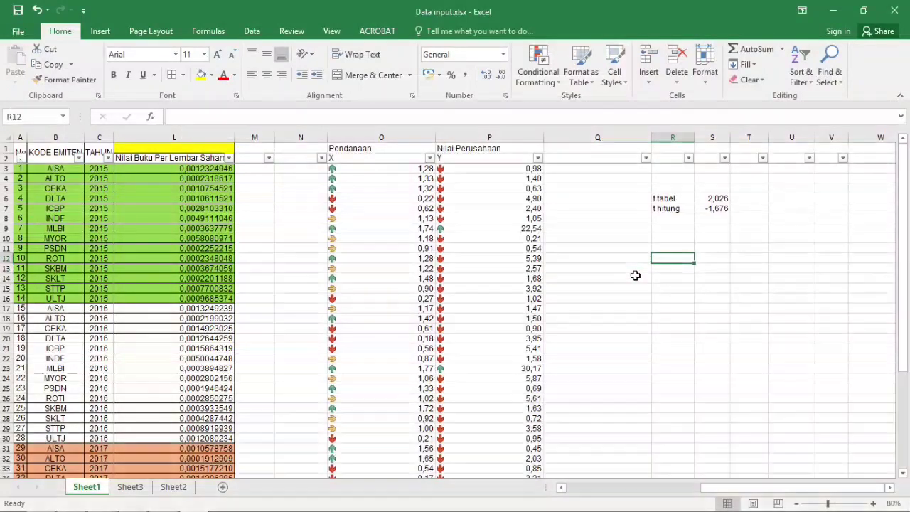
{"action": "type", "text": "sig"}
{"action": "key", "text": "Right"}
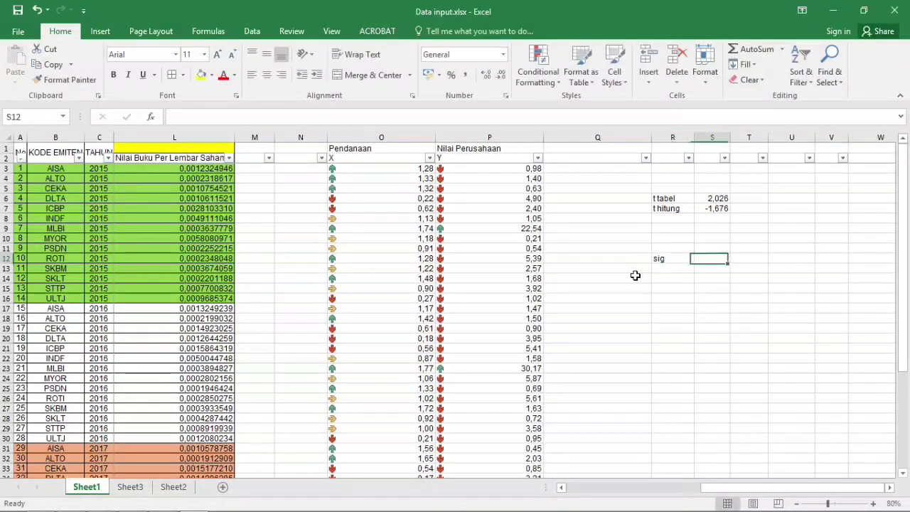
{"action": "type", "text": "0,102"}
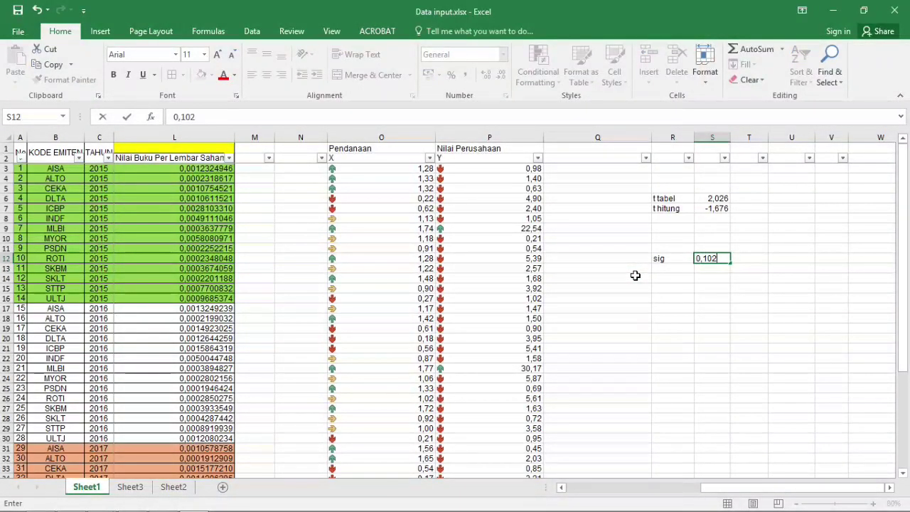
{"action": "key", "text": "alt+Tab"}
{"action": "key", "text": "alt+Tab"}
{"action": "key", "text": "Return"}
Try 0,5 as the comparison value in cell S11, above the sig value.
{"action": "key", "text": "Up"}
{"action": "key", "text": "Up"}
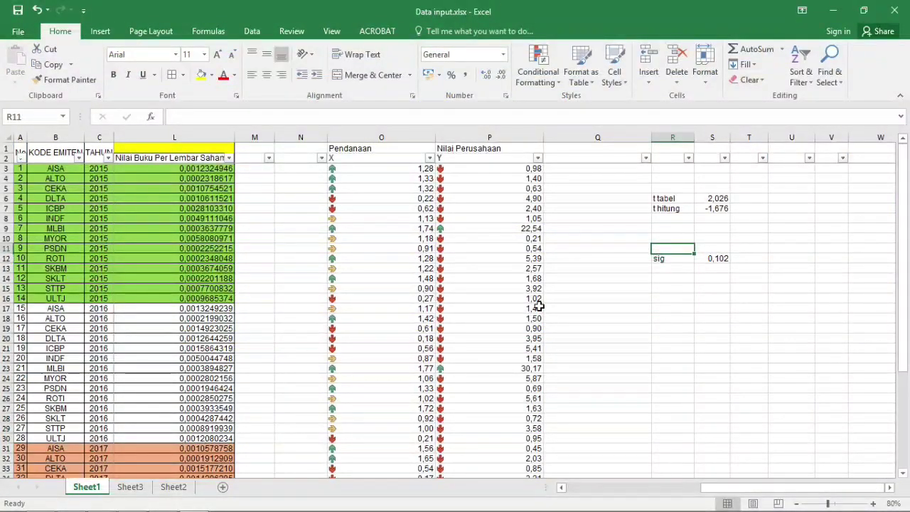
{"action": "key", "text": "Right"}
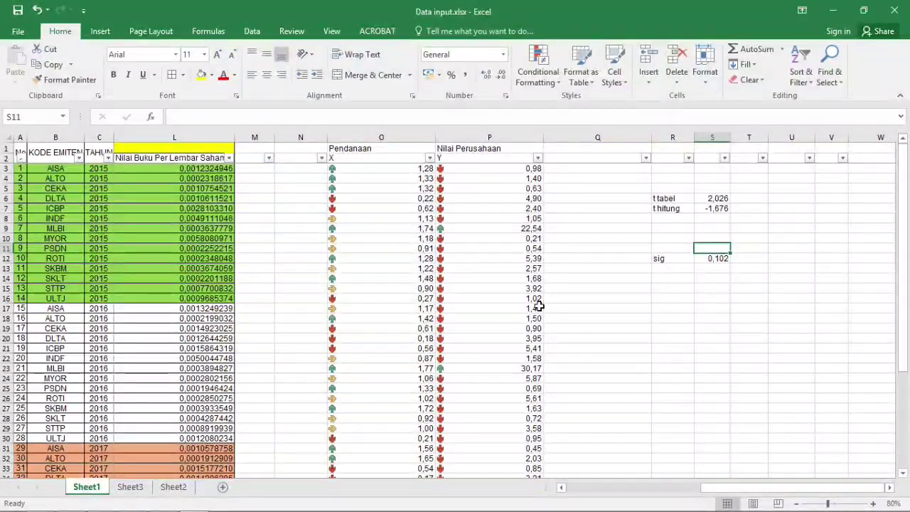
{"action": "type", "text": "0,0"}
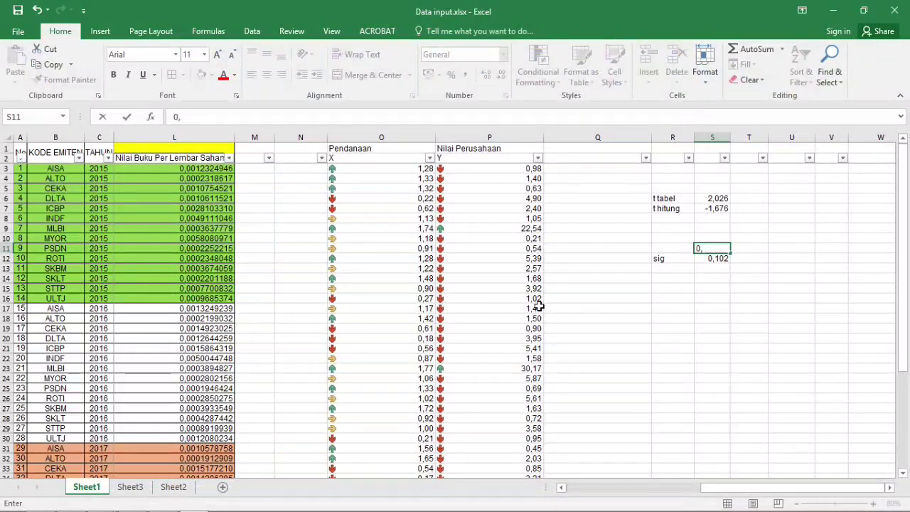
{"action": "left_click", "coordinate": [538, 306]}
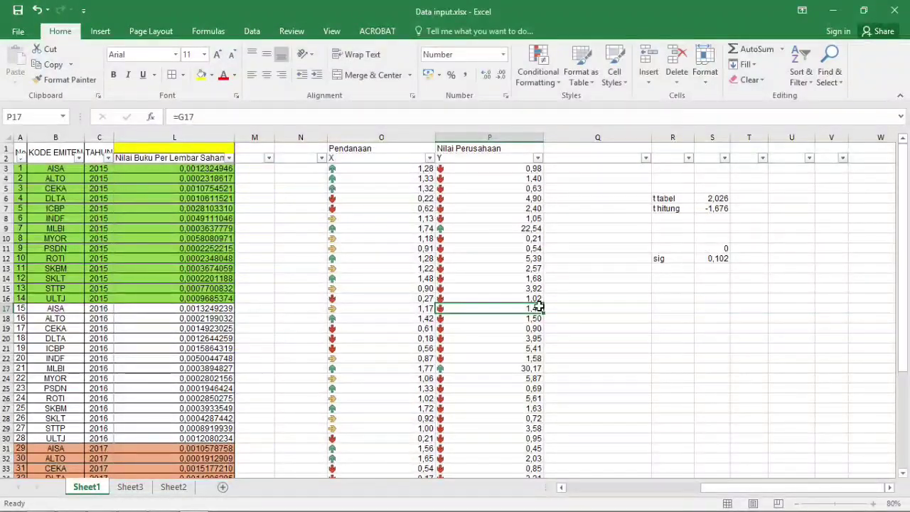
{"action": "left_click", "coordinate": [711, 248]}
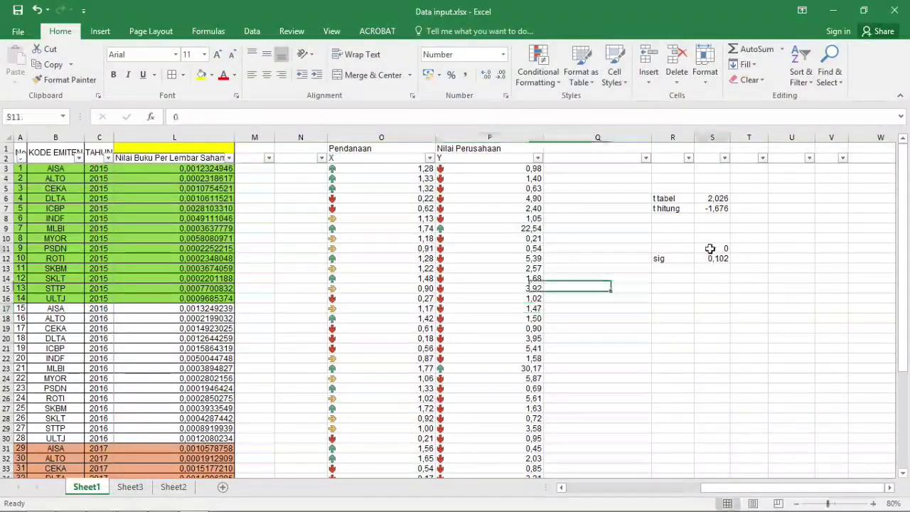
{"action": "left_click", "coordinate": [374, 118]}
{"action": "type", "text": ",5"}
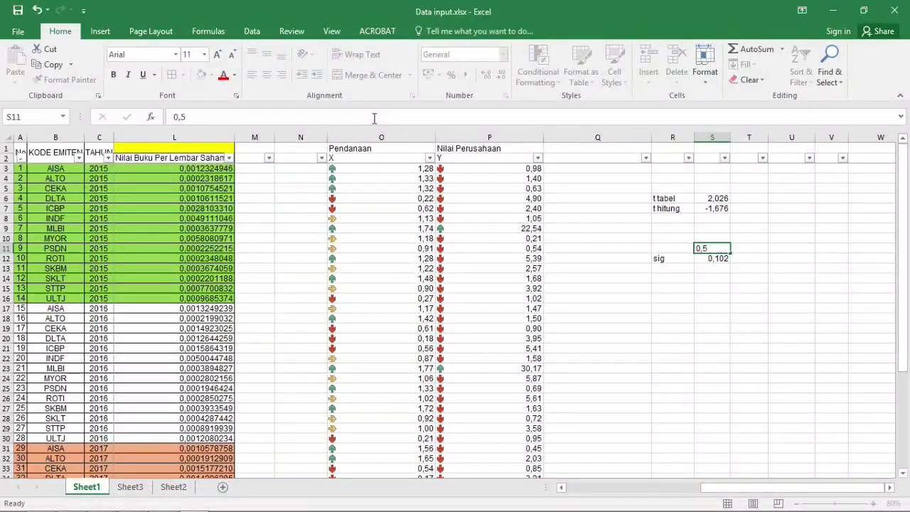
{"action": "key", "text": "Return"}
{"action": "key", "text": "Up"}
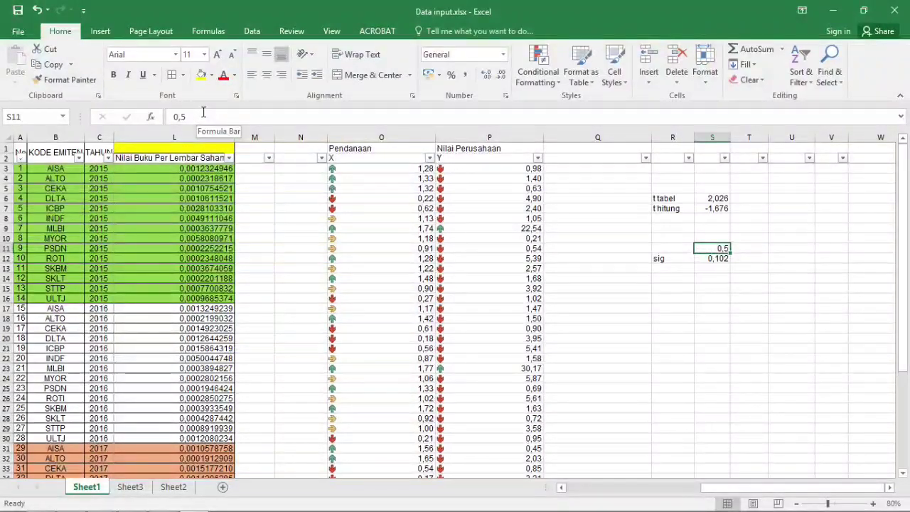
Enter the significance threshold 0,05 in S11 and label it "standar" in R11.
{"action": "type", "text": "0,05"}
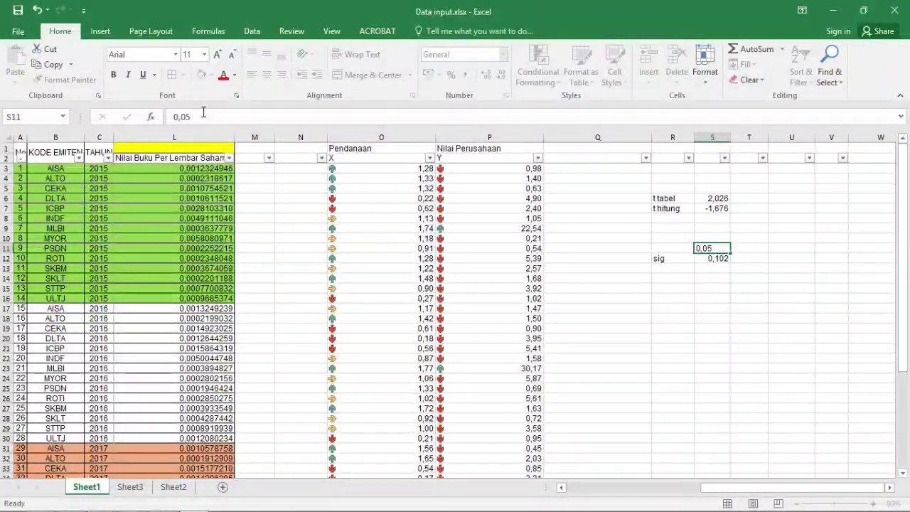
{"action": "key", "text": "Return"}
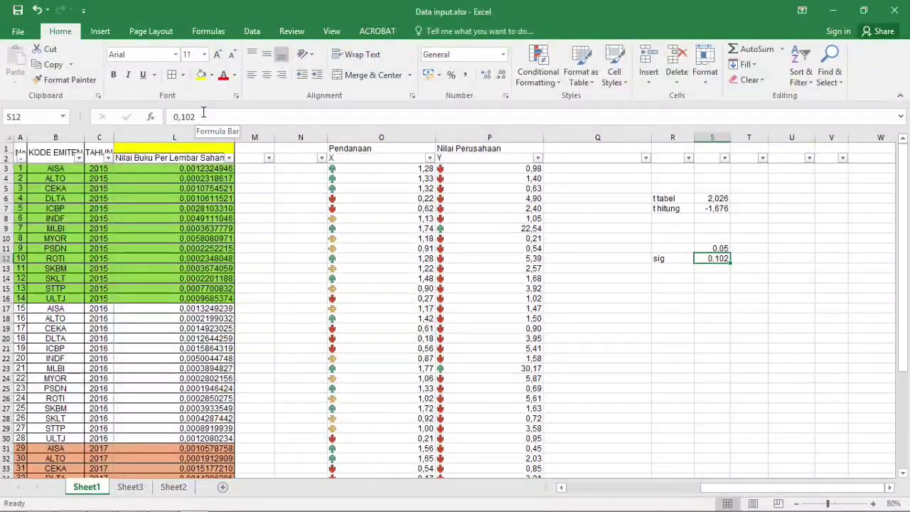
{"action": "key", "text": "Up"}
{"action": "key", "text": "Left"}
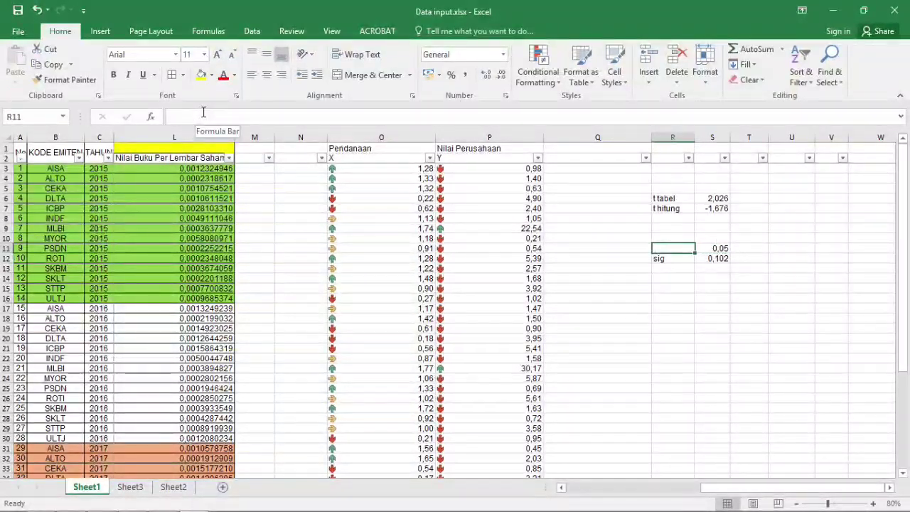
{"action": "type", "text": "standar"}
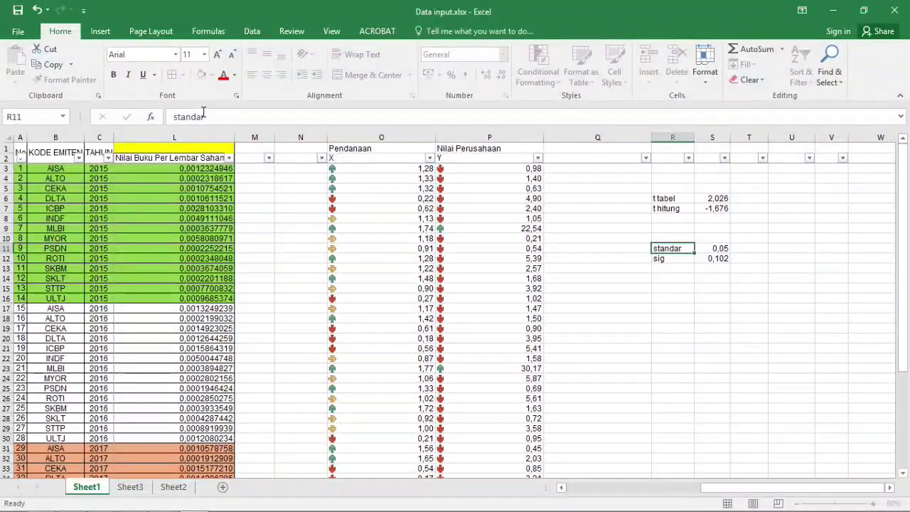
{"action": "key", "text": "Tab"}
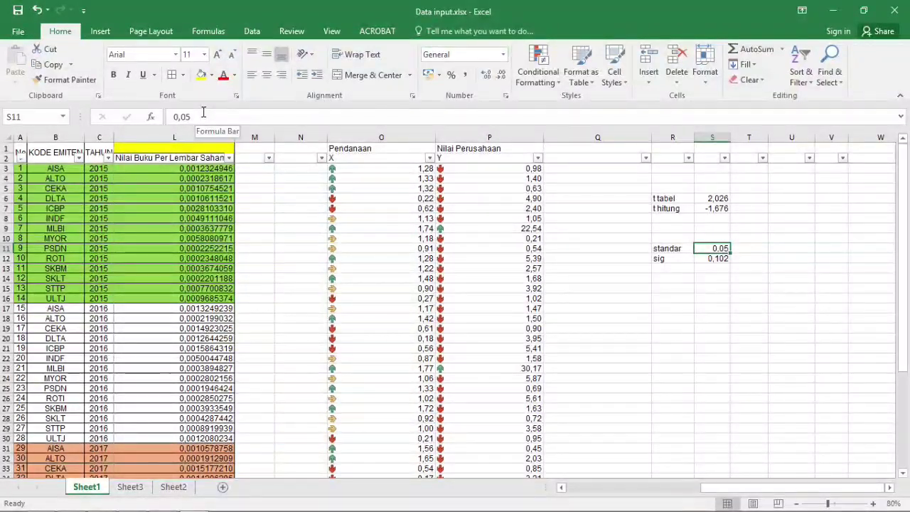
Switch to the SPSS output to review the regression's ANOVA and Coefficients tables.
{"action": "key", "text": "alt+Tab"}
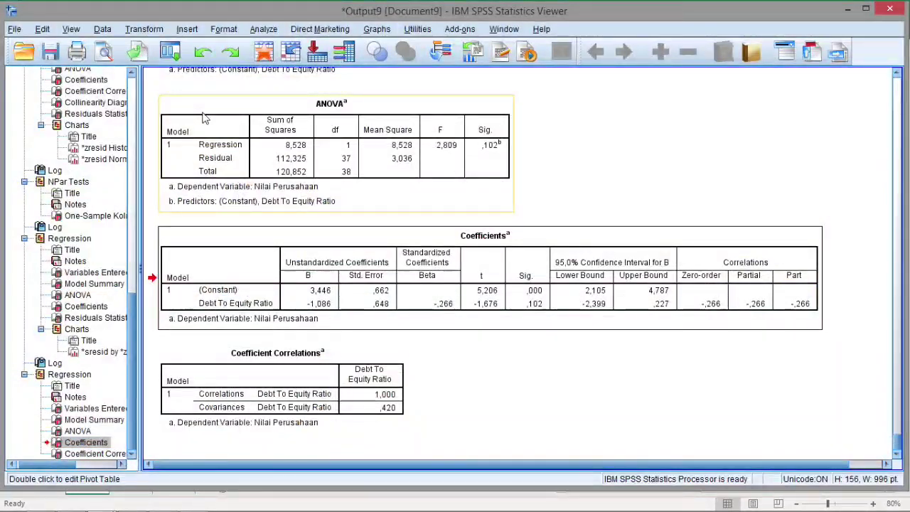